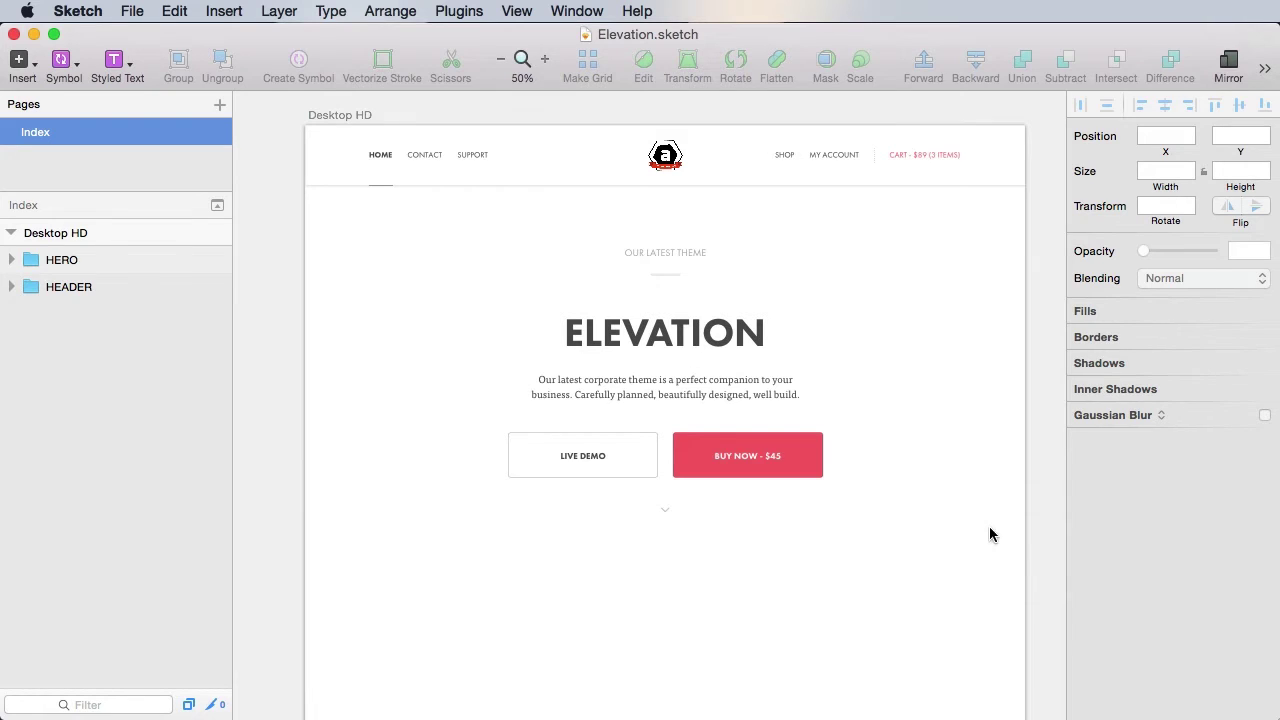
- Draw a rectangle about 890 × 293 px over the ELEVATION heading and its description text
{"action": "scroll", "coordinate": [1019, 472], "scroll_direction": "left", "scroll_amount": 3}
{"action": "left_click_drag", "start_coordinate": [953, 476], "coordinate": [880, 474]}
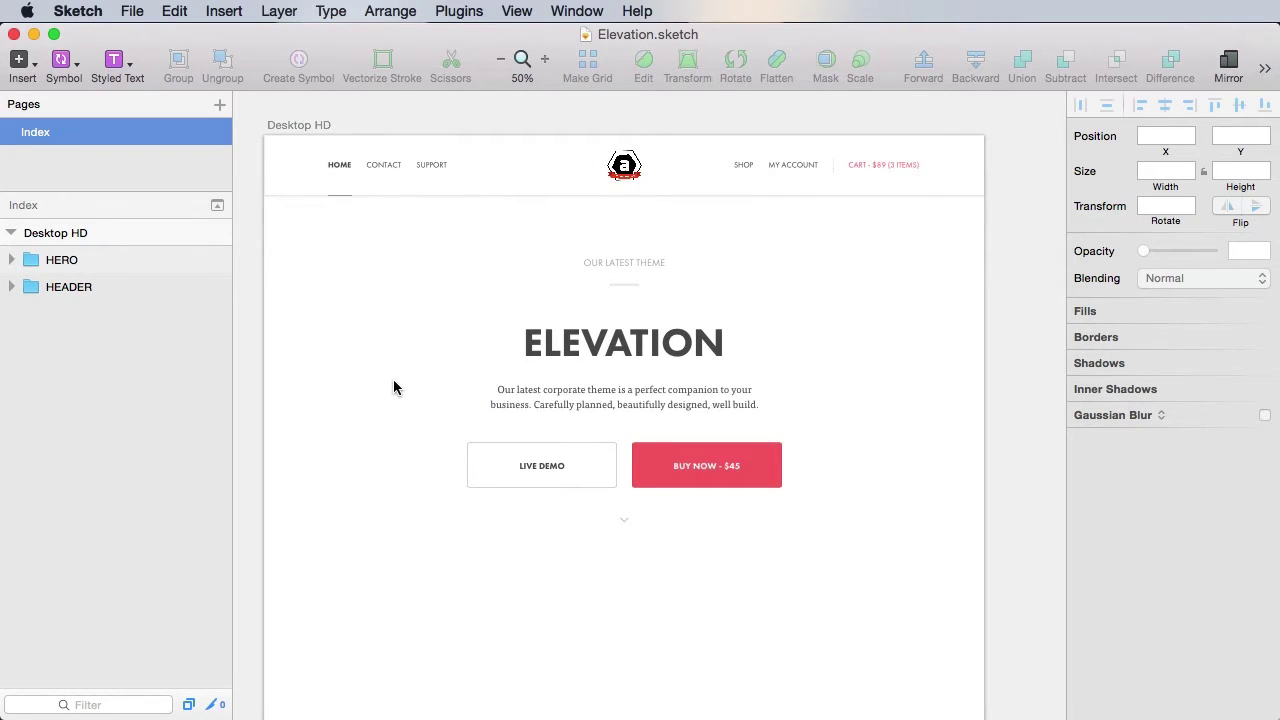
{"action": "key", "text": "r"}
{"action": "left_click_drag", "start_coordinate": [334, 284], "coordinate": [495, 354]}
{"action": "left_click_drag", "start_coordinate": [659, 398], "coordinate": [779, 430]}
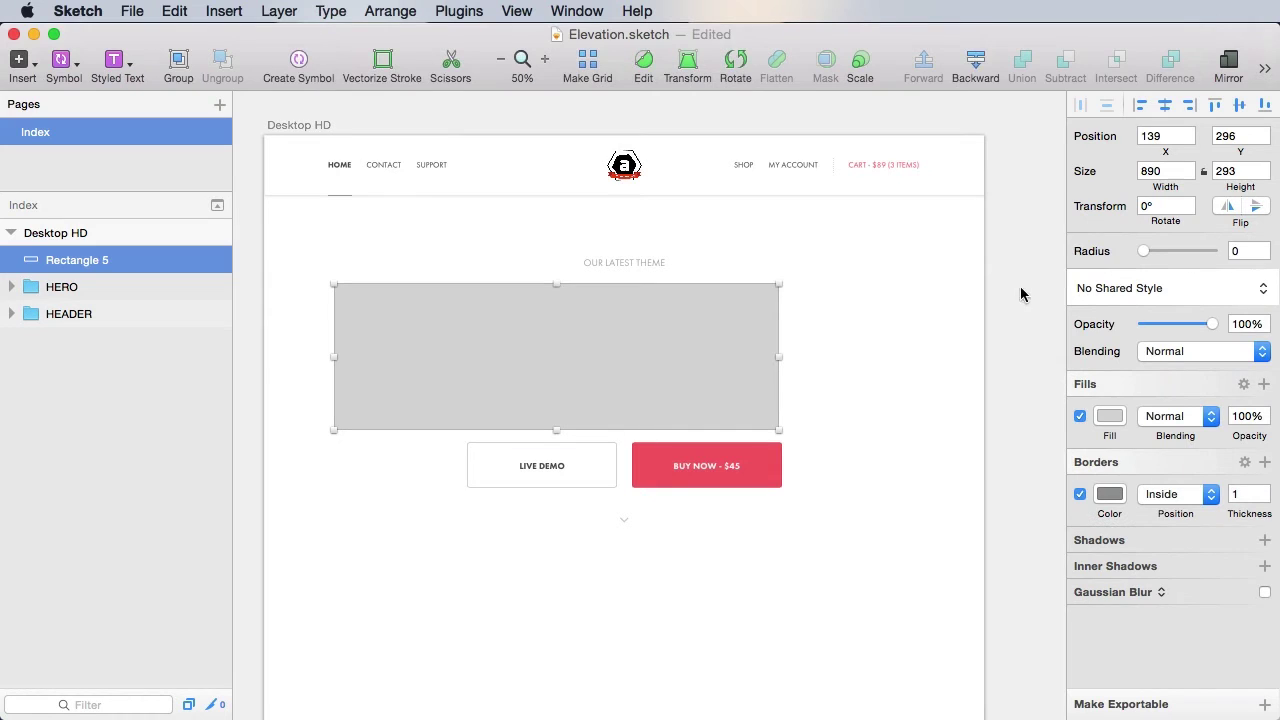
- Remove the new rectangle's border and set its fill to white, FFFFFF
{"action": "left_click", "coordinate": [1080, 494]}
{"action": "left_click", "coordinate": [1243, 462]}
{"action": "left_click", "coordinate": [1114, 413]}
{"action": "left_click_drag", "start_coordinate": [1166, 523], "coordinate": [800, 393]}
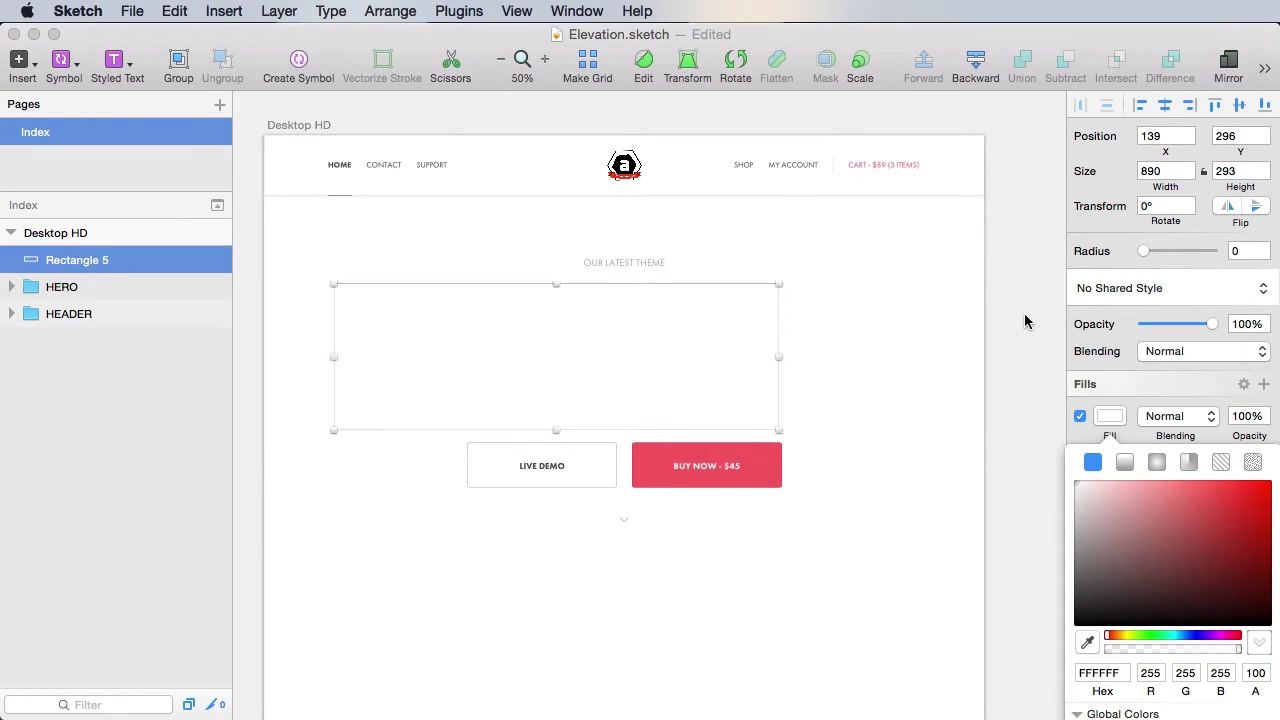
- Set the white rectangle's width to 1440 px
{"action": "left_click", "coordinate": [1165, 171]}
{"action": "type", "text": "1440"}
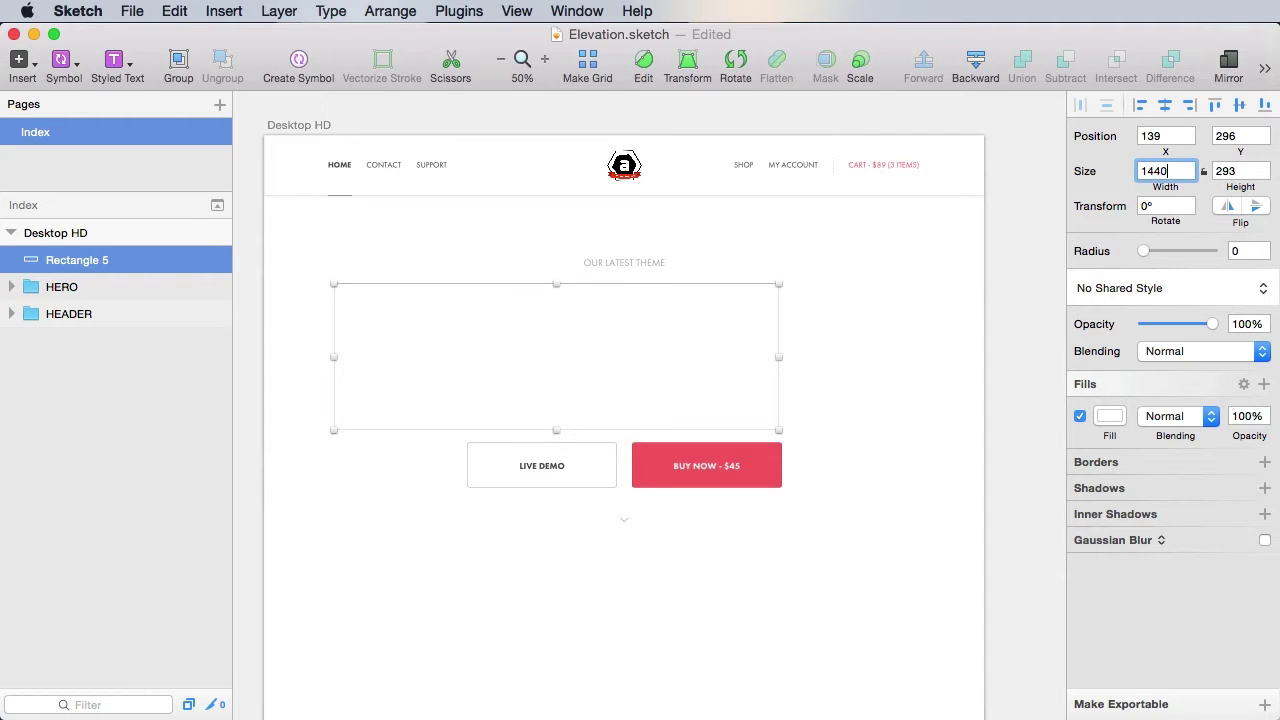
{"action": "key", "text": "Return"}
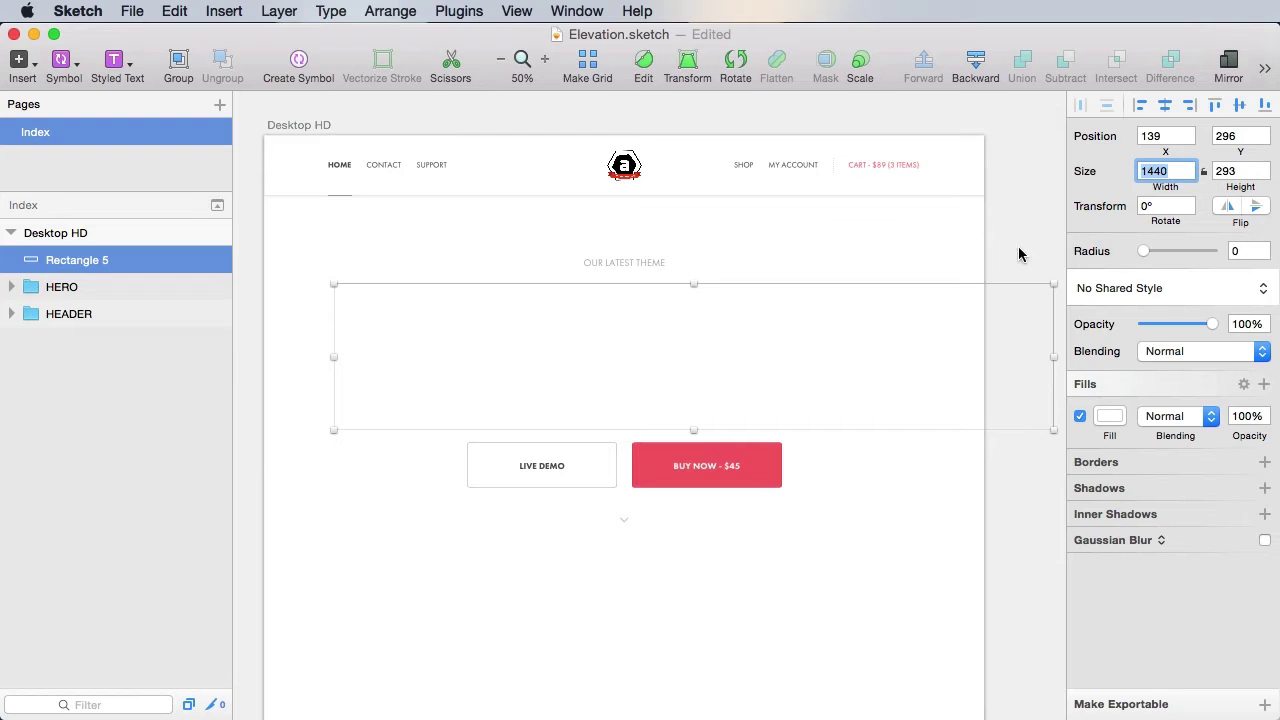
- Move the white rectangle into the HERO group and rename it Section BG
{"action": "left_click_drag", "start_coordinate": [86, 264], "coordinate": [86, 295]}
{"action": "double_click", "coordinate": [87, 289]}
{"action": "type", "text": "Sect"}
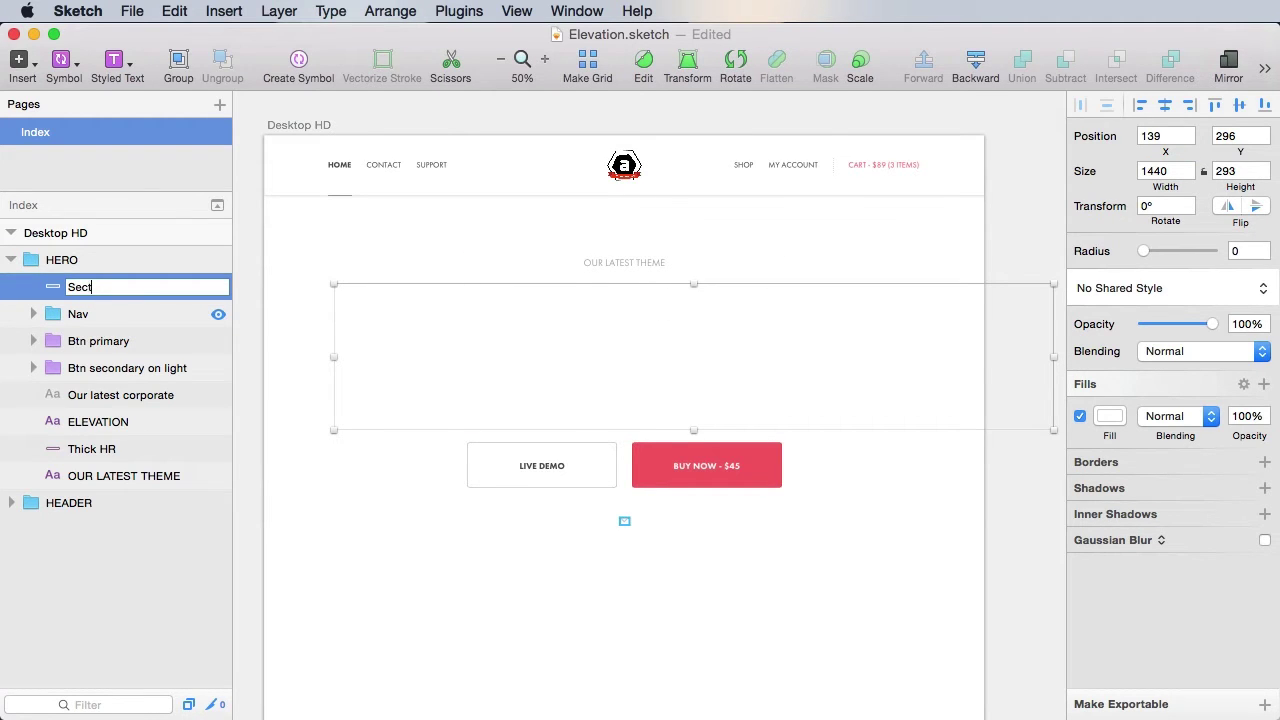
{"action": "type", "text": "ion BG"}
{"action": "key", "text": "Return"}
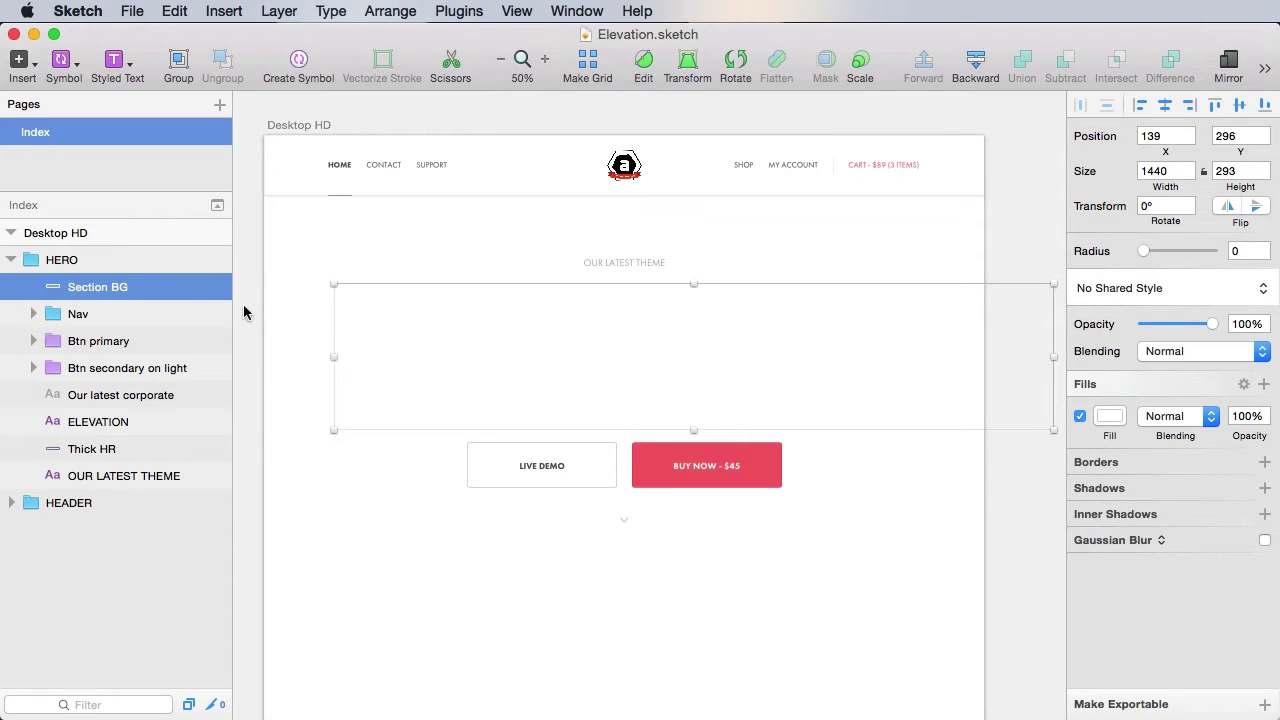
- Send Section BG backward until it lies beneath all other layers in the HERO group
{"action": "left_click", "coordinate": [977, 62]}
{"action": "left_click", "coordinate": [977, 62]}
{"action": "left_click", "coordinate": [977, 62]}
{"action": "left_click", "coordinate": [977, 62]}
{"action": "left_click", "coordinate": [977, 62]}
{"action": "left_click", "coordinate": [977, 62]}
{"action": "left_click", "coordinate": [977, 62]}
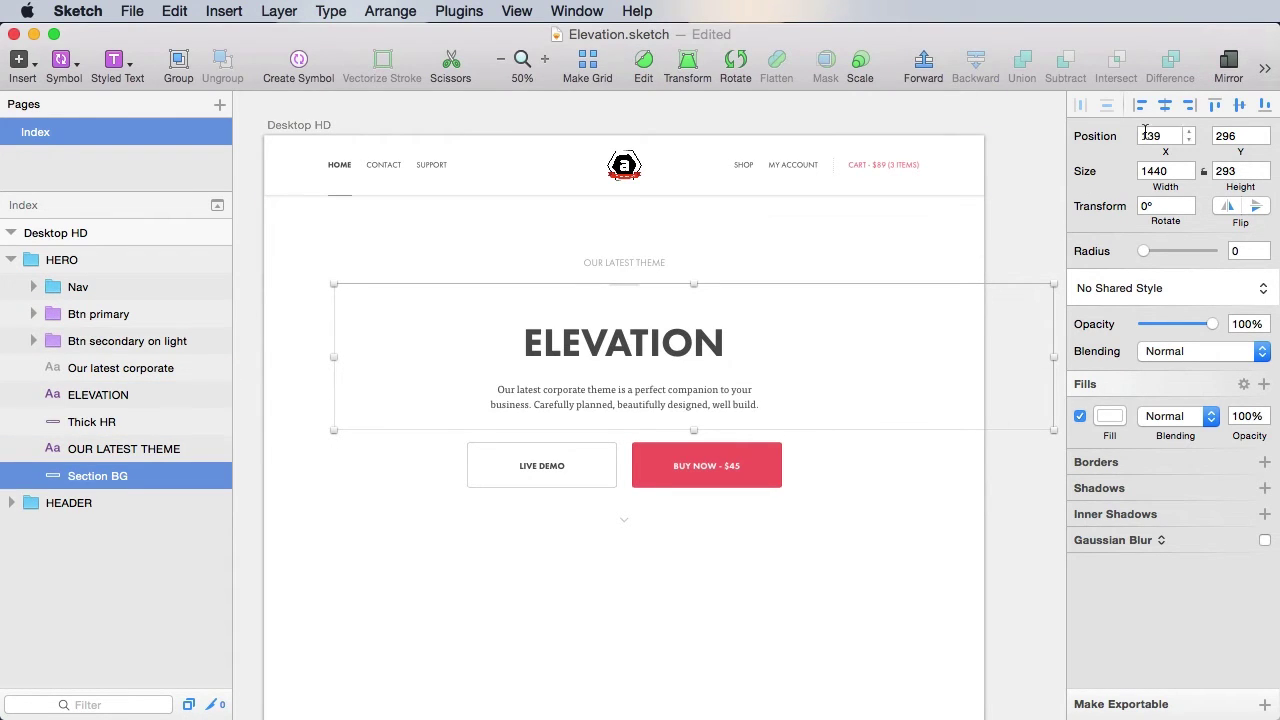
- Centre Section BG horizontally on the artboard and move it up to Y 120, directly below the header
{"action": "left_click", "coordinate": [1166, 106]}
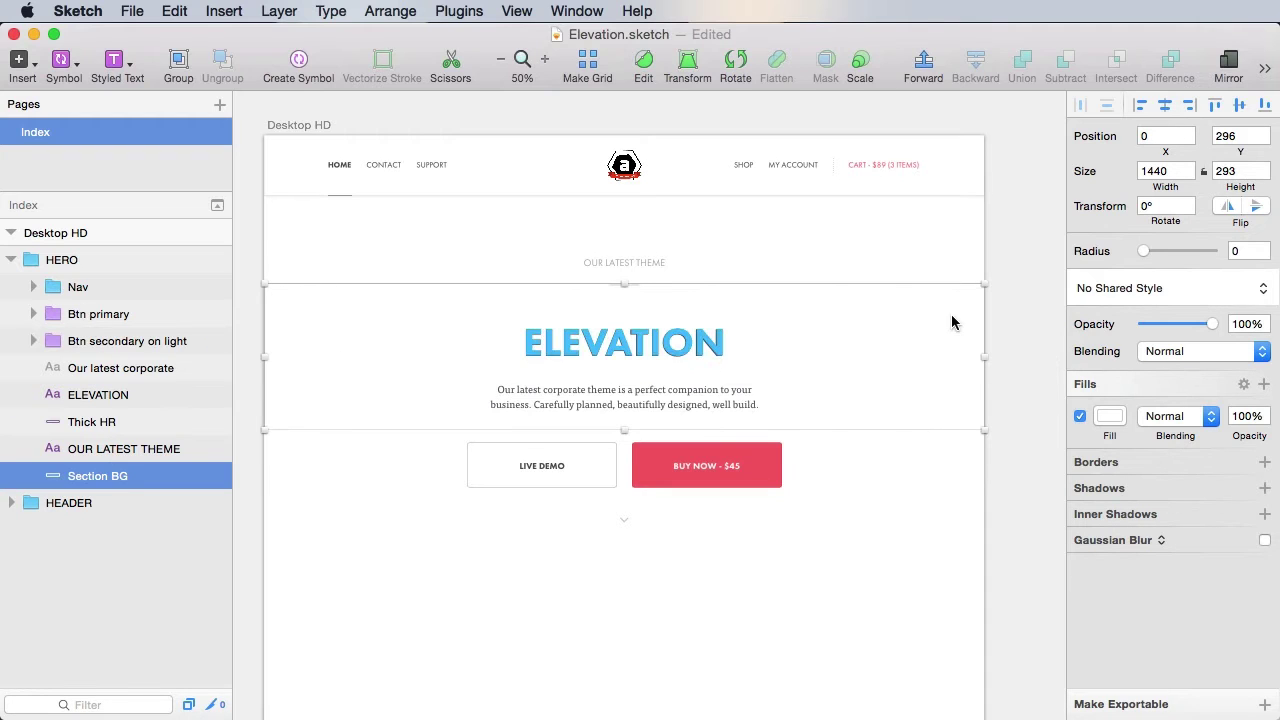
{"action": "left_click_drag", "start_coordinate": [904, 342], "coordinate": [903, 271]}
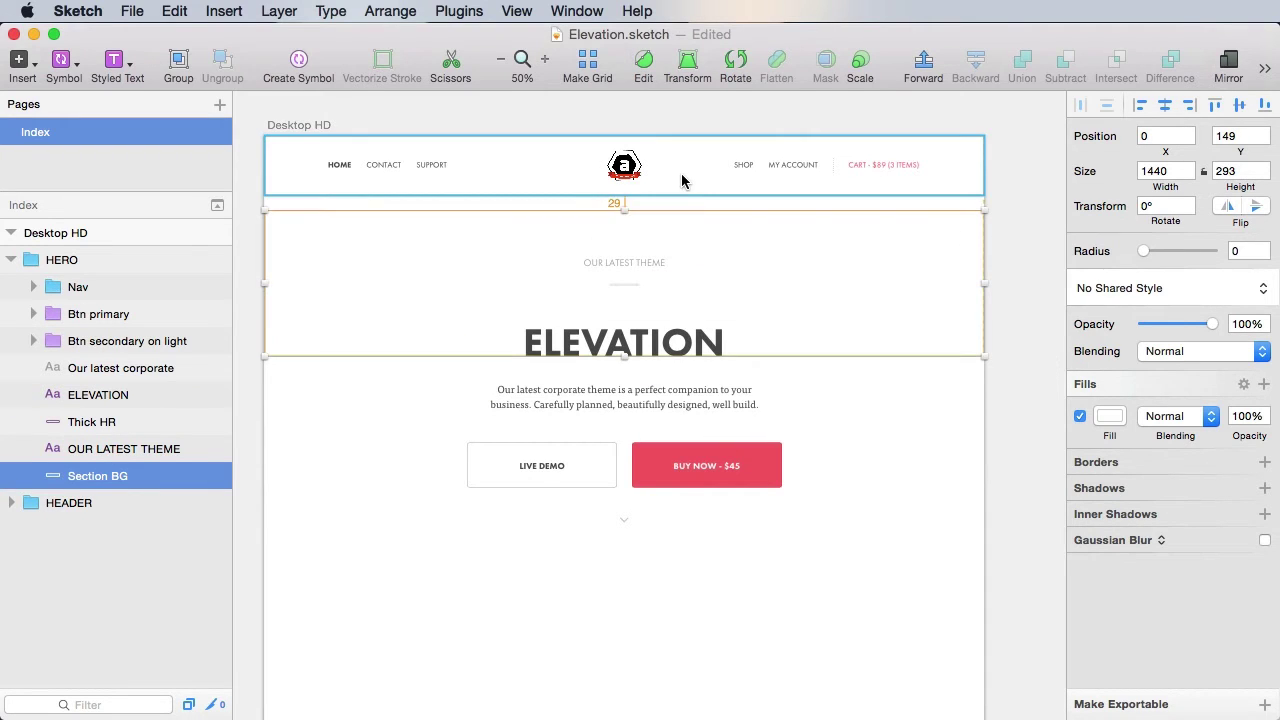
{"action": "key", "text": "shift+Up"}
{"action": "key", "text": "shift+Up"}
{"action": "key", "text": "shift+Up"}
{"action": "key", "text": "Down"}
{"action": "left_click", "coordinate": [1020, 307]}
{"action": "left_click", "coordinate": [882, 293]}
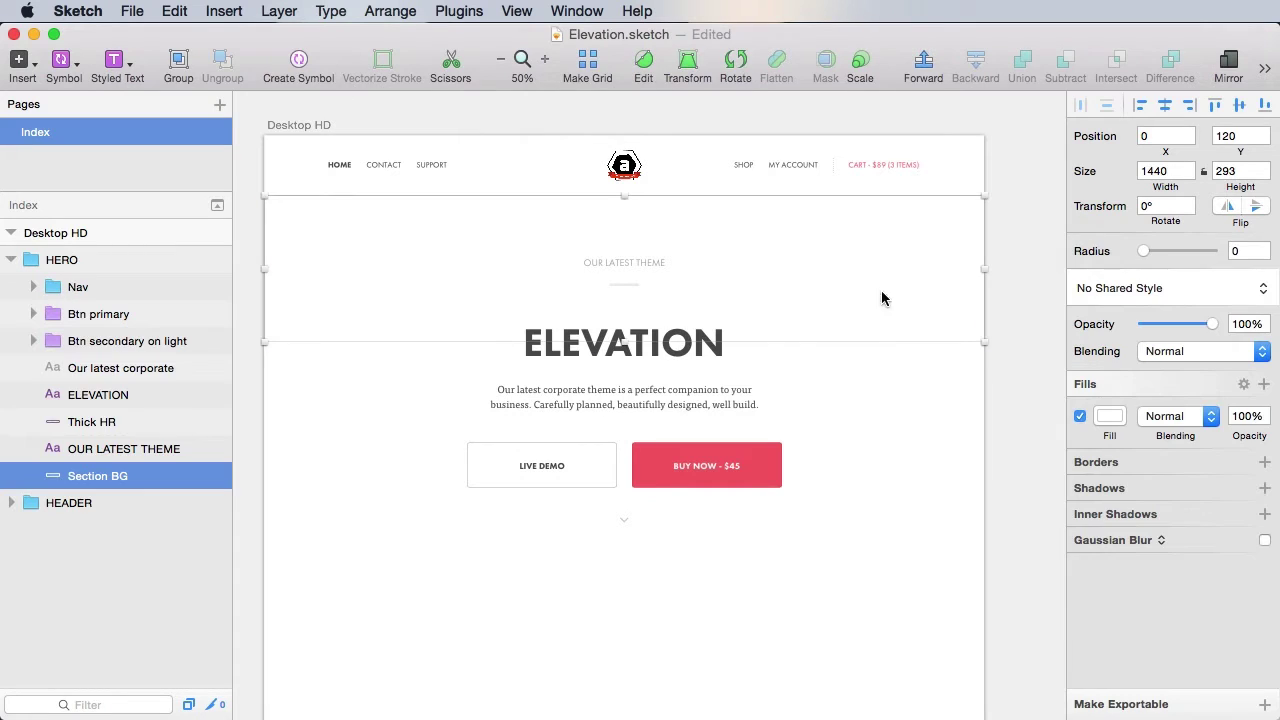
- Extend Section BG downward to a height of 719 px, ending 60 px below the down arrow, and save the document
{"action": "left_click_drag", "start_coordinate": [624, 342], "coordinate": [655, 563]}
{"action": "key", "text": "z"}
{"action": "left_click_drag", "start_coordinate": [408, 416], "coordinate": [818, 676]}
{"action": "key", "text": "alt"}
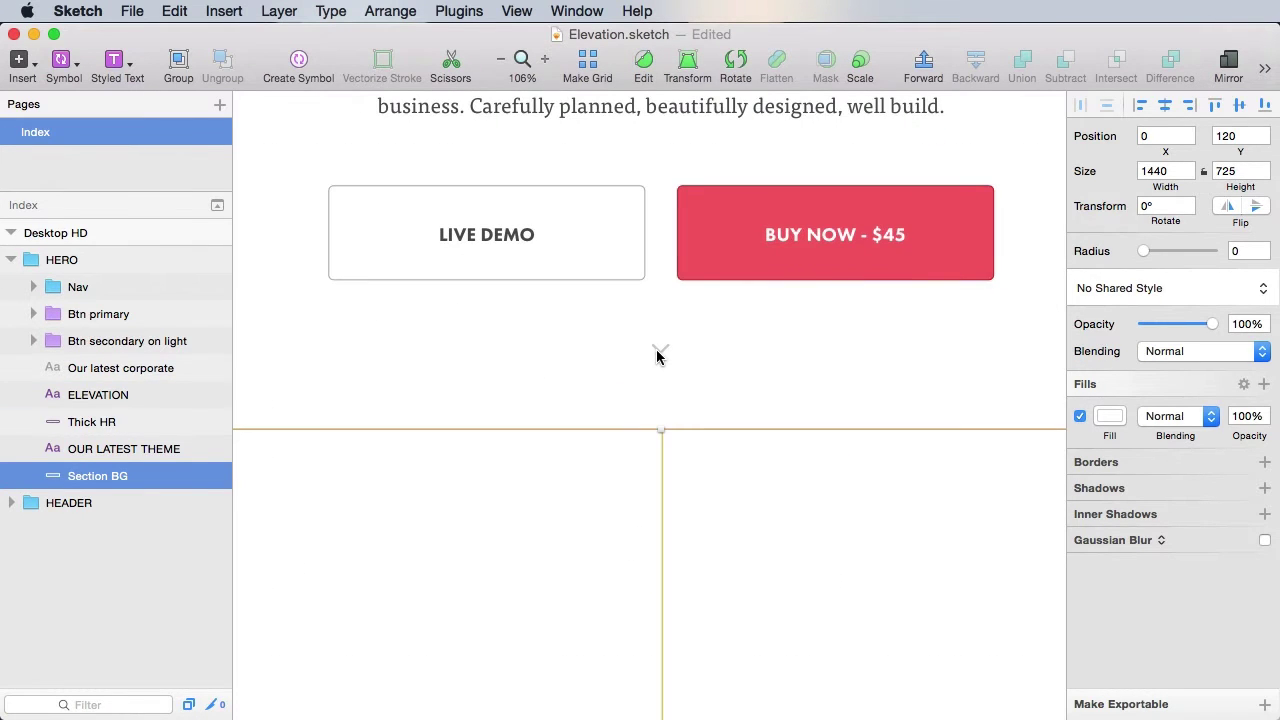
{"action": "left_click", "coordinate": [1247, 172]}
{"action": "key", "text": "alt"}
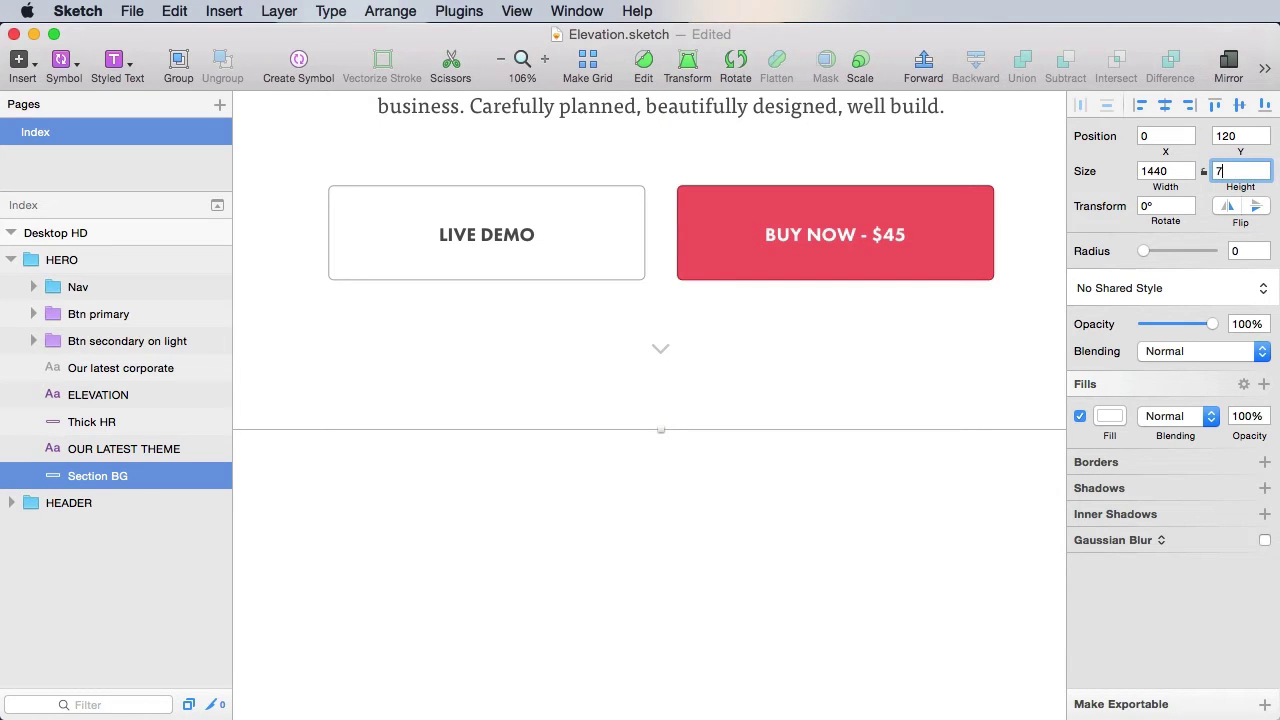
{"action": "key", "text": "Return"}
{"action": "key", "text": "super+s"}
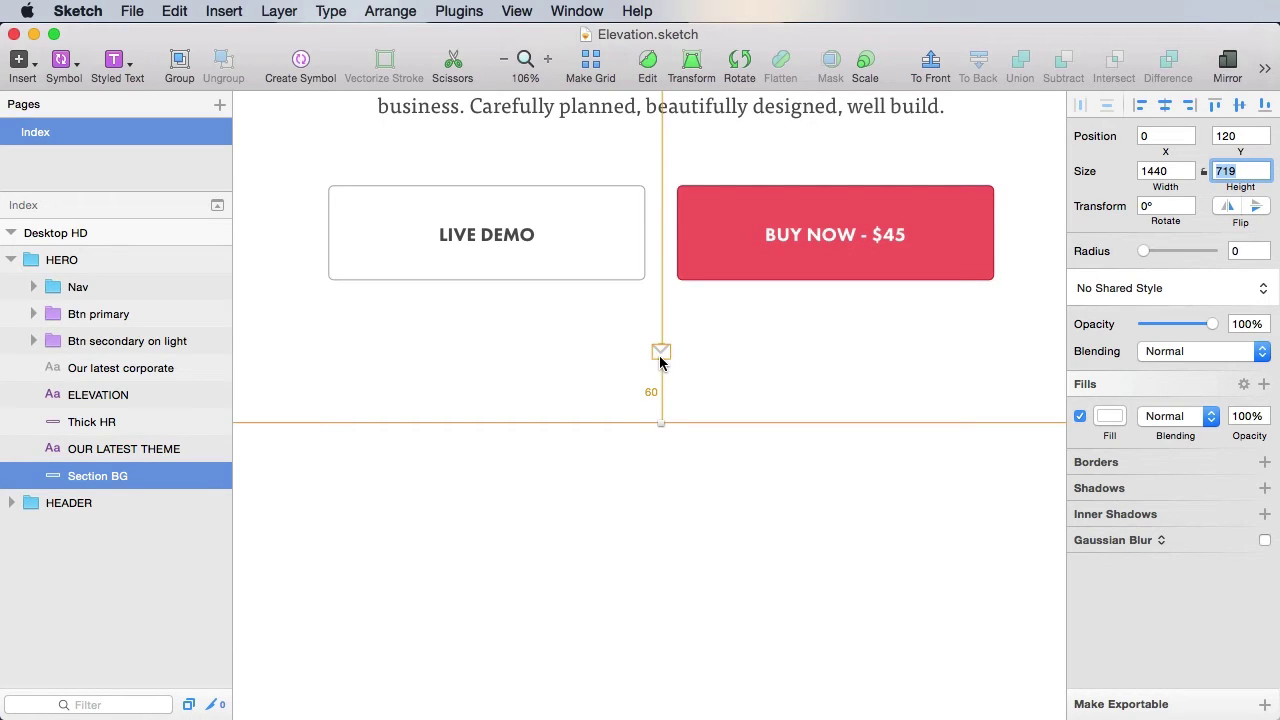
- Convert the down arrow in the Nav group into a symbol named "Nav - down light" and save the document
{"action": "key", "text": "Escape"}
{"action": "left_click", "coordinate": [660, 351], "text": "super"}
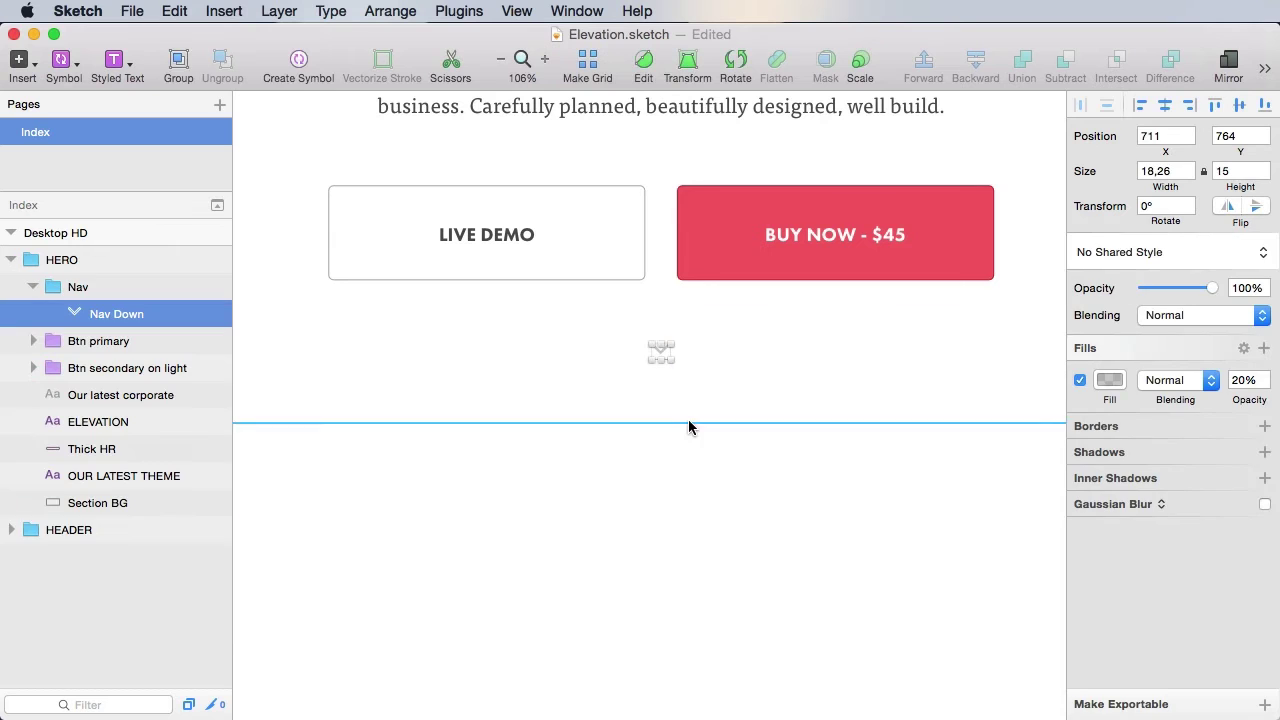
{"action": "left_click", "coordinate": [110, 288]}
{"action": "left_click", "coordinate": [33, 287]}
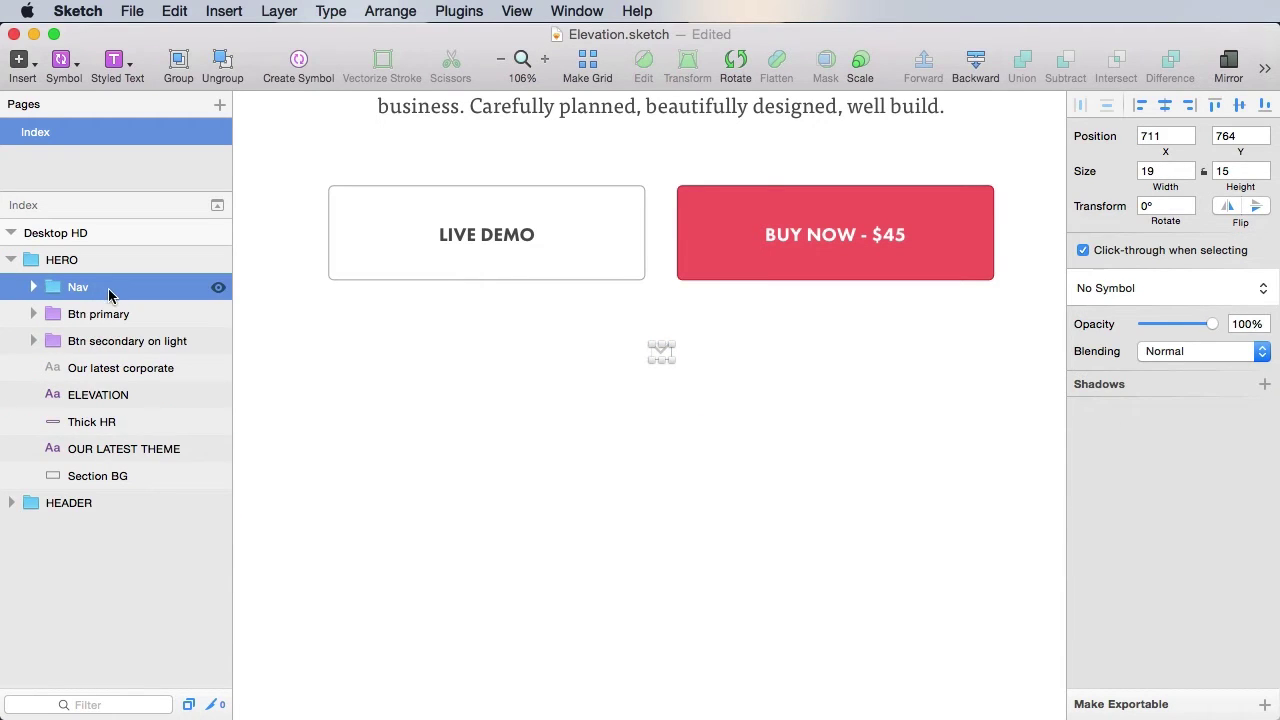
{"action": "left_click", "coordinate": [298, 63]}
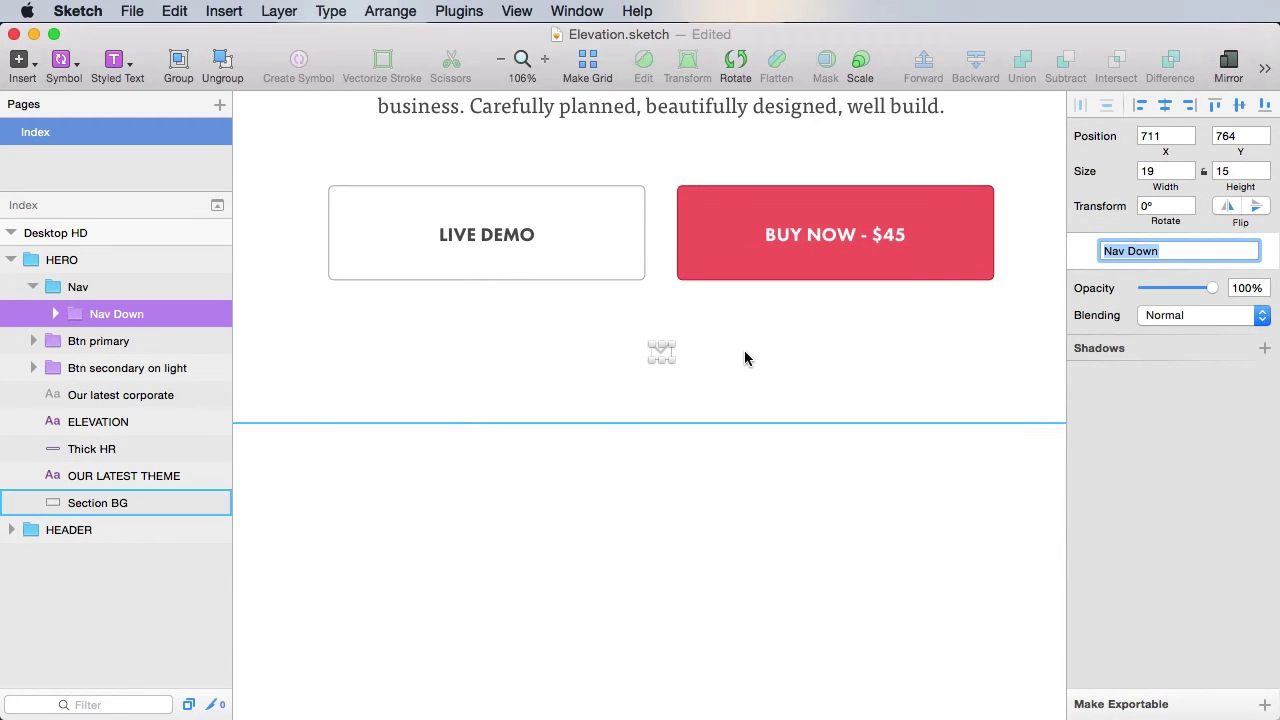
{"action": "key", "text": "Right"}
{"action": "key", "text": "alt+shift+Left"}
{"action": "type", "text": "- dow"}
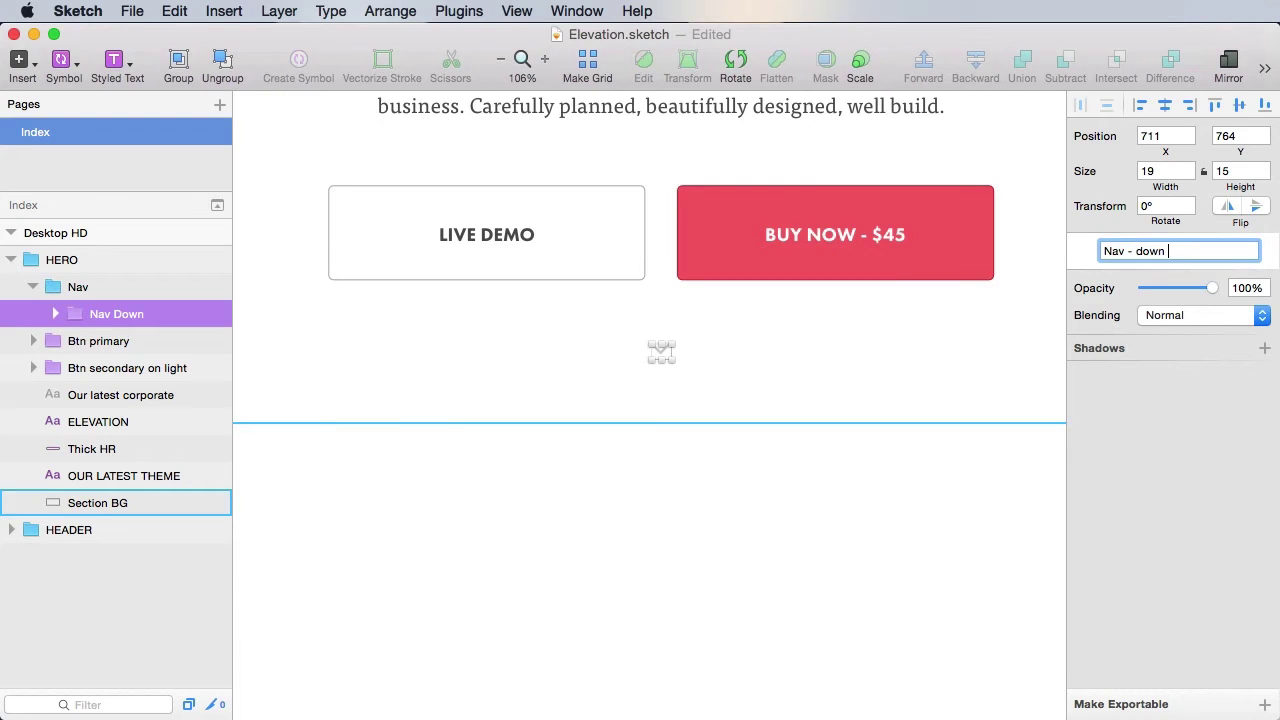
{"action": "key", "text": "Return"}
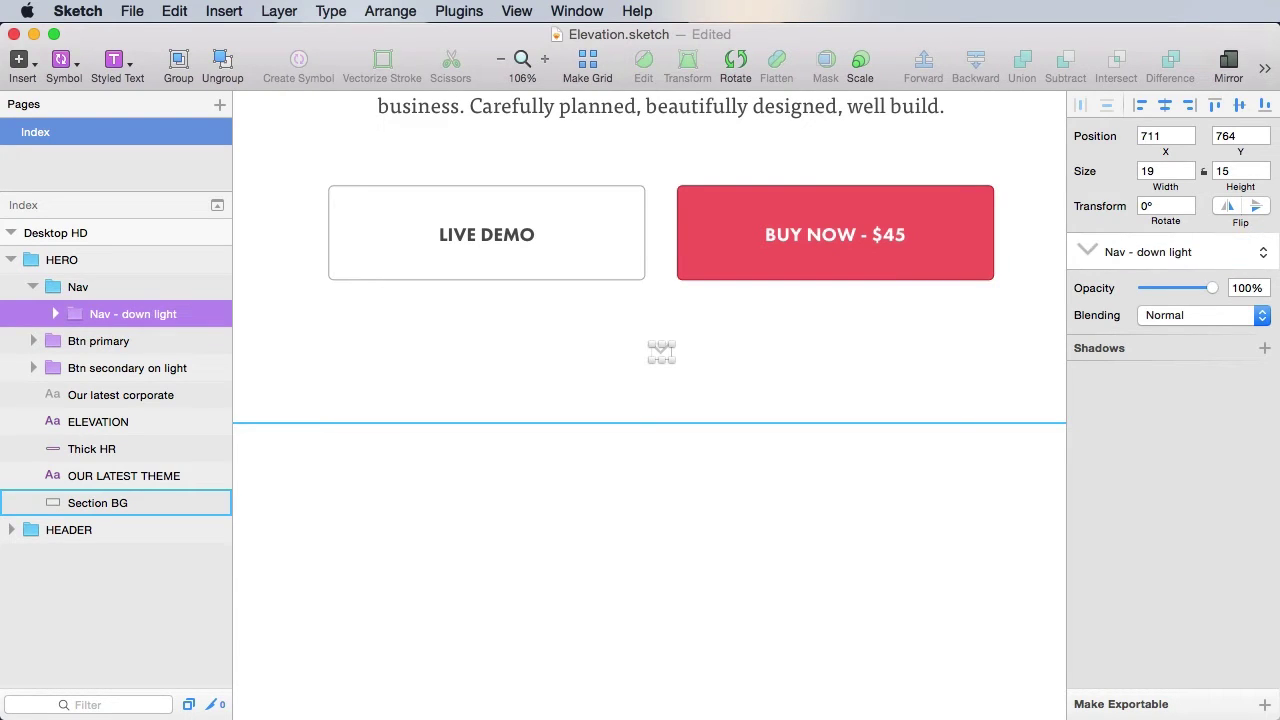
{"action": "left_click", "coordinate": [855, 481]}
{"action": "key", "text": "super+s"}
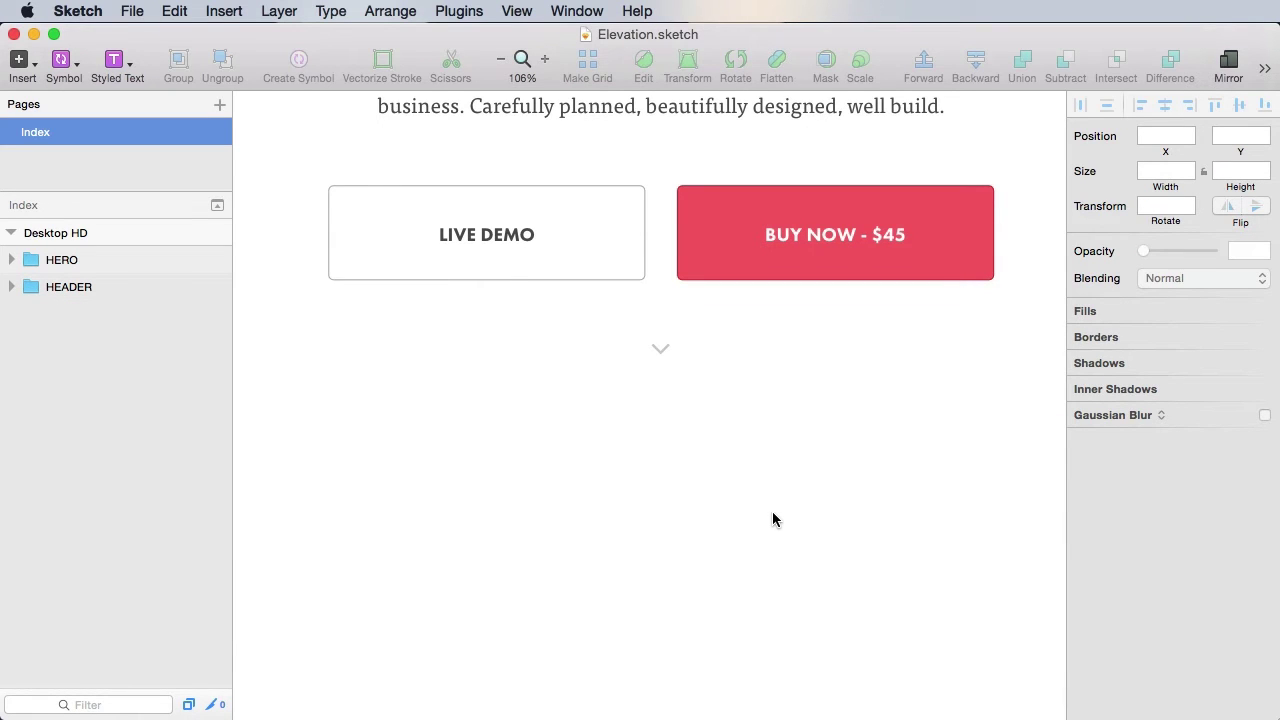
- Draw a thin rectangle about 324 × 22 px in the empty area below the hero section
{"action": "key", "text": "super+minus"}
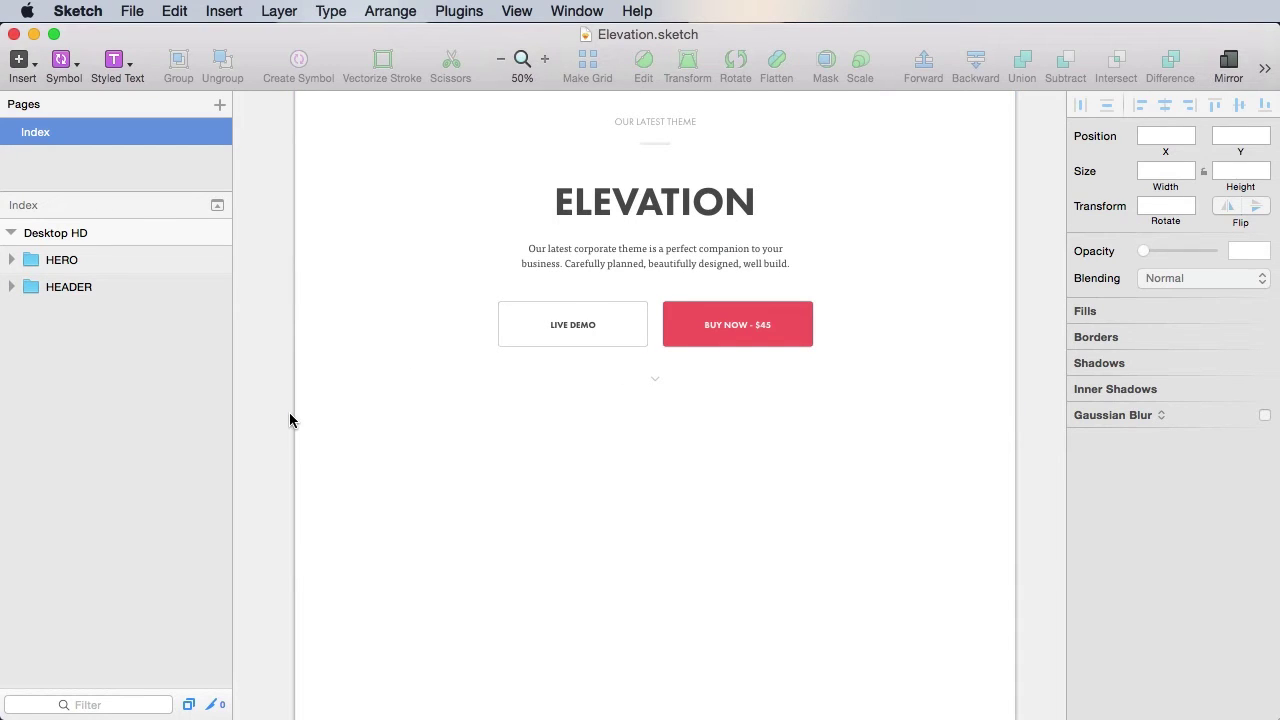
{"action": "key", "text": "r"}
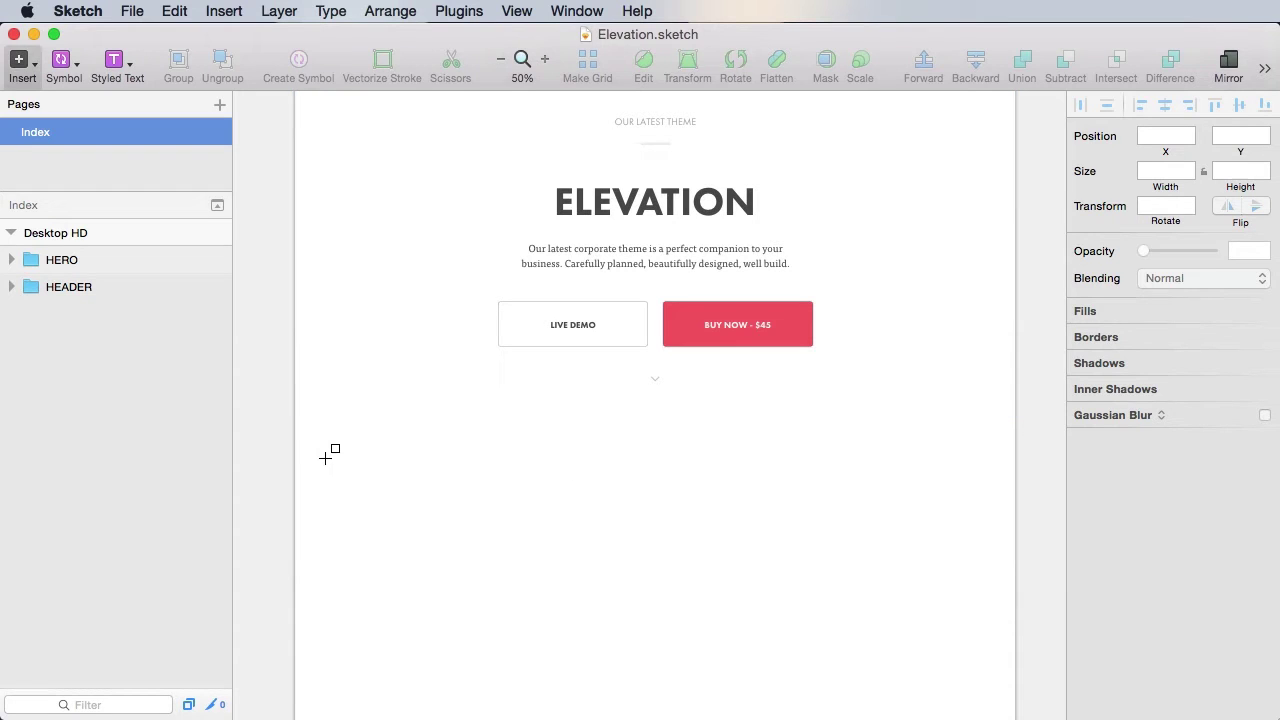
{"action": "left_click_drag", "start_coordinate": [336, 462], "coordinate": [498, 474]}
- Resize the thin rectangle to 1440 × 10 px and centre it horizontally on the artboard
{"action": "left_click", "coordinate": [1151, 171]}
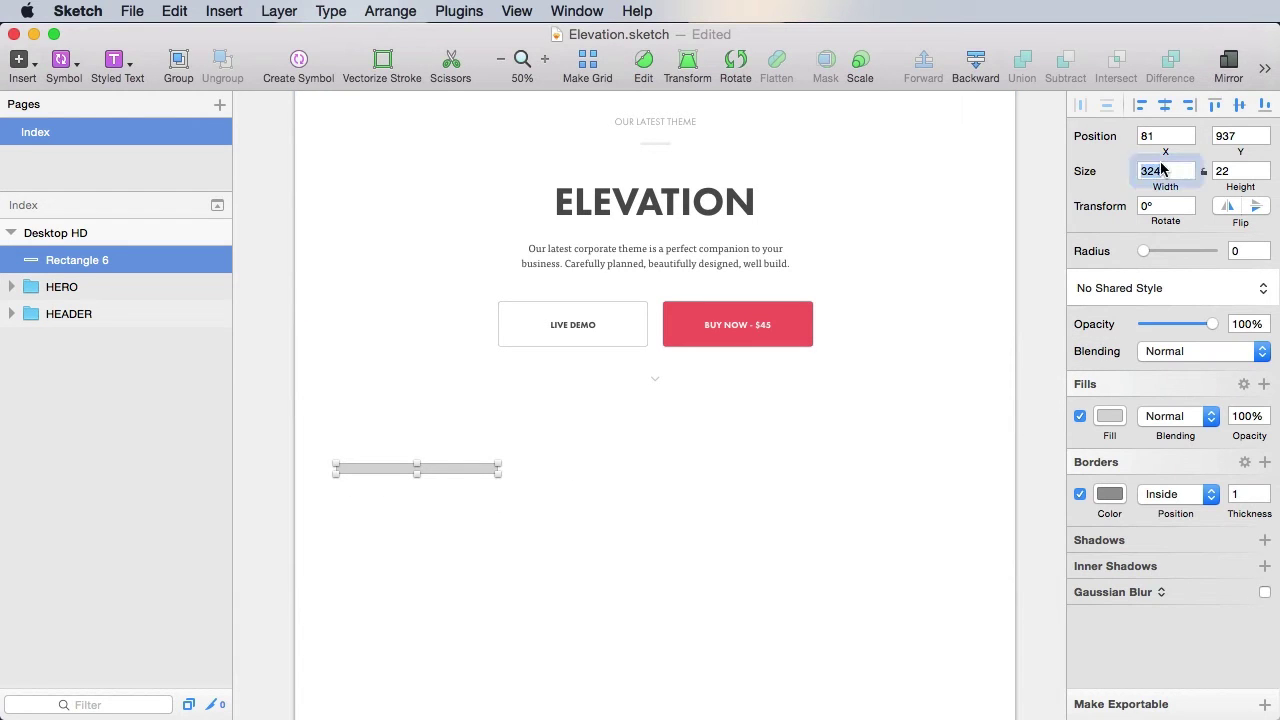
{"action": "type", "text": "1440"}
{"action": "key", "text": "Tab"}
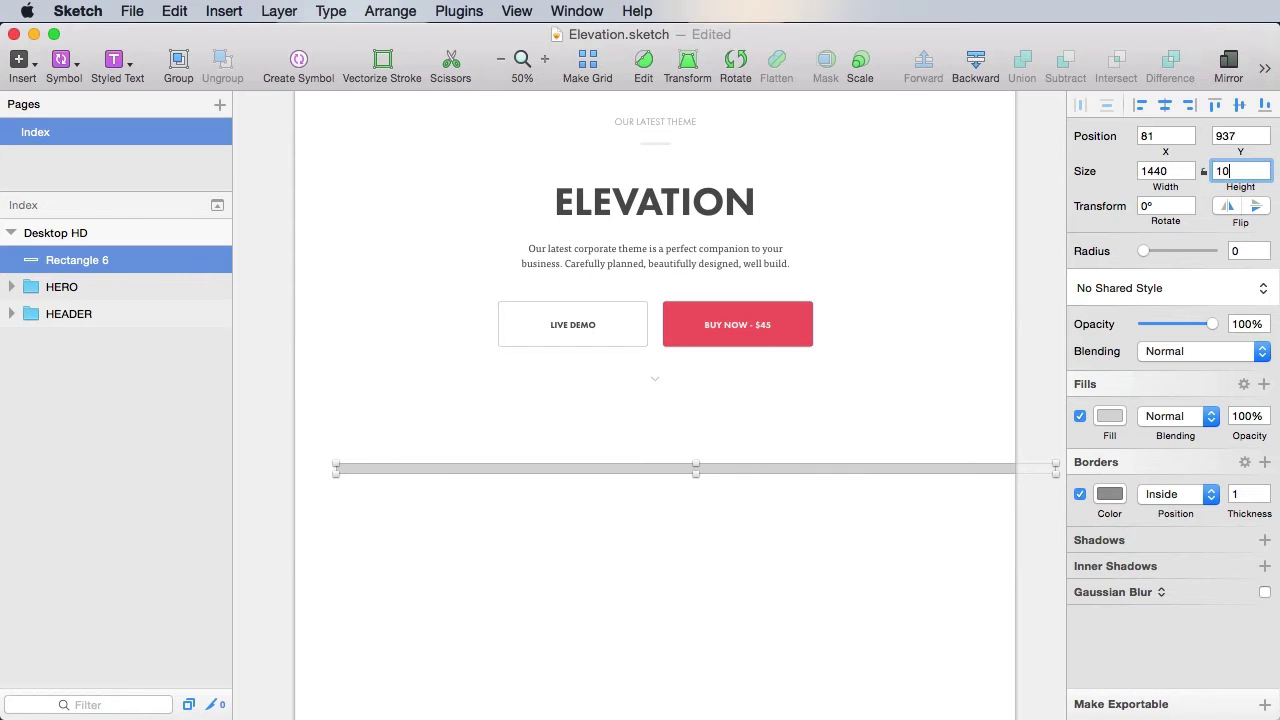
{"action": "key", "text": "Return"}
{"action": "left_click", "coordinate": [1166, 105]}
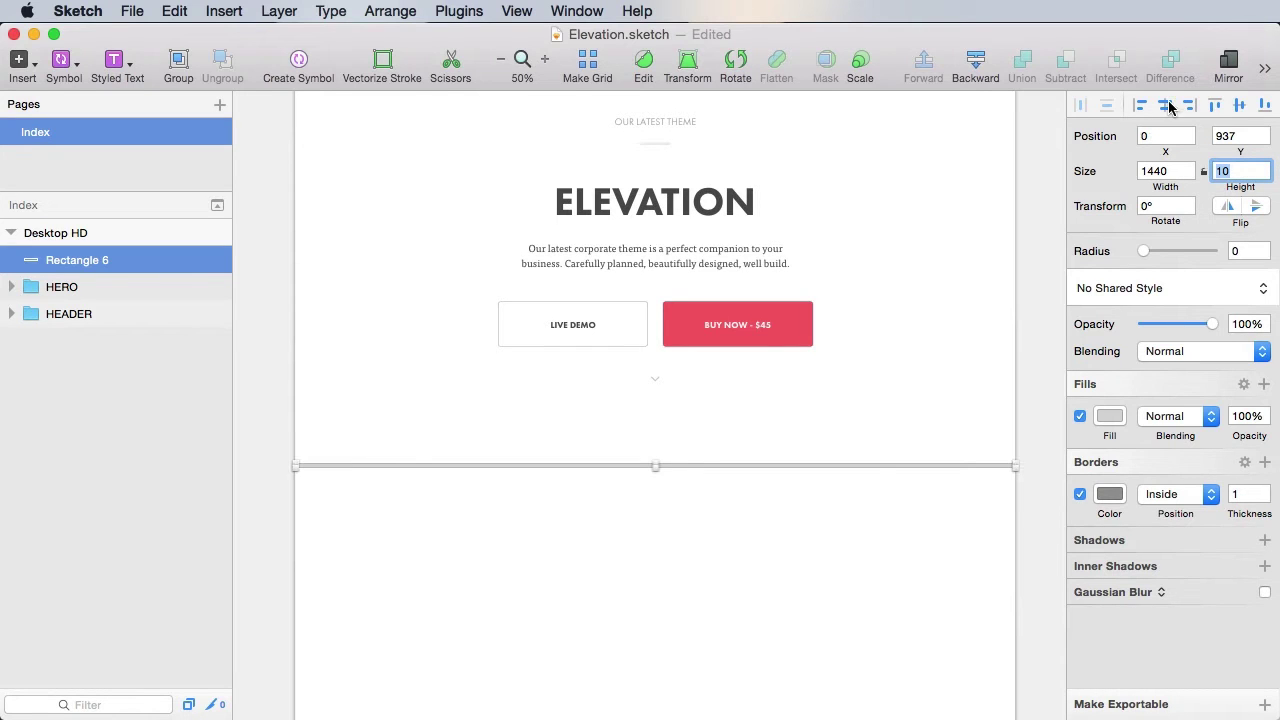
- Remove the bar's border and give it a dark grey fill, 4F4F4F
{"action": "left_click", "coordinate": [865, 490]}
{"action": "left_click", "coordinate": [842, 464]}
{"action": "left_click", "coordinate": [1079, 494]}
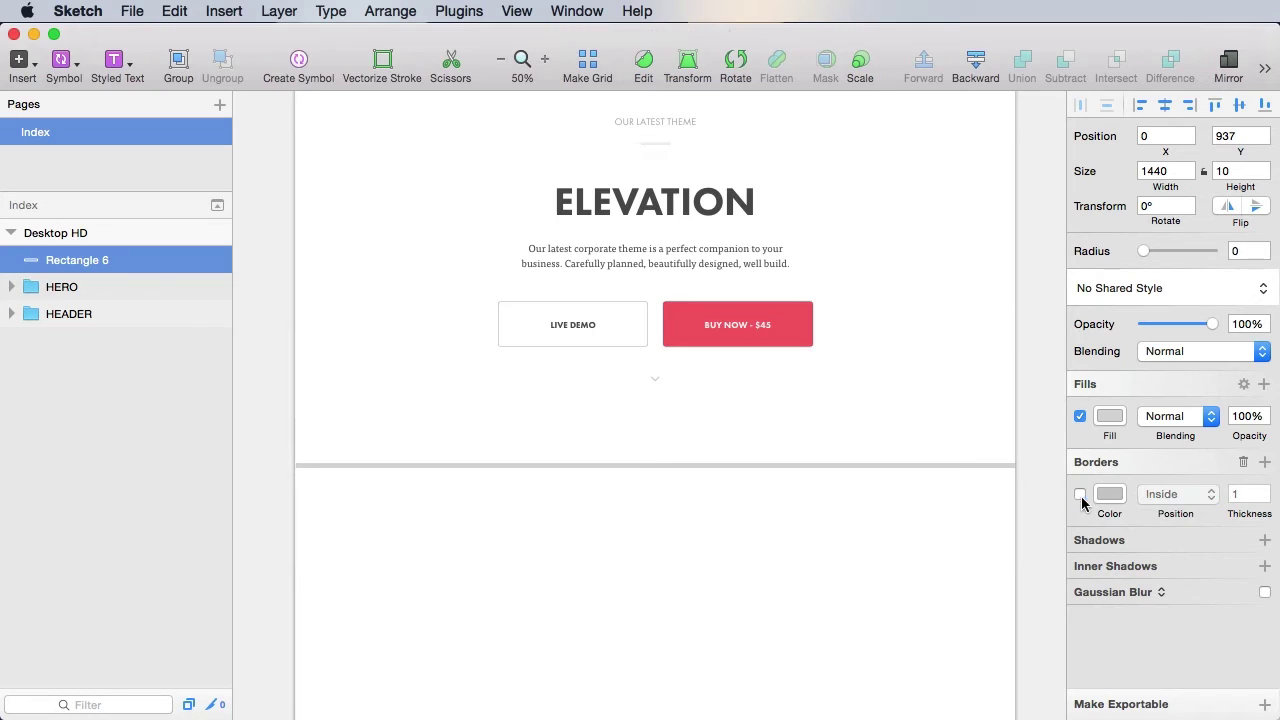
{"action": "left_click", "coordinate": [1242, 463]}
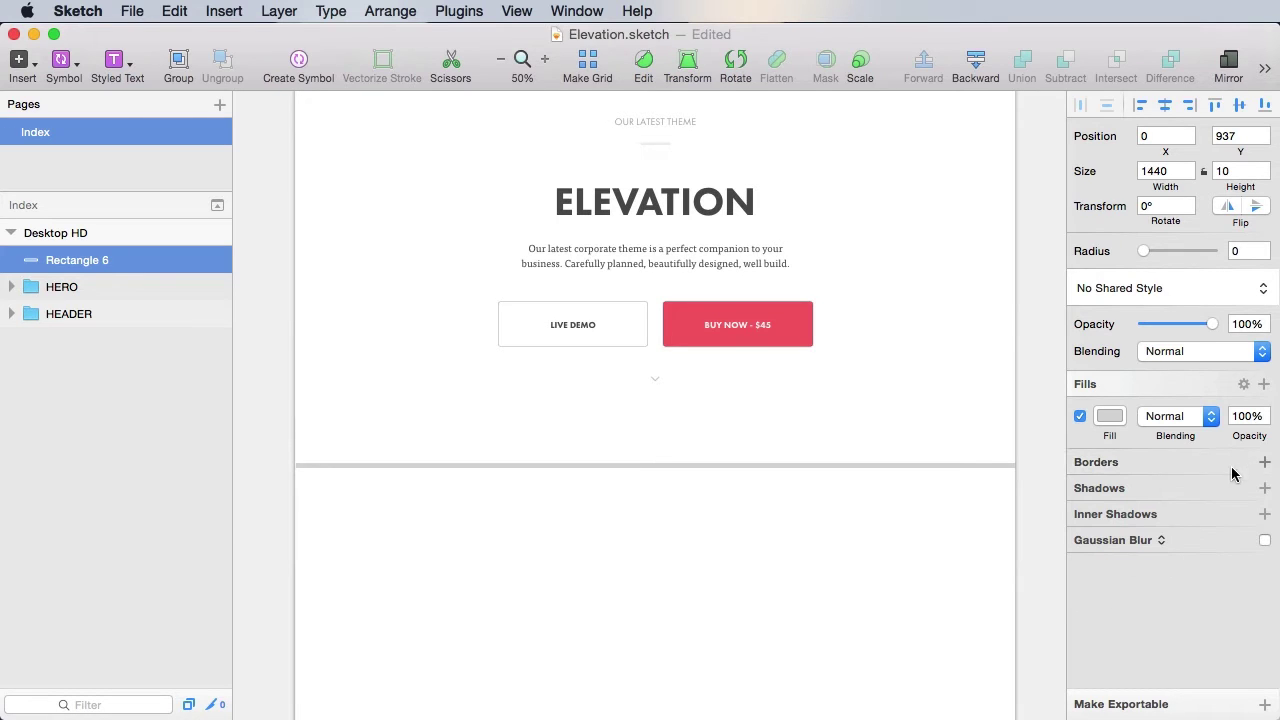
{"action": "left_click", "coordinate": [1101, 426]}
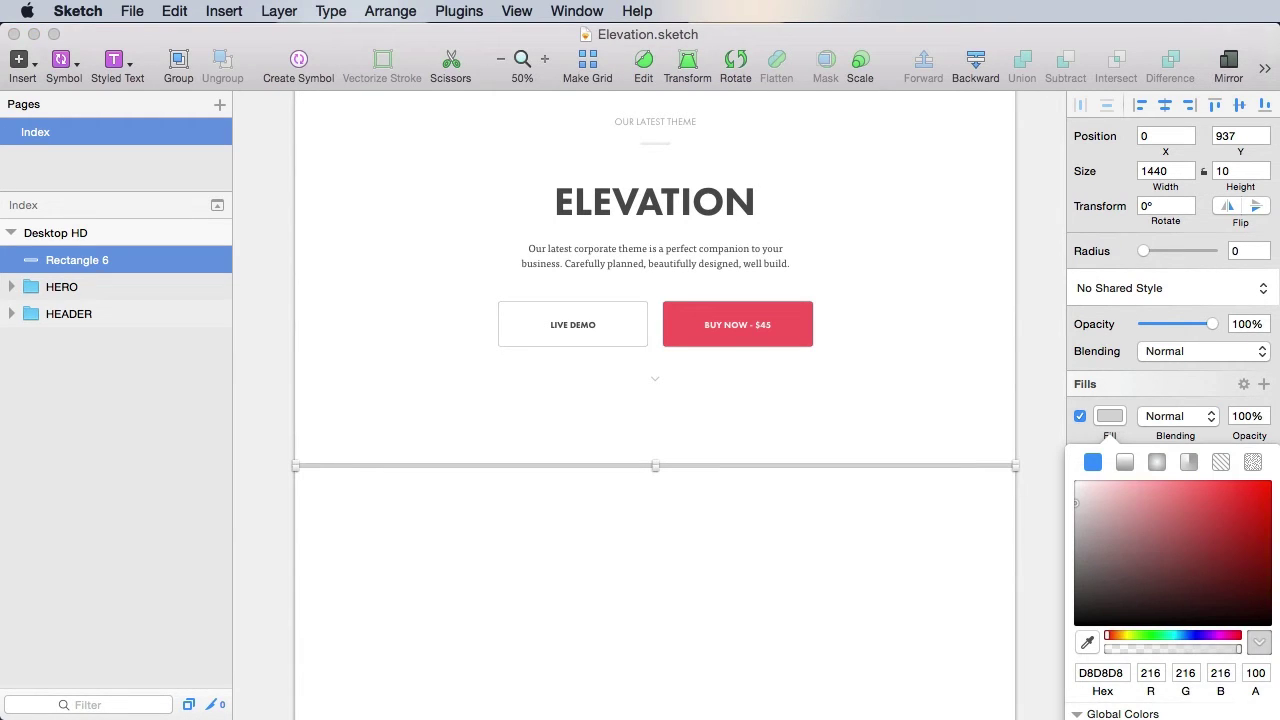
{"action": "left_click", "coordinate": [1076, 581]}
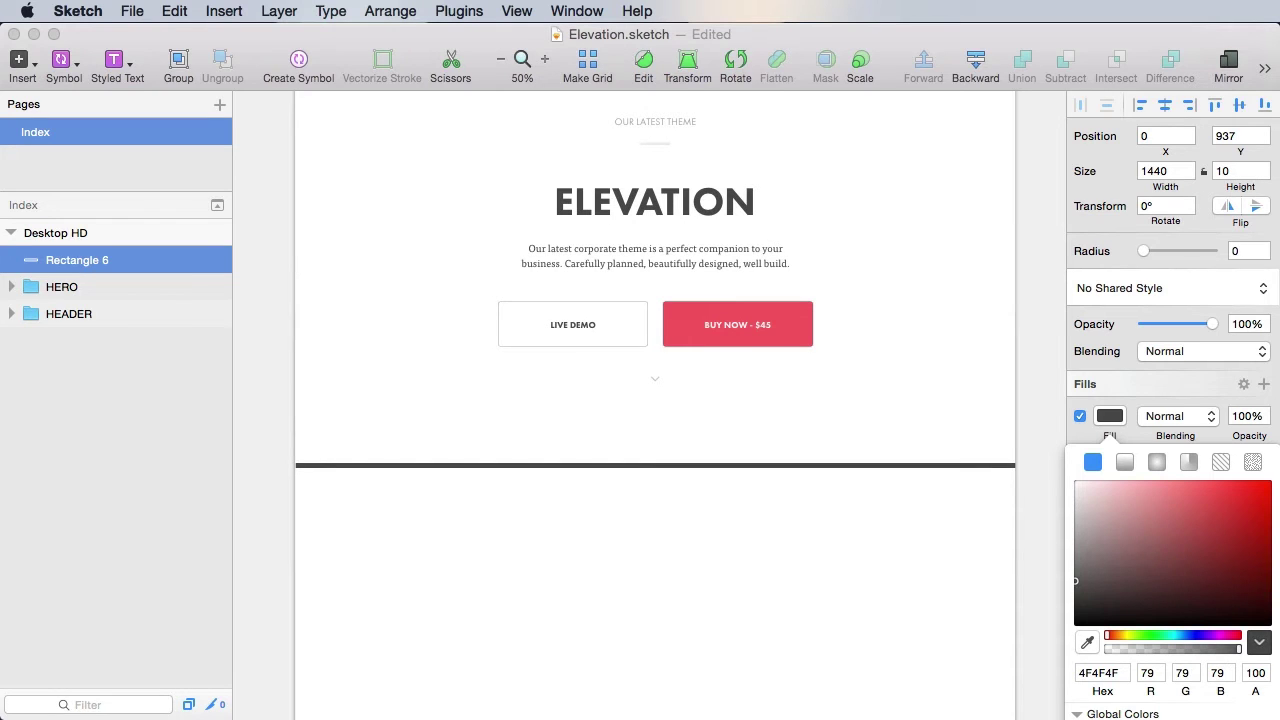
{"action": "left_click", "coordinate": [809, 516]}
- Move the dark bar up to Y 839 so it touches the bottom of Section BG, and save the document
{"action": "left_click", "coordinate": [756, 465]}
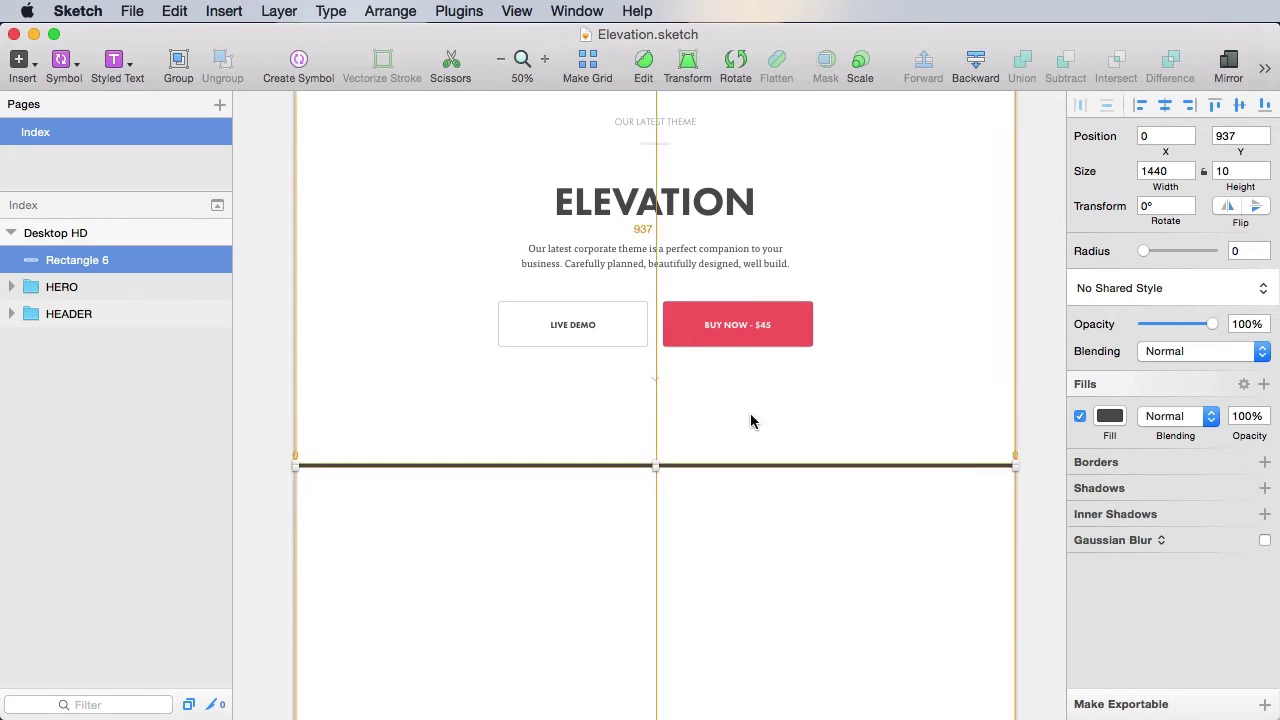
{"action": "key", "text": "alt+Down"}
{"action": "key", "text": "alt+Down"}
{"action": "key", "text": "alt+shift+Up"}
{"action": "key", "text": "alt+shift+Up"}
{"action": "key", "text": "alt+shift+Up"}
{"action": "key", "text": "alt+shift+Up"}
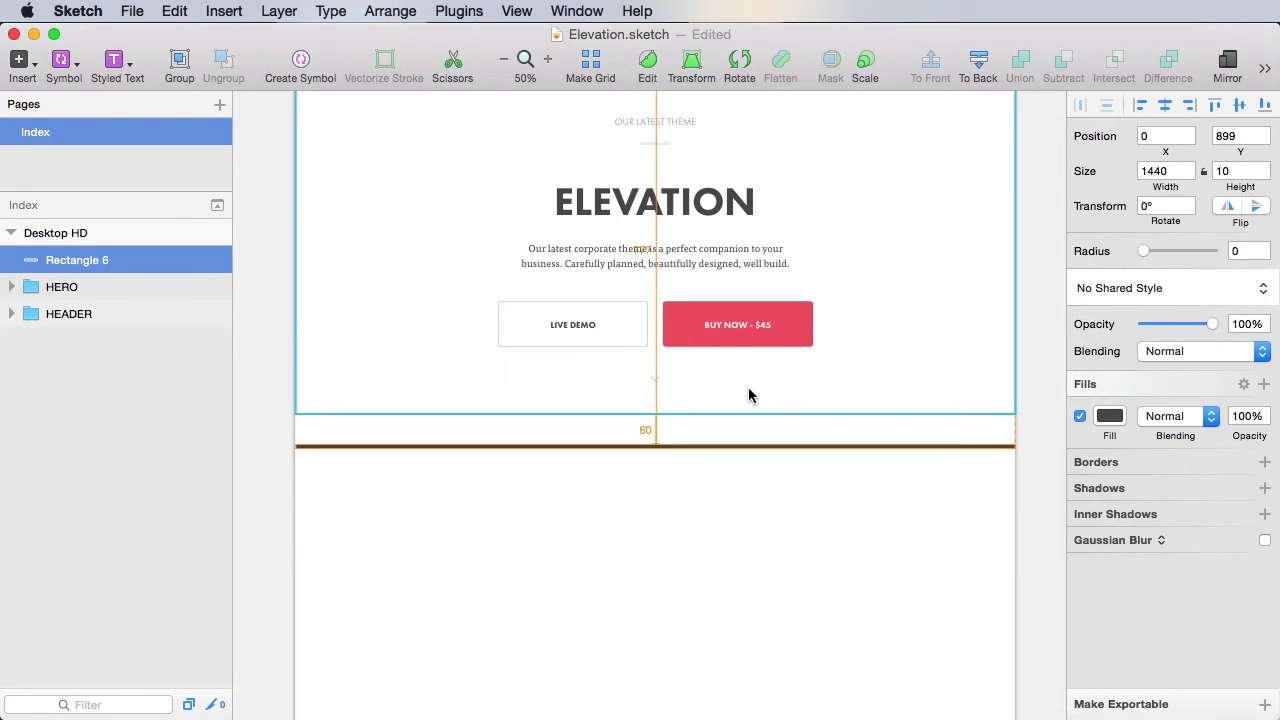
{"action": "key", "text": "shift+Up"}
{"action": "key", "text": "shift+Up"}
{"action": "key", "text": "shift+Up"}
{"action": "key", "text": "shift+Up"}
{"action": "key", "text": "shift+Up"}
{"action": "key", "text": "shift+Up"}
{"action": "key", "text": "super+s"}
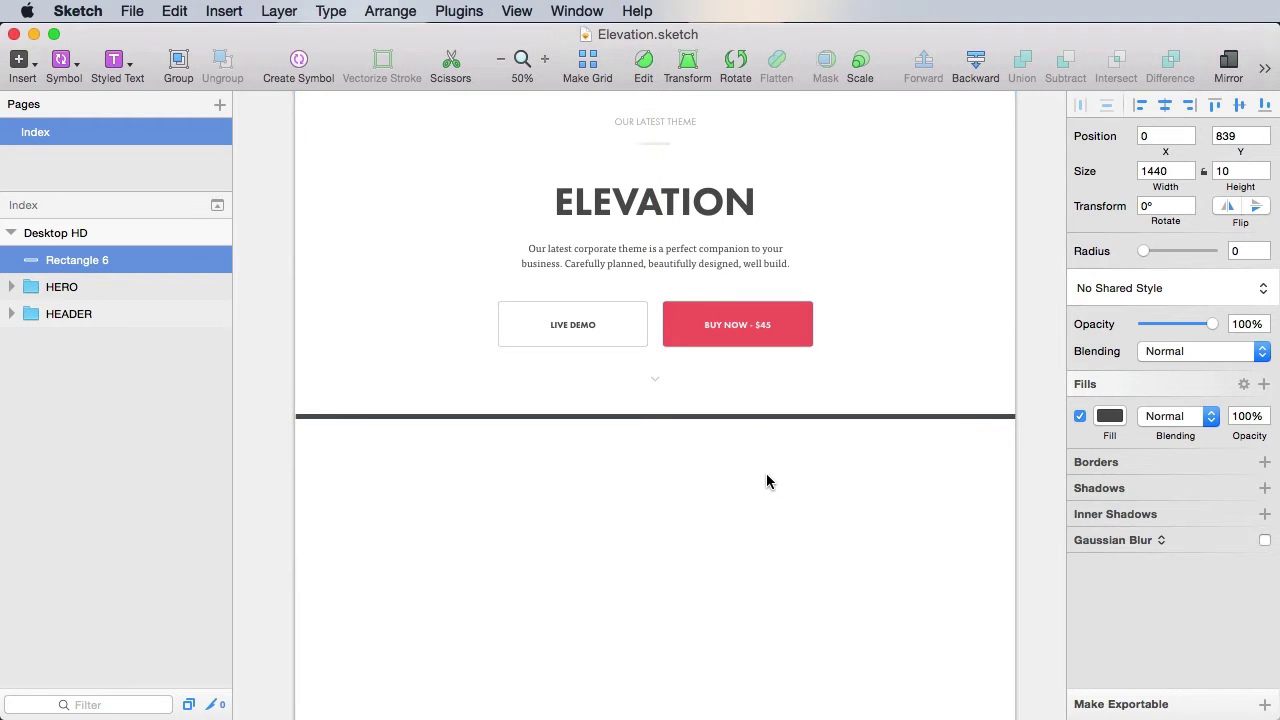
- Rename the dark bar "Hero separator" and move it into the HERO group
{"action": "double_click", "coordinate": [65, 259]}
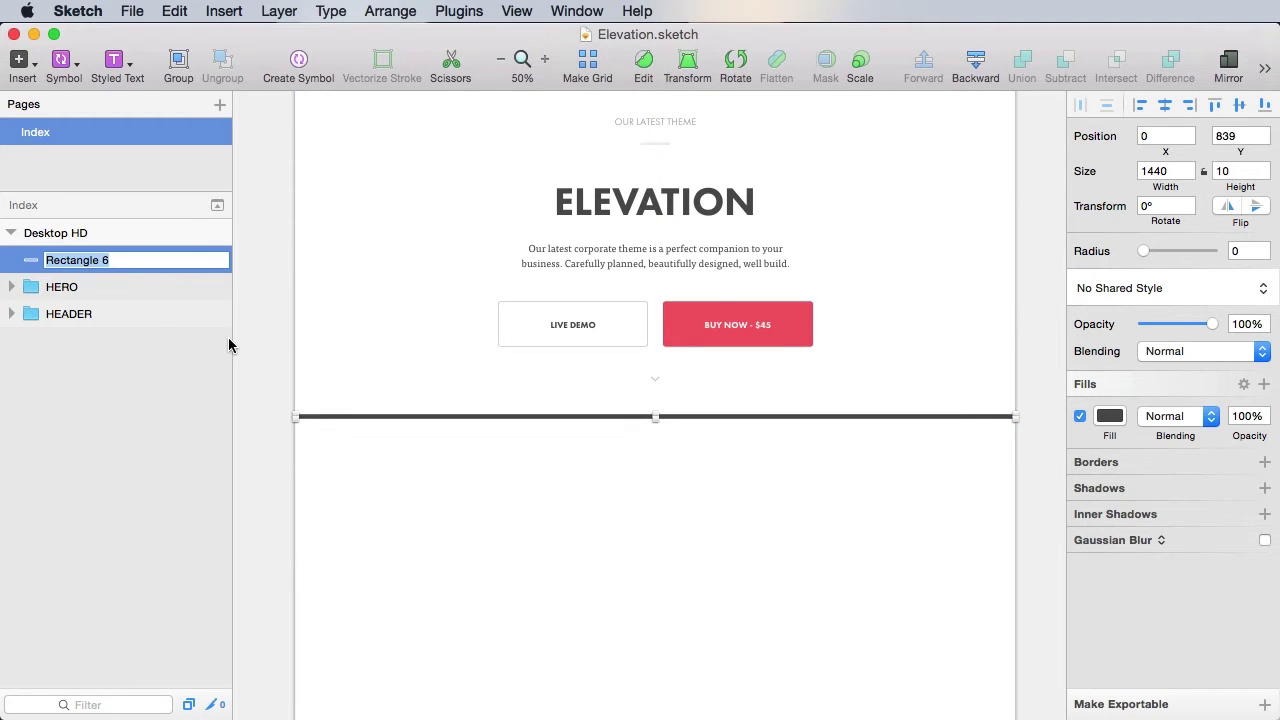
{"action": "type", "text": "Hero separator"}
{"action": "key", "text": "Return"}
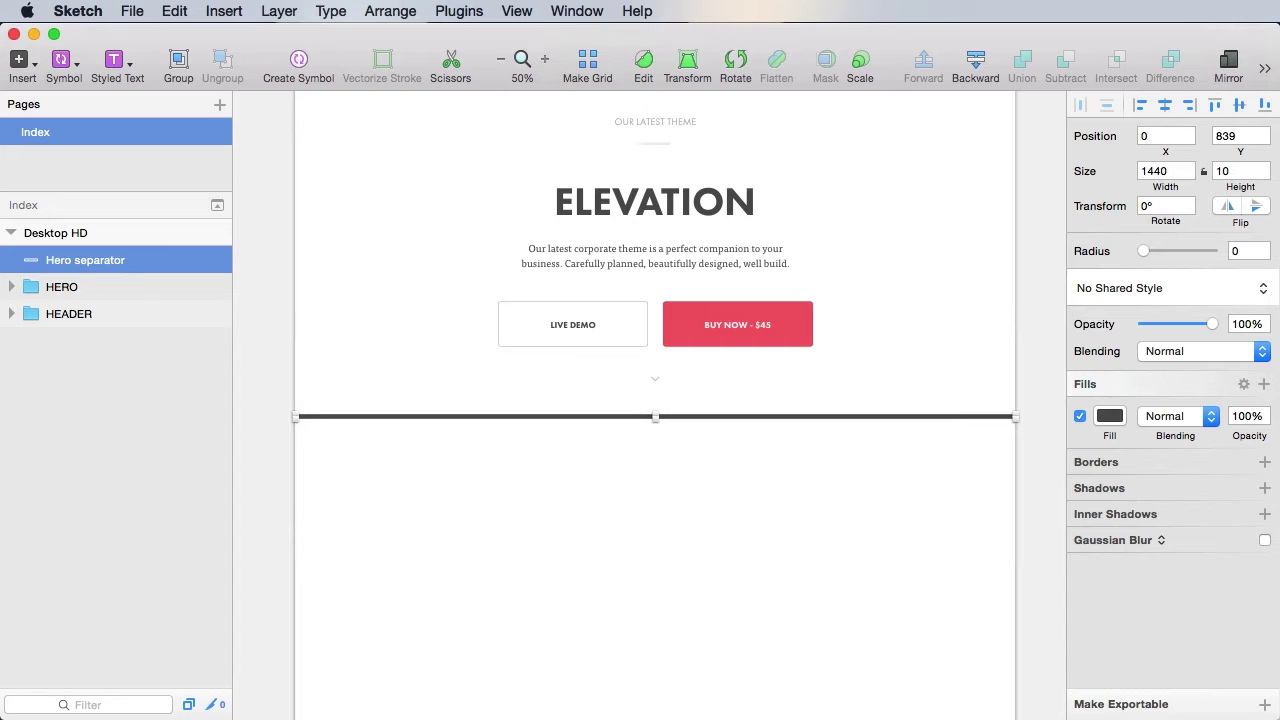
{"action": "left_click_drag", "start_coordinate": [118, 262], "coordinate": [114, 288]}
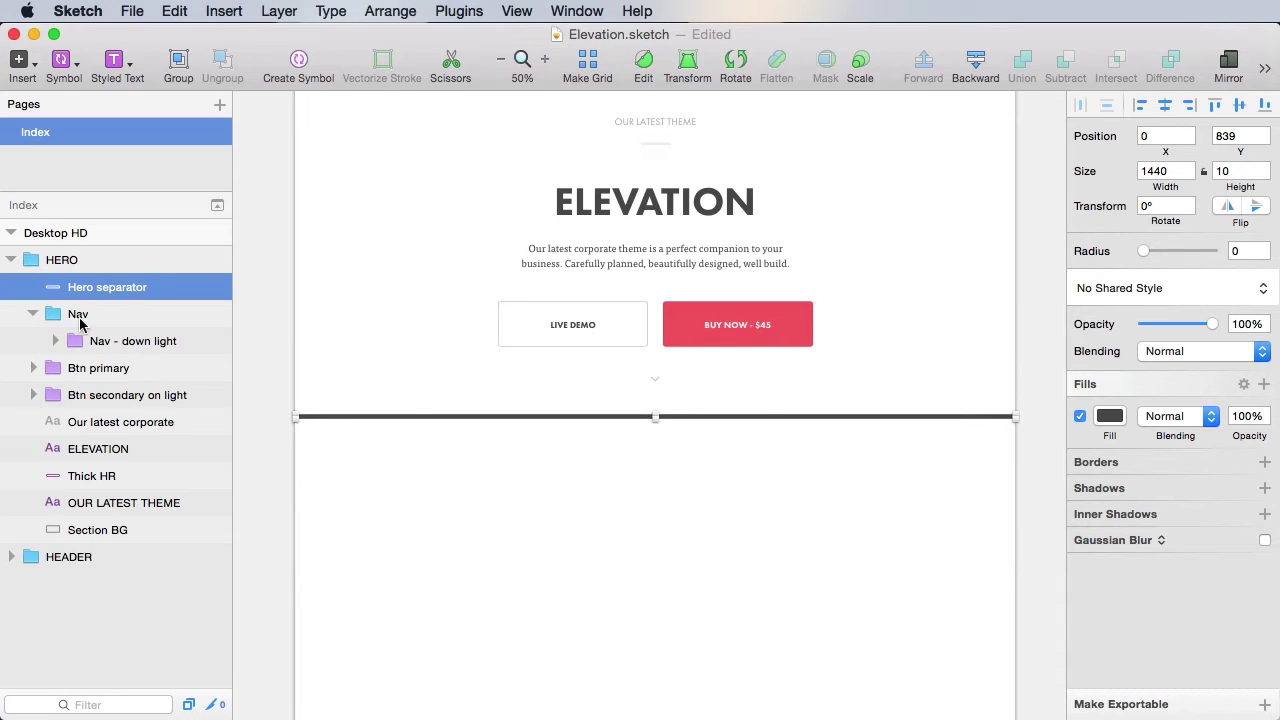
- Collapse the HERO group in the layer list, deselect everything and save the document
{"action": "left_click", "coordinate": [11, 260]}
{"action": "left_click", "coordinate": [801, 506]}
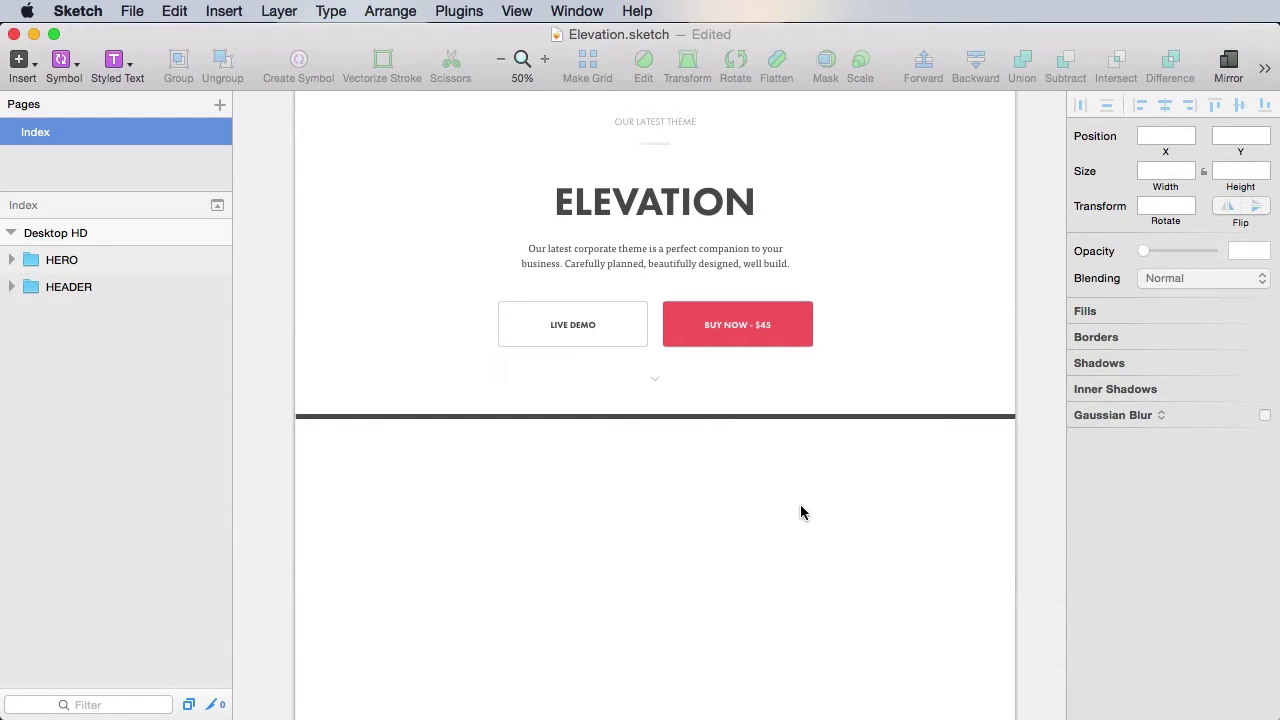
{"action": "key", "text": "super+s"}
{"action": "left_click_drag", "start_coordinate": [844, 533], "coordinate": [786, 452]}
{"action": "left_click_drag", "start_coordinate": [767, 545], "coordinate": [766, 408]}
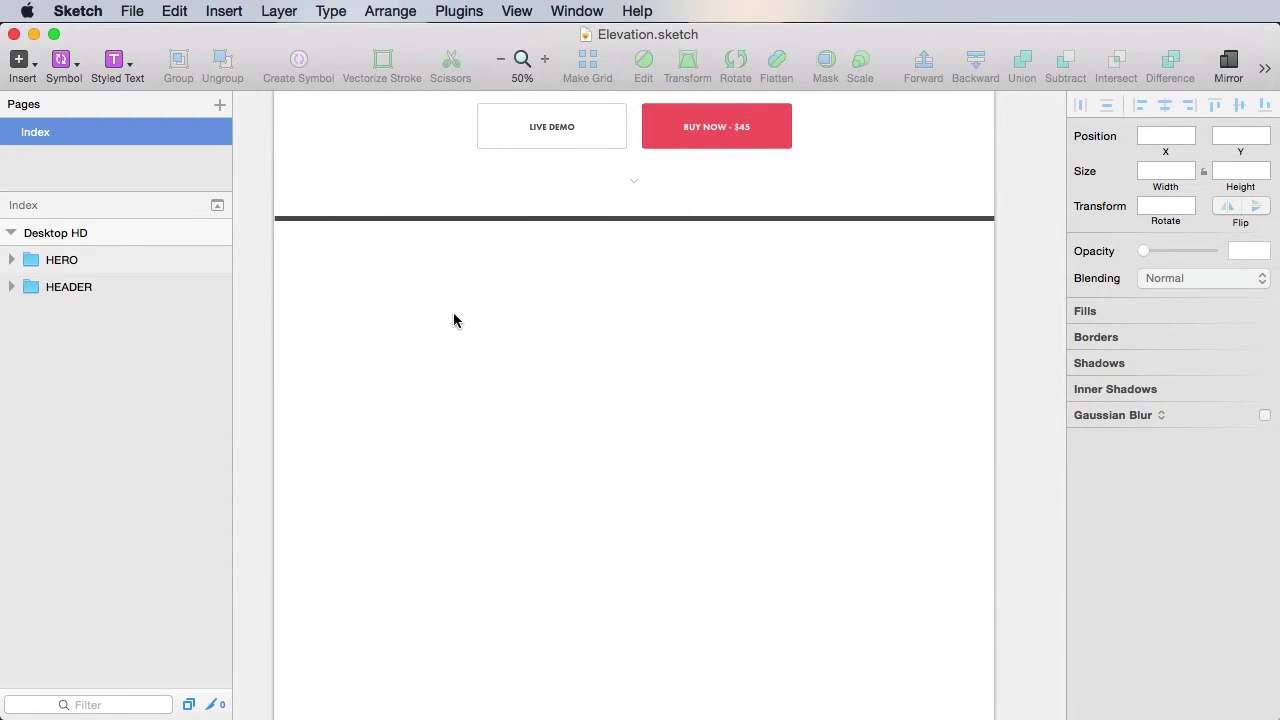
- Duplicate Section BG and move the copy out of the HERO group to the top level of the Desktop HD artboard
{"action": "left_click", "coordinate": [384, 163]}
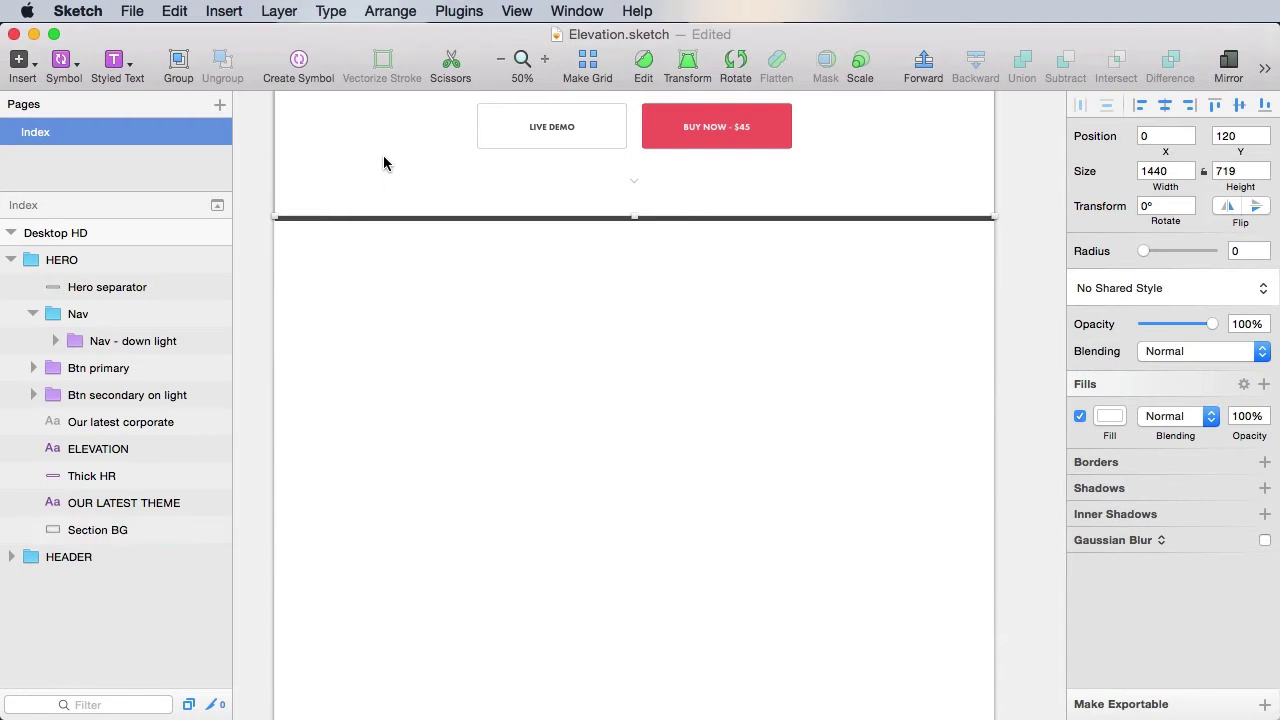
{"action": "key", "text": "super+d"}
{"action": "left_click_drag", "start_coordinate": [113, 530], "coordinate": [60, 248]}
{"action": "left_click", "coordinate": [12, 287]}
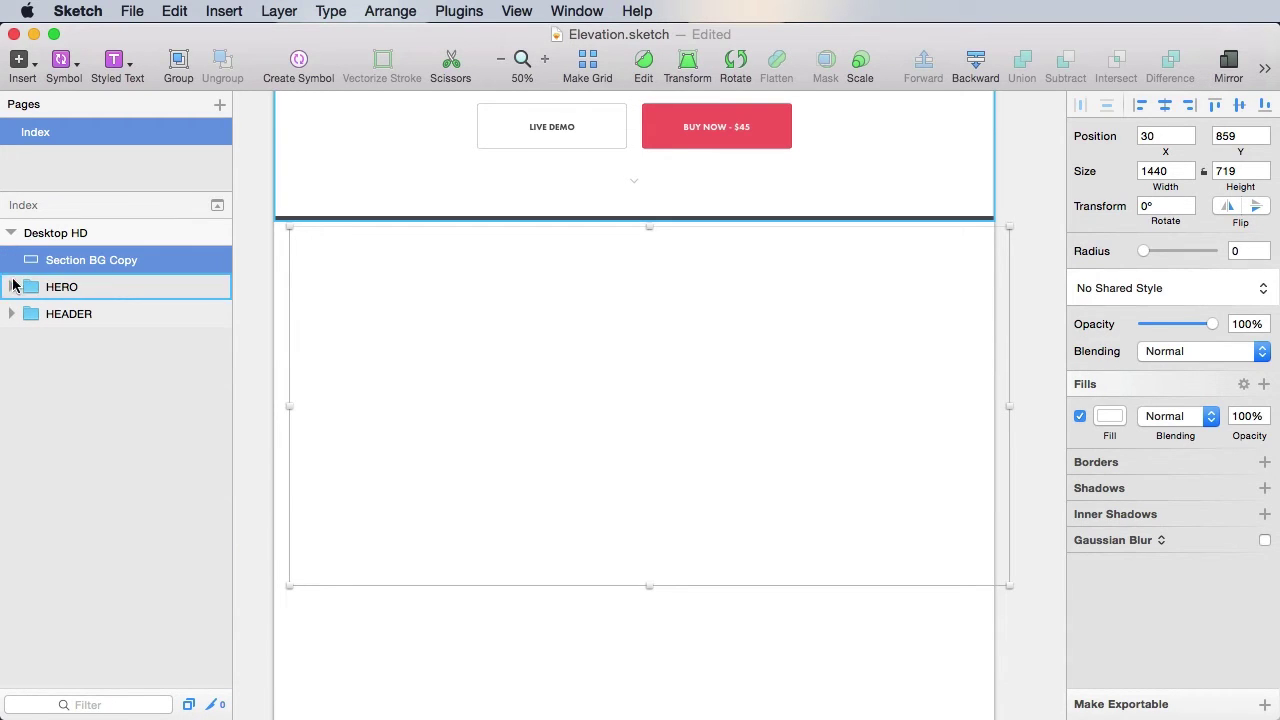
- Put Section BG Copy in its own group and name the group "PREVIEW"
{"action": "key", "text": "super+g"}
{"action": "double_click", "coordinate": [96, 262]}
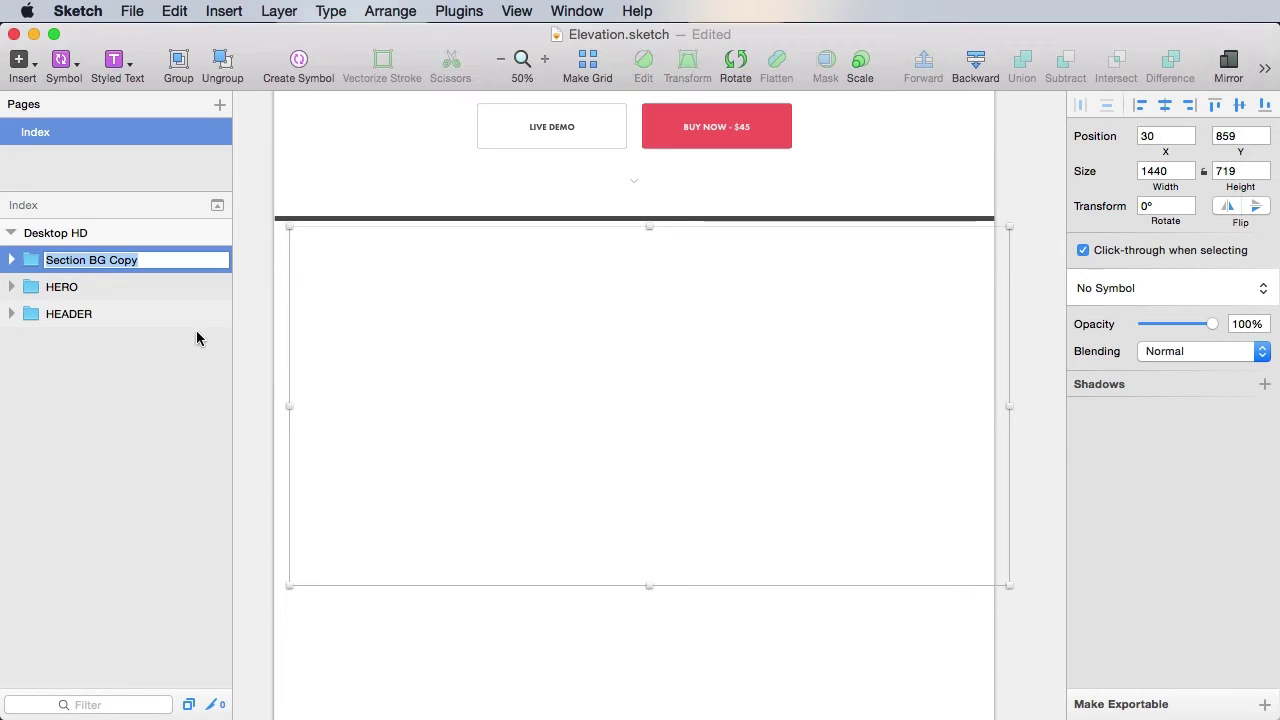
{"action": "type", "text": "PREVIE"}
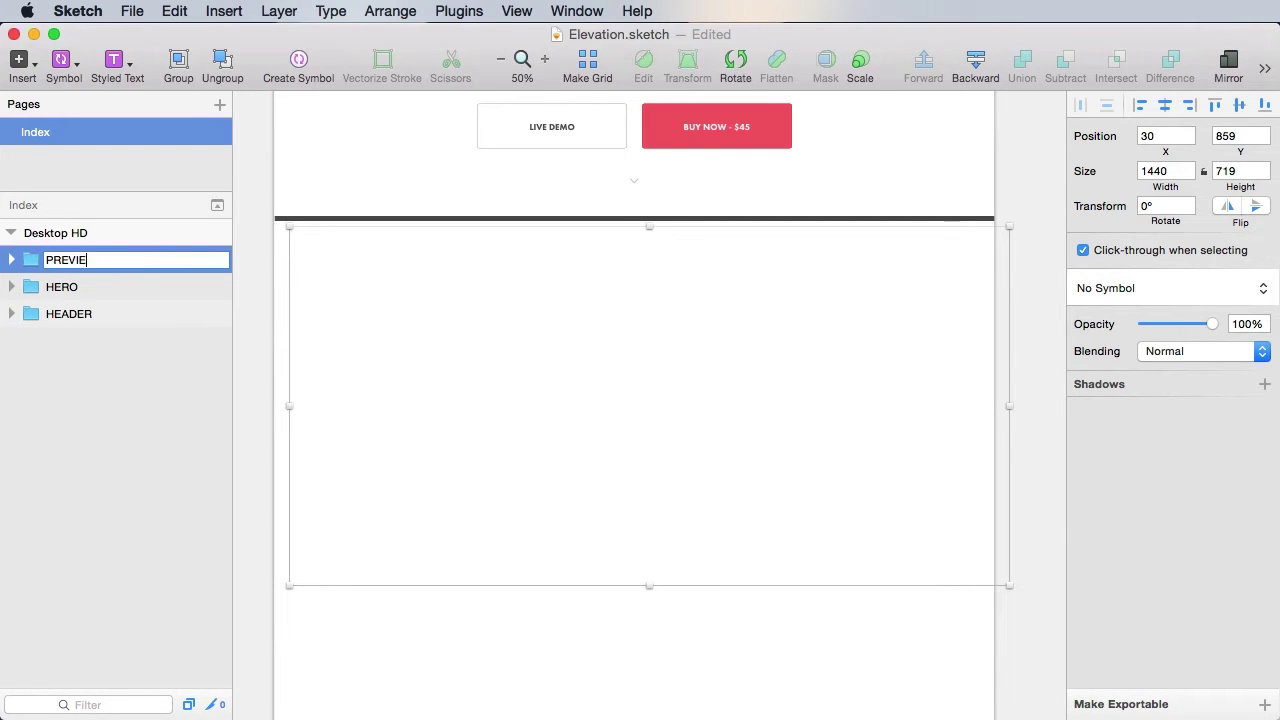
{"action": "type", "text": "W"}
{"action": "key", "text": "Return"}
- Change the fill of Section BG Copy to light grey F8F8F8 and save the document
{"action": "left_click", "coordinate": [951, 313]}
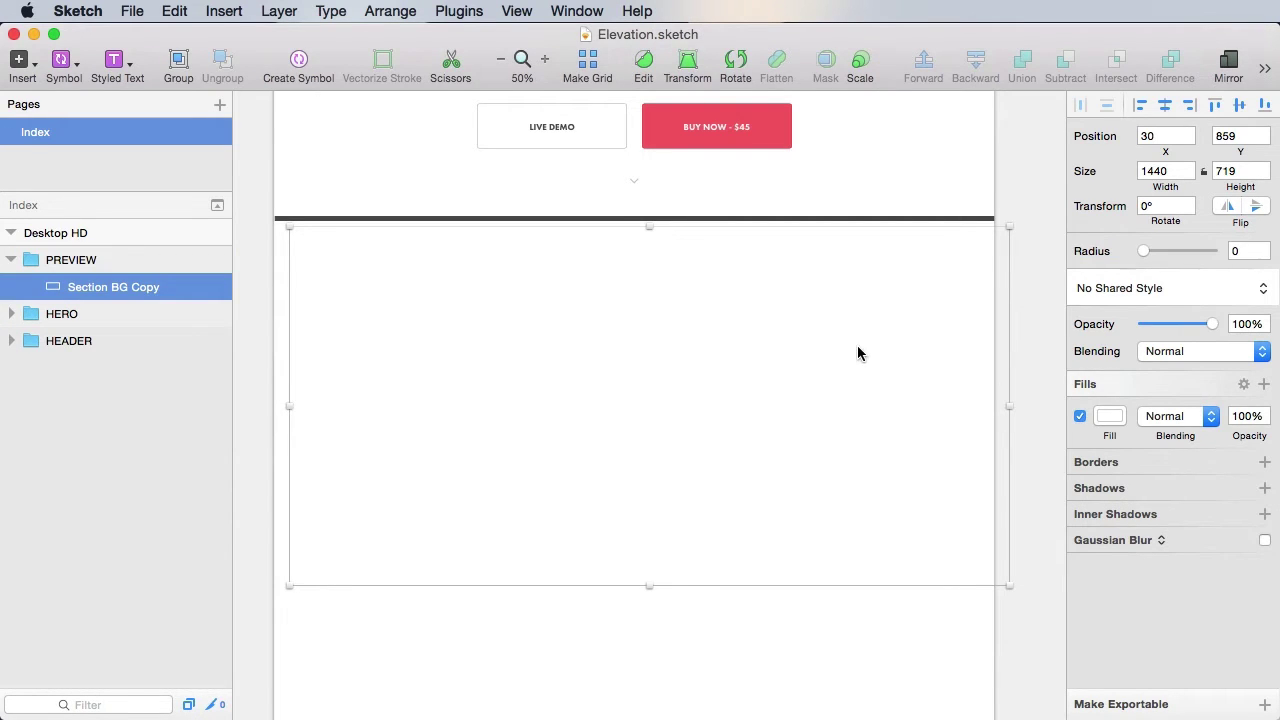
{"action": "left_click", "coordinate": [1109, 416]}
{"action": "left_click", "coordinate": [1103, 675]}
{"action": "key", "text": "super+c"}
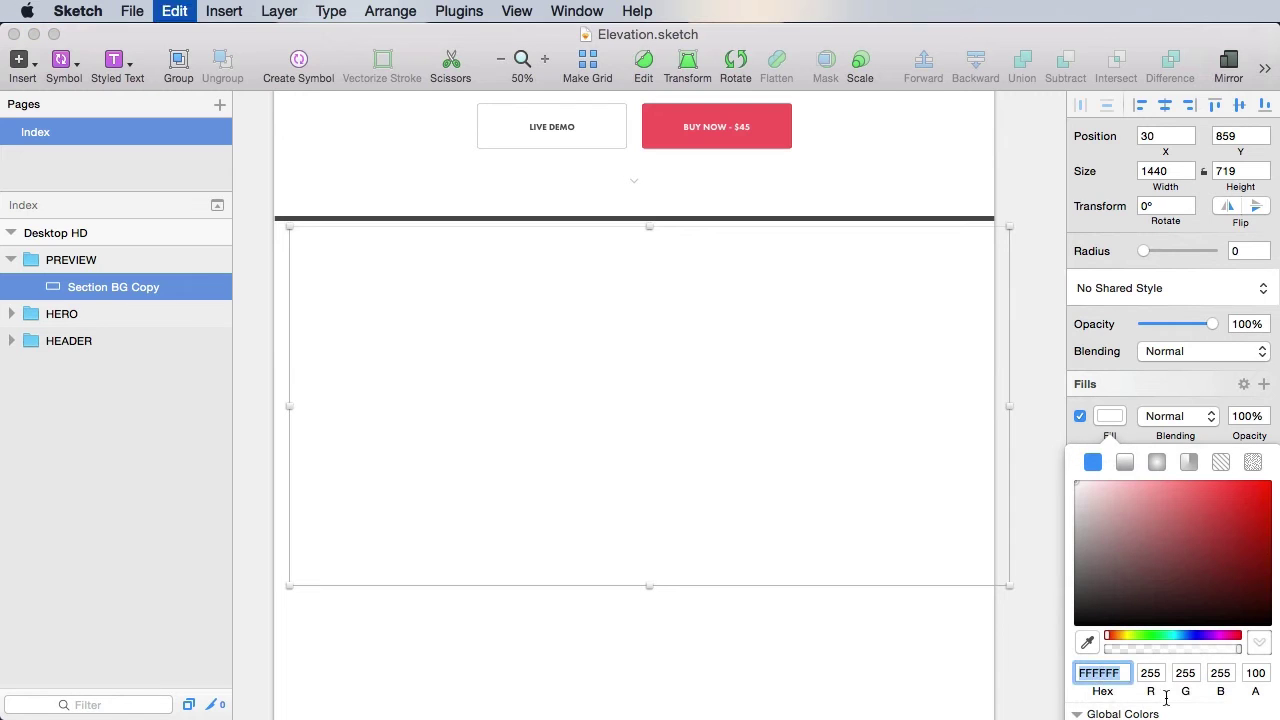
{"action": "type", "text": "F8F8F8"}
{"action": "key", "text": "Tab"}
{"action": "left_click", "coordinate": [1029, 206]}
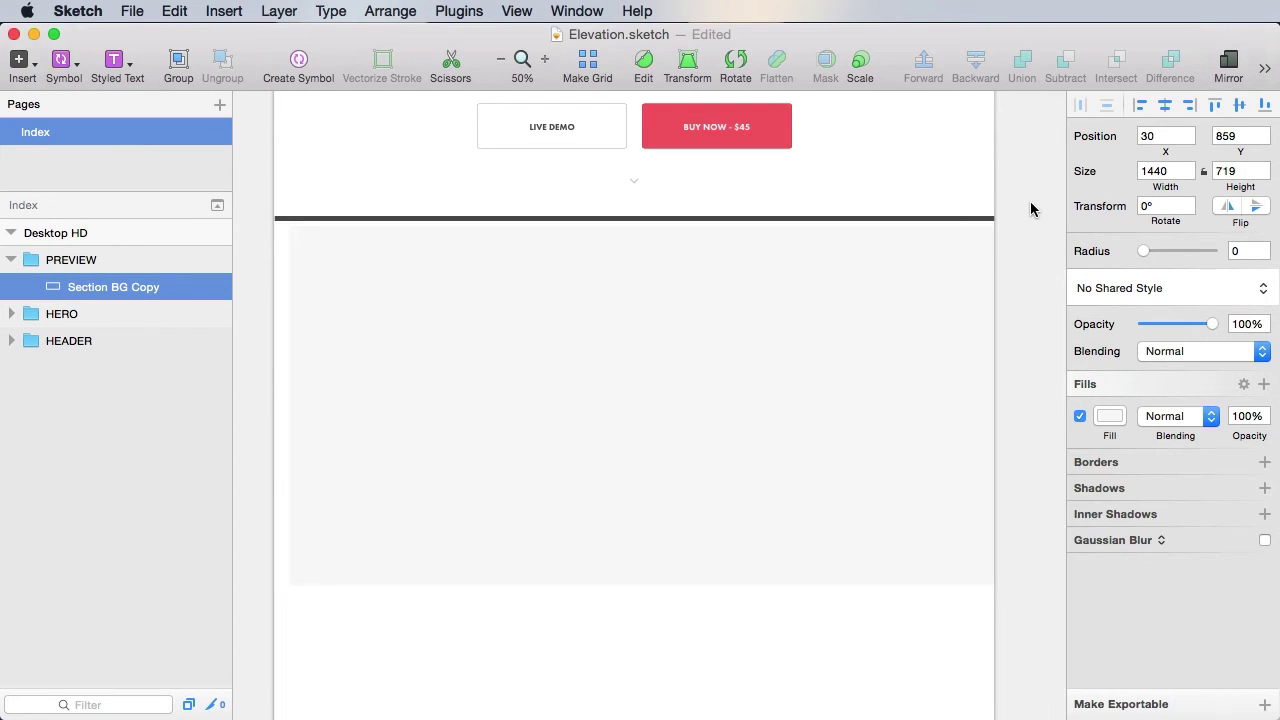
{"action": "key", "text": "super+s"}
- Centre Section BG Copy horizontally, set it at Y 849 directly below the dark bar and make it 1126 px high
{"action": "left_click", "coordinate": [1165, 105]}
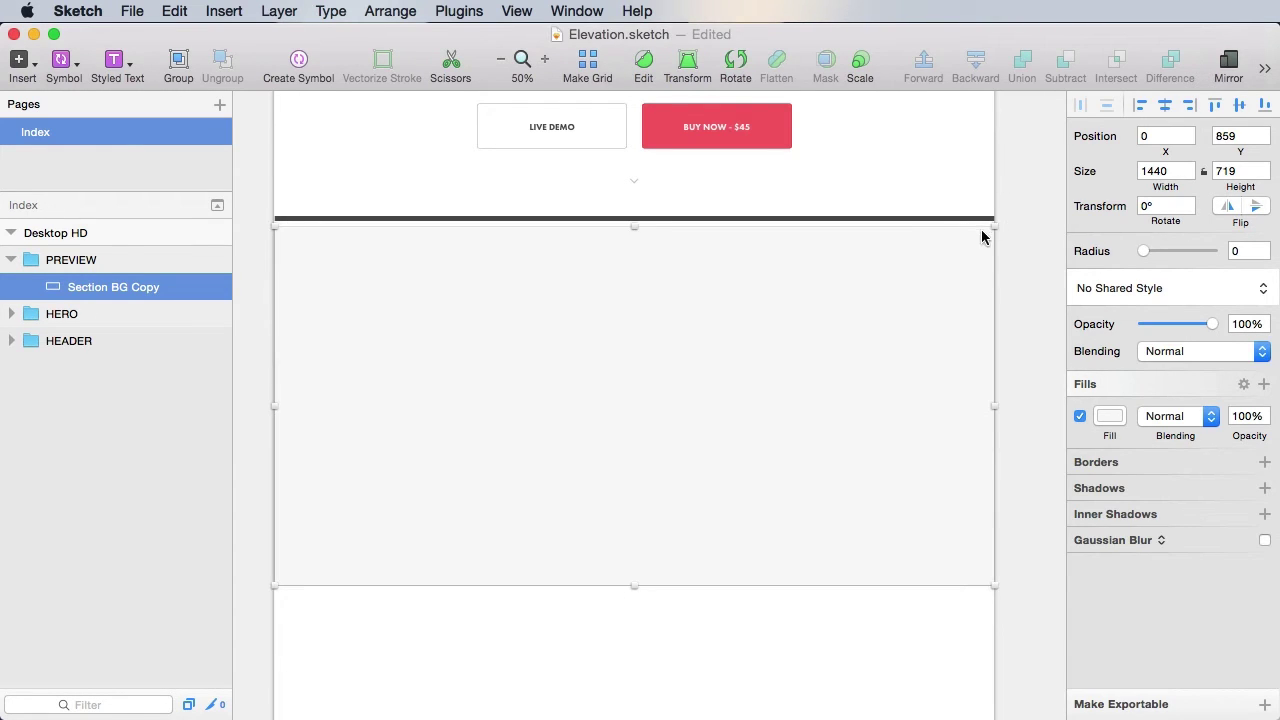
{"action": "key", "text": "z"}
{"action": "left_click_drag", "start_coordinate": [528, 142], "coordinate": [871, 387]}
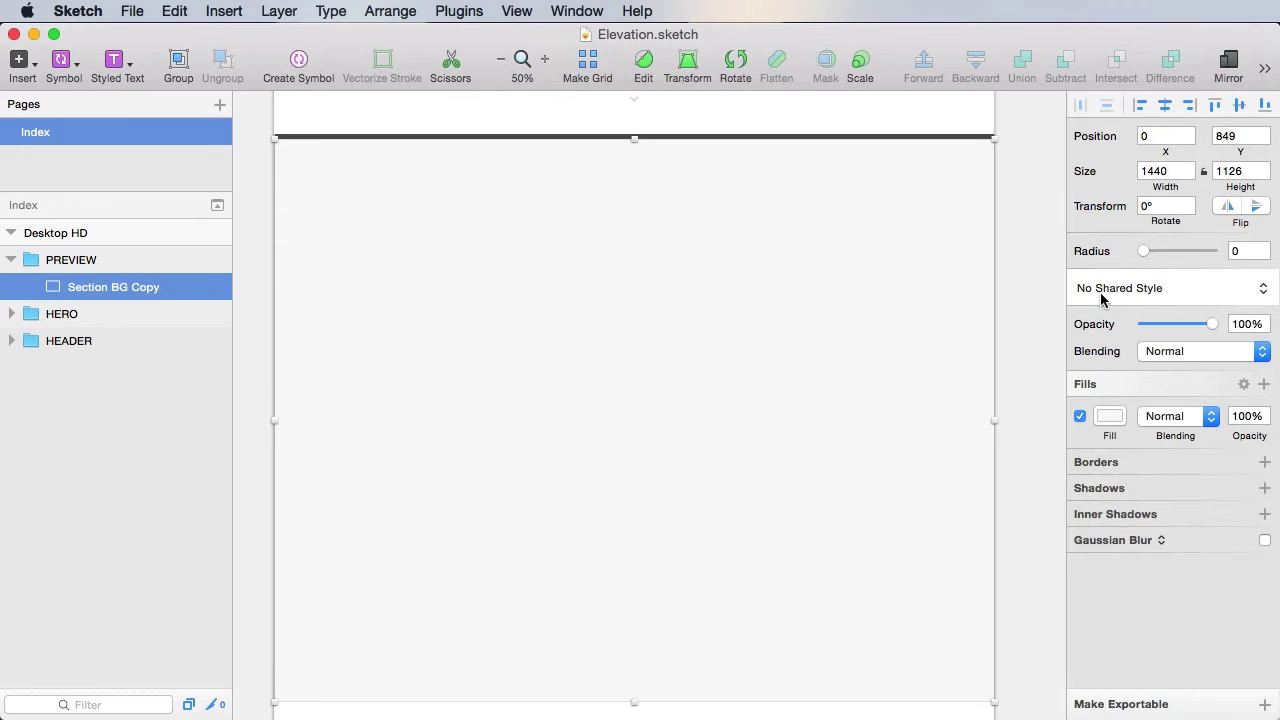
- Create a new shared style named "Light BG" from the preview section's background and save the document
{"action": "left_click", "coordinate": [1133, 288]}
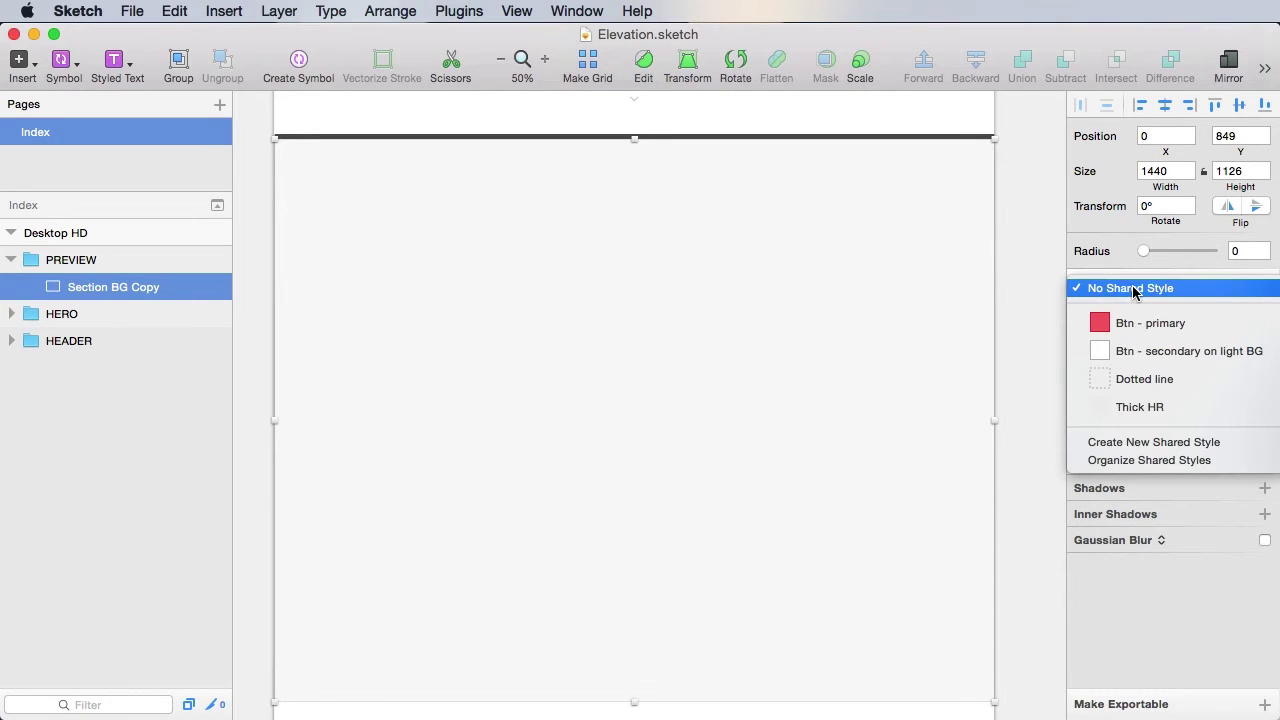
{"action": "left_click", "coordinate": [1157, 442]}
{"action": "type", "text": "Light BG"}
{"action": "key", "text": "Return"}
{"action": "key", "text": "super+s"}
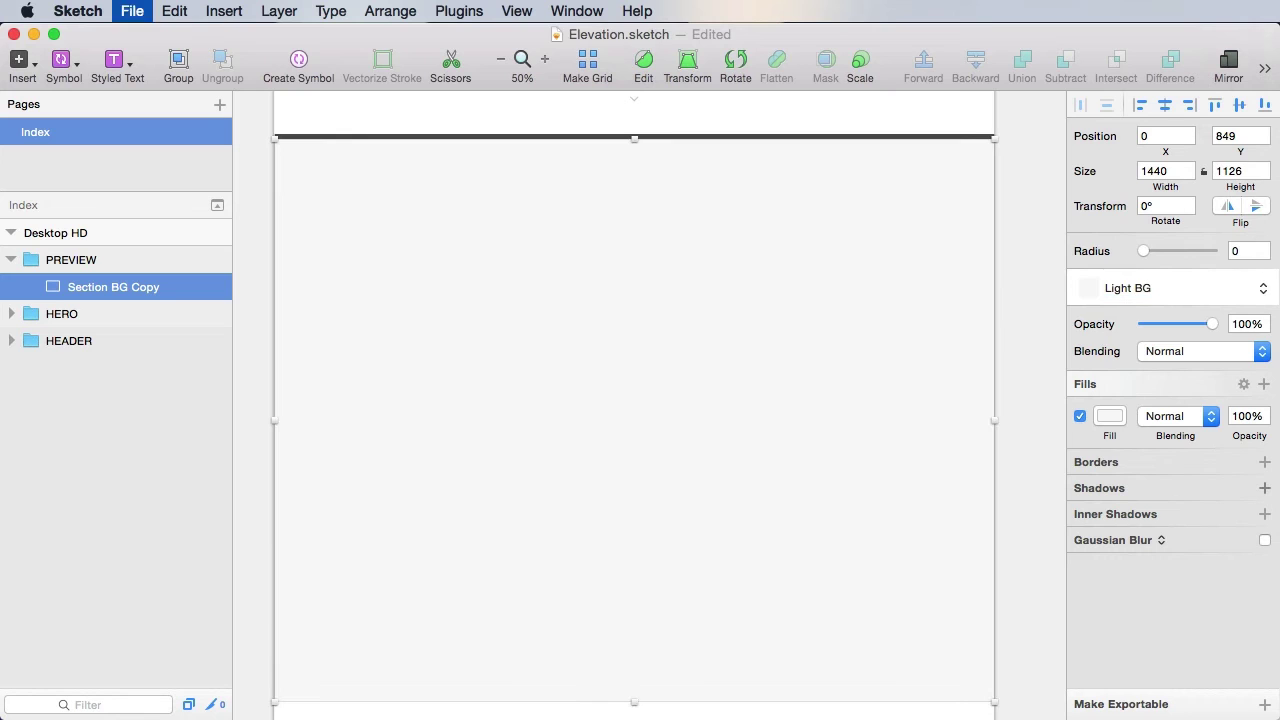
- Place the Nav up arrow inside the PREVIEW group at about X 663, Y 1039
{"action": "left_click", "coordinate": [1046, 372]}
{"action": "scroll", "coordinate": [900, 380], "scroll_direction": "up", "scroll_amount": 3}
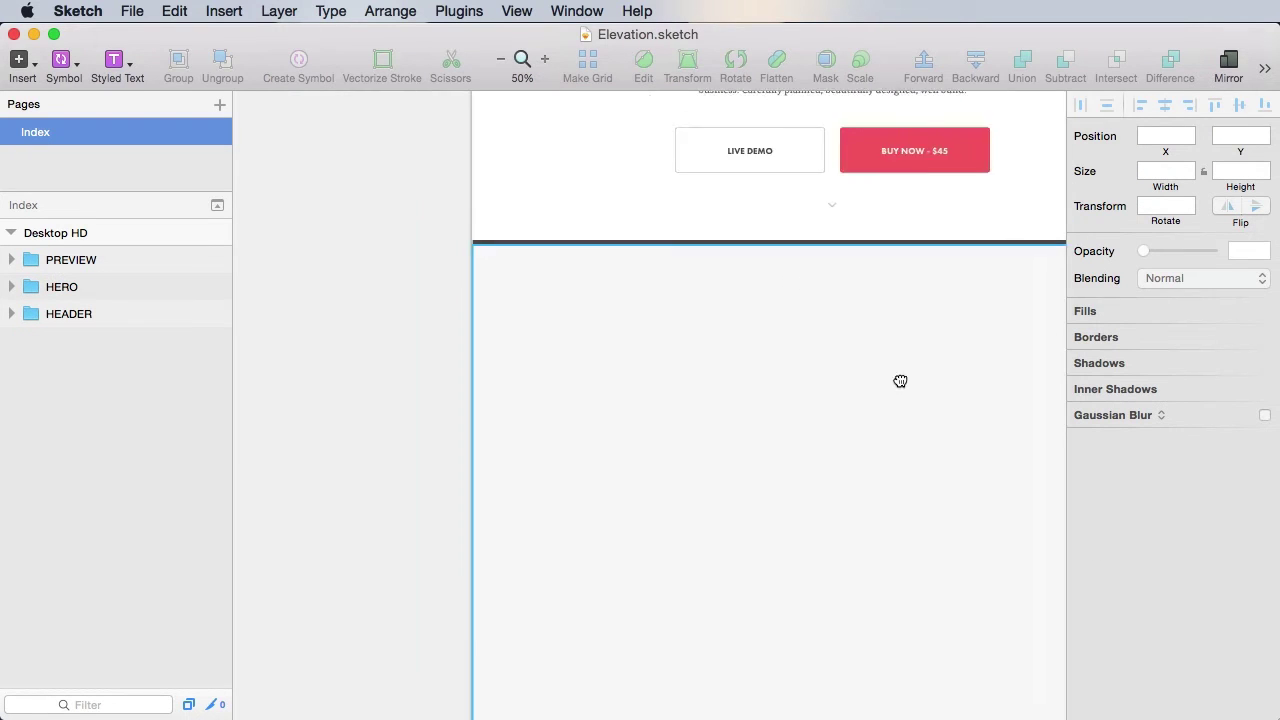
{"action": "scroll", "coordinate": [708, 315], "scroll_direction": "up", "scroll_amount": 2}
{"action": "scroll", "coordinate": [708, 315], "scroll_direction": "left", "scroll_amount": 1}
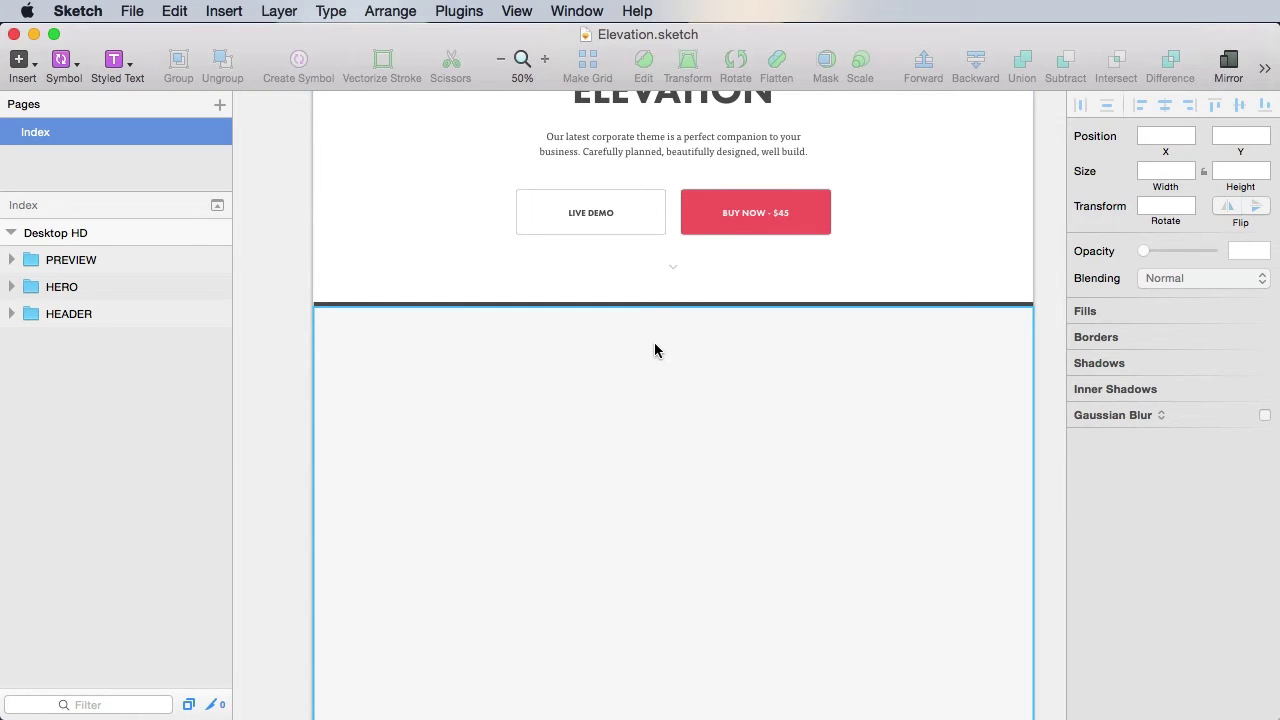
{"action": "left_click", "coordinate": [650, 405]}
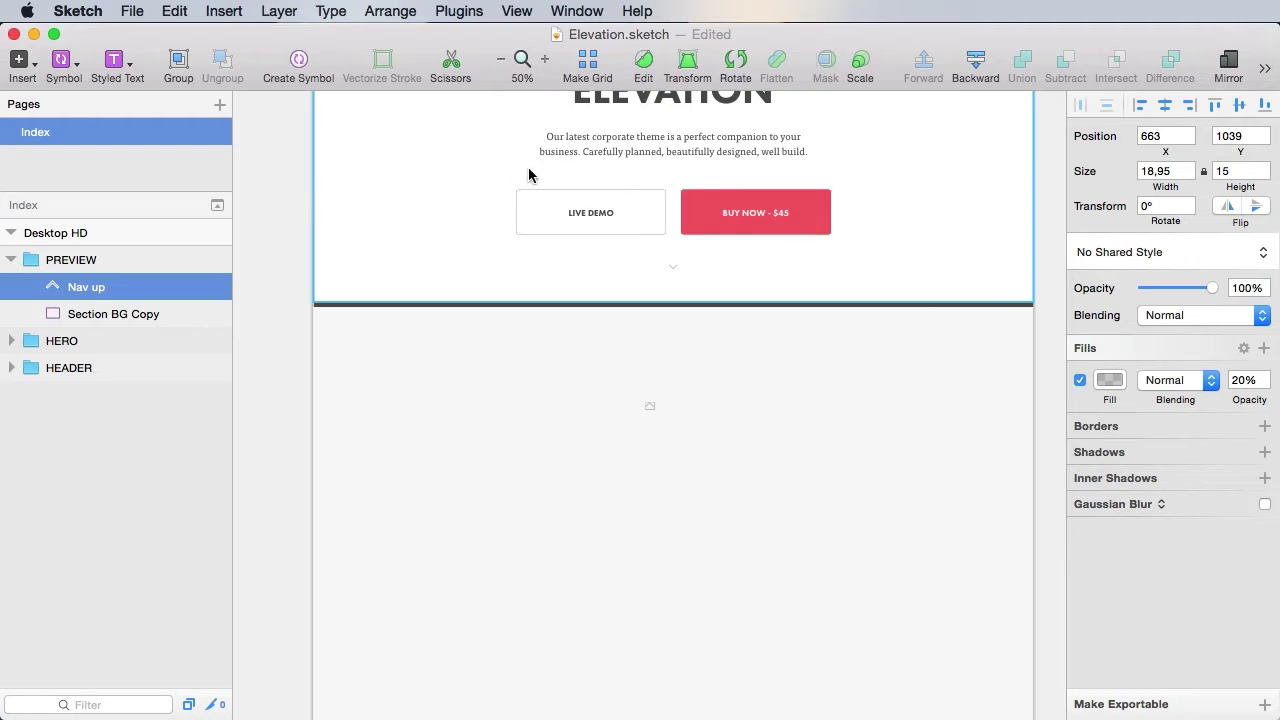
- Convert the Nav up arrow into a symbol named "Nav - up light"
{"action": "left_click", "coordinate": [298, 65]}
{"action": "key", "text": "Right"}
{"action": "key", "text": "Left"}
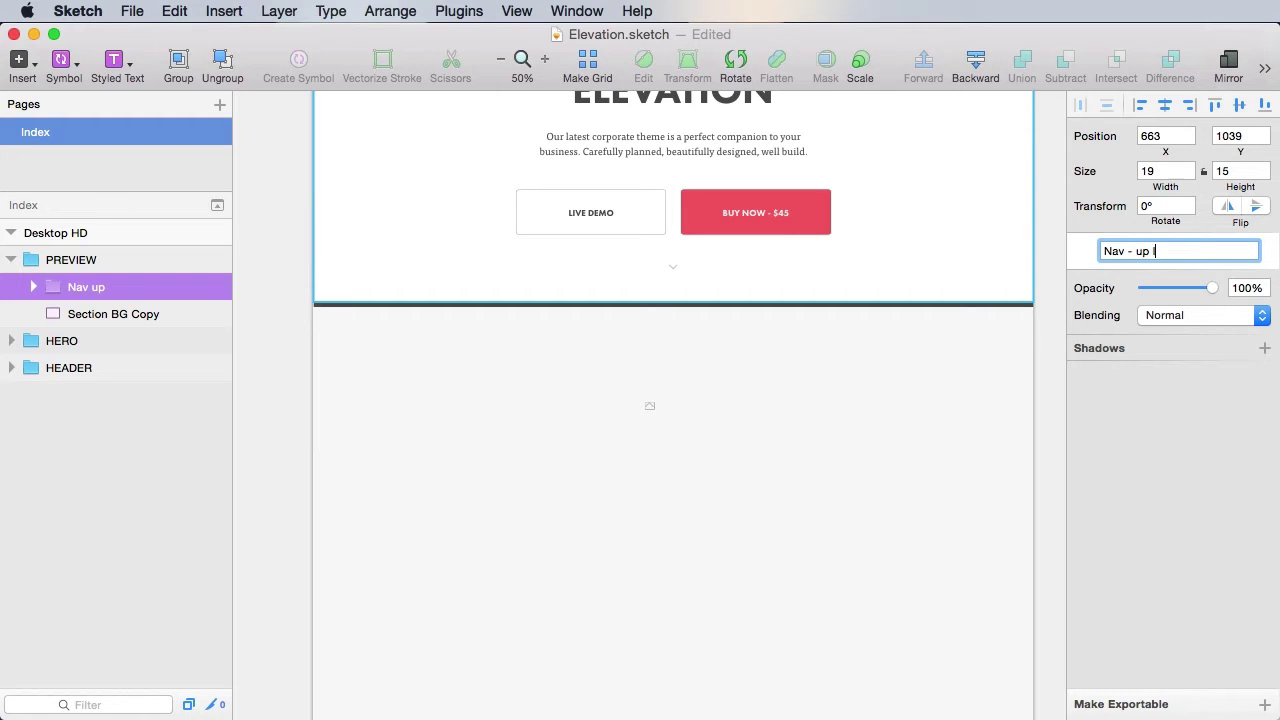
{"action": "key", "text": "Return"}
- Centre the up arrow horizontally on the artboard, move it up to Y 909 and save the document
{"action": "key", "text": "alt"}
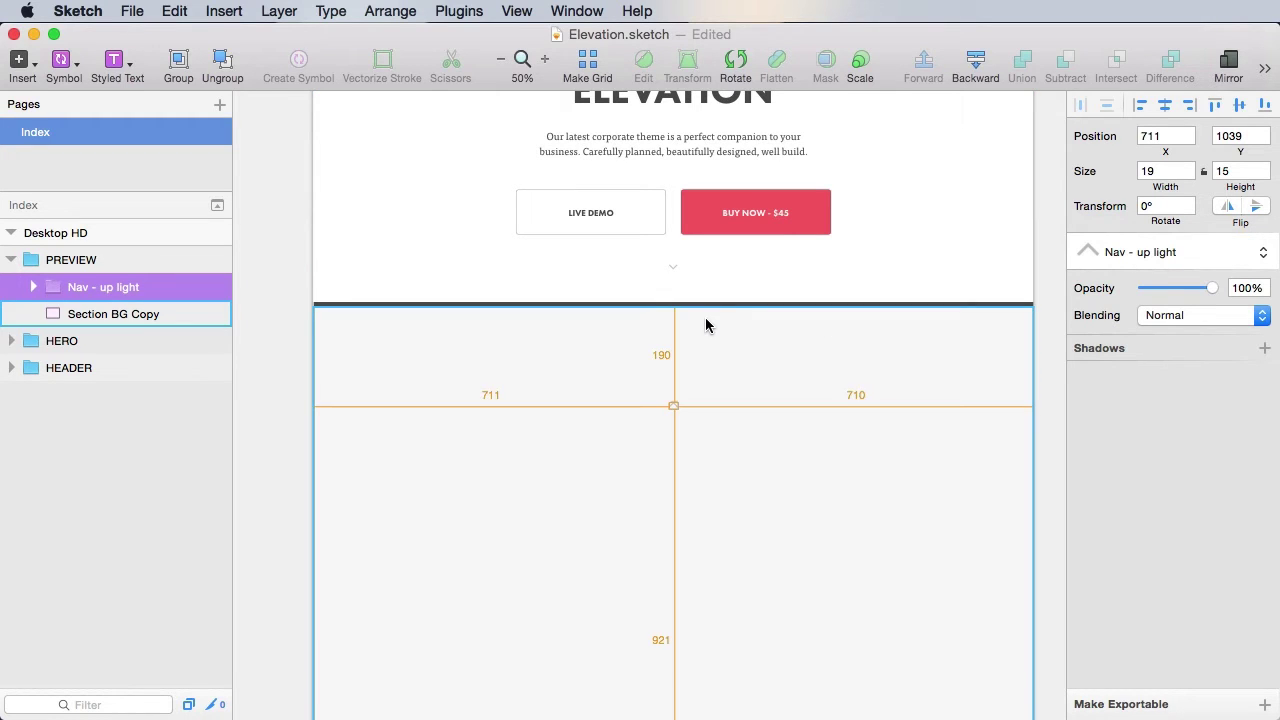
{"action": "key", "text": "shift+Up"}
{"action": "key", "text": "shift+Up"}
{"action": "key", "text": "shift+Up"}
{"action": "key", "text": "shift+Up"}
{"action": "key", "text": "shift+Up"}
{"action": "key", "text": "shift+Up"}
{"action": "key", "text": "shift+Up"}
{"action": "key", "text": "shift+Up"}
{"action": "key", "text": "shift+Up"}
{"action": "key", "text": "shift+Up"}
{"action": "key", "text": "shift+Up"}
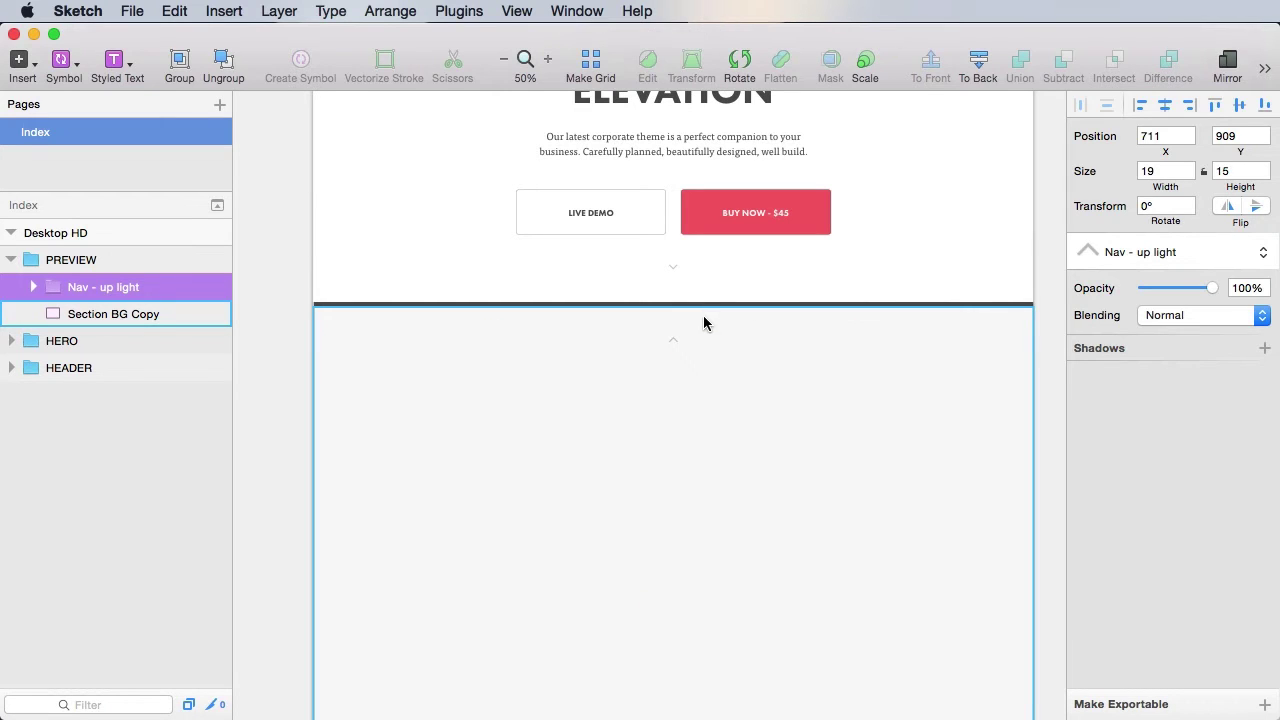
{"action": "left_click", "coordinate": [1047, 331]}
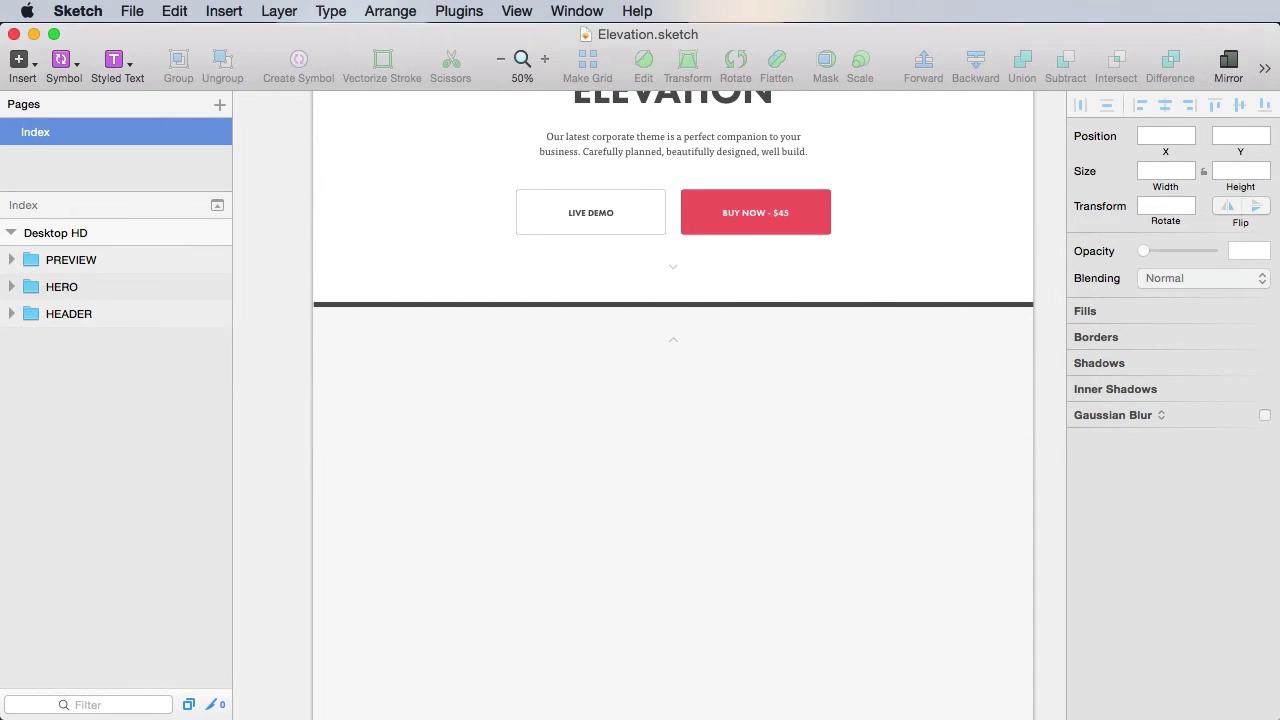
- Add a text layer reading "12 THEMES" below the up arrow
{"action": "key", "text": "t"}
{"action": "left_click", "coordinate": [648, 388]}
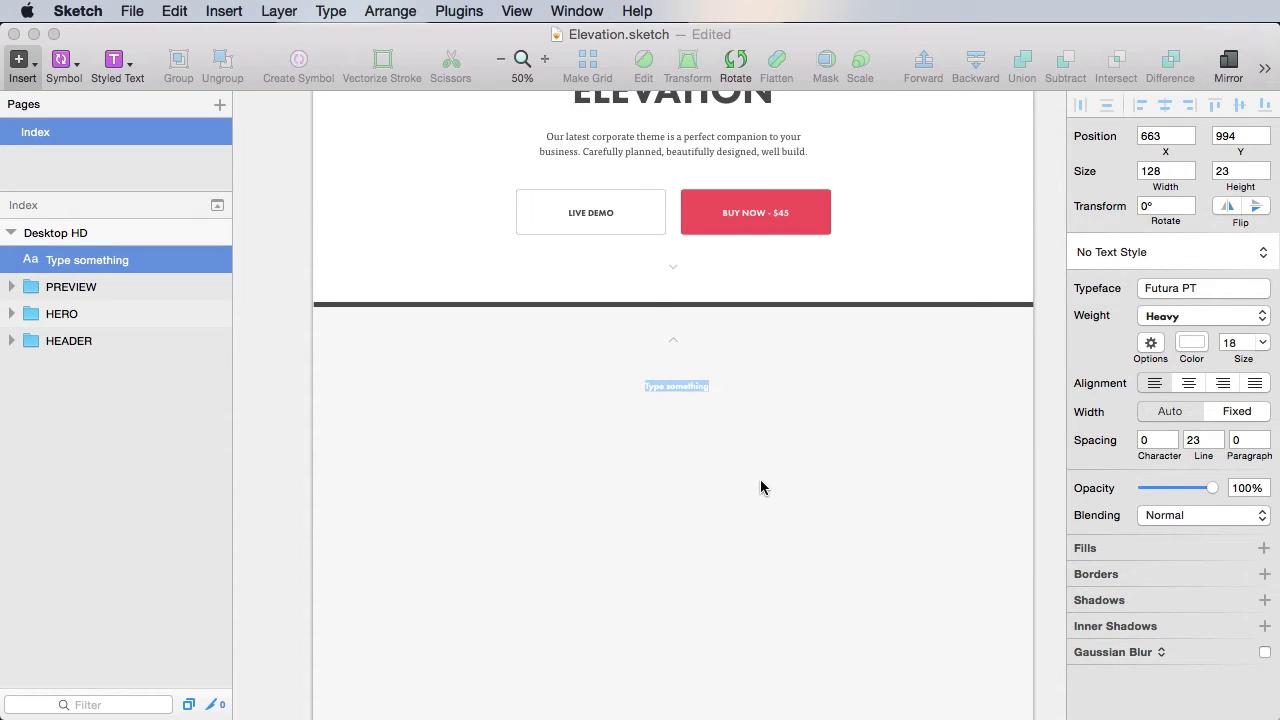
{"action": "key", "text": "BackSpace"}
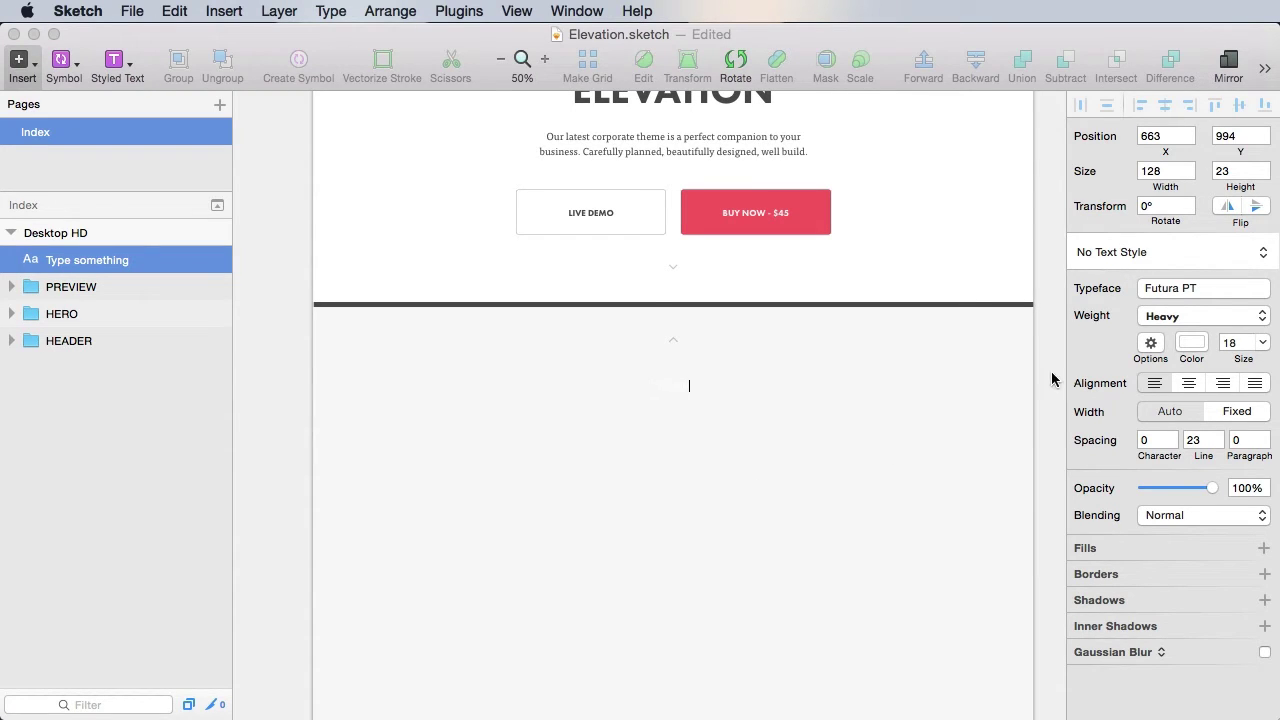
{"action": "left_click", "coordinate": [1057, 313]}
{"action": "left_click", "coordinate": [664, 390]}
- Change the text colour of 12 THEMES to dark grey 4F4F4F
{"action": "key", "text": "z"}
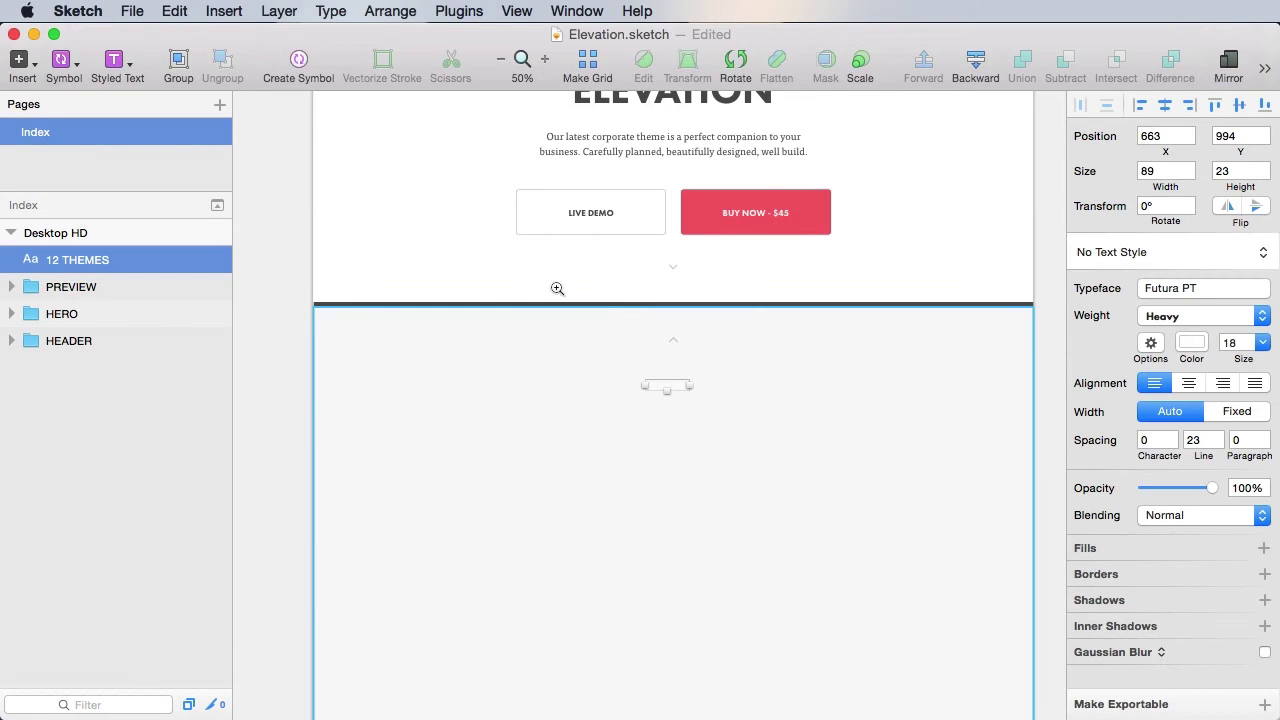
{"action": "left_click_drag", "start_coordinate": [557, 262], "coordinate": [790, 485]}
{"action": "left_click", "coordinate": [1190, 342]}
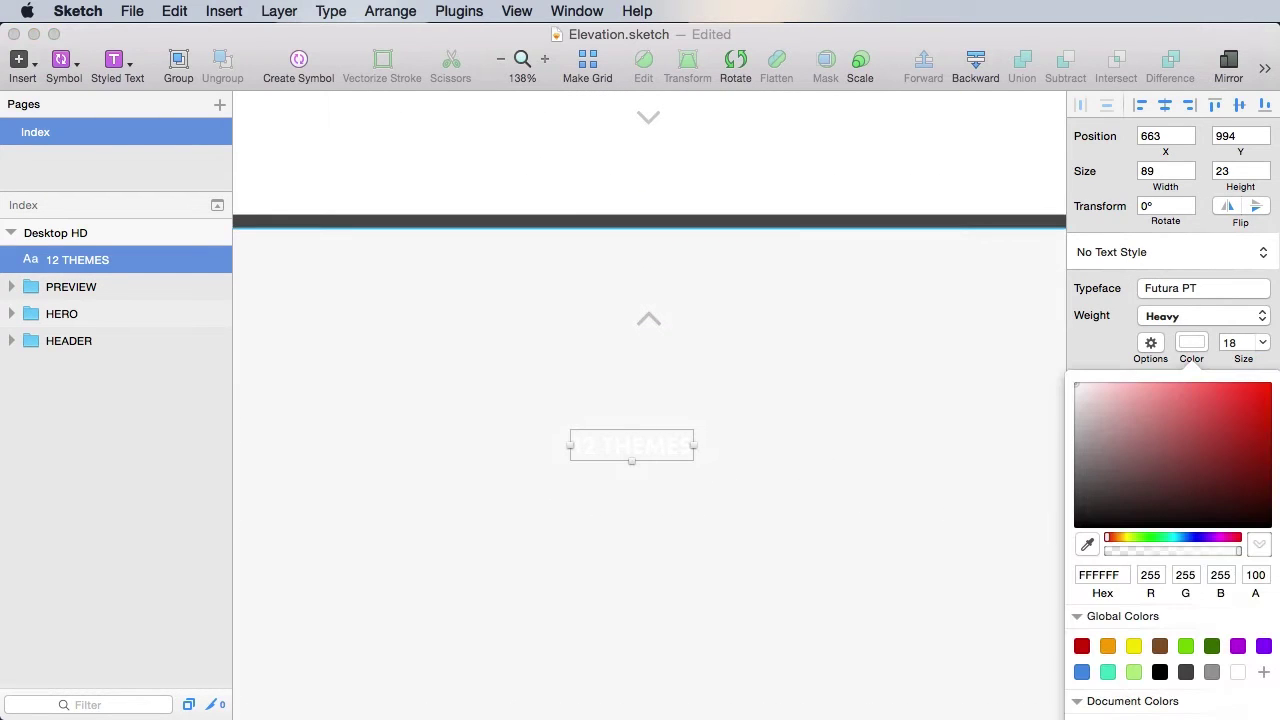
{"action": "left_click", "coordinate": [1008, 221]}
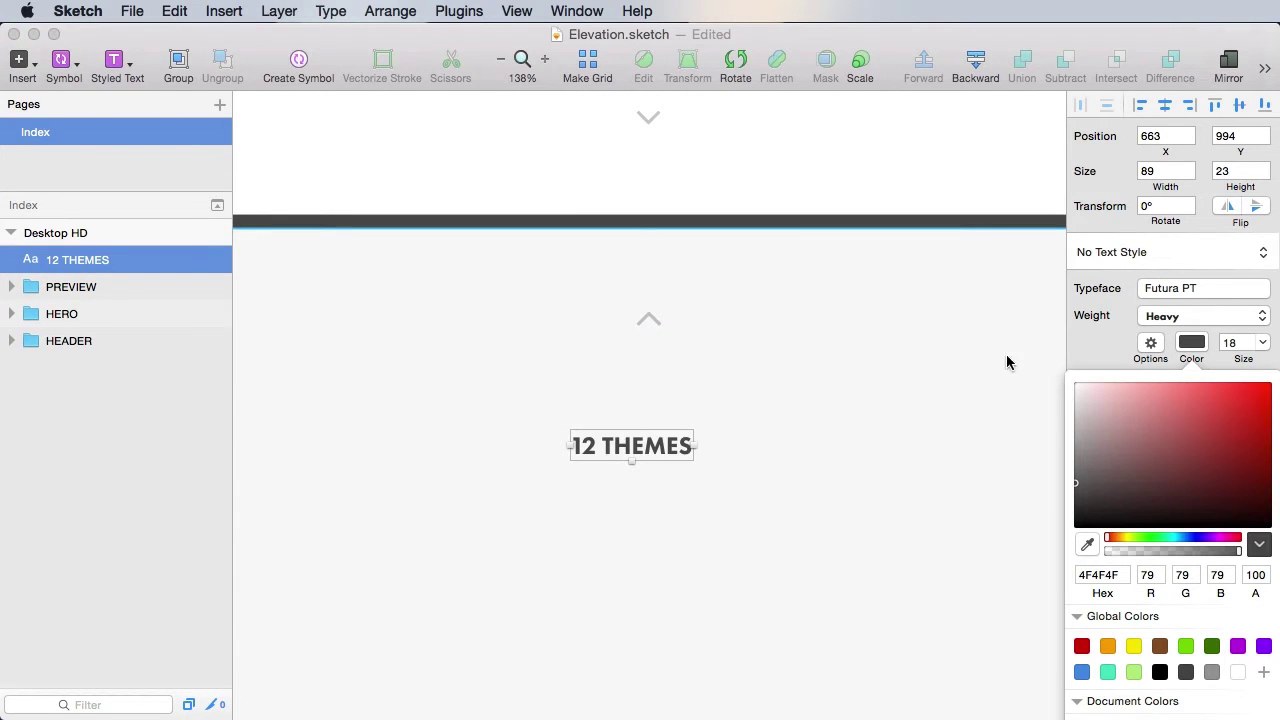
{"action": "left_click", "coordinate": [1105, 345]}
- Set the 12 THEMES heading to font size 56 with centred text alignment
{"action": "left_click", "coordinate": [1244, 341]}
{"action": "type", "text": "56"}
{"action": "key", "text": "Return"}
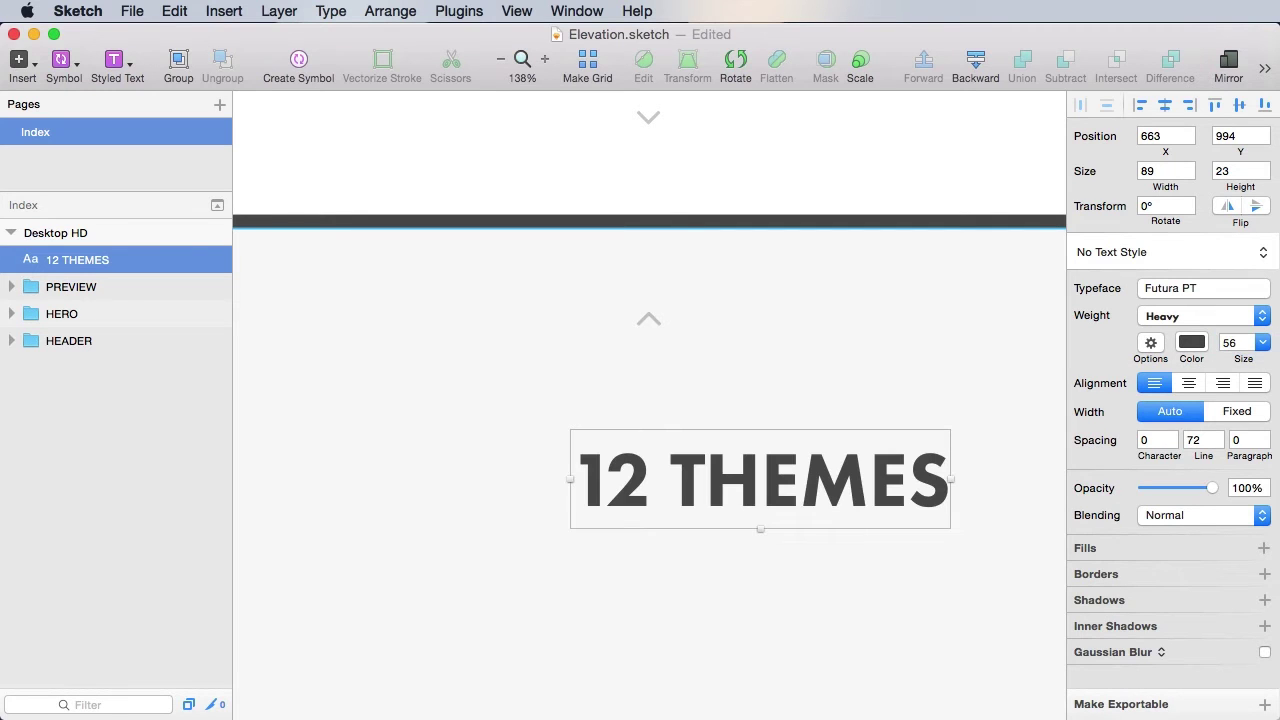
{"action": "left_click", "coordinate": [1189, 383]}
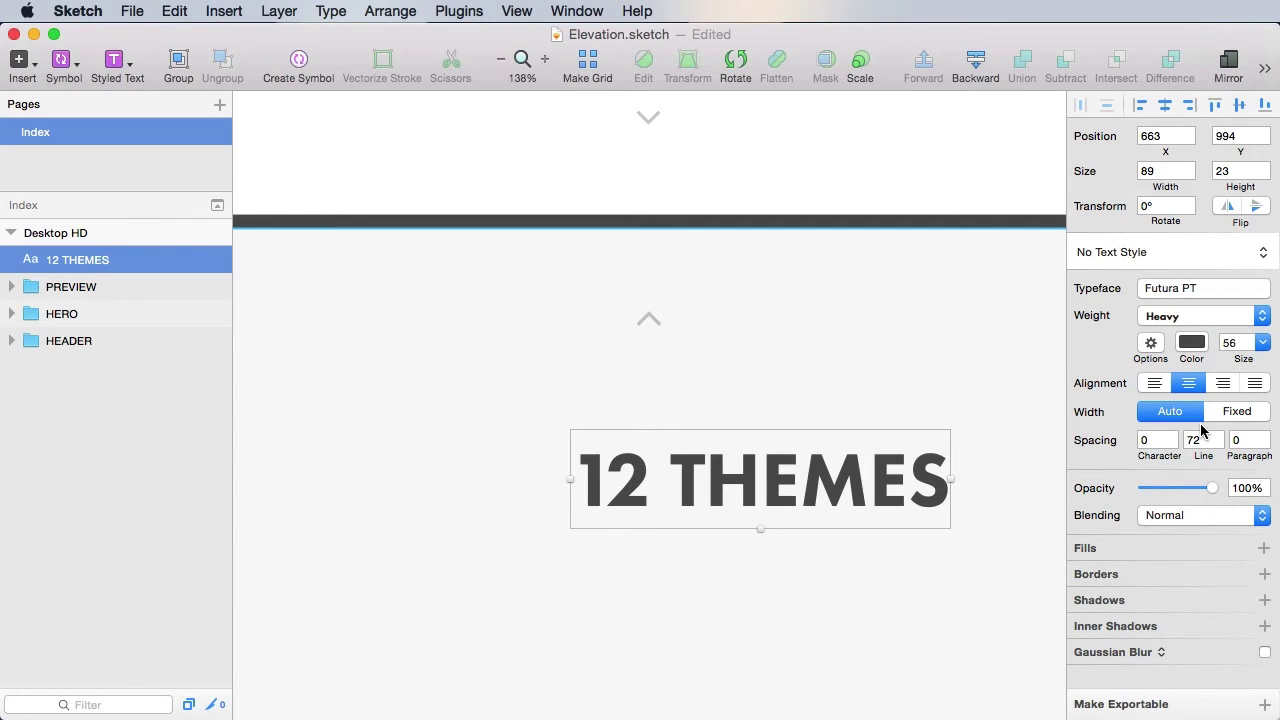
- Create a new text style named "H2 - center" from the 12 THEMES heading
{"action": "left_click", "coordinate": [1157, 254]}
{"action": "left_click", "coordinate": [1190, 527]}
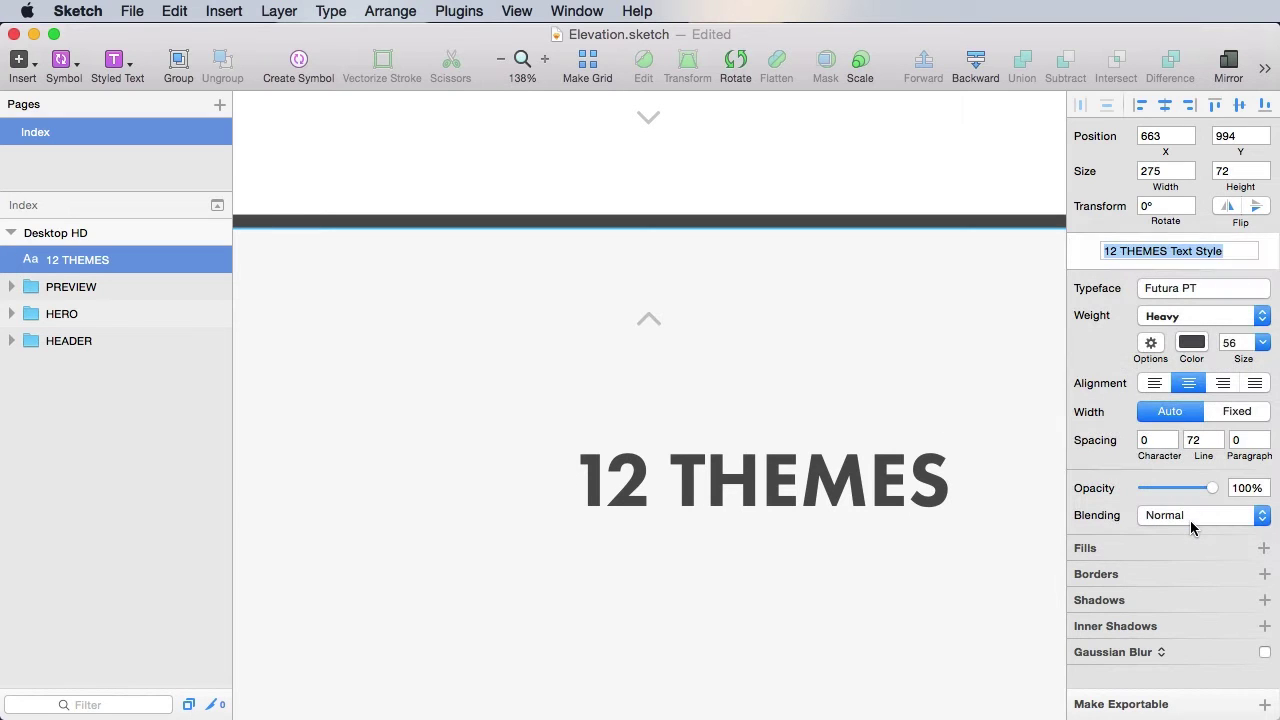
{"action": "type", "text": "H1"}
{"action": "key", "text": "BackSpace"}
{"action": "type", "text": "2 - center"}
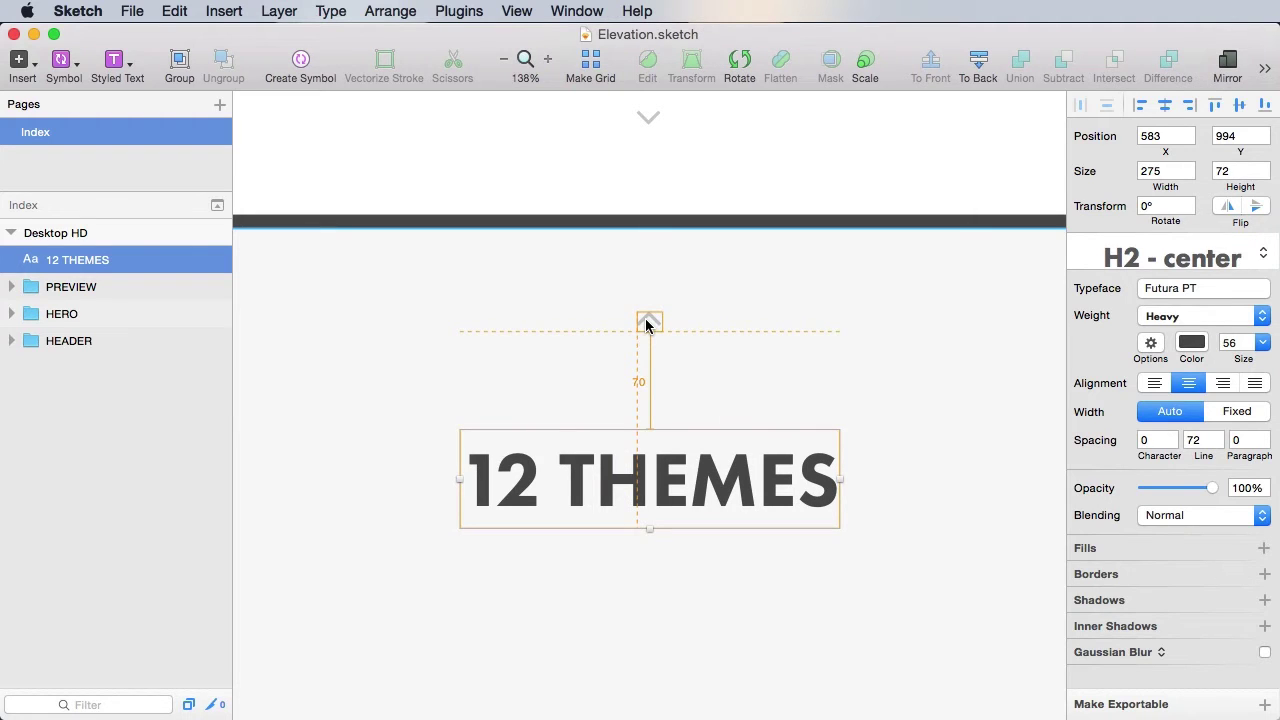
- Centre the 12 THEMES heading horizontally at Y 984 and move it into the PREVIEW group above the arrow
{"action": "key", "text": "shift+Up"}
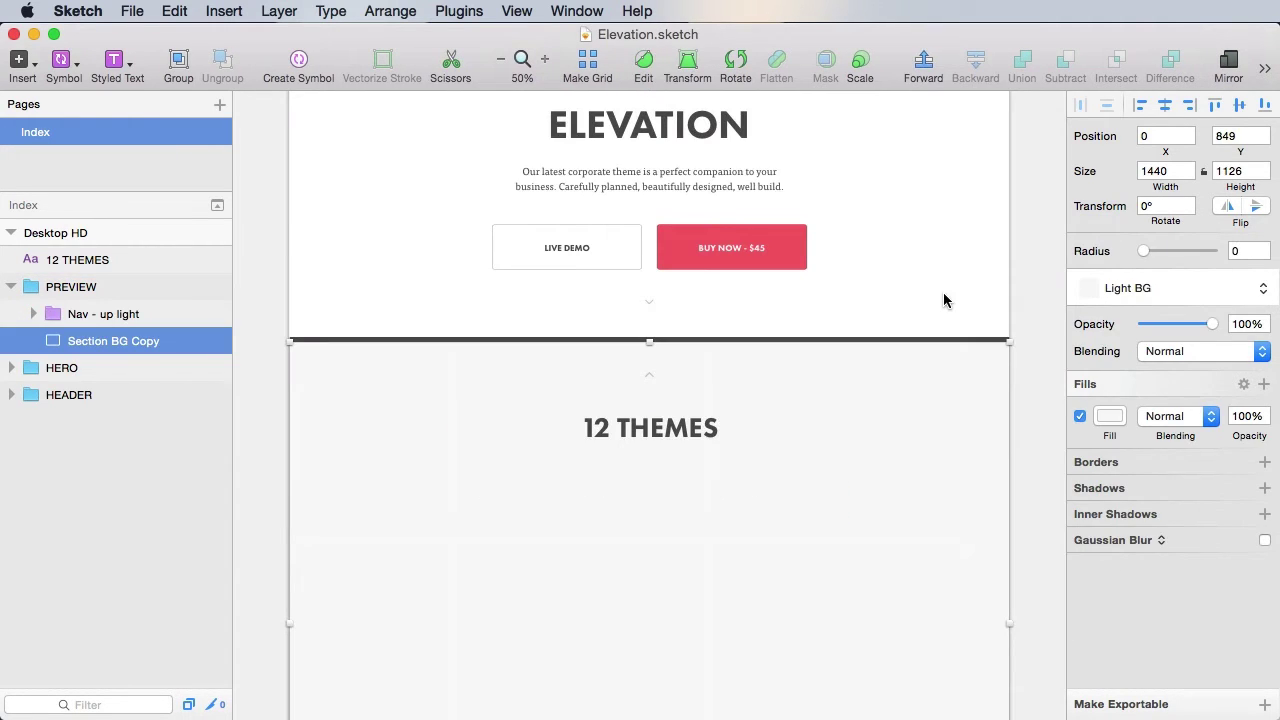
{"action": "left_click", "coordinate": [1057, 370]}
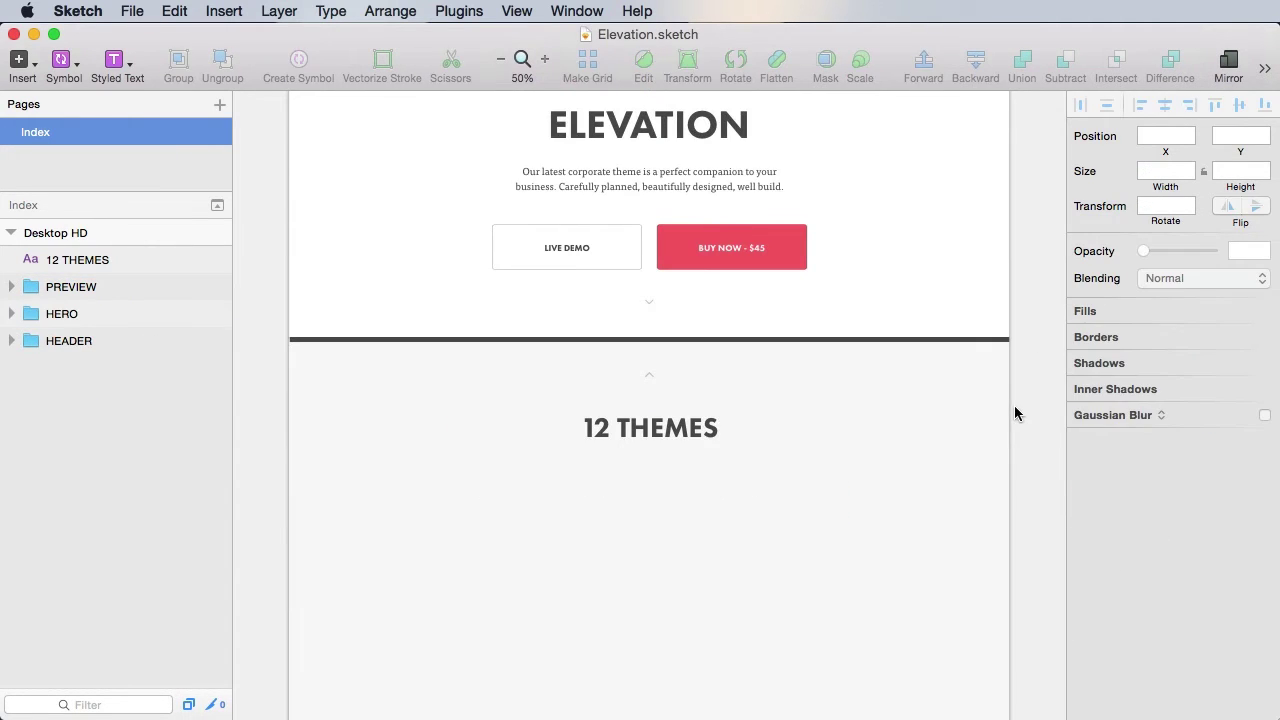
{"action": "scroll", "coordinate": [950, 428], "scroll_direction": "down", "scroll_amount": 5}
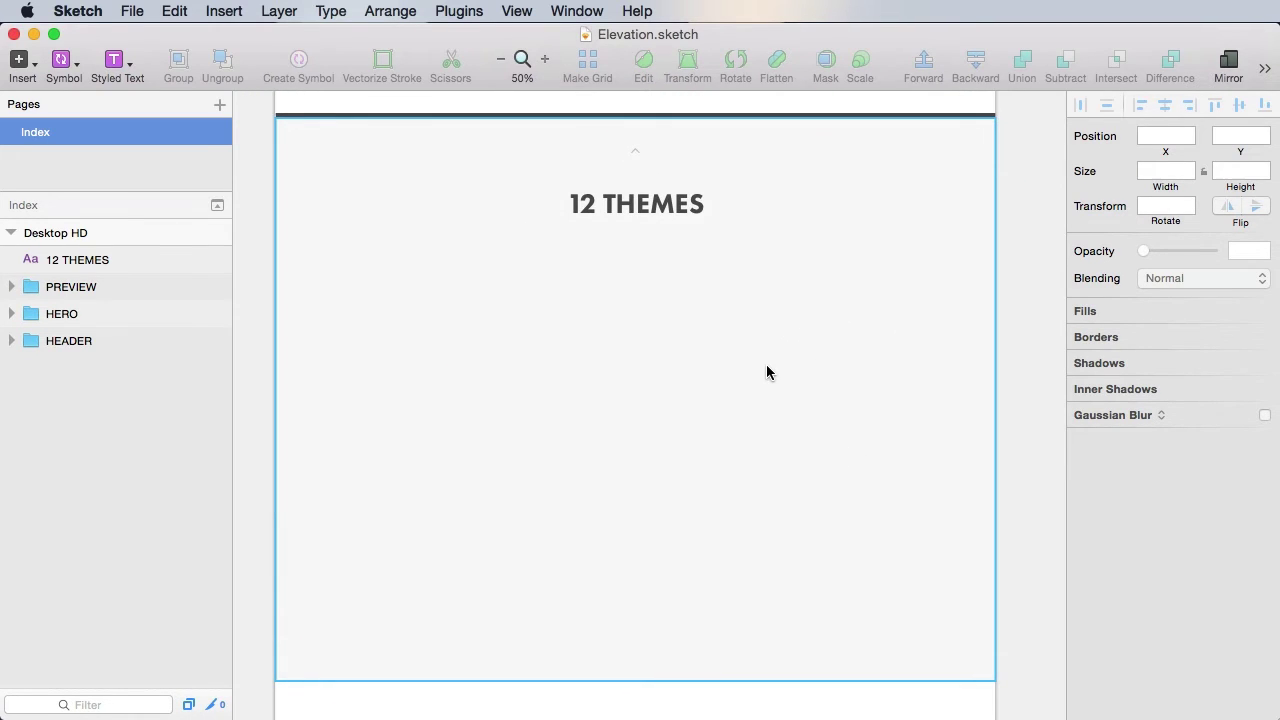
{"action": "left_click", "coordinate": [650, 205]}
{"action": "left_click_drag", "start_coordinate": [129, 272], "coordinate": [121, 288]}
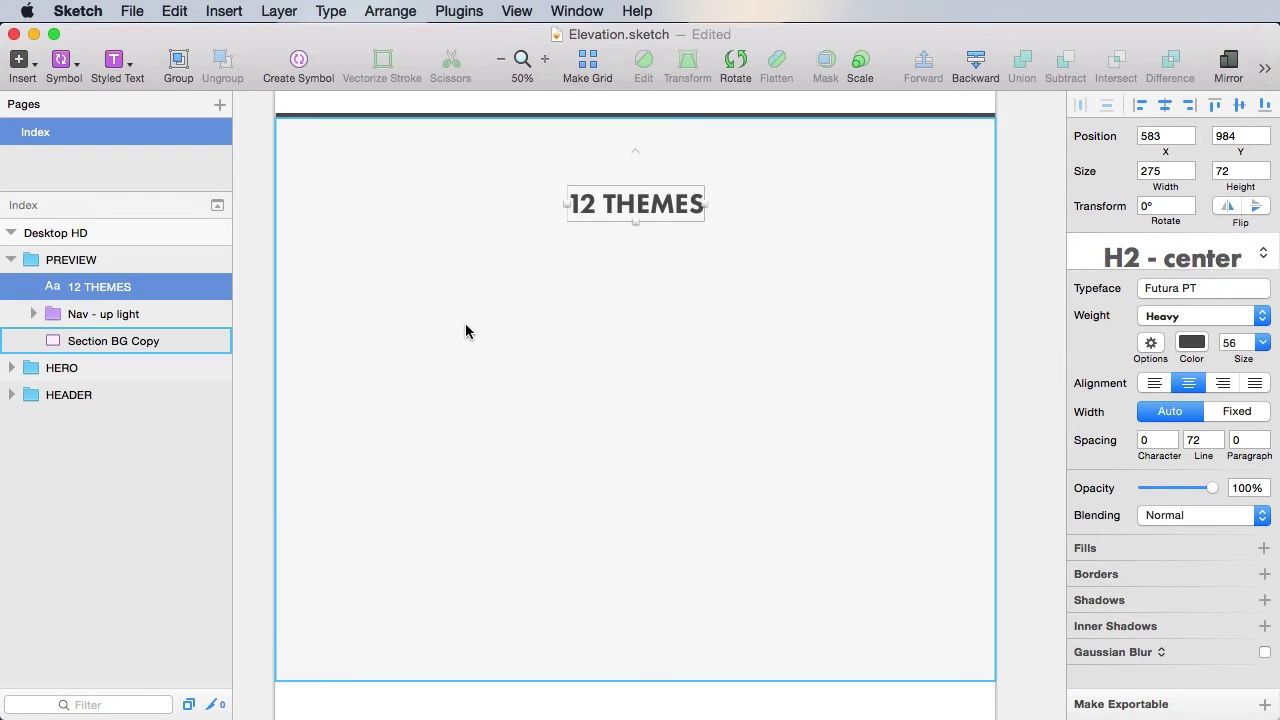
- Draw a near-square rectangle below the 12 THEMES heading, filling most of the section's left half, and deselect it
{"action": "key", "text": "r"}
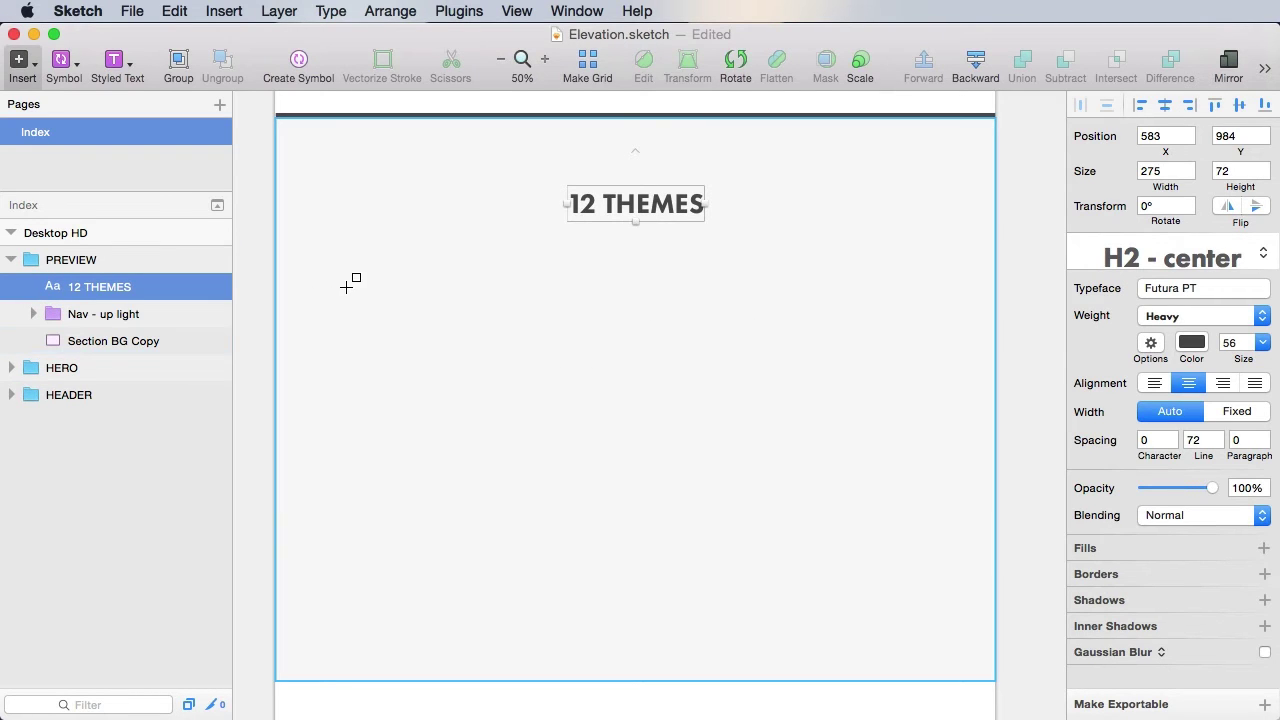
{"action": "left_click_drag", "start_coordinate": [339, 270], "coordinate": [636, 552]}
{"action": "left_click", "coordinate": [1029, 323]}
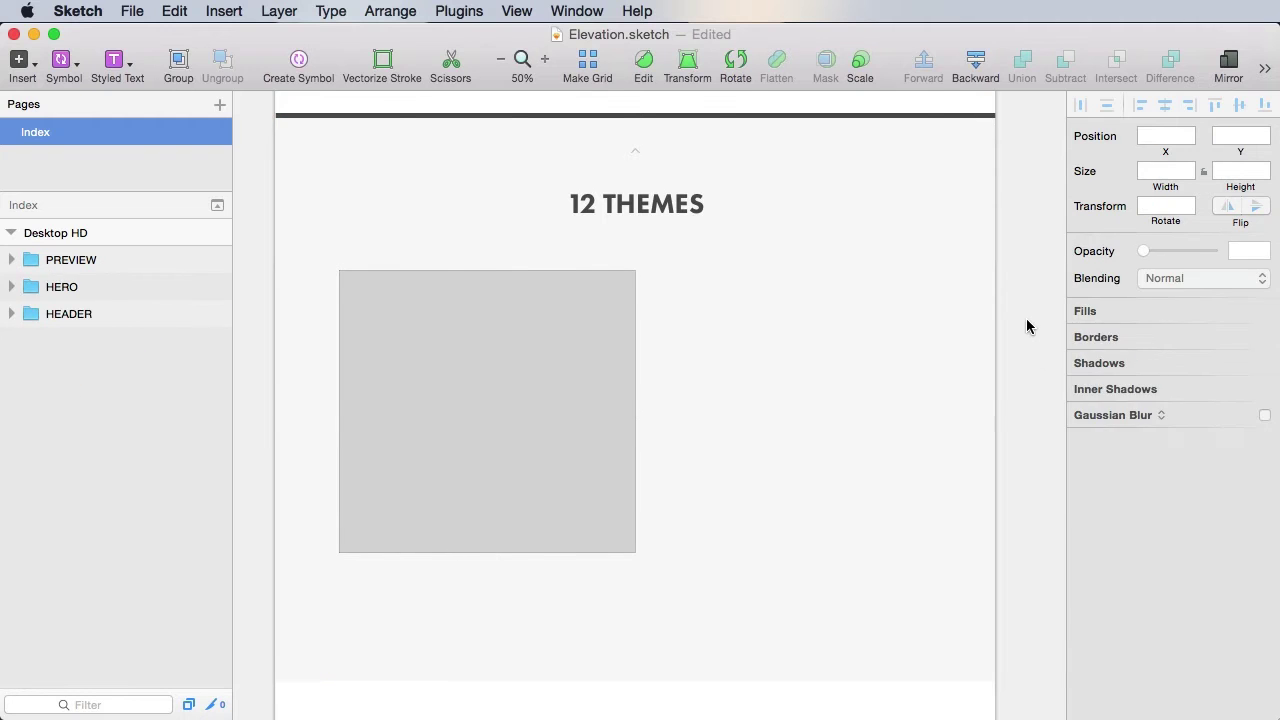
- Narrow the grey rectangle to 555 px wide so it spans the first three layout columns, hide the layout grid and save
{"action": "left_click", "coordinate": [916, 380]}
{"action": "key", "text": "ctrl+l"}
{"action": "left_click", "coordinate": [562, 342]}
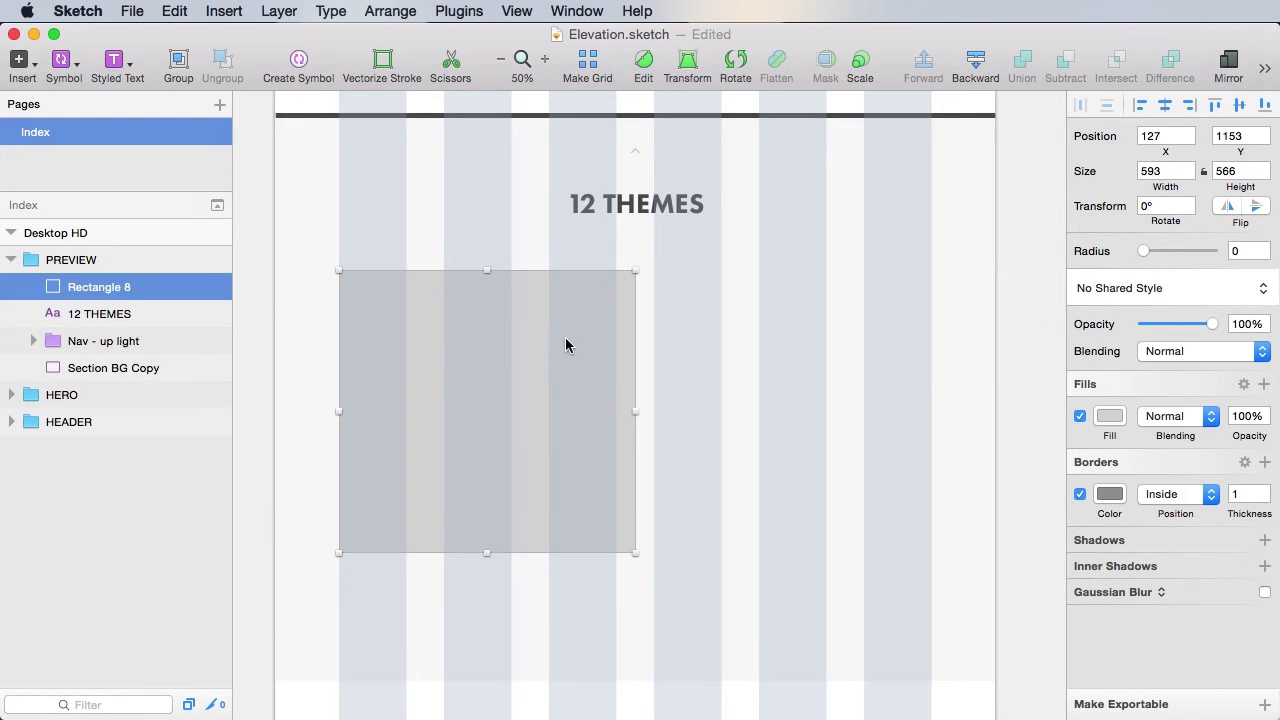
{"action": "left_click_drag", "start_coordinate": [636, 409], "coordinate": [617, 410]}
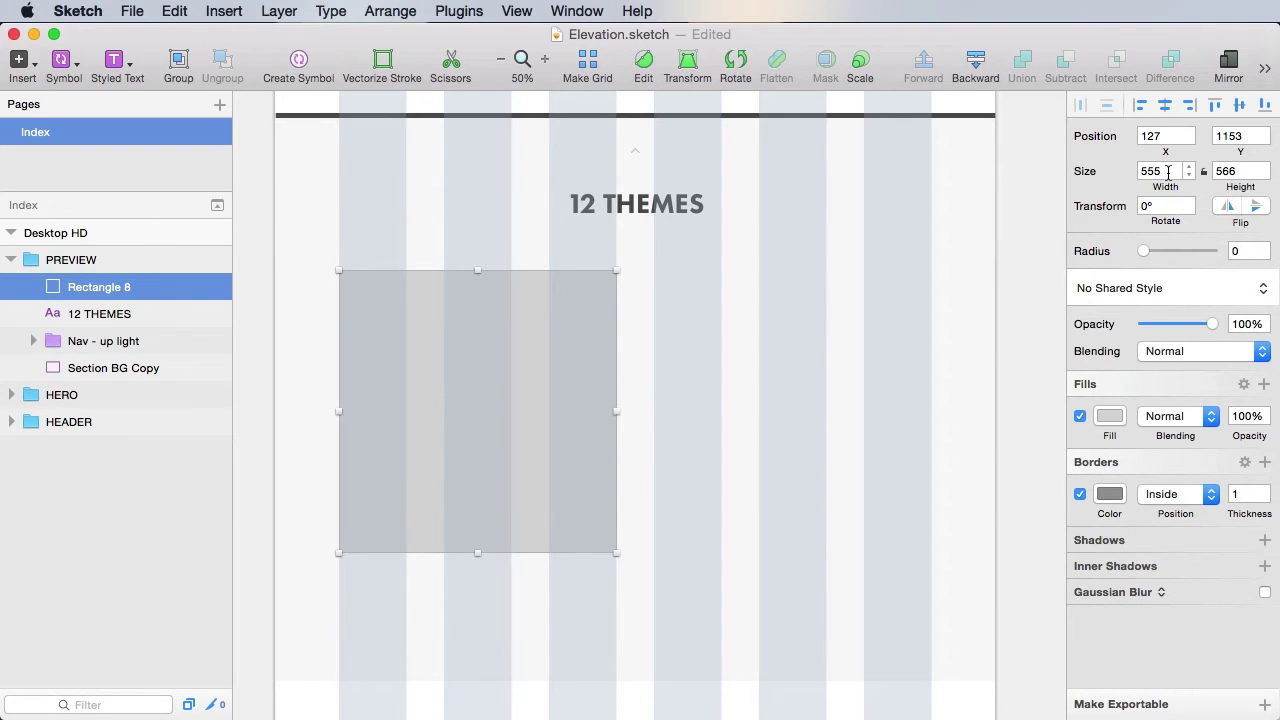
{"action": "key", "text": "ctrl+l"}
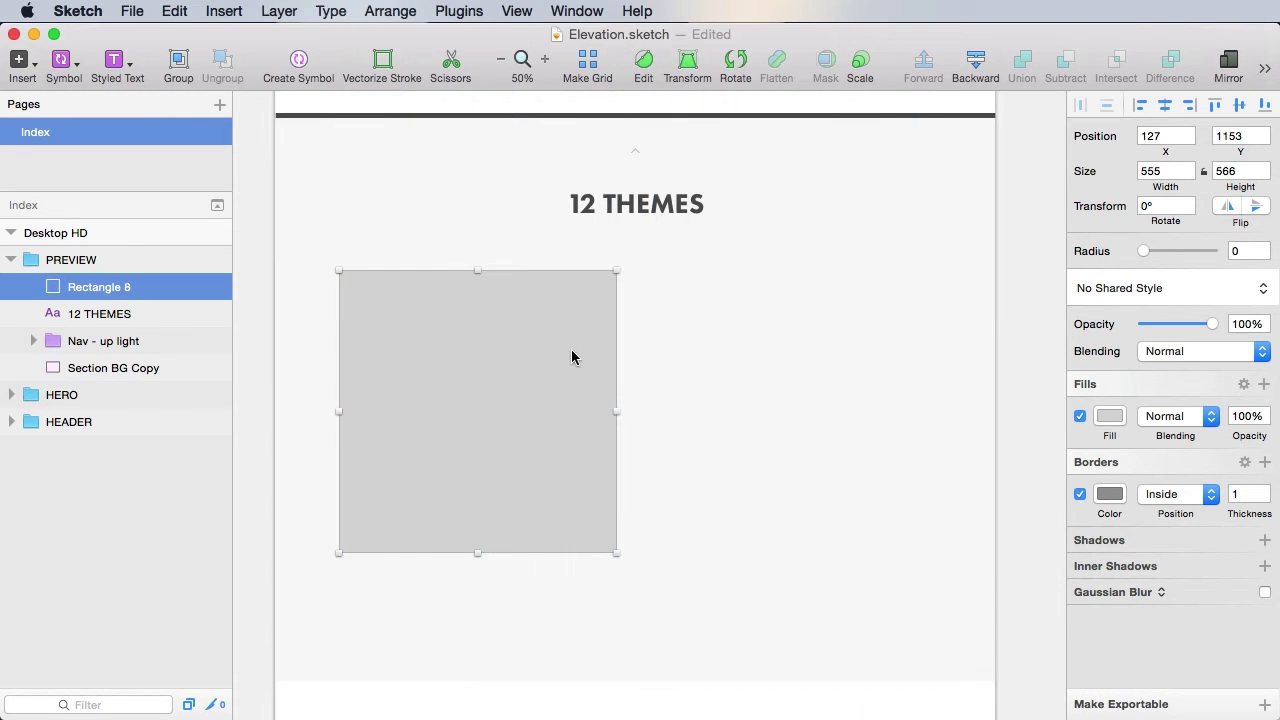
{"action": "key", "text": "super+s"}
- Copy the style of the Header BG rectangle behind the page's navigation
{"action": "left_click", "coordinate": [1034, 206]}
{"action": "scroll", "coordinate": [946, 337], "scroll_direction": "up", "scroll_amount": 15}
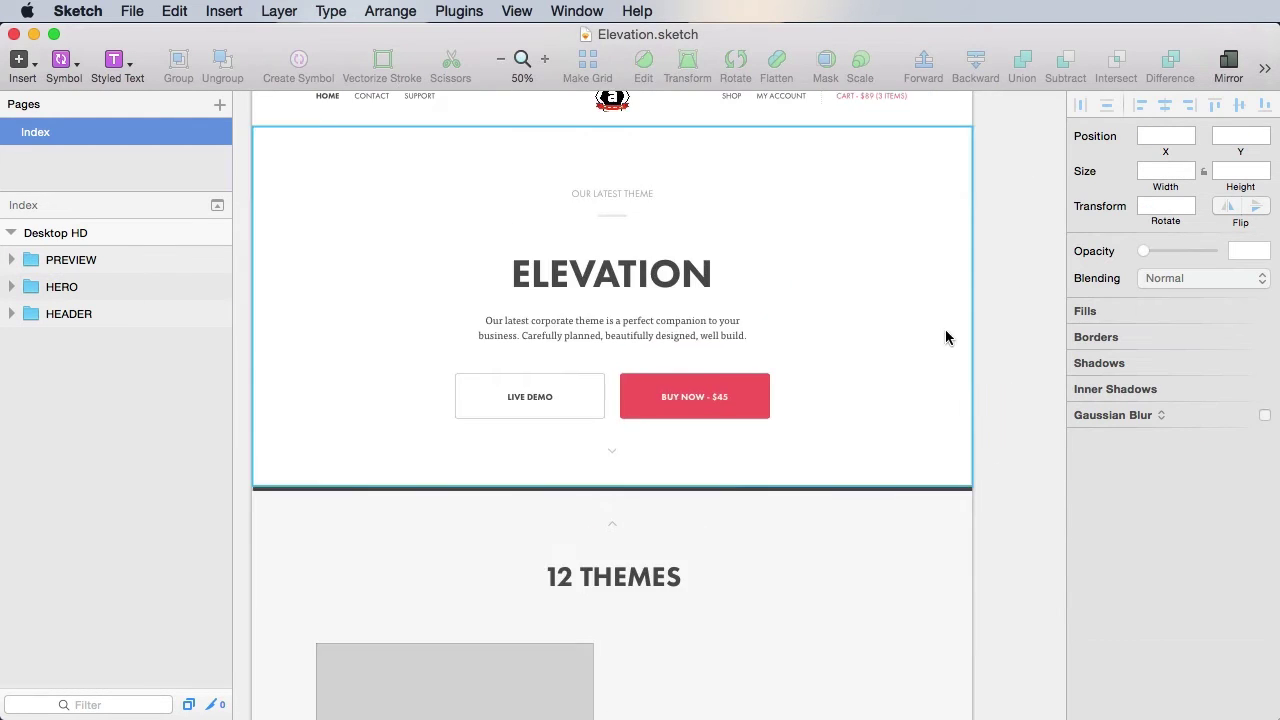
{"action": "left_click", "coordinate": [559, 427]}
{"action": "right_click", "coordinate": [560, 424]}
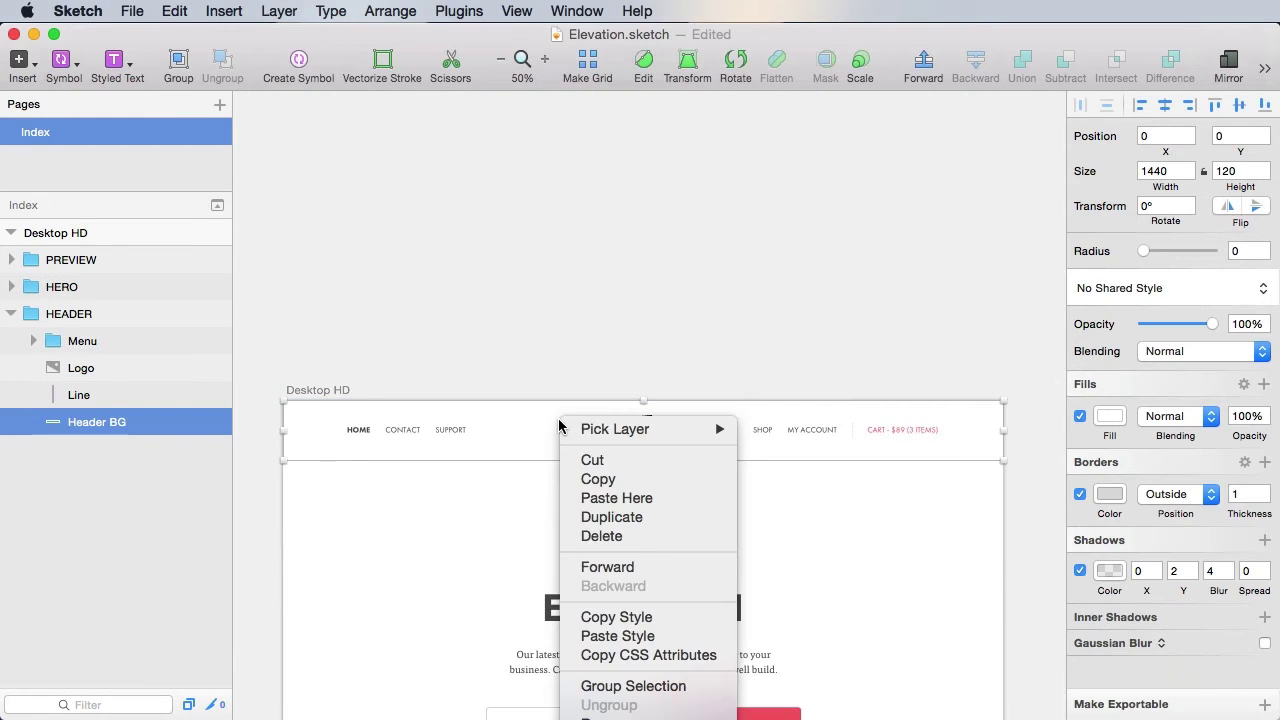
{"action": "left_click", "coordinate": [674, 619]}
{"action": "left_click", "coordinate": [1034, 569]}
- Paste the copied header style onto the grey rectangle below the 12 THEMES heading and save the document
{"action": "scroll", "coordinate": [1006, 394], "scroll_direction": "down", "scroll_amount": 15}
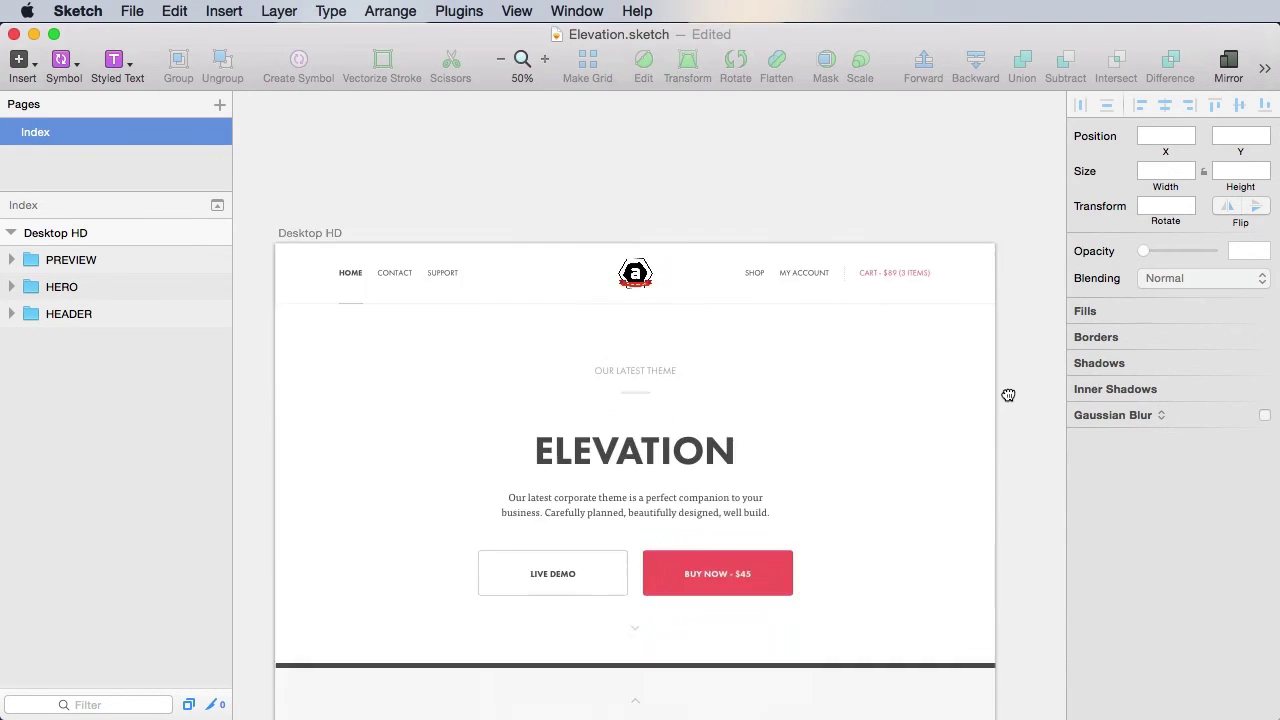
{"action": "left_click", "coordinate": [554, 339]}
{"action": "right_click", "coordinate": [554, 339]}
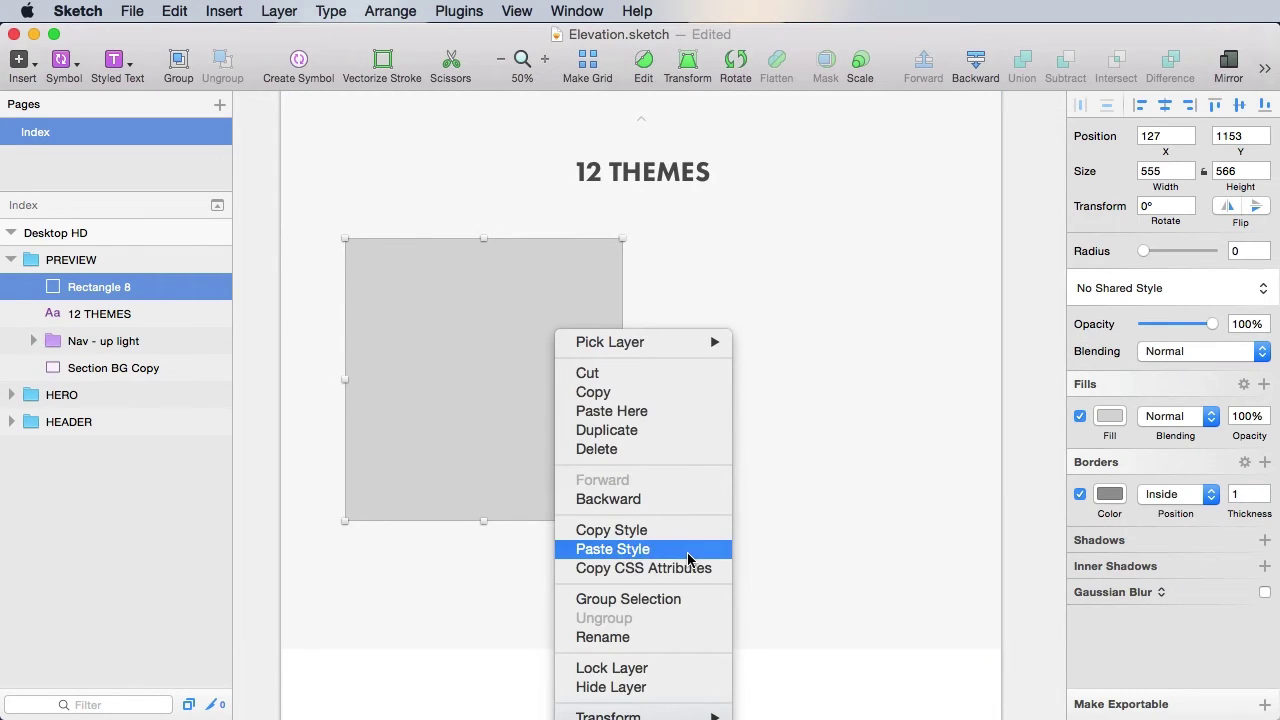
{"action": "left_click", "coordinate": [640, 549]}
{"action": "left_click", "coordinate": [1034, 384]}
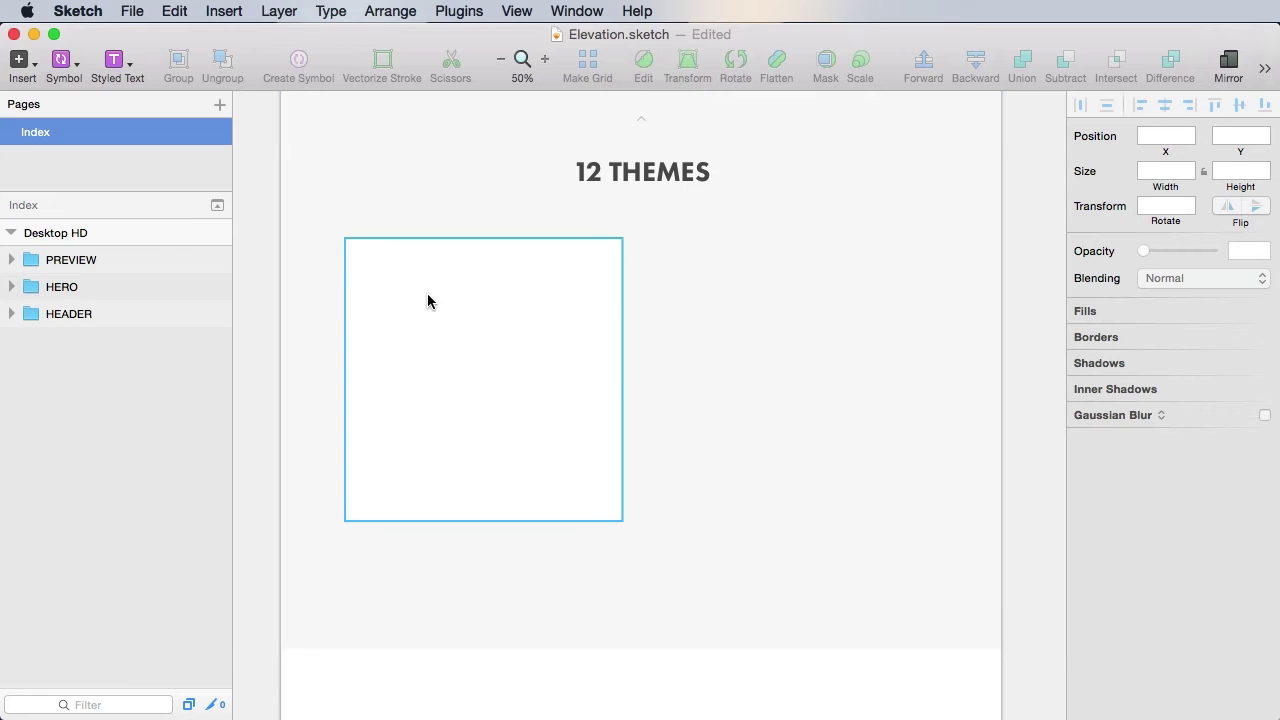
{"action": "left_click", "coordinate": [470, 322]}
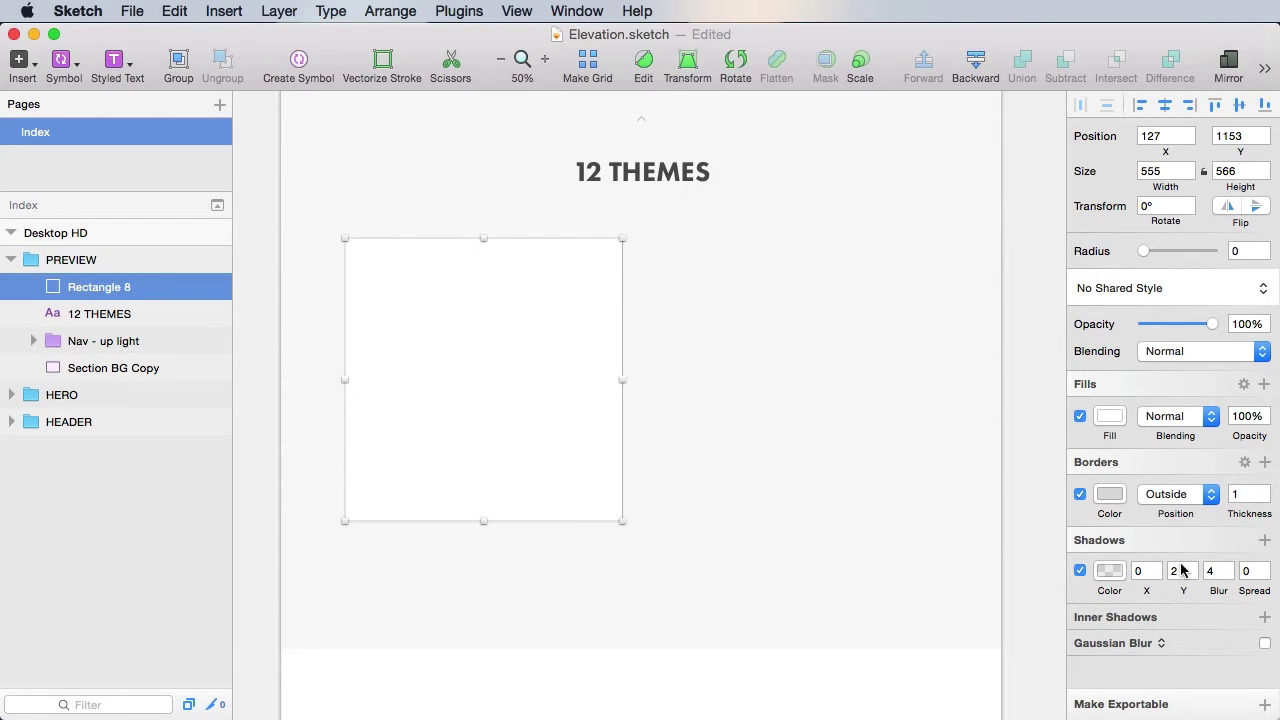
{"action": "key", "text": "super+s"}
- Move the white card down to Y 1176 below the 12 THEMES heading, save and deselect it
{"action": "key", "text": "alt"}
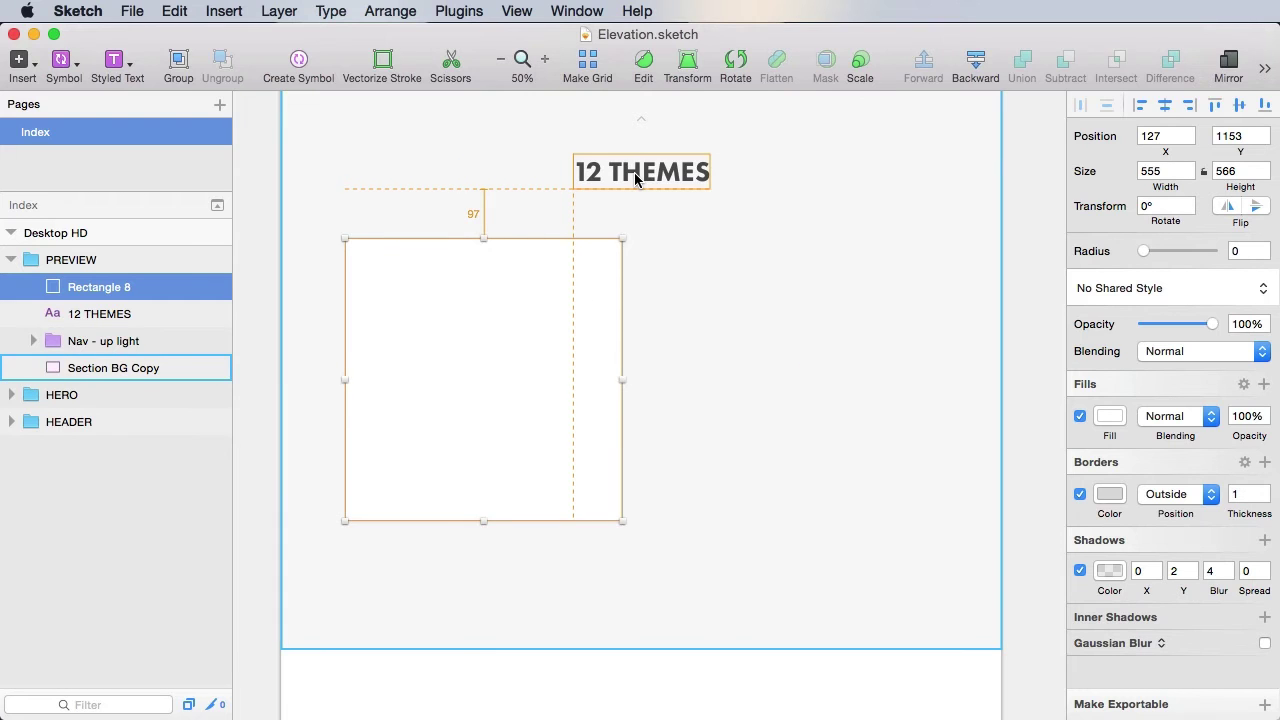
{"action": "key", "text": "alt+Down"}
{"action": "key", "text": "alt+Down"}
{"action": "key", "text": "alt+Down"}
{"action": "key", "text": "alt+shift+Down"}
{"action": "key", "text": "alt+shift+Down"}
{"action": "key", "text": "super+s"}
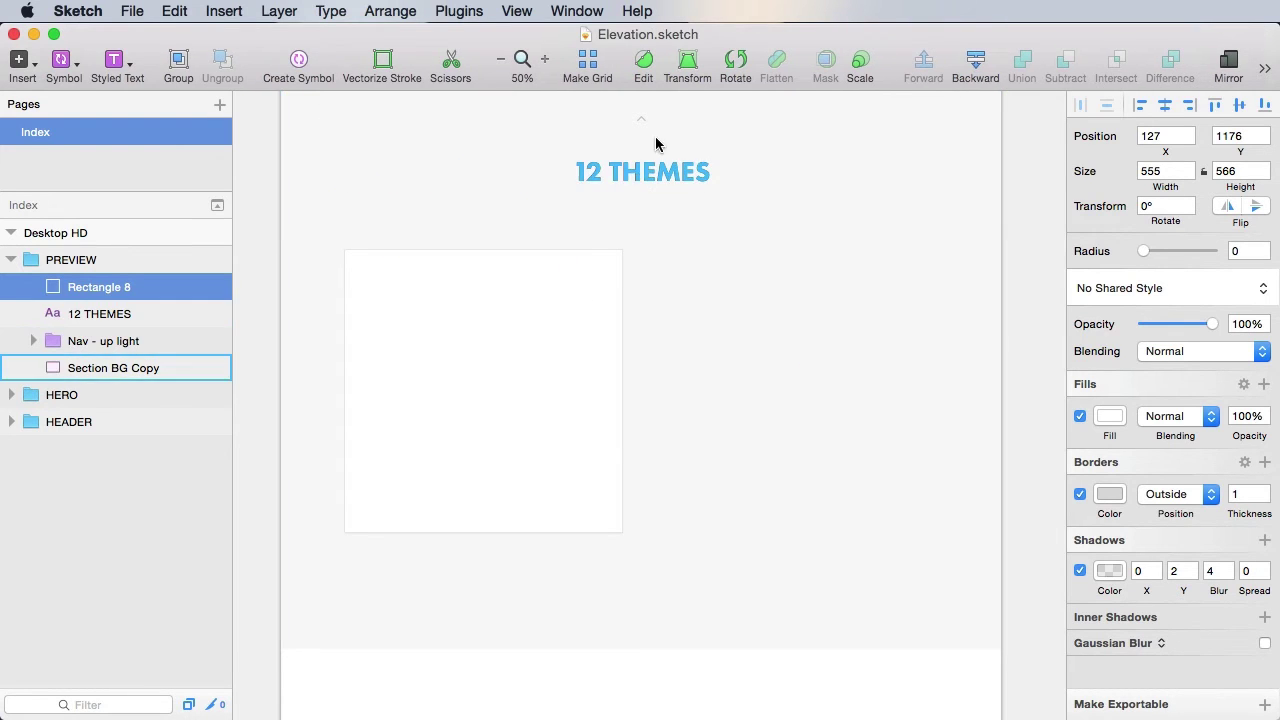
{"action": "left_click", "coordinate": [1027, 281]}
- Draw a borderless rectangle about 497 × 192 px inside the upper part of the white card
{"action": "key", "text": "z"}
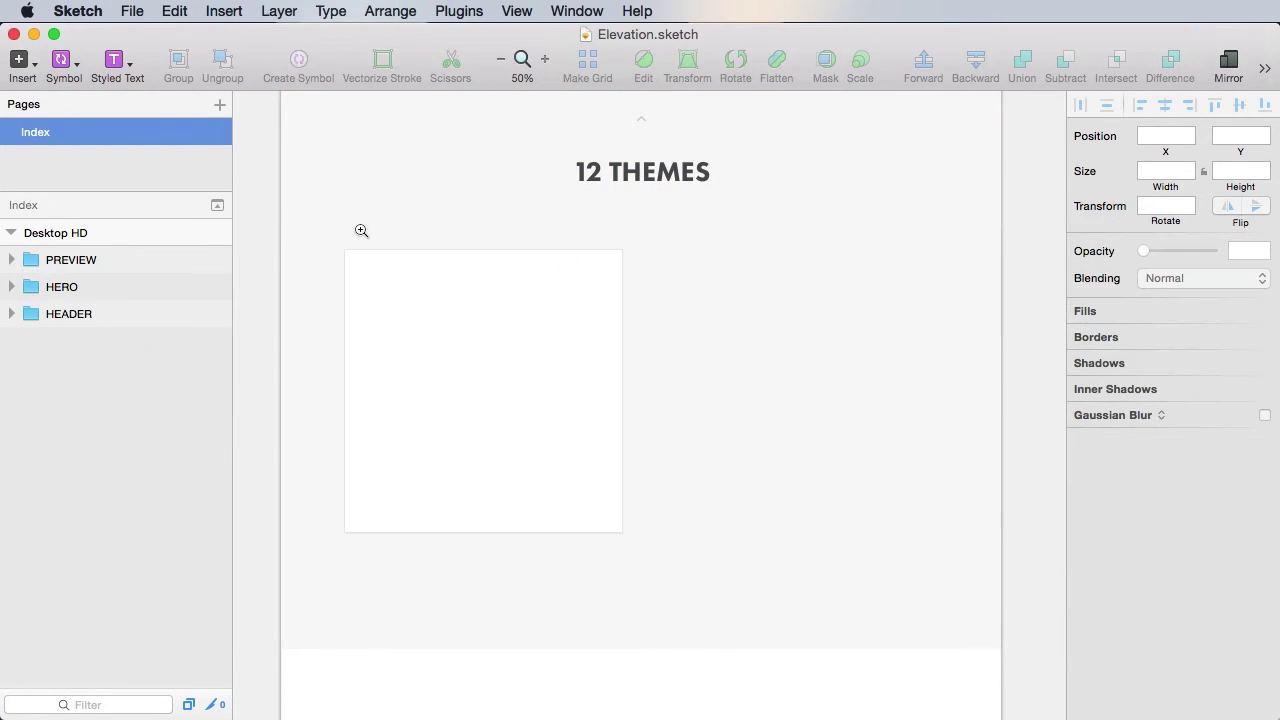
{"action": "left_click_drag", "start_coordinate": [418, 314], "coordinate": [752, 520]}
{"action": "scroll", "coordinate": [750, 420], "scroll_direction": "down", "scroll_amount": 2}
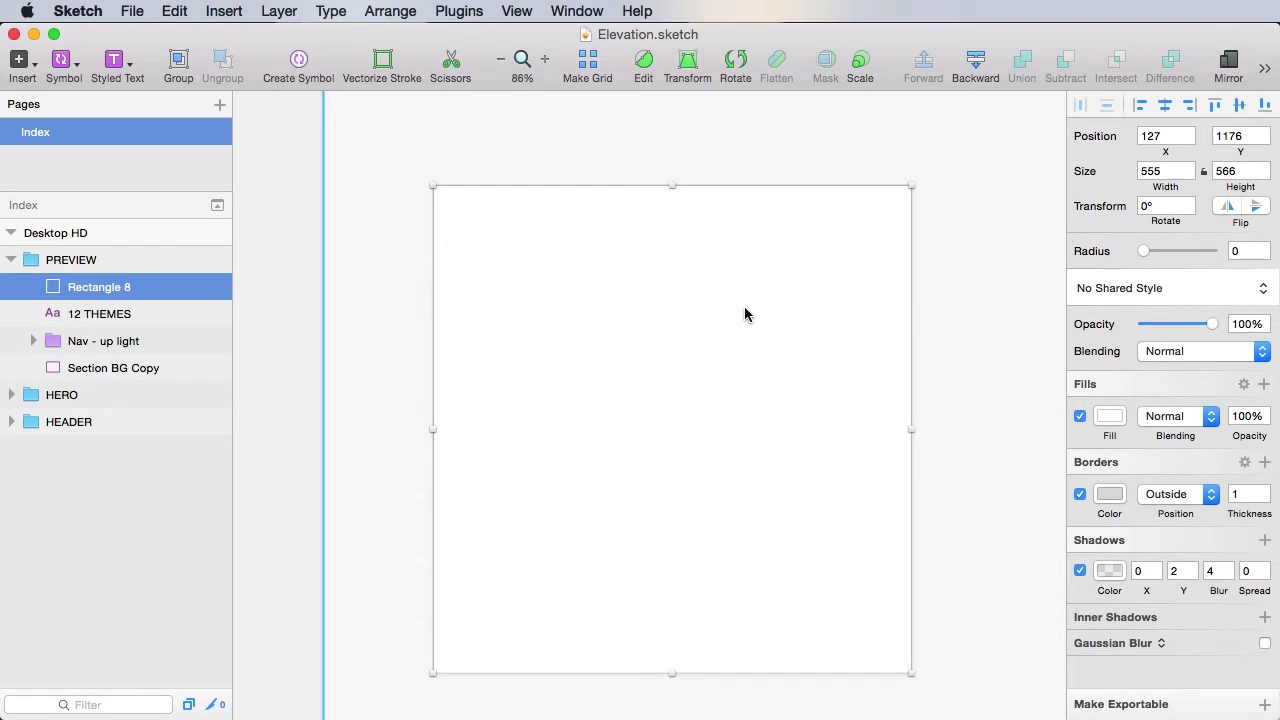
{"action": "key", "text": "r"}
{"action": "left_click_drag", "start_coordinate": [448, 206], "coordinate": [877, 371]}
{"action": "left_click", "coordinate": [1080, 494]}
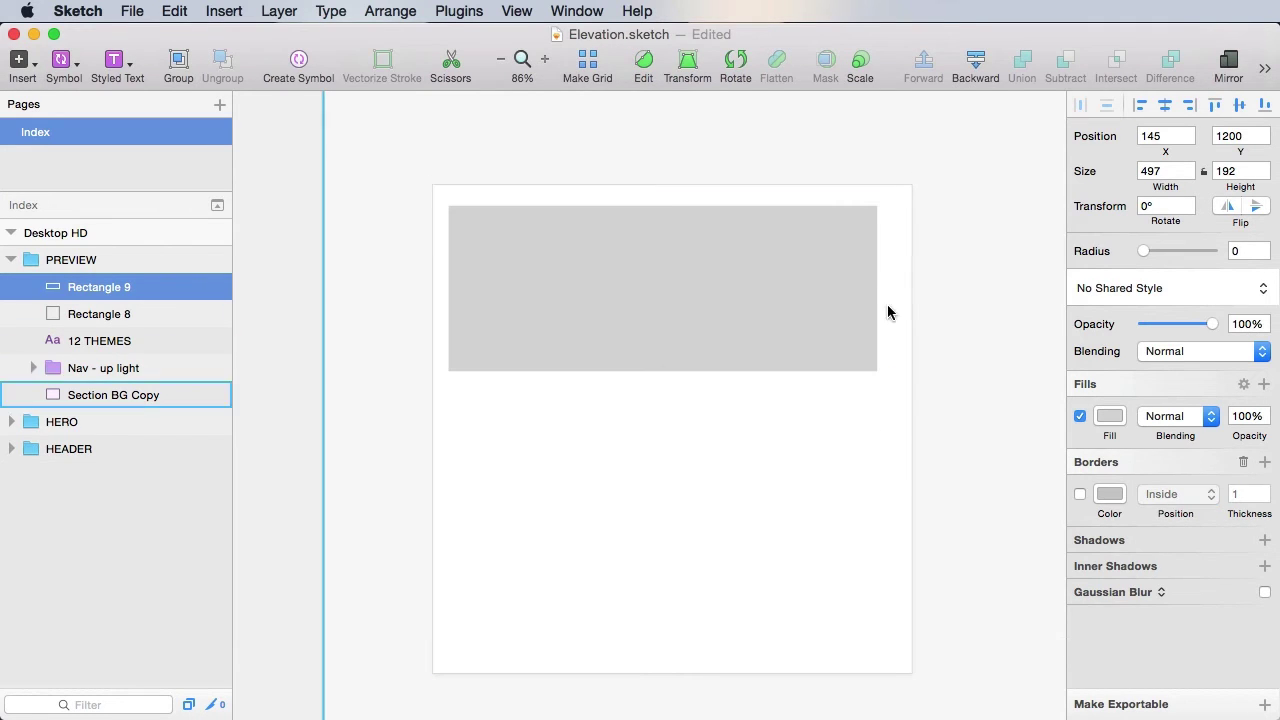
- Set the grey rectangle's width to the card's 555 px and its height to half of that, 277.5 px
{"action": "left_click", "coordinate": [918, 290]}
{"action": "left_click", "coordinate": [714, 285]}
{"action": "left_click", "coordinate": [835, 443]}
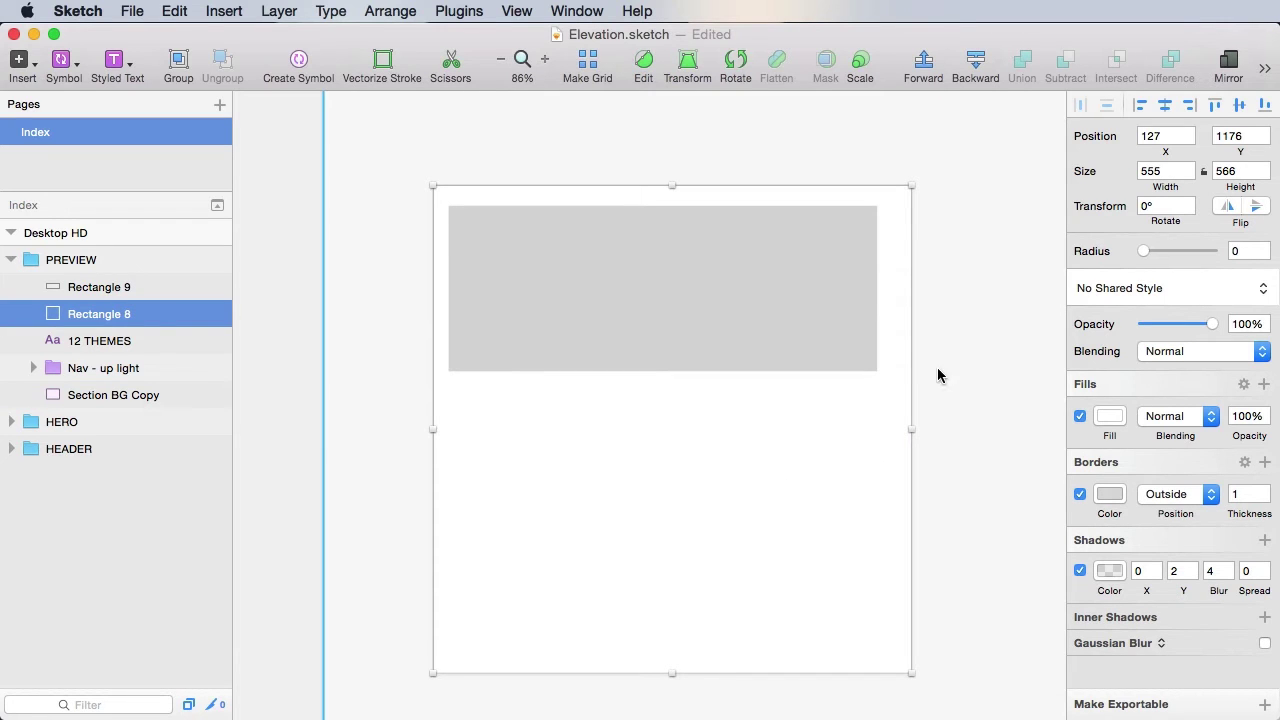
{"action": "left_click", "coordinate": [951, 403]}
{"action": "left_click", "coordinate": [771, 289]}
{"action": "left_click", "coordinate": [1162, 171]}
{"action": "type", "text": "555"}
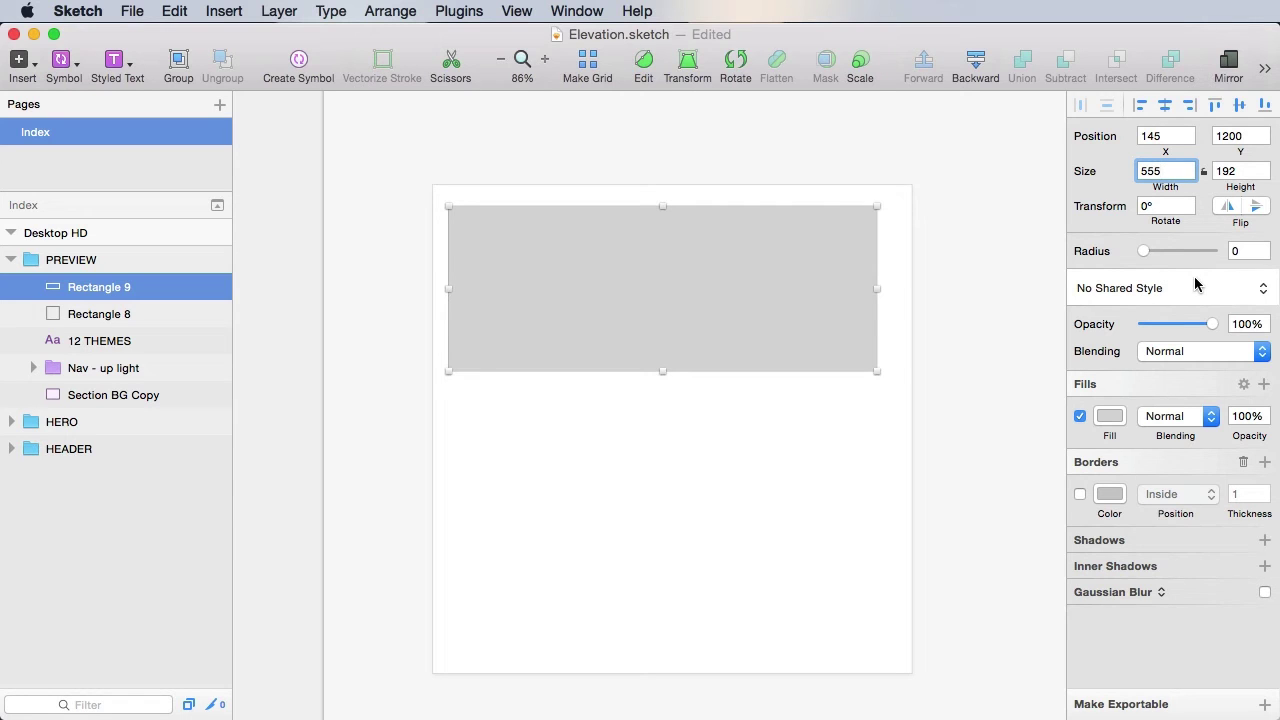
{"action": "key", "text": "Tab"}
{"action": "type", "text": "555"}
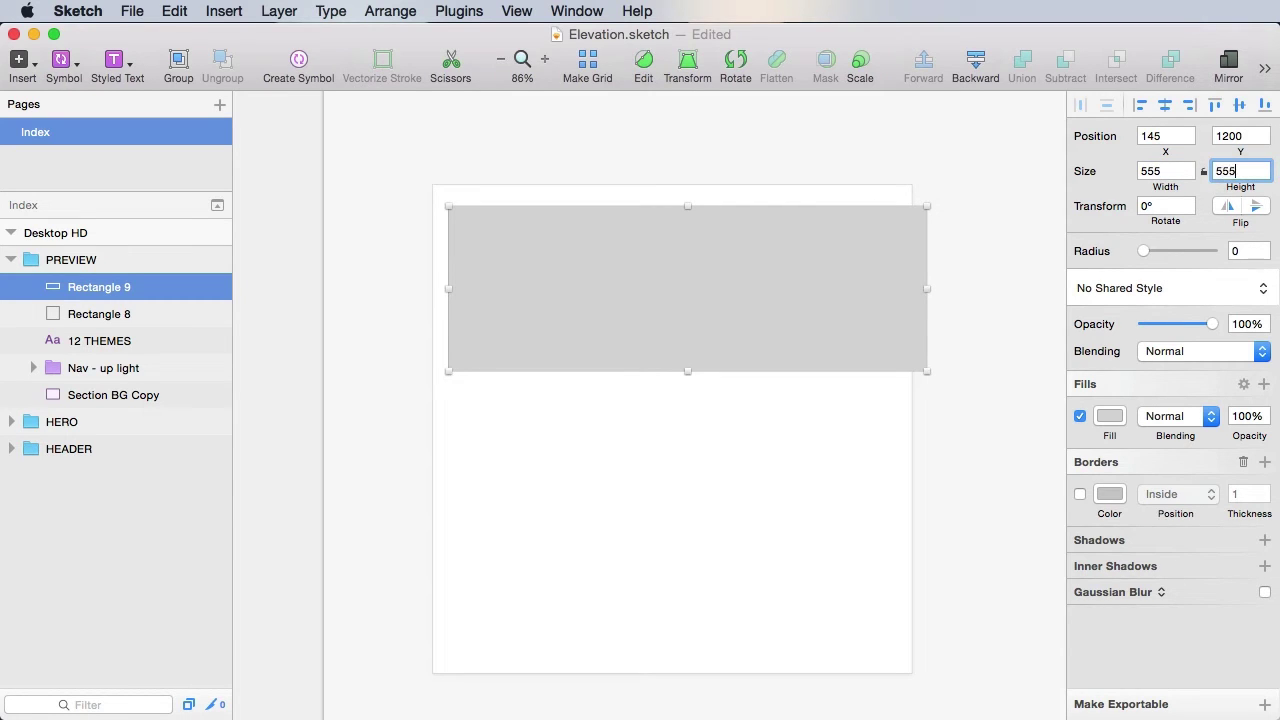
{"action": "key", "text": "Return"}
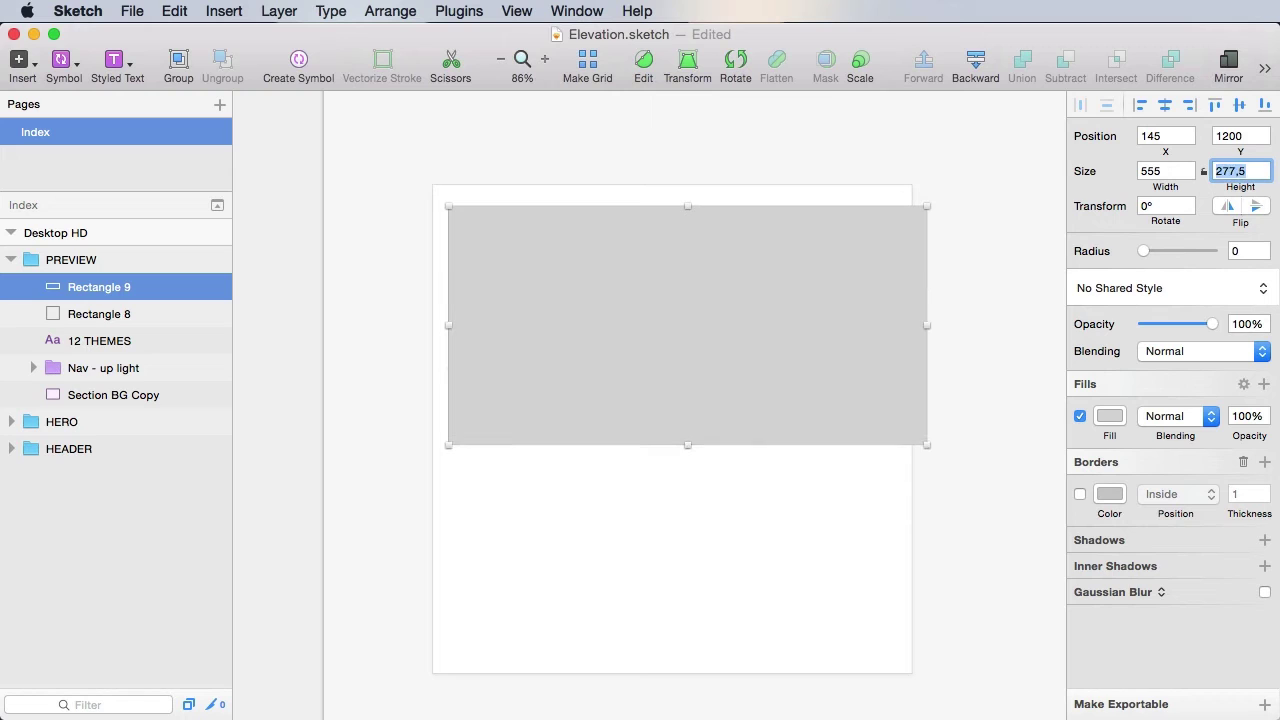
- Round the grey rectangle's height up to 278 px and save the document
{"action": "left_click", "coordinate": [1253, 171]}
{"action": "key", "text": "Return"}
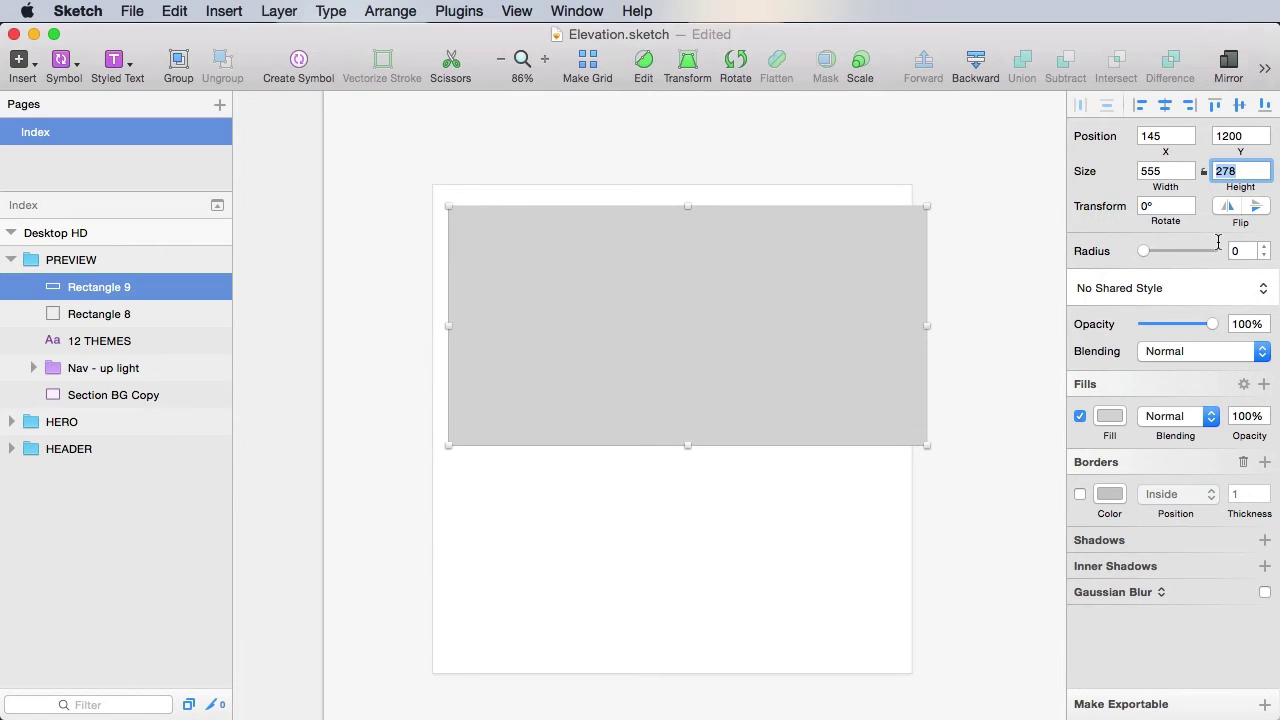
{"action": "double_click", "coordinate": [957, 309]}
{"action": "key", "text": "super+s"}
{"action": "key", "text": "Escape"}
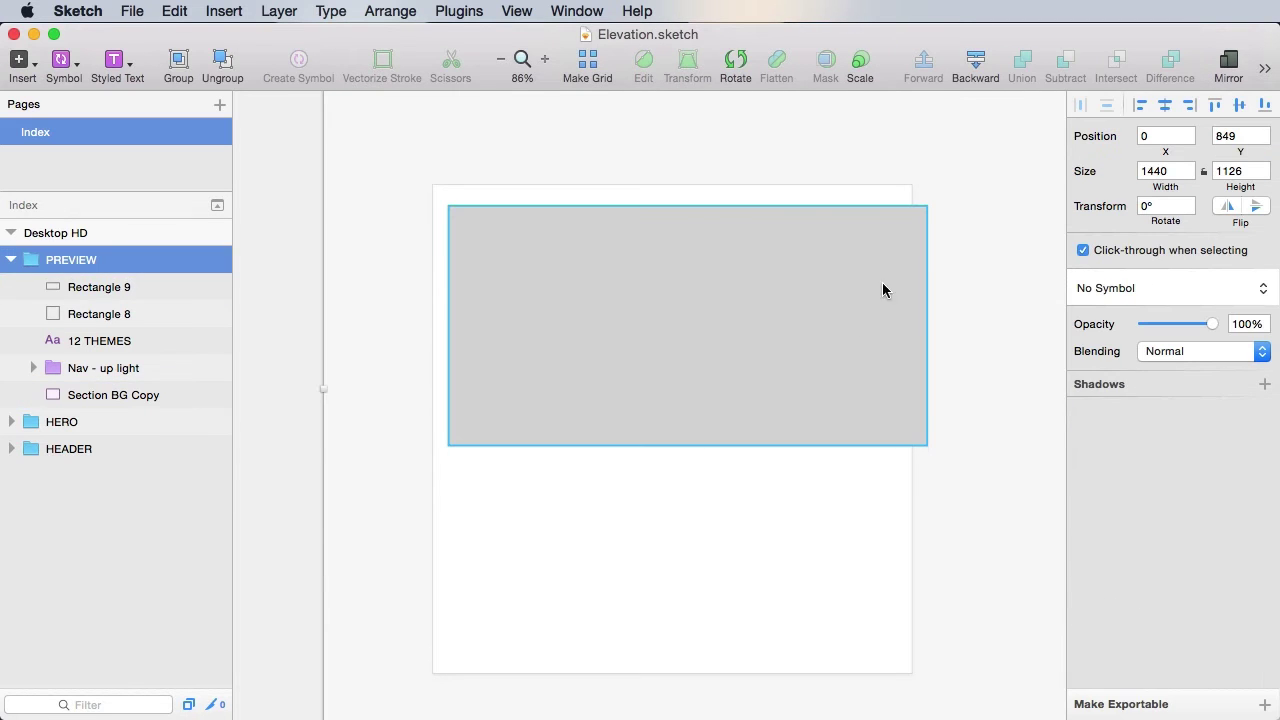
- Align the grey rectangle with the card's upper-left corner at X 127, Y 1176 and save
{"action": "mouse_move", "coordinate": [777, 297]}
{"action": "left_mouse_down"}
{"action": "mouse_move", "coordinate": [763, 291]}
{"action": "mouse_move", "coordinate": [769, 277]}
{"action": "left_mouse_up"}
{"action": "left_click", "coordinate": [940, 320]}
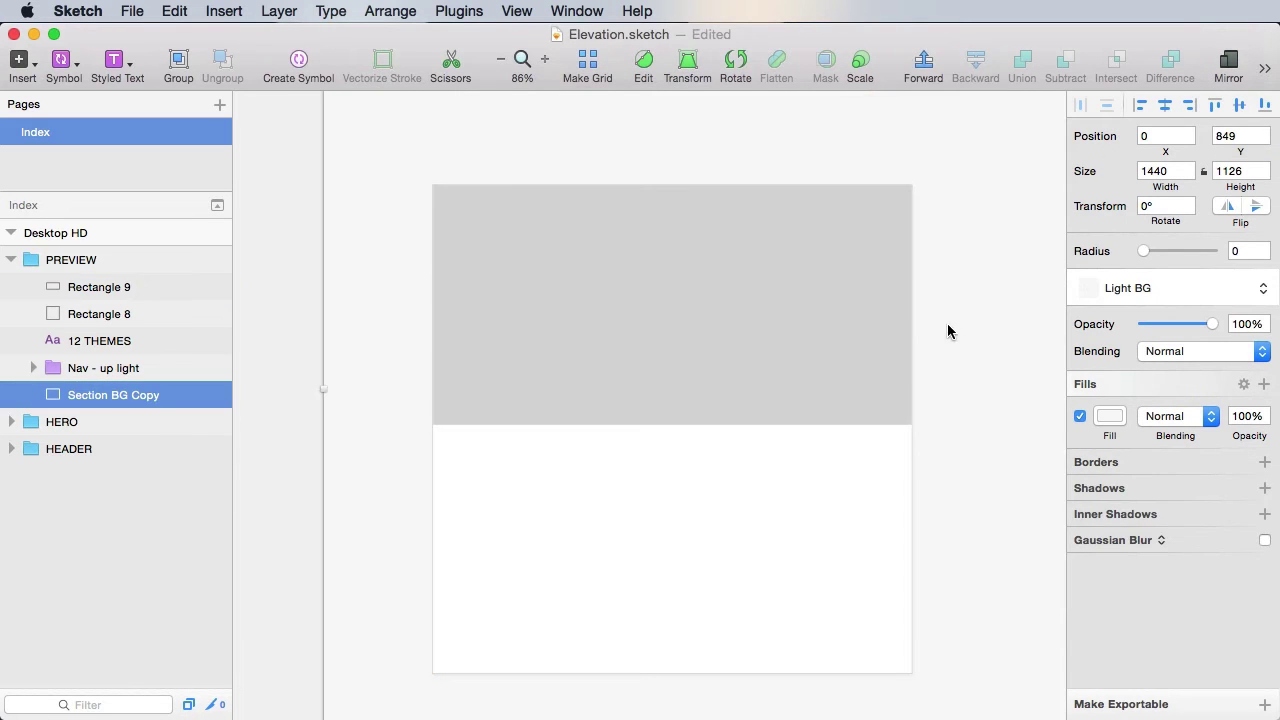
{"action": "key", "text": "super+s"}
- Rename the grey rectangle's layer to "Mask"
{"action": "left_click", "coordinate": [750, 282]}
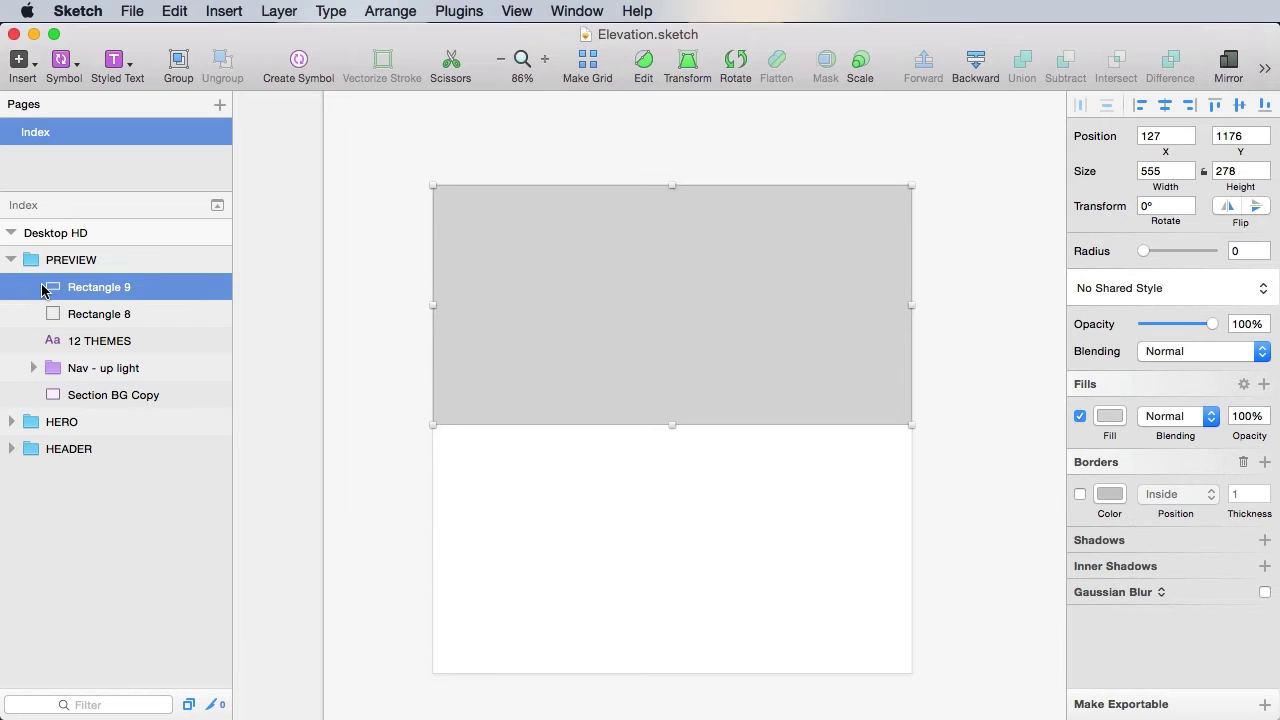
{"action": "double_click", "coordinate": [82, 289]}
{"action": "type", "text": "M"}
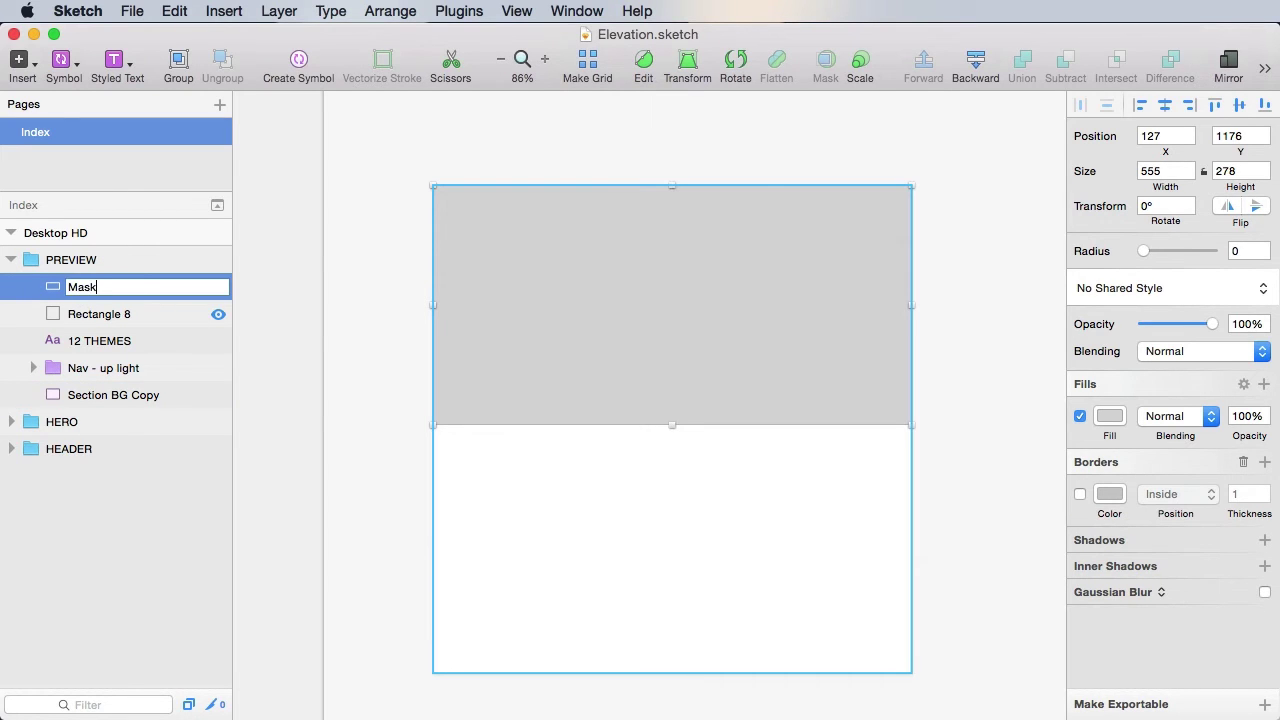
{"action": "type", "text": "ask"}
{"action": "key", "text": "Return"}
- Rename the white card's layer to "Card BG" and save the document
{"action": "double_click", "coordinate": [115, 316]}
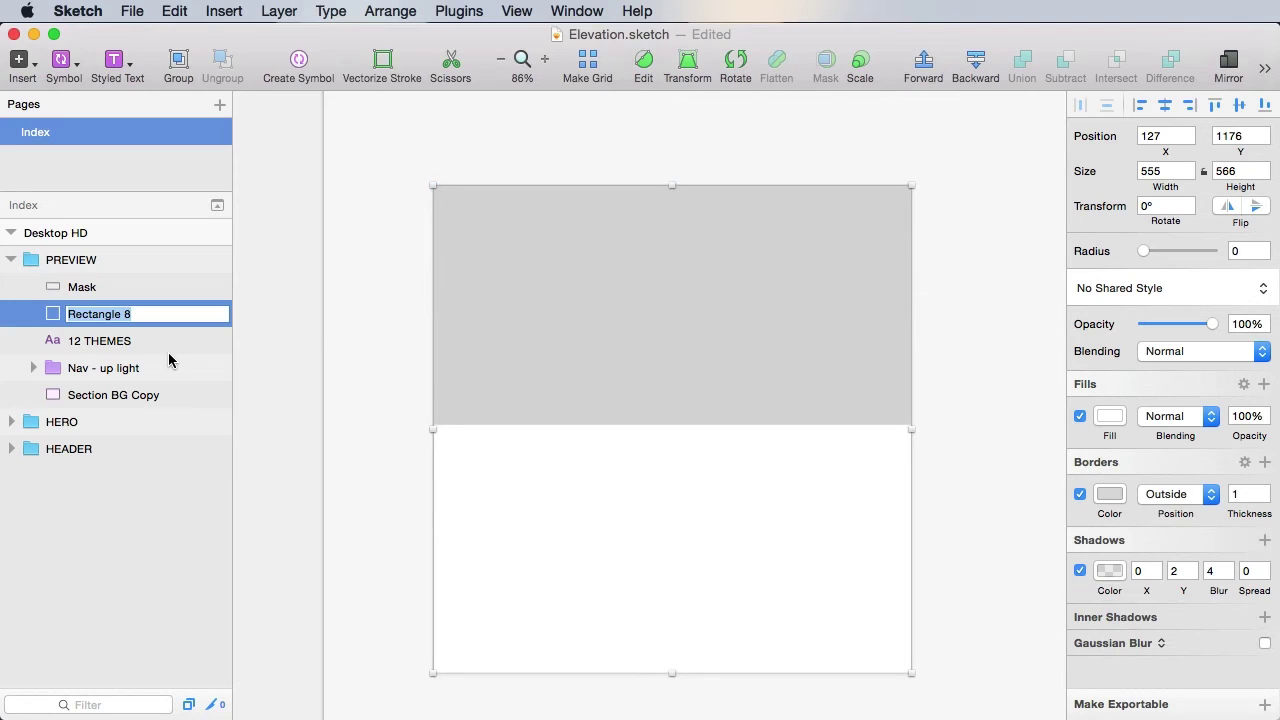
{"action": "type", "text": "Card BG"}
{"action": "key", "text": "Return"}
{"action": "key", "text": "super+s"}
- Create a new shared style from the white card and name it "Card BG"
{"action": "left_click", "coordinate": [1082, 290]}
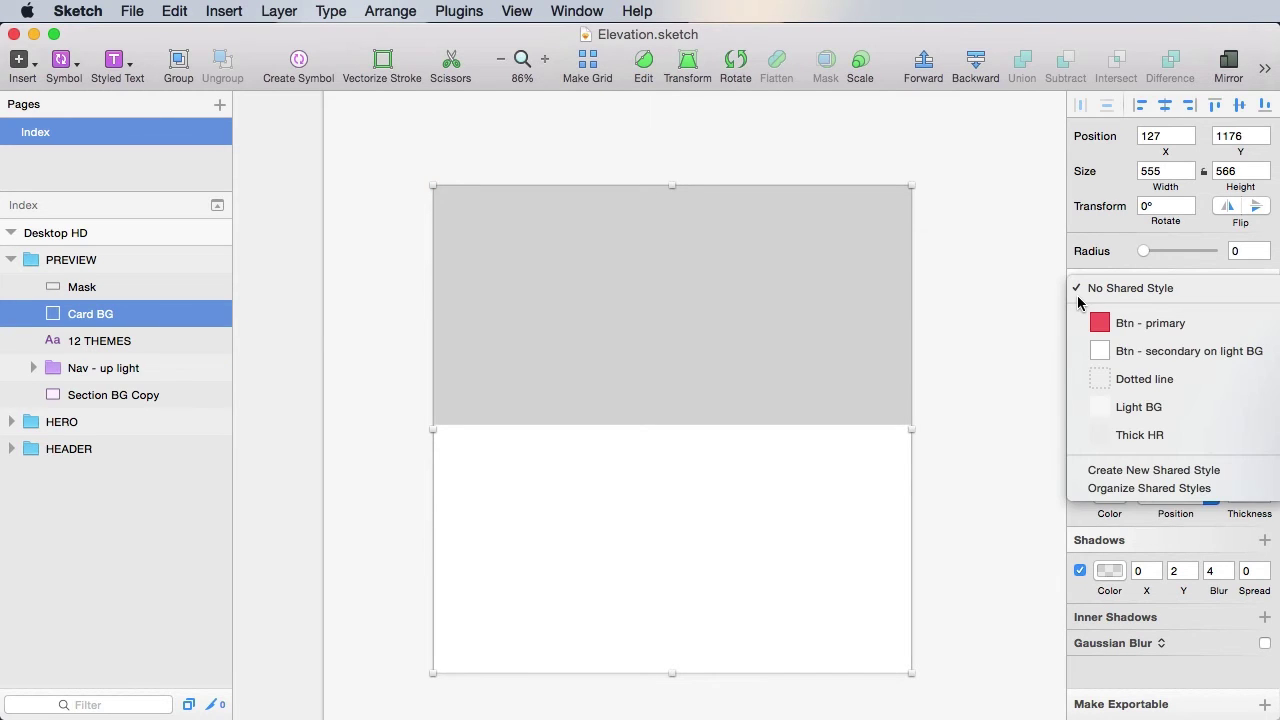
{"action": "left_click", "coordinate": [1133, 488]}
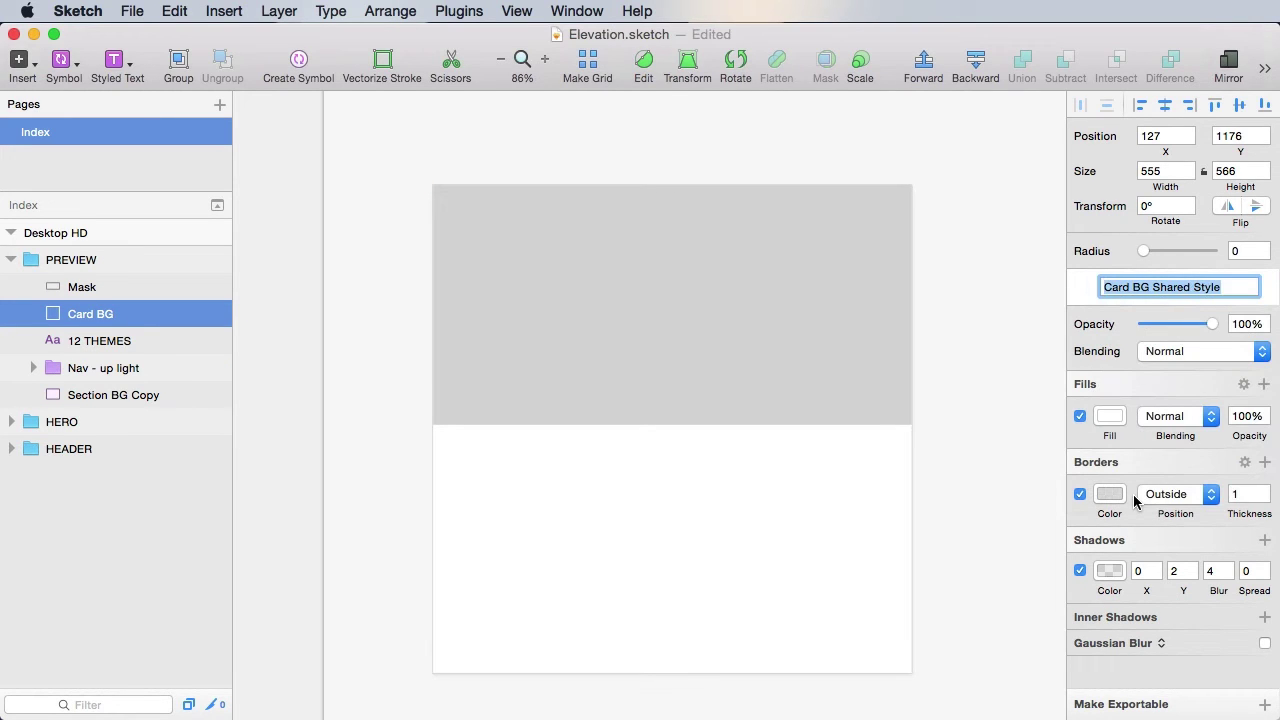
{"action": "key", "text": "Right"}
{"action": "key", "text": "alt+shift+Left"}
{"action": "key", "text": "alt+shift+Left"}
{"action": "key", "text": "BackSpace"}
{"action": "key", "text": "Return"}
- Paste the Quill page image above the Mask layer, scale it to 555 px wide and align it with the card's upper-left corner
{"action": "left_click", "coordinate": [869, 371]}
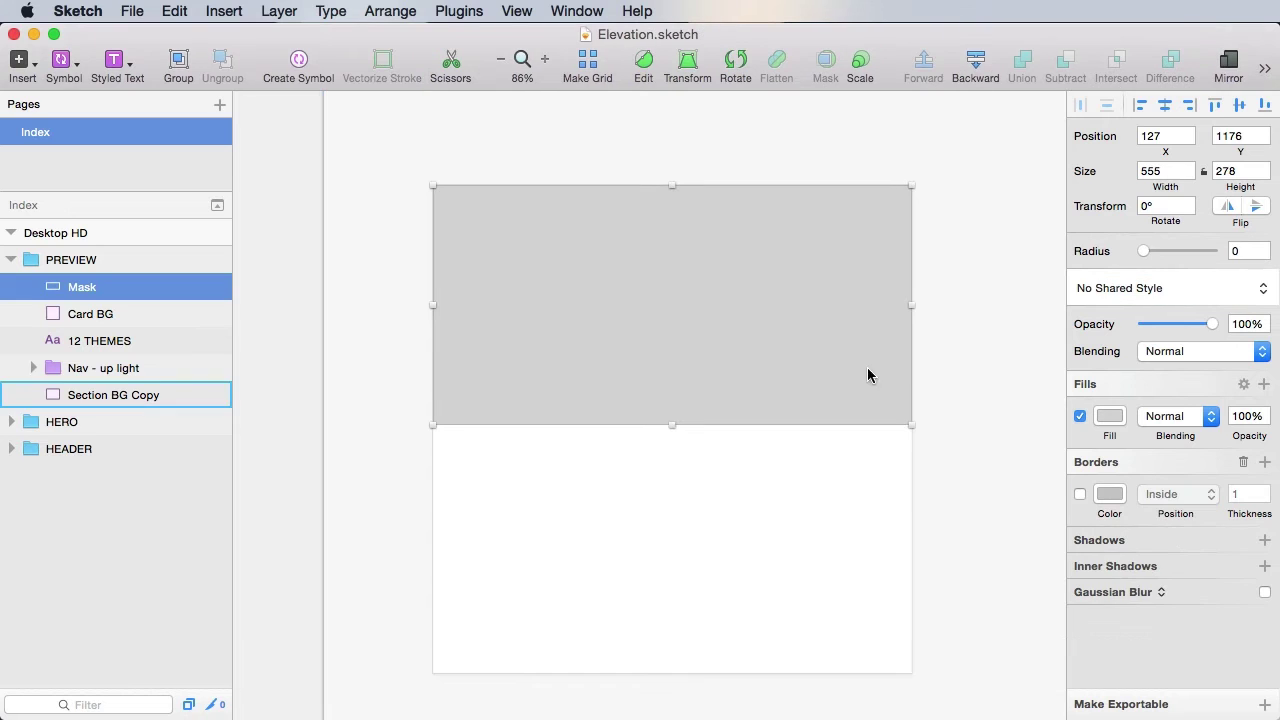
{"action": "key", "text": "super+v"}
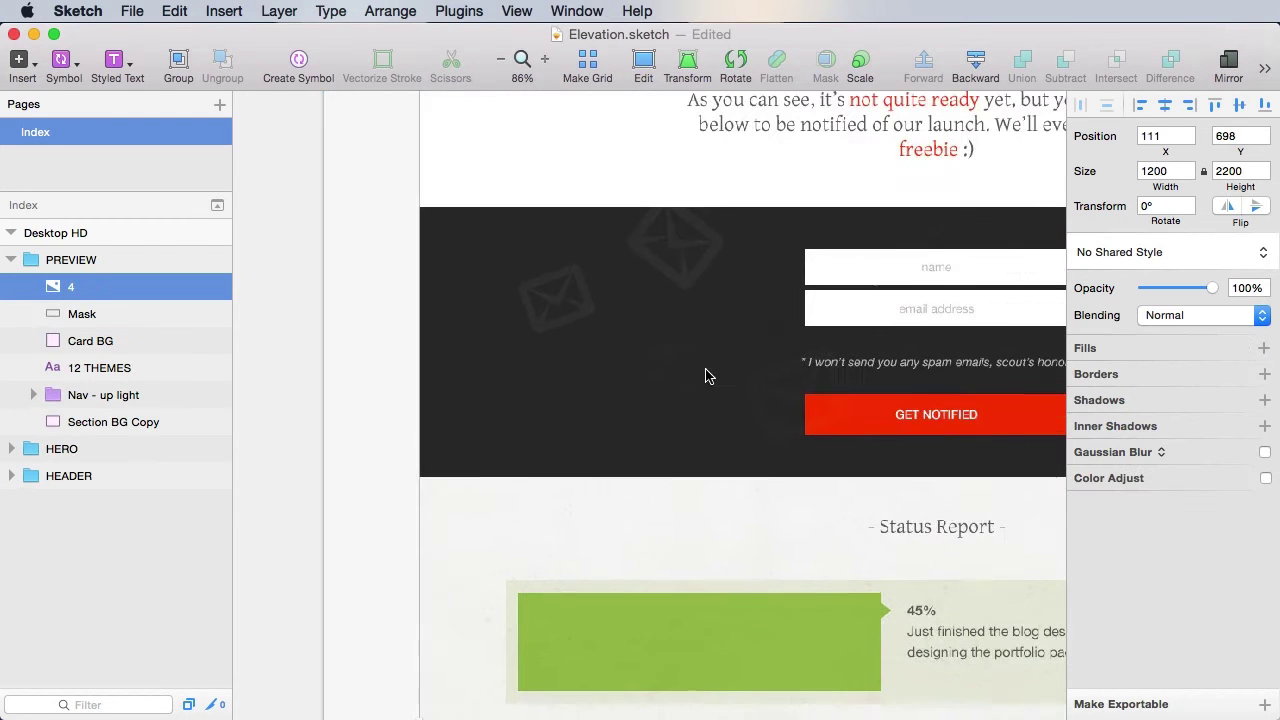
{"action": "left_click", "coordinate": [1166, 171]}
{"action": "type", "text": "5"}
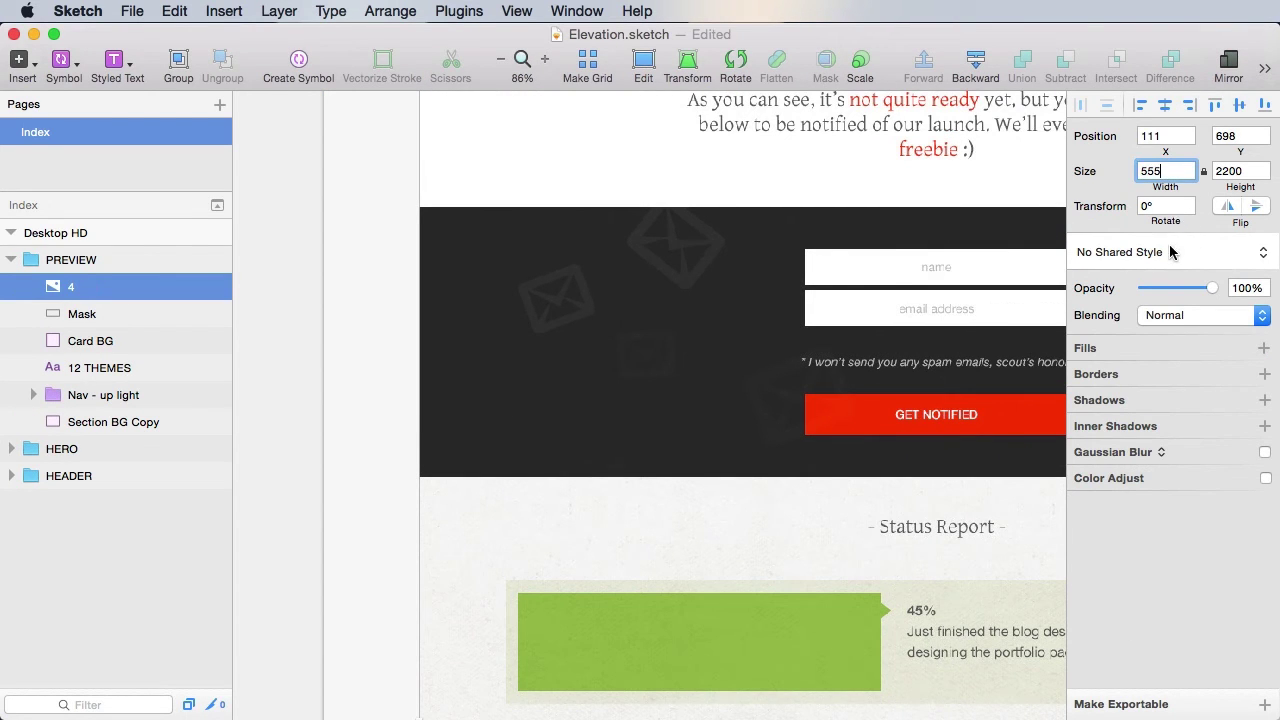
{"action": "type", "text": "55"}
{"action": "key", "text": "Tab"}
{"action": "left_click_drag", "start_coordinate": [726, 120], "coordinate": [740, 306]}
{"action": "left_click", "coordinate": [980, 349]}
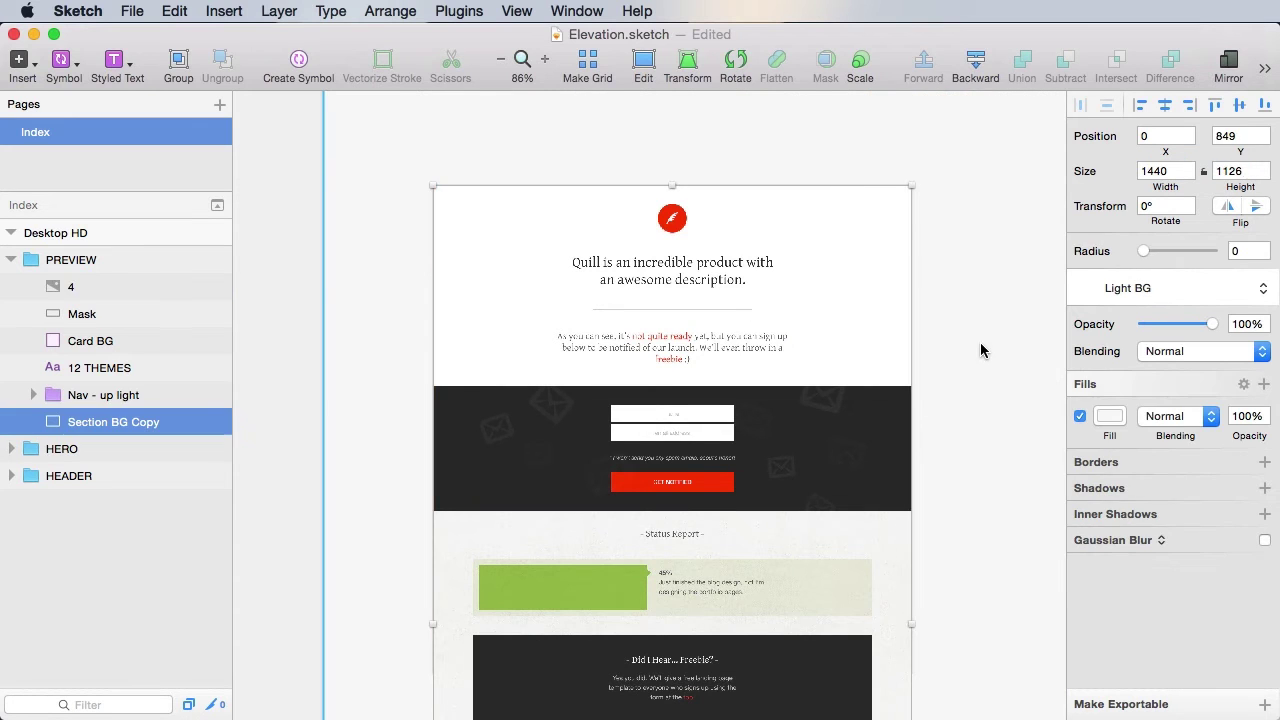
- Clip the Quill page image with the Mask rectangle, save and leave shape editing
{"action": "left_click", "coordinate": [792, 317]}
{"action": "left_click", "coordinate": [106, 313], "text": "shift"}
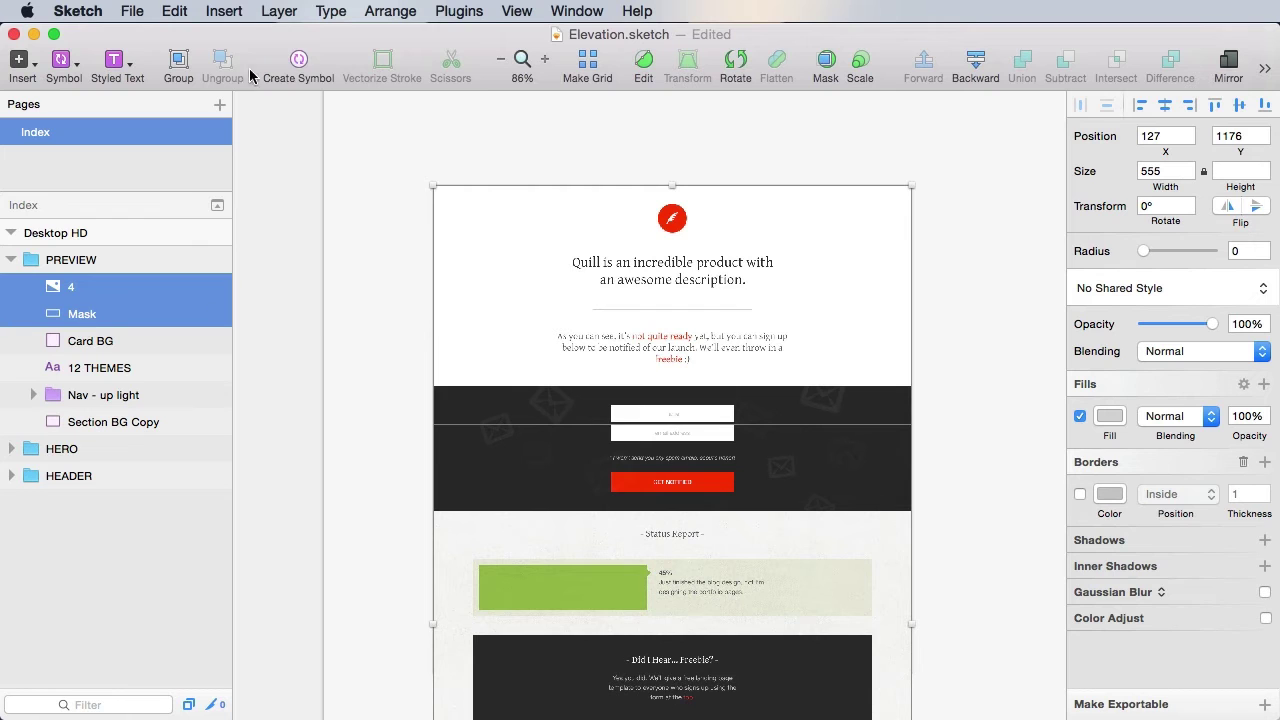
{"action": "left_click", "coordinate": [277, 11]}
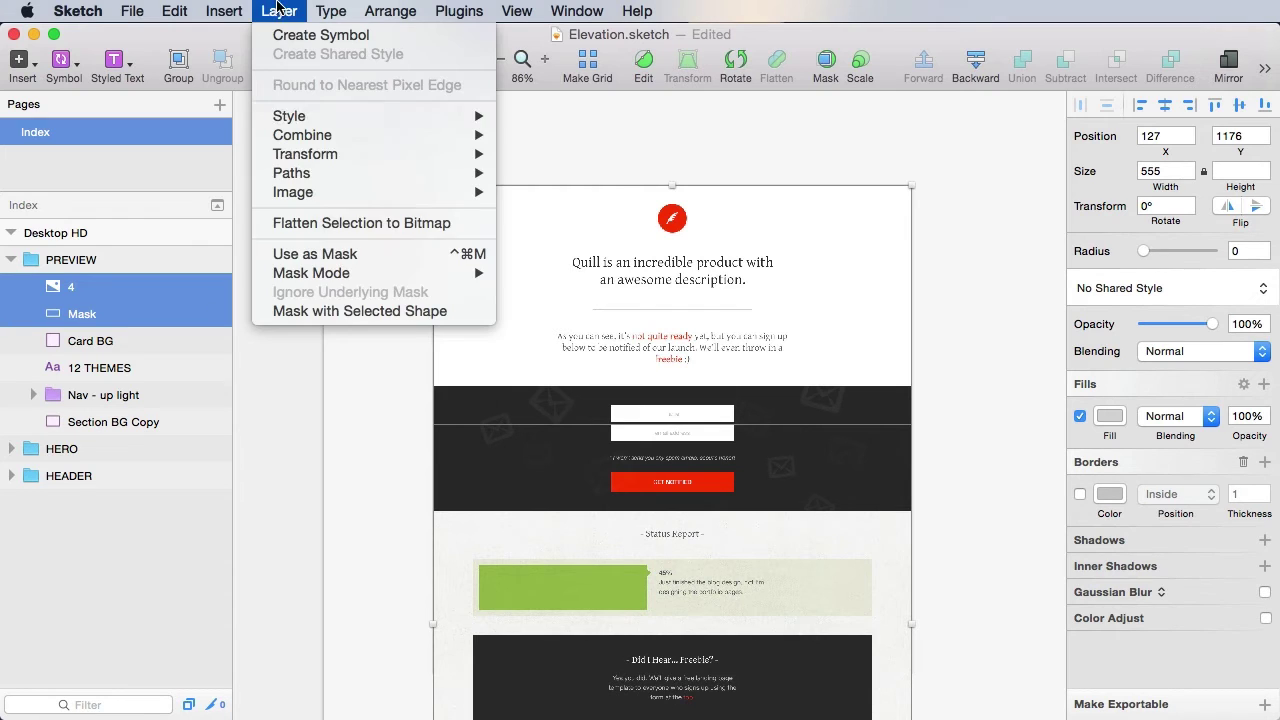
{"action": "left_click", "coordinate": [300, 254]}
{"action": "left_click", "coordinate": [784, 325]}
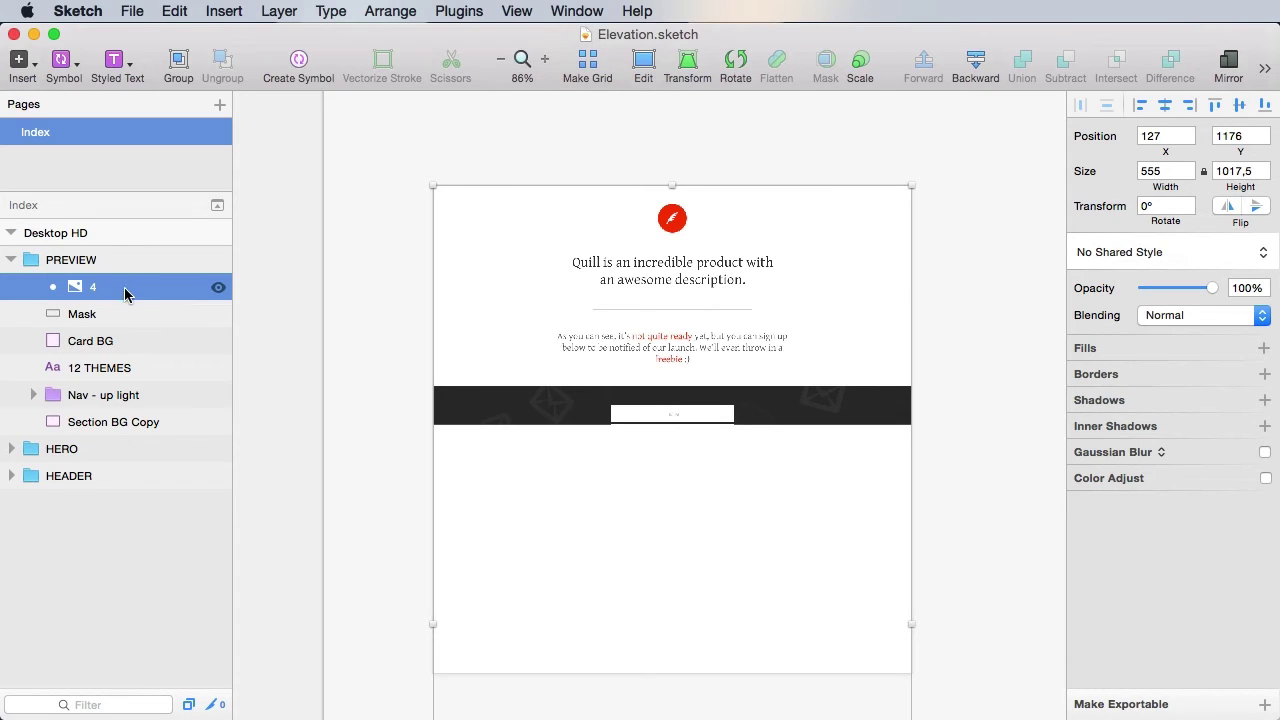
{"action": "left_click_drag", "start_coordinate": [795, 332], "coordinate": [837, 360]}
{"action": "double_click", "coordinate": [972, 308]}
{"action": "key", "text": "super+s"}
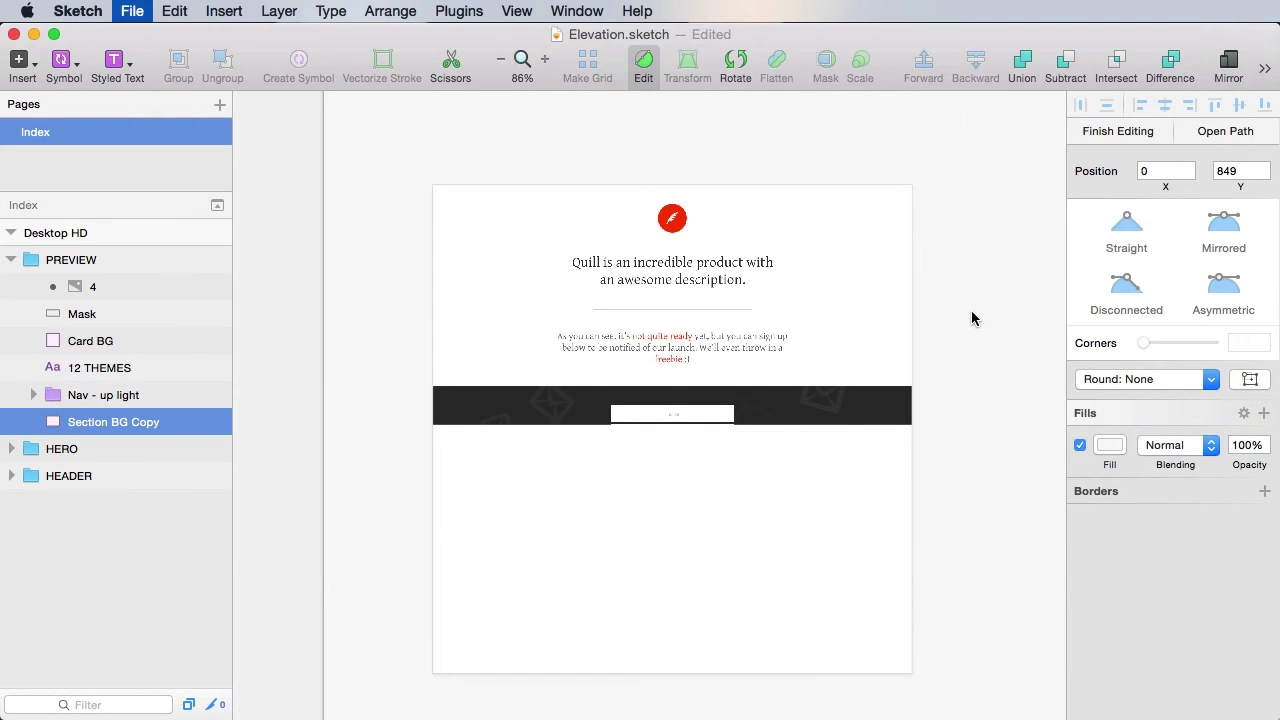
{"action": "key", "text": "Escape"}
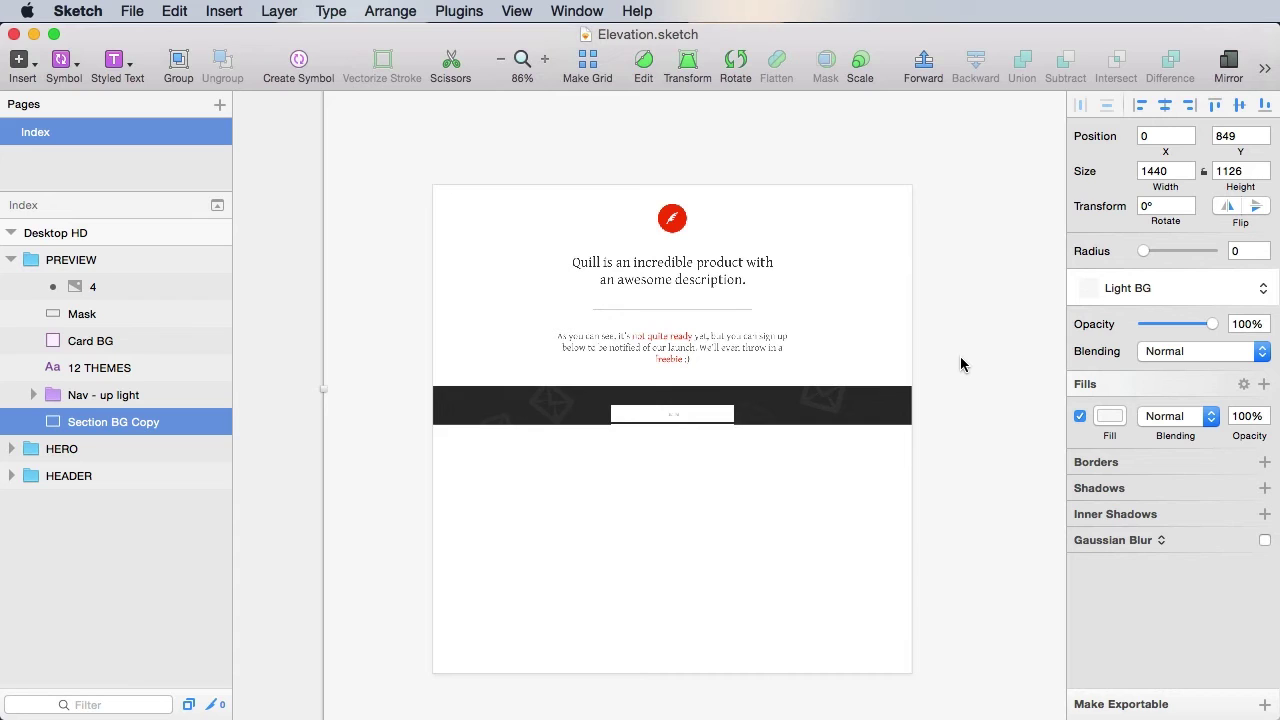
- Crop the Quill page image to the part shown through the mask in the upper area of the card
{"action": "scroll", "coordinate": [980, 450], "scroll_direction": "down", "scroll_amount": 2}
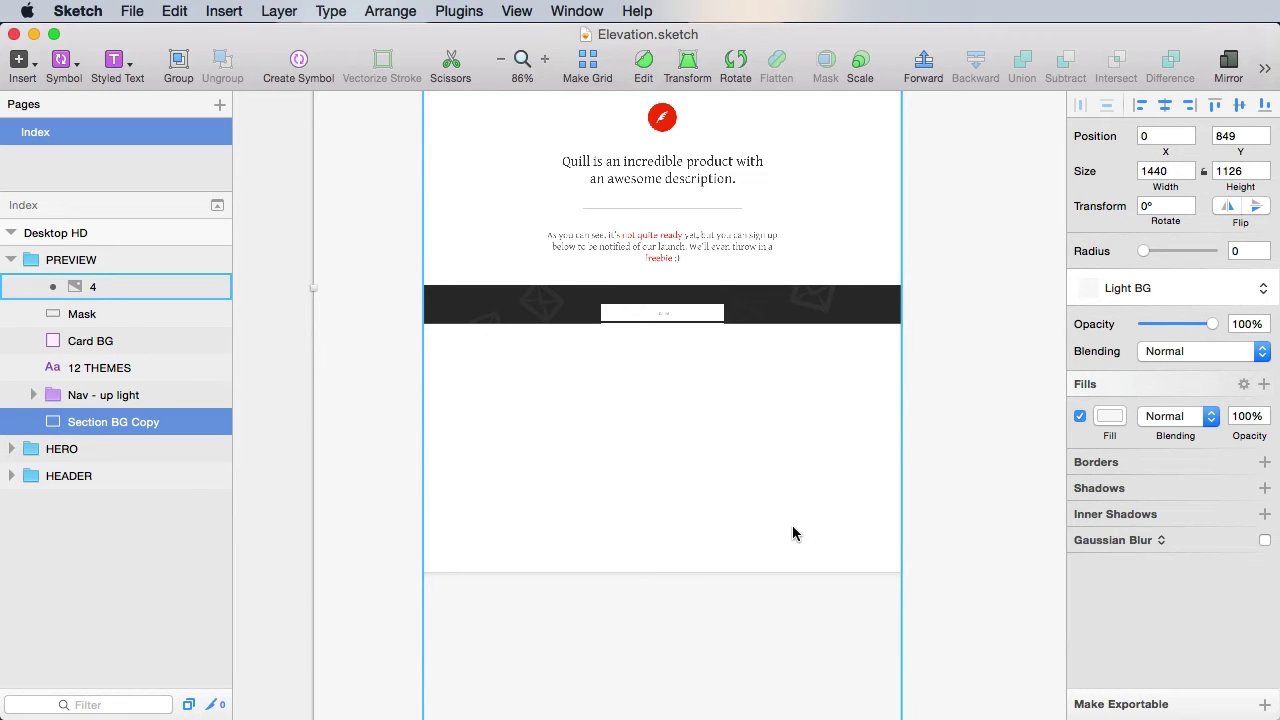
{"action": "scroll", "coordinate": [985, 377], "scroll_direction": "up", "scroll_amount": 2}
{"action": "scroll", "coordinate": [958, 446], "scroll_direction": "down", "scroll_amount": 2}
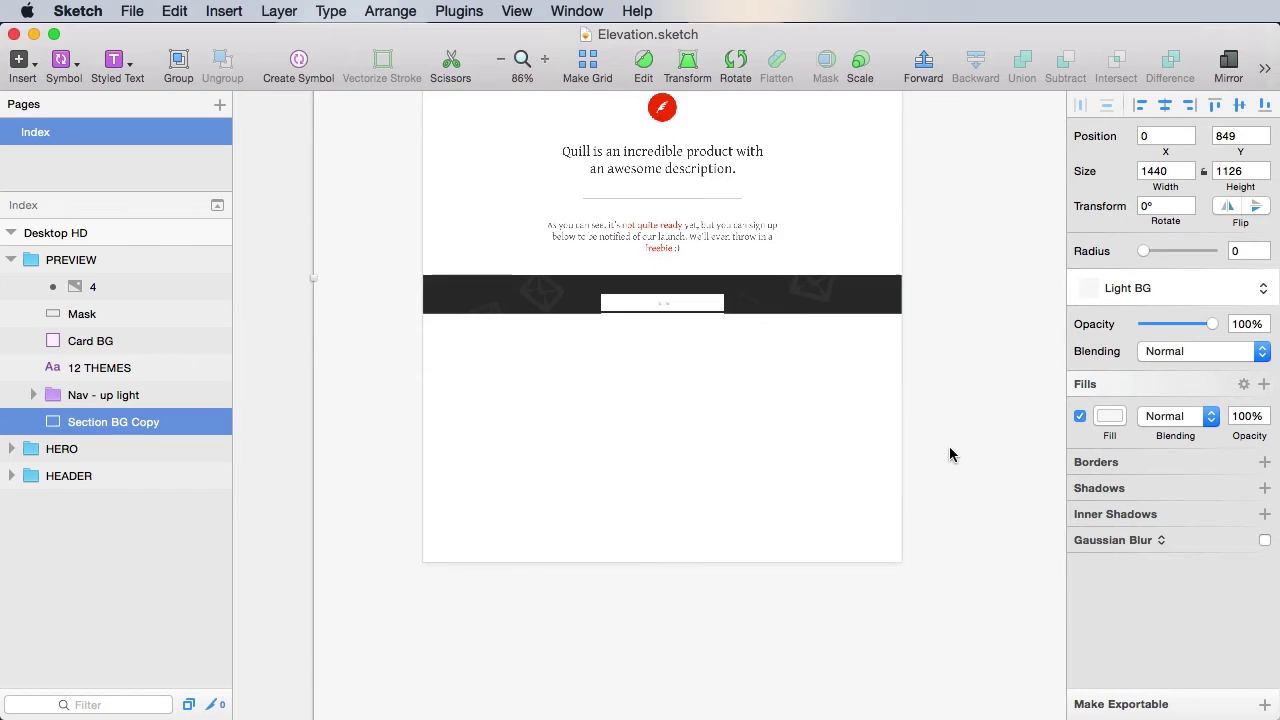
{"action": "scroll", "coordinate": [950, 455], "scroll_direction": "down", "scroll_amount": 3}
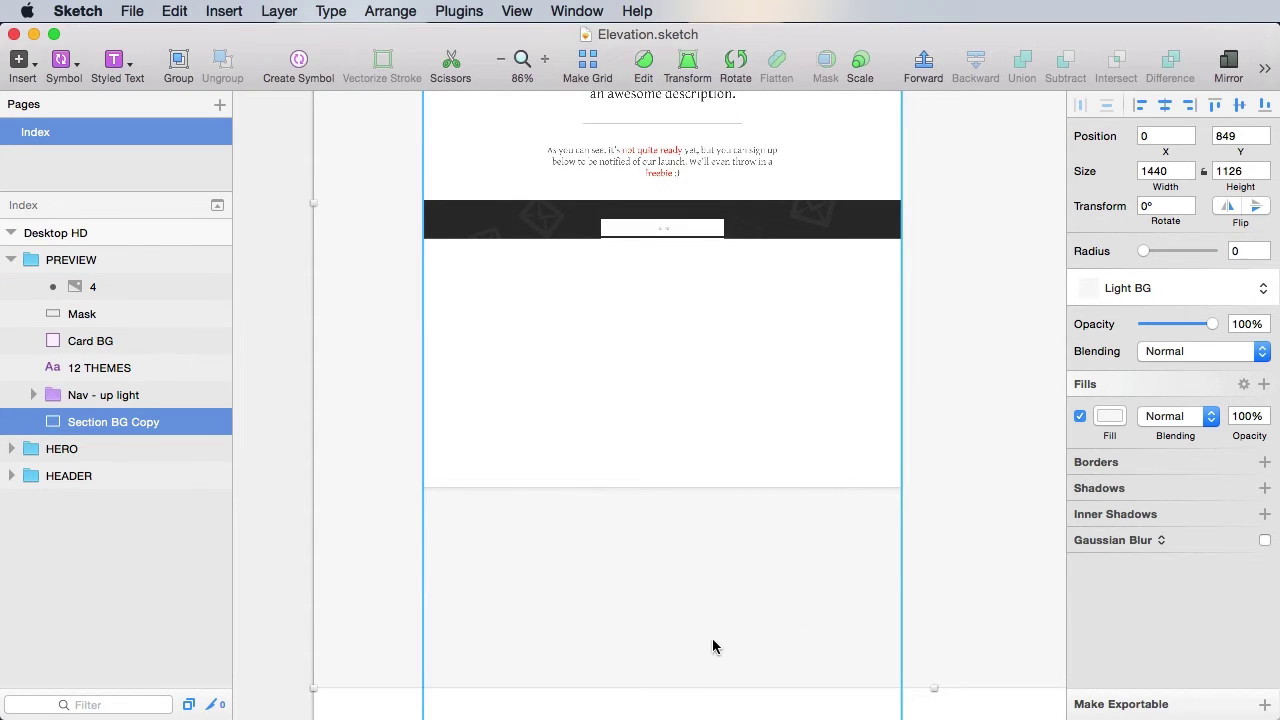
{"action": "scroll", "coordinate": [1000, 310], "scroll_direction": "up", "scroll_amount": 3}
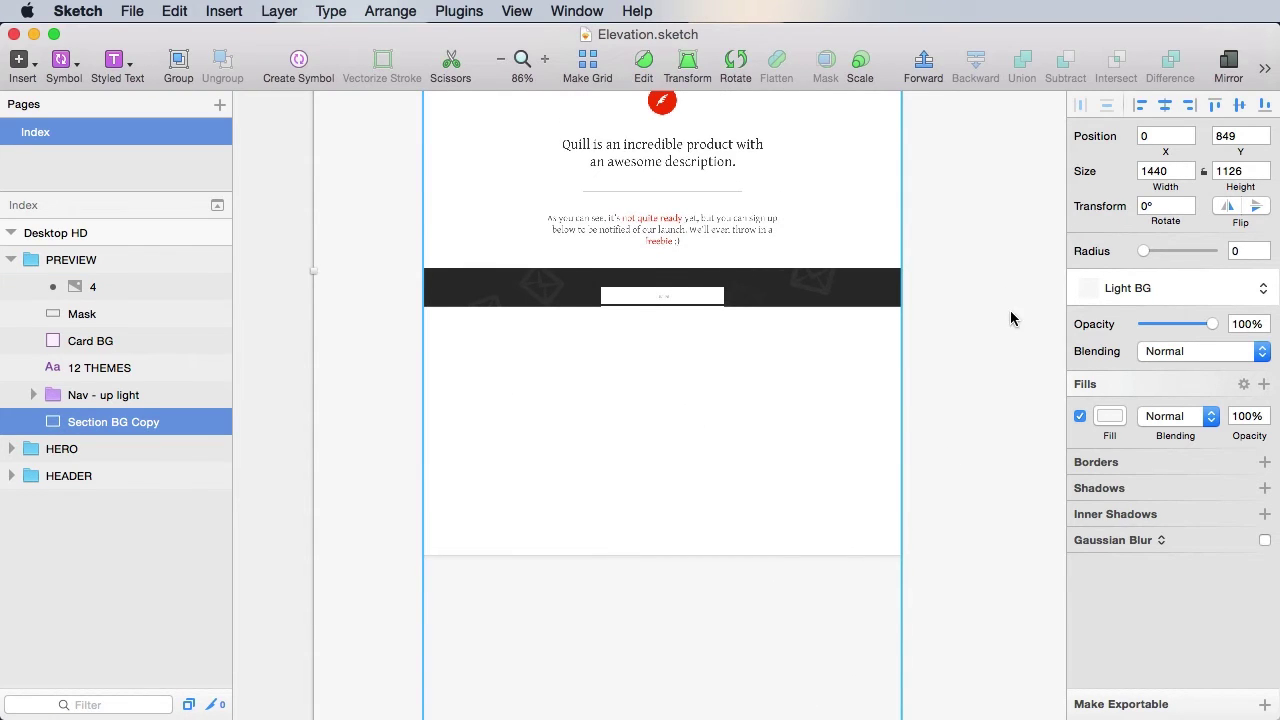
{"action": "scroll", "coordinate": [1005, 330], "scroll_direction": "up", "scroll_amount": 2}
{"action": "left_click", "coordinate": [743, 229]}
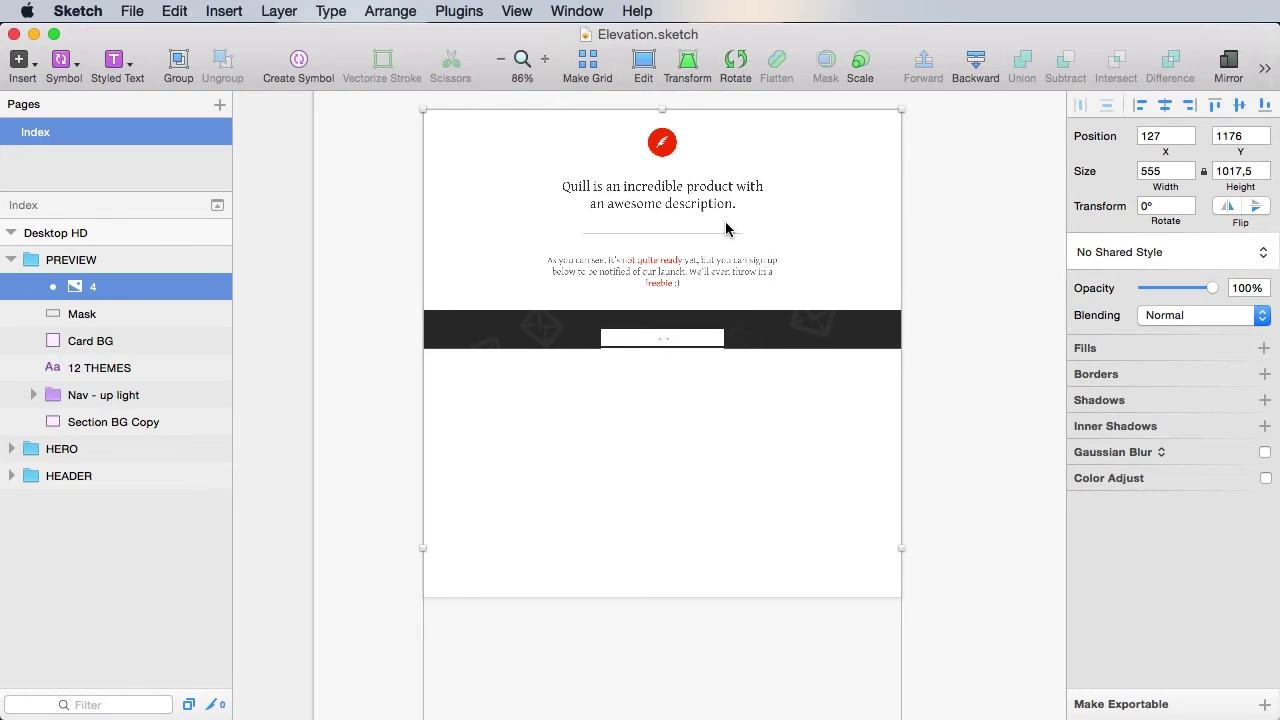
{"action": "double_click", "coordinate": [740, 185]}
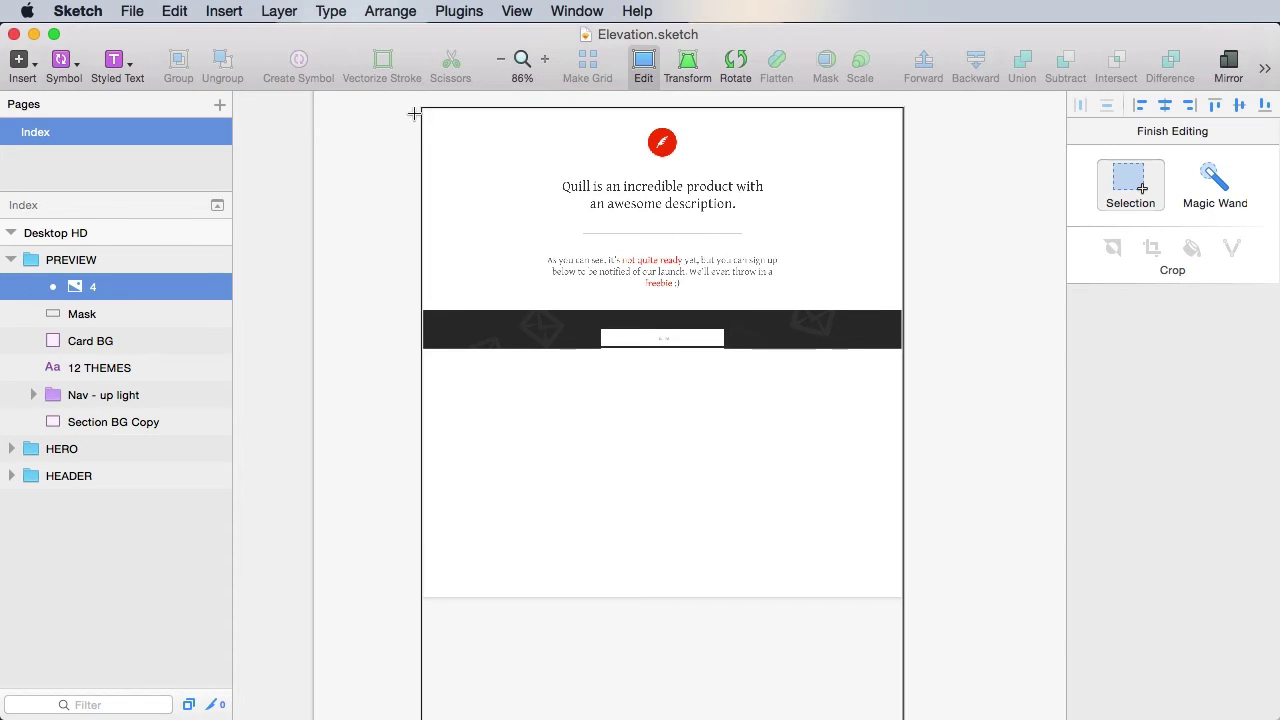
{"action": "left_click_drag", "start_coordinate": [410, 101], "coordinate": [972, 348]}
- Insert a text layer reading "CORPORATE" above Card BG in the white area below the Quill image
{"action": "left_click", "coordinate": [716, 414]}
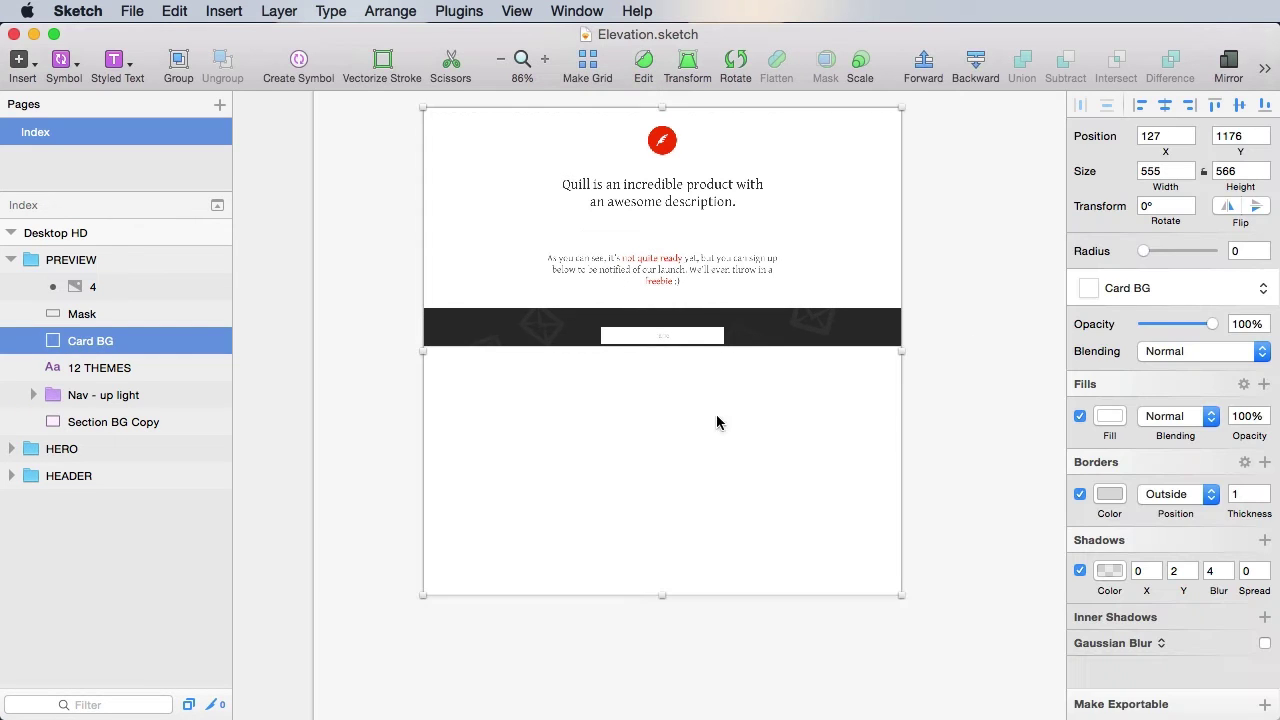
{"action": "left_click", "coordinate": [489, 391]}
{"action": "key", "text": "BackSpace"}
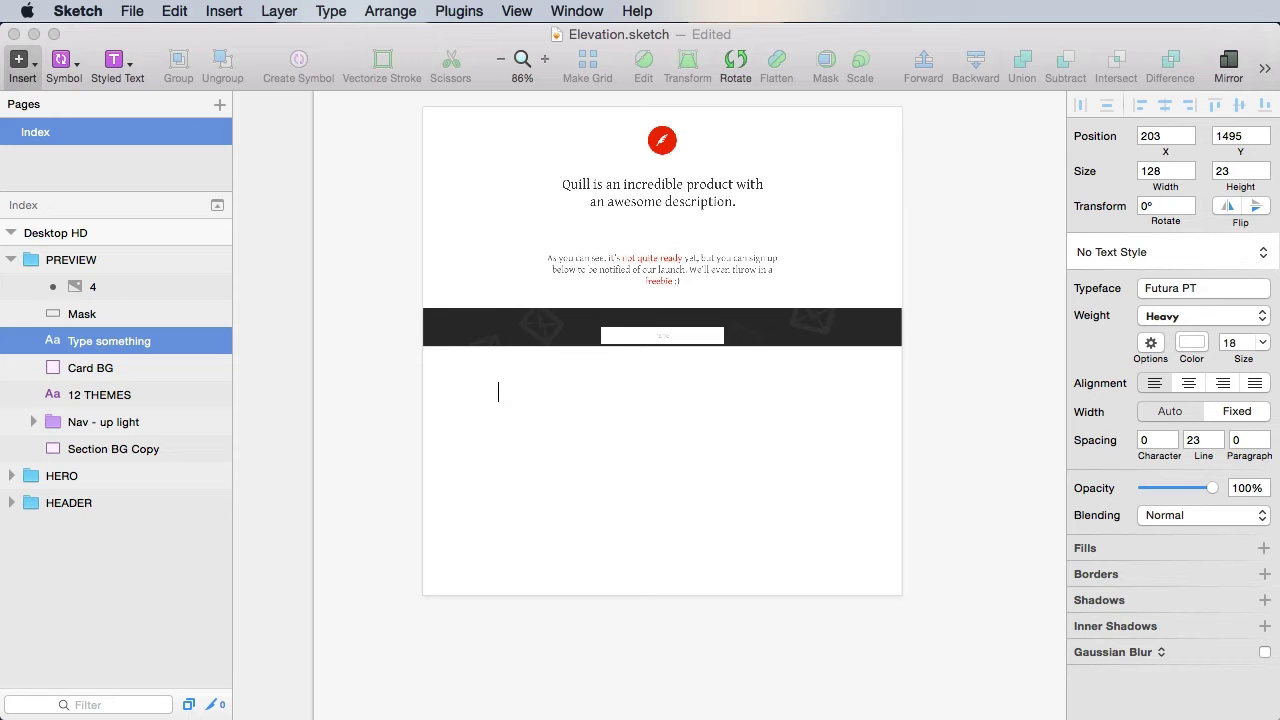
{"action": "left_click", "coordinate": [500, 424]}
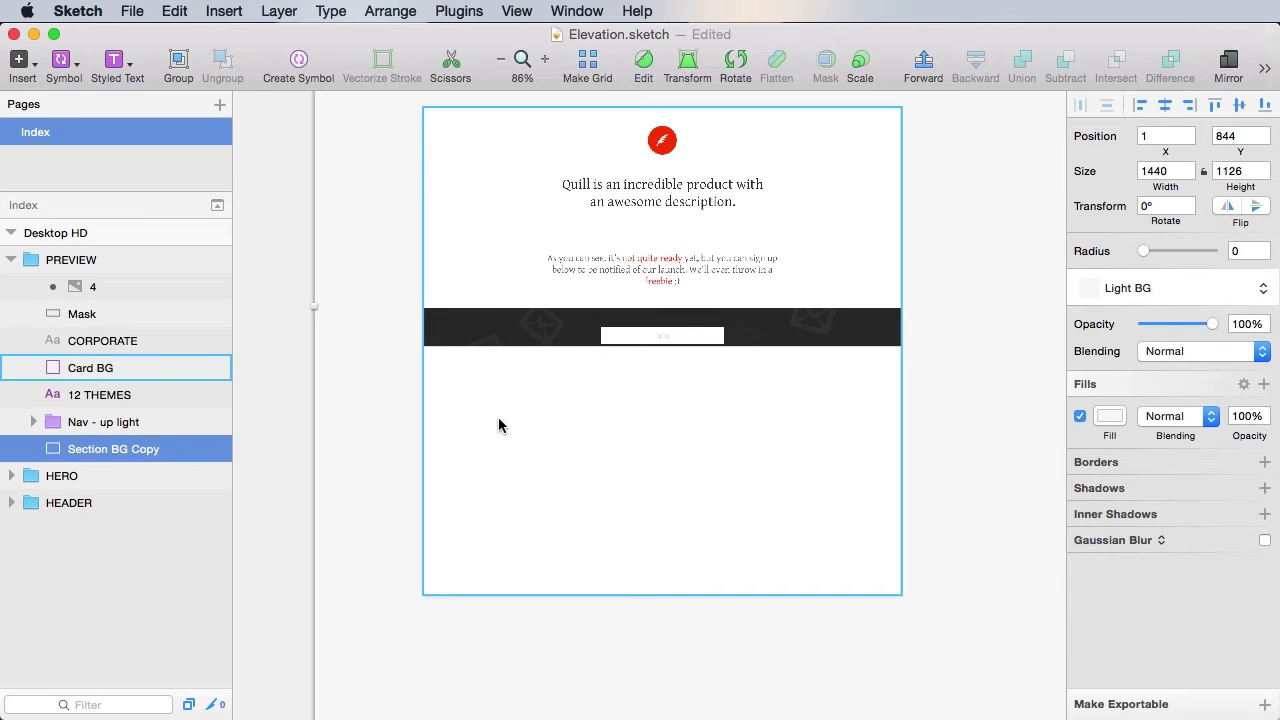
- Set the "CORPORATE" label's text colour to B1B1B1 and its weight to Book
{"action": "left_click", "coordinate": [529, 398]}
{"action": "key", "text": "z"}
{"action": "left_click_drag", "start_coordinate": [392, 245], "coordinate": [755, 655]}
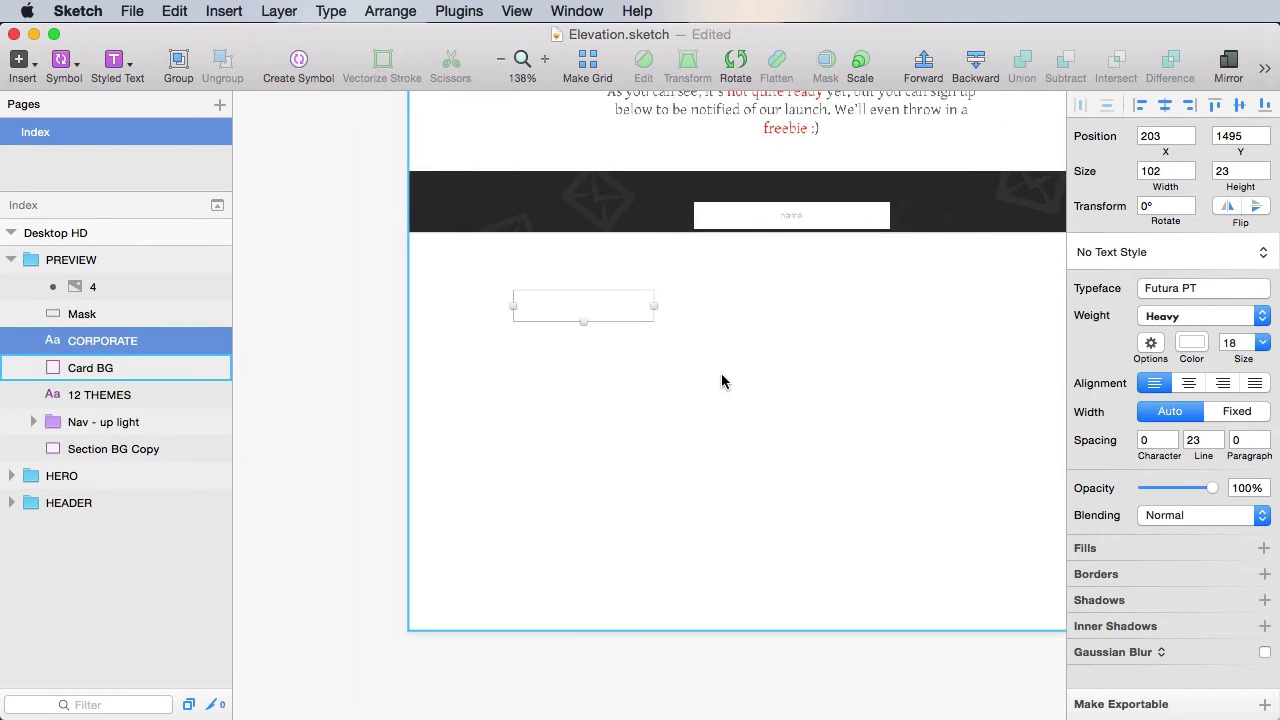
{"action": "left_click", "coordinate": [1190, 345]}
{"action": "left_click", "coordinate": [1075, 427]}
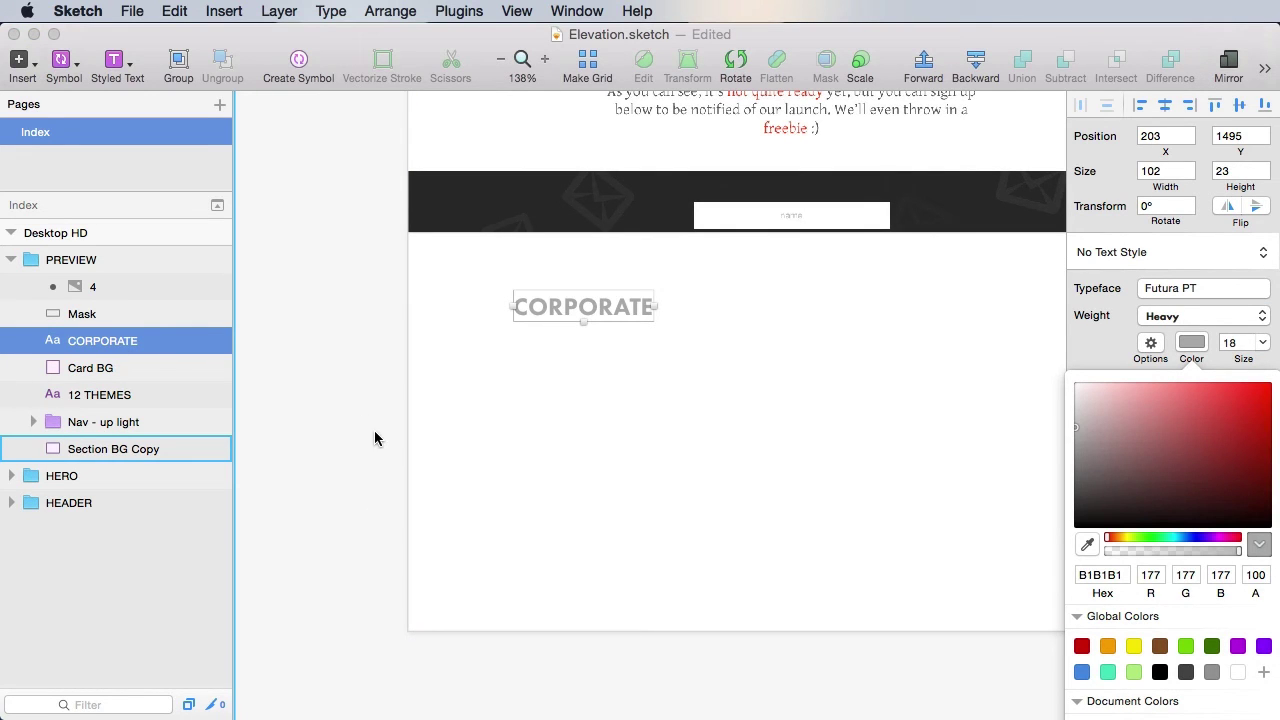
{"action": "left_click", "coordinate": [1170, 316]}
{"action": "left_click", "coordinate": [1183, 291]}
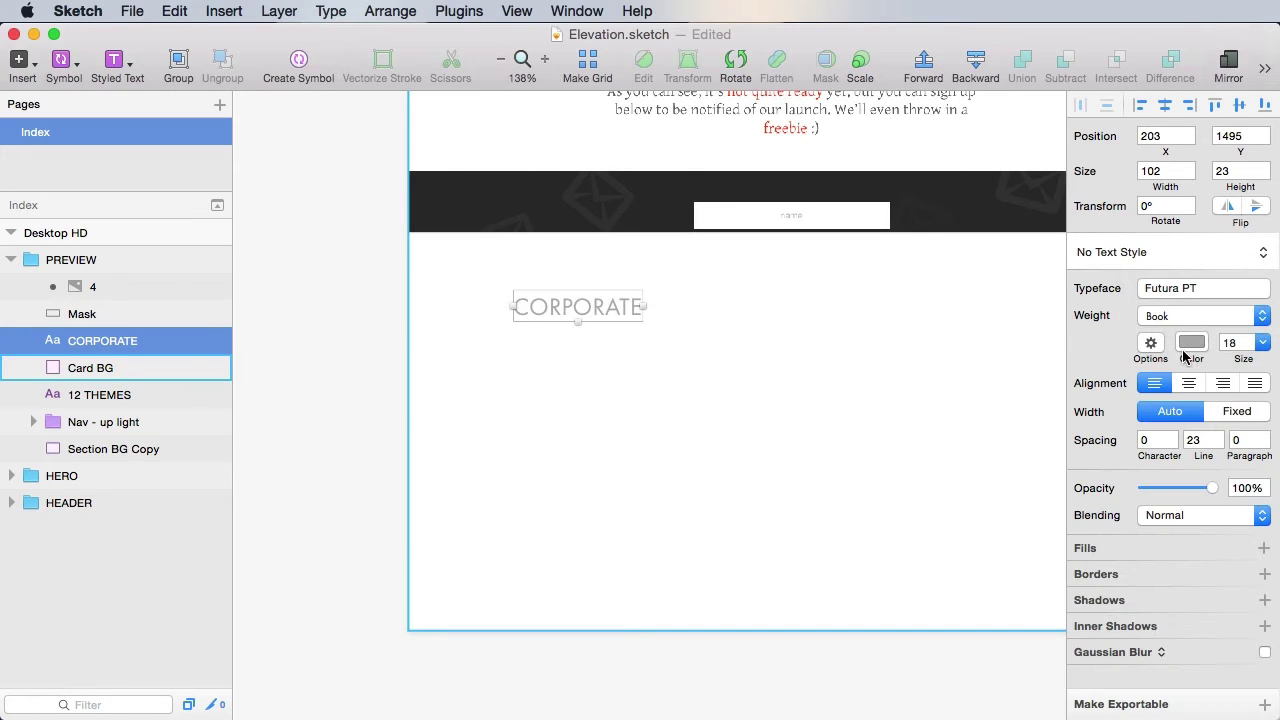
- Set the "CORPORATE" label's font size to 16 and its character spacing to 1
{"action": "left_click", "coordinate": [1241, 342]}
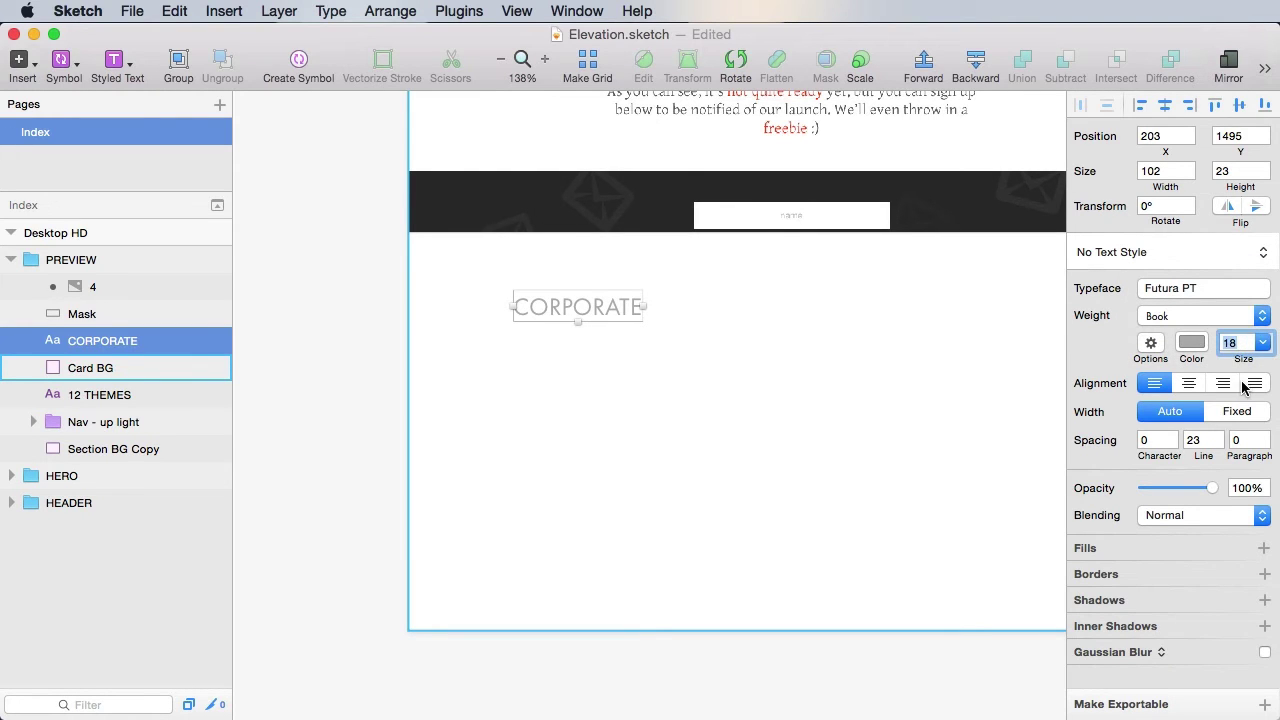
{"action": "type", "text": "16"}
{"action": "key", "text": "Tab"}
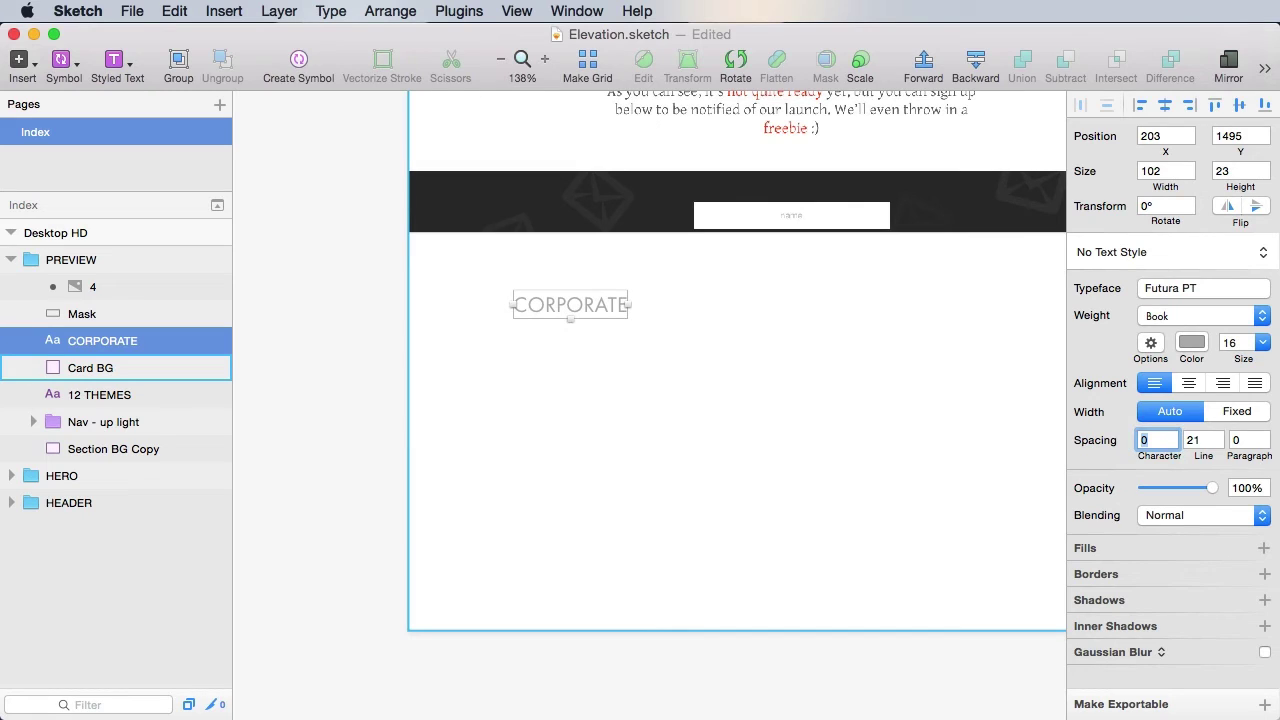
{"action": "type", "text": "1"}
{"action": "key", "text": "Tab"}
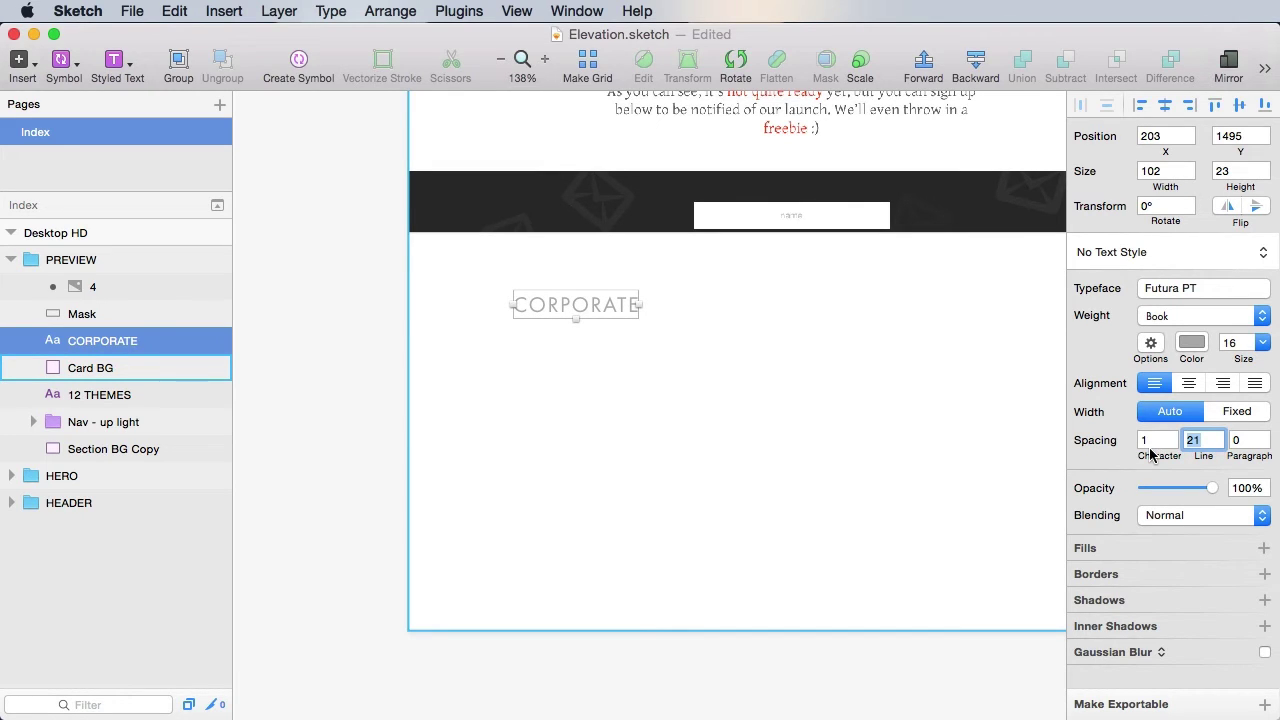
- Create a new text style from the "CORPORATE" label and name it "H6 - left"
{"action": "left_click", "coordinate": [1127, 254]}
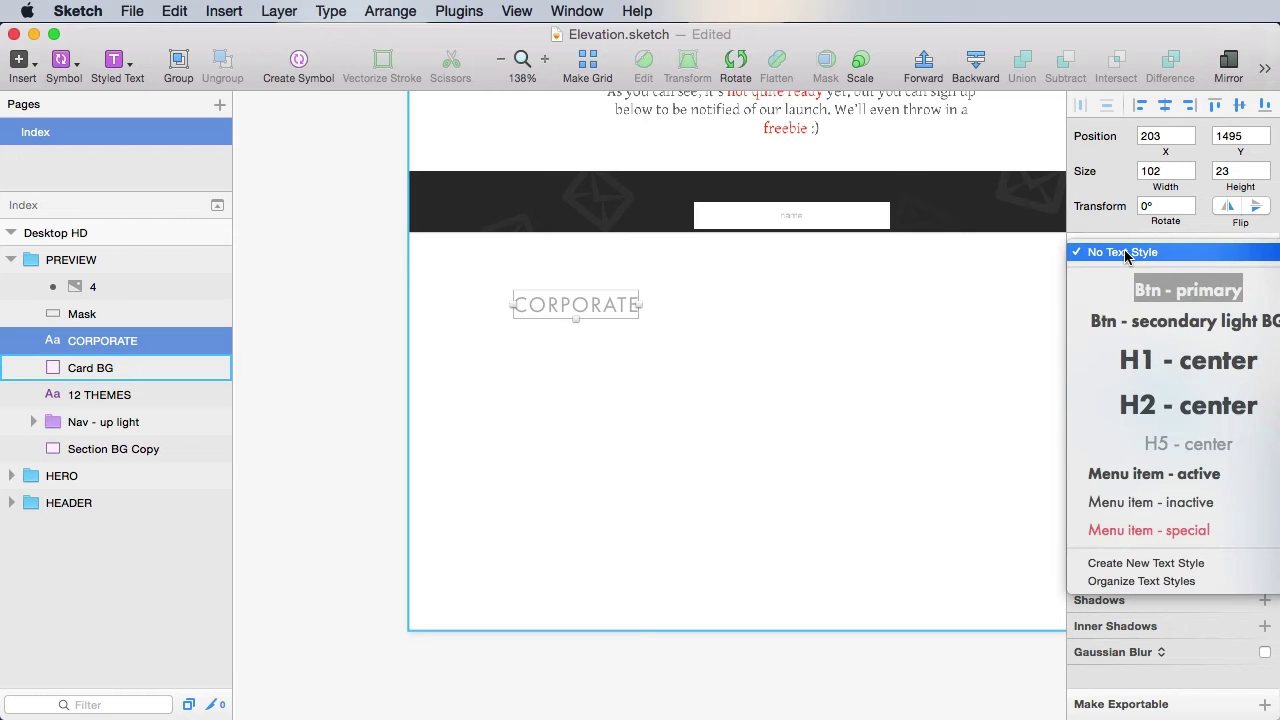
{"action": "left_click", "coordinate": [1155, 565]}
{"action": "type", "text": "H"}
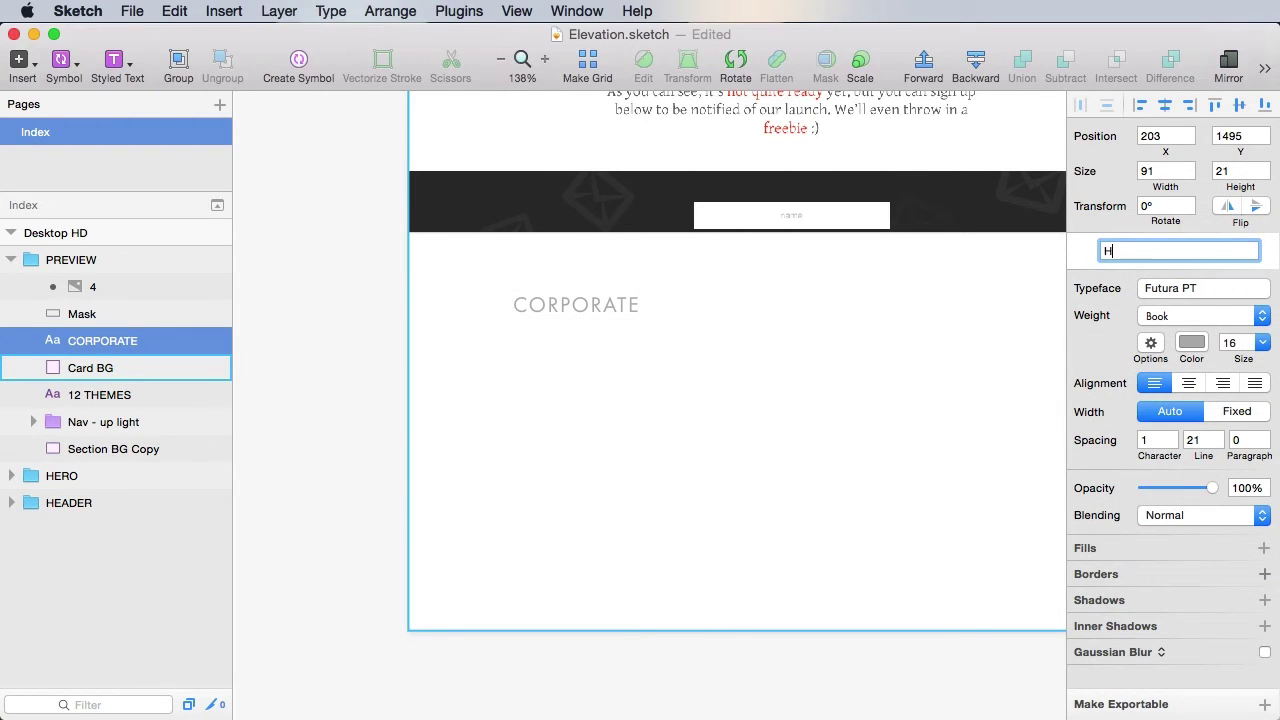
{"action": "type", "text": "6 - left"}
{"action": "key", "text": "Return"}
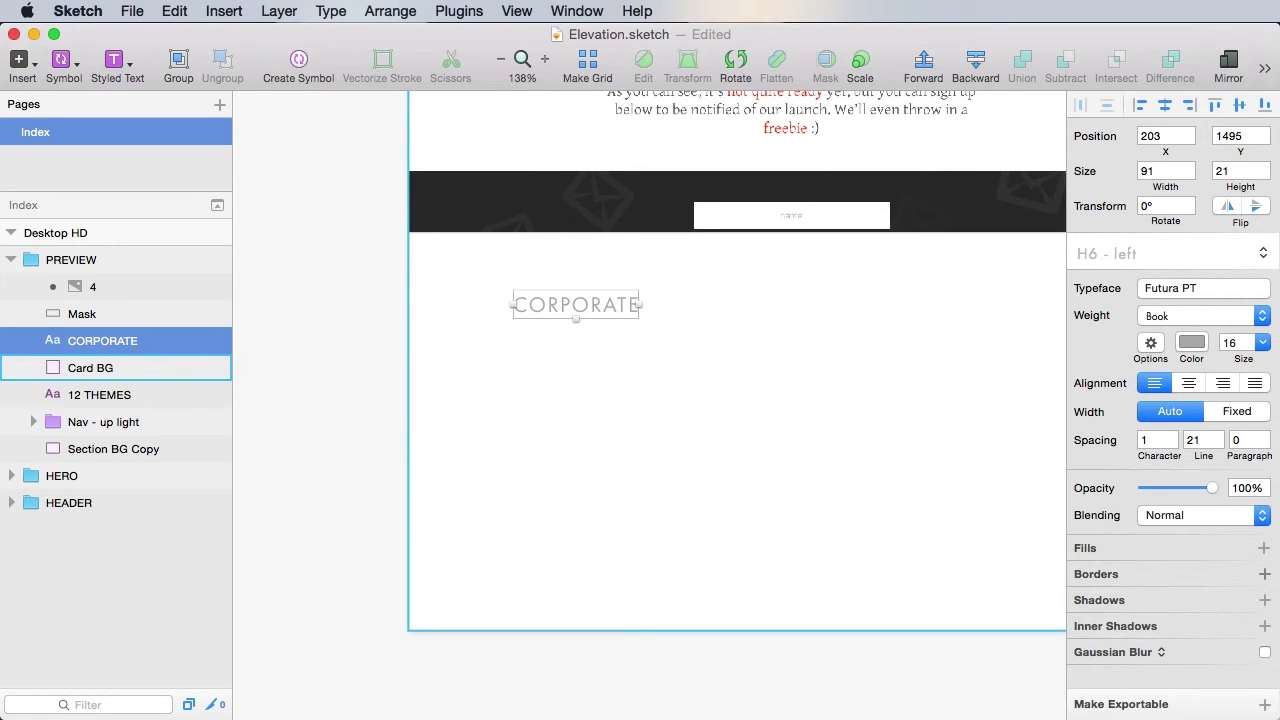
- Move the "CORPORATE" label left until it sits 60 px from the card's left edge
{"action": "key", "text": "alt"}
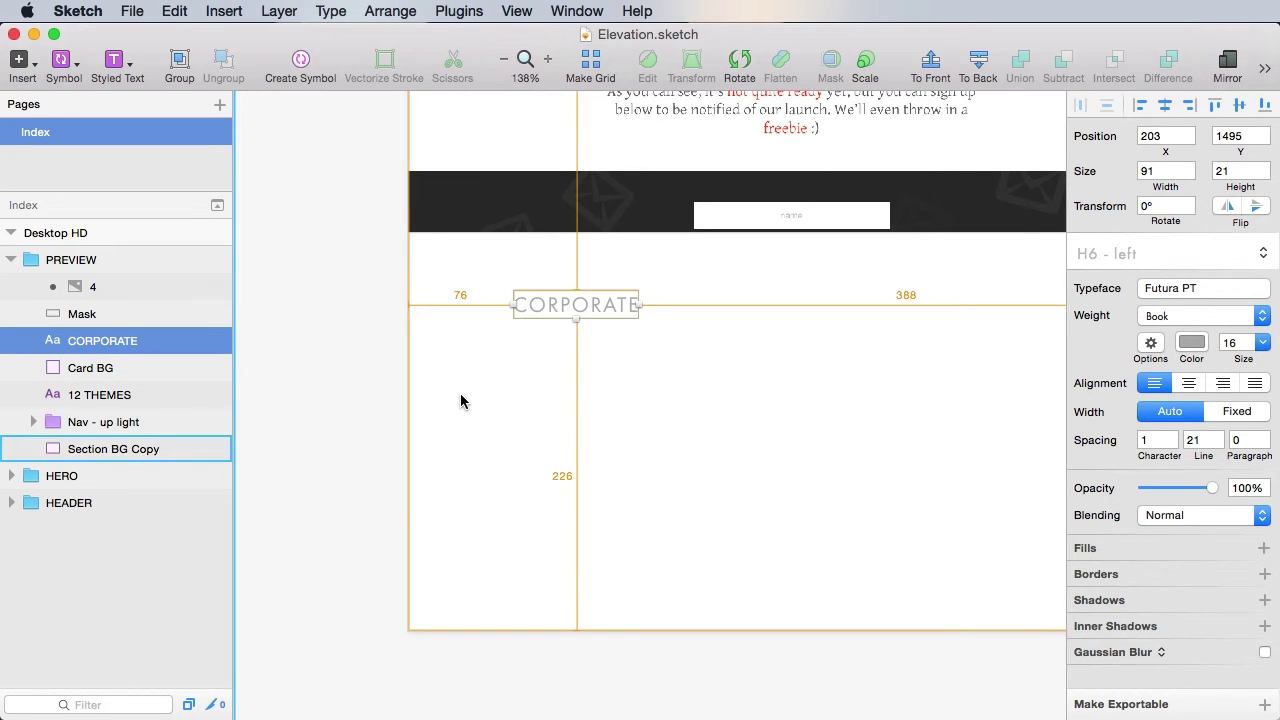
{"action": "key", "text": "shift+Left"}
{"action": "key", "text": "Left"}
{"action": "key", "text": "Left"}
{"action": "key", "text": "Left"}
{"action": "key", "text": "Left"}
{"action": "key", "text": "Left"}
{"action": "key", "text": "Left"}
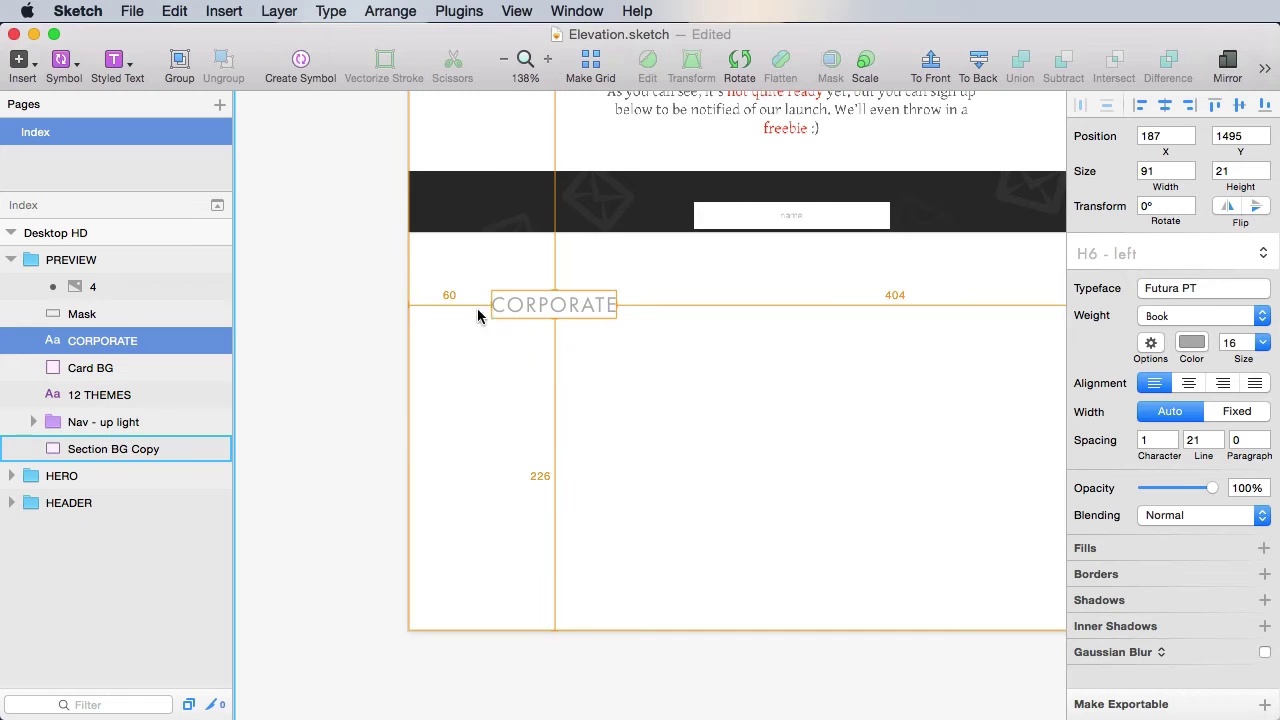
- Move the "CORPORATE" label down below the Quill image to a Y position of 1543 px
{"action": "key", "text": "Down"}
{"action": "key", "text": "Down"}
{"action": "key", "text": "Down"}
{"action": "key", "text": "Down"}
{"action": "key", "text": "Down"}
{"action": "key", "text": "Down"}
{"action": "key", "text": "Down"}
{"action": "key", "text": "Down"}
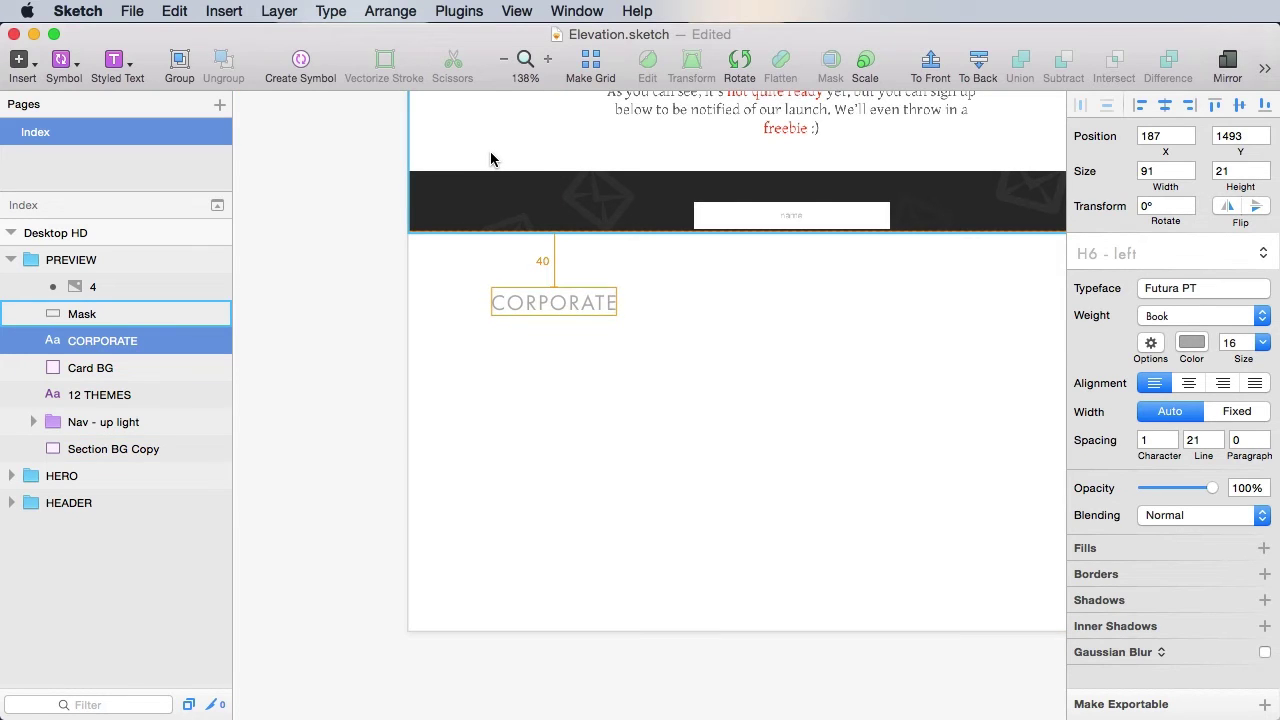
{"action": "key", "text": "shift+Down"}
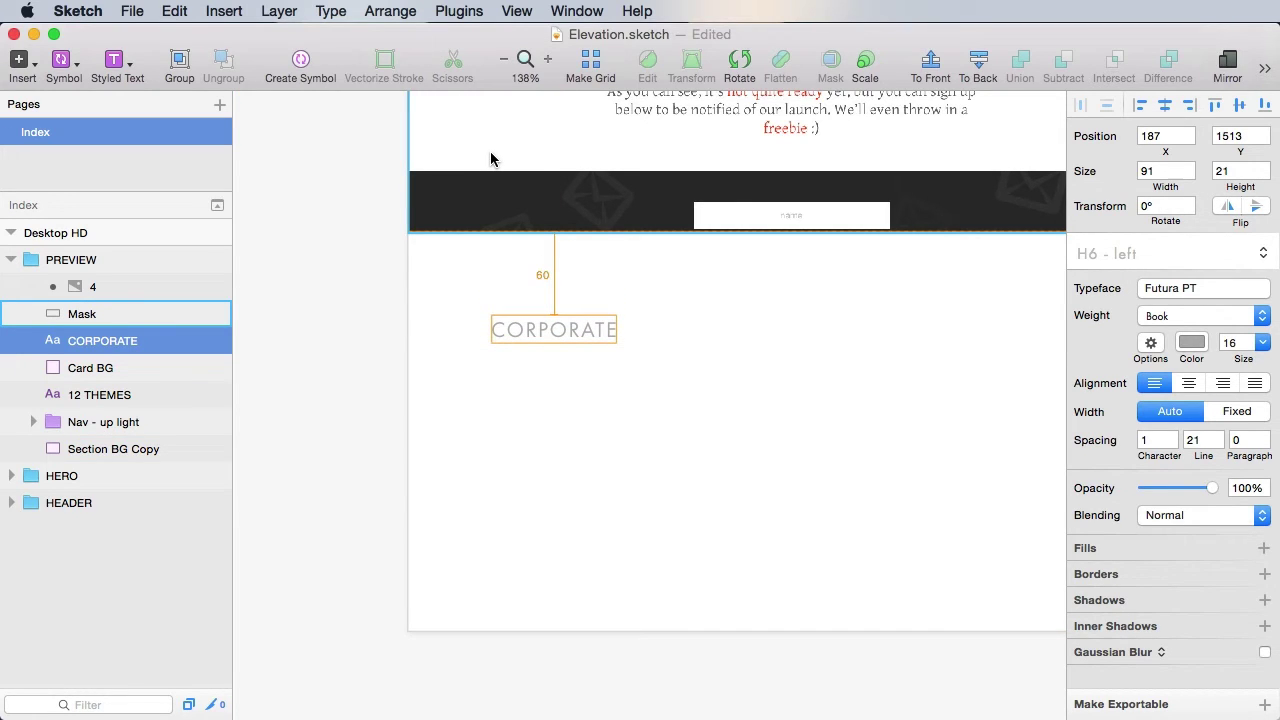
{"action": "key", "text": "shift+Down"}
{"action": "key", "text": "shift+Down"}
{"action": "key", "text": "shift+Down"}
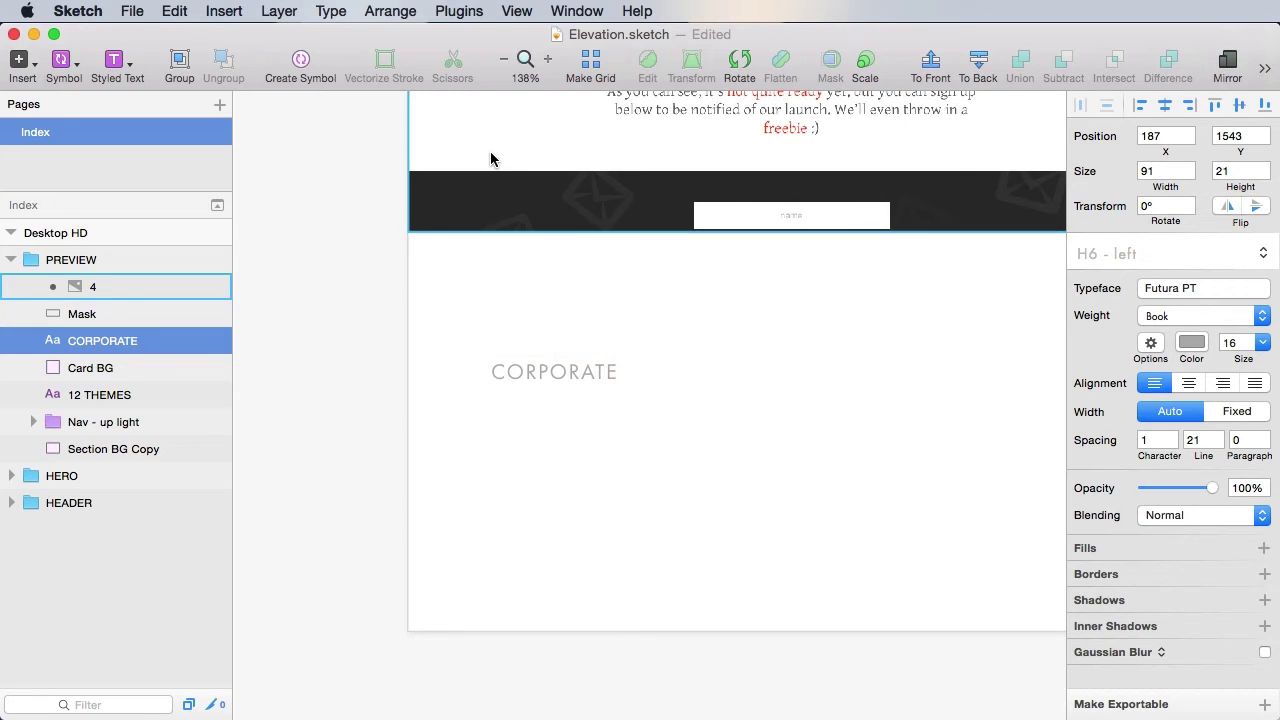
{"action": "double_click", "coordinate": [394, 410], "text": "alt"}
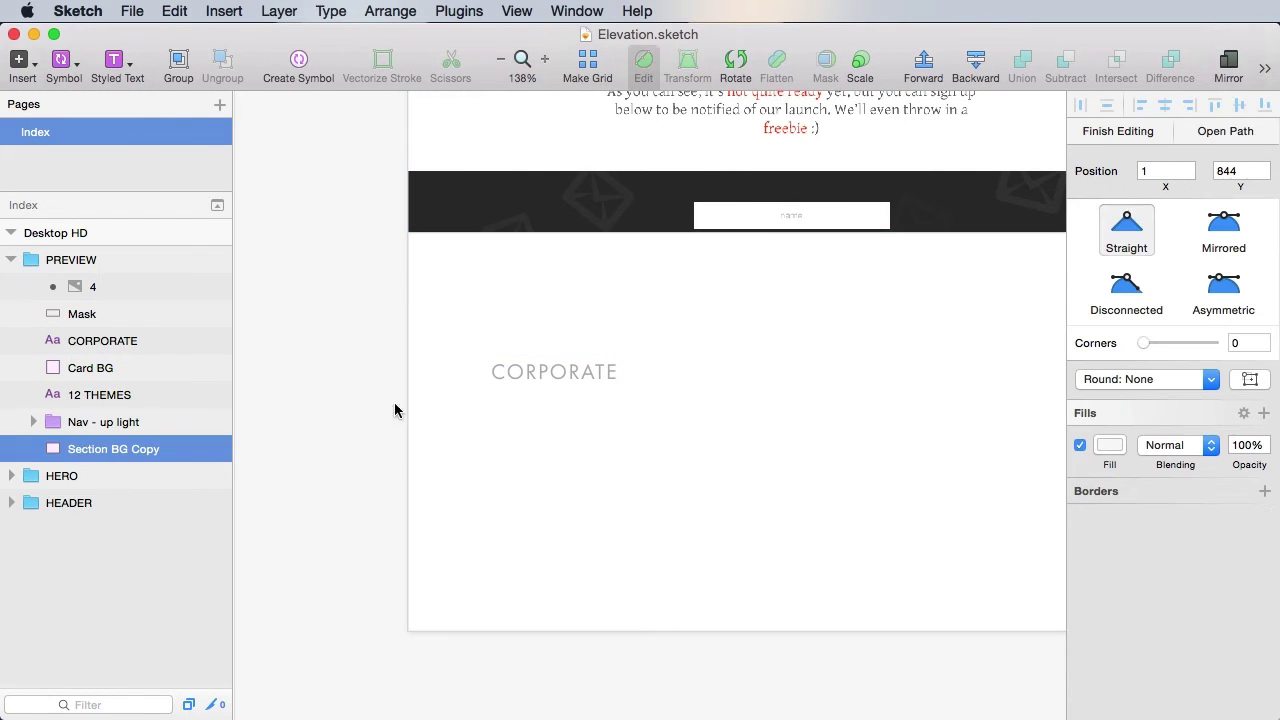
- Insert a text layer reading "Fireworks" below the "CORPORATE" label and set its colour to 4F4F4F
{"action": "left_click", "coordinate": [594, 437]}
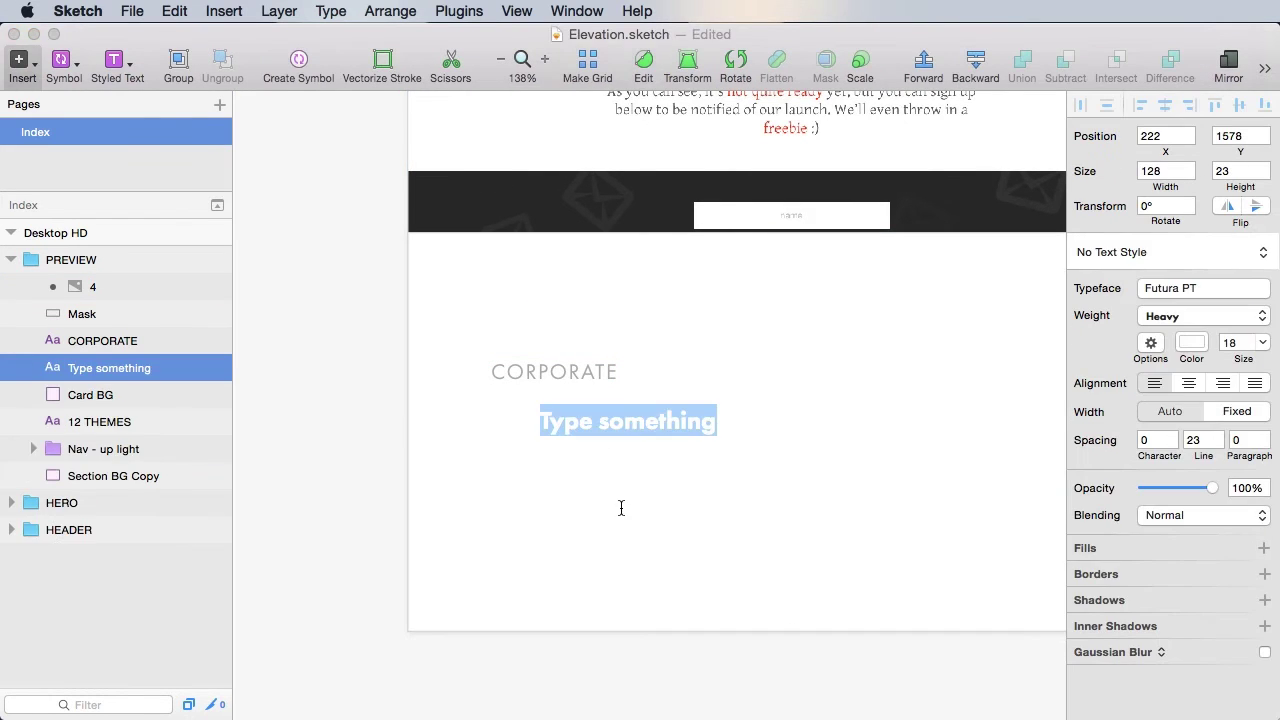
{"action": "key", "text": "BackSpace"}
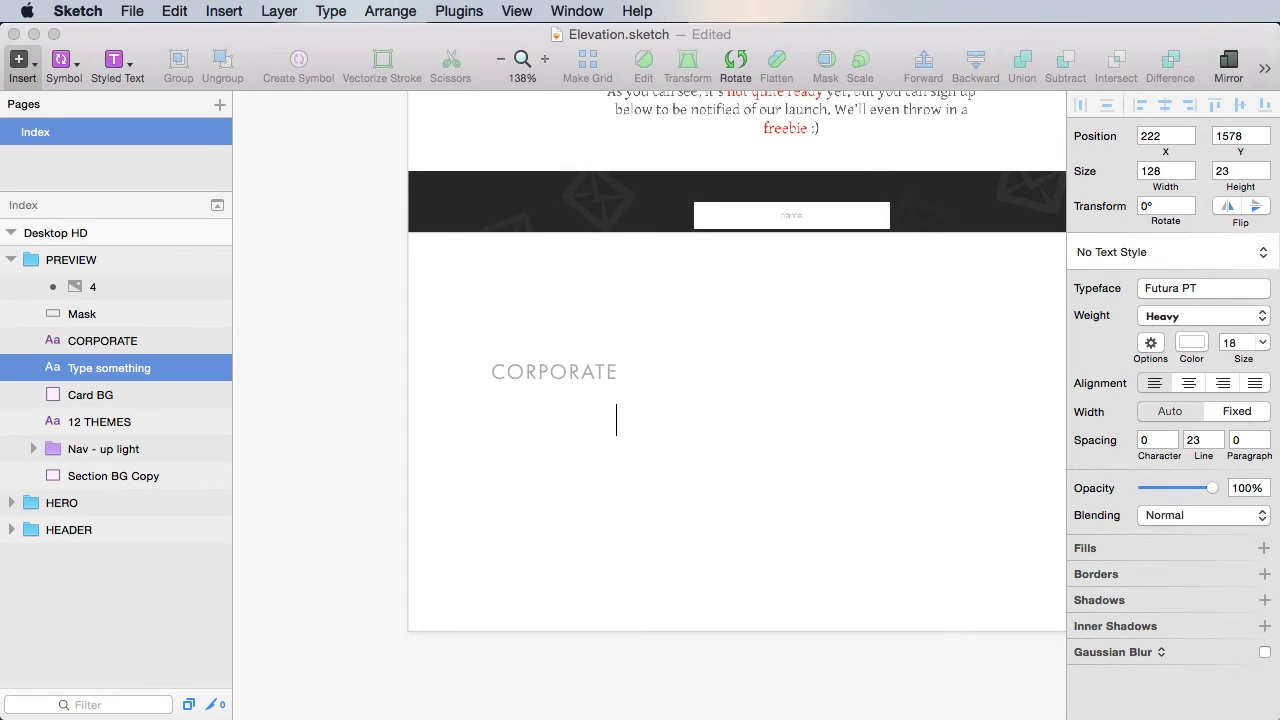
{"action": "key", "text": "Escape"}
{"action": "key", "text": "ctrl+c"}
{"action": "left_click", "coordinate": [790, 110]}
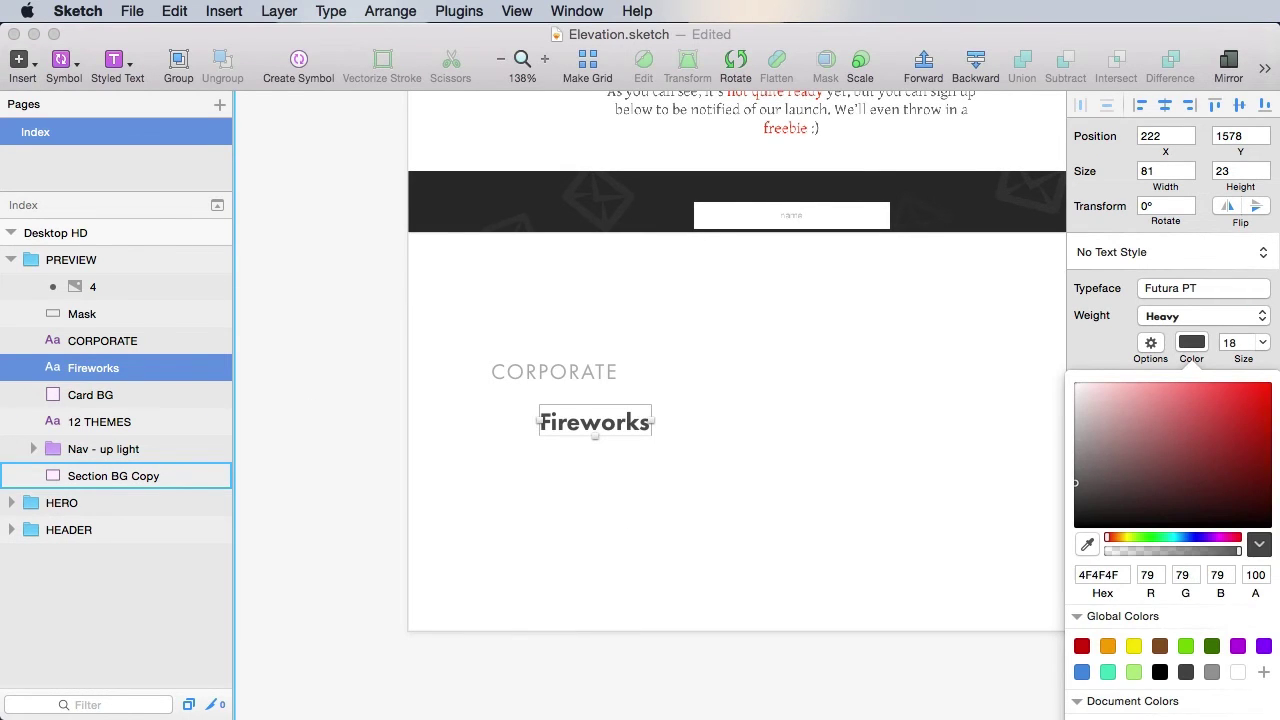
{"action": "left_click", "coordinate": [370, 495]}
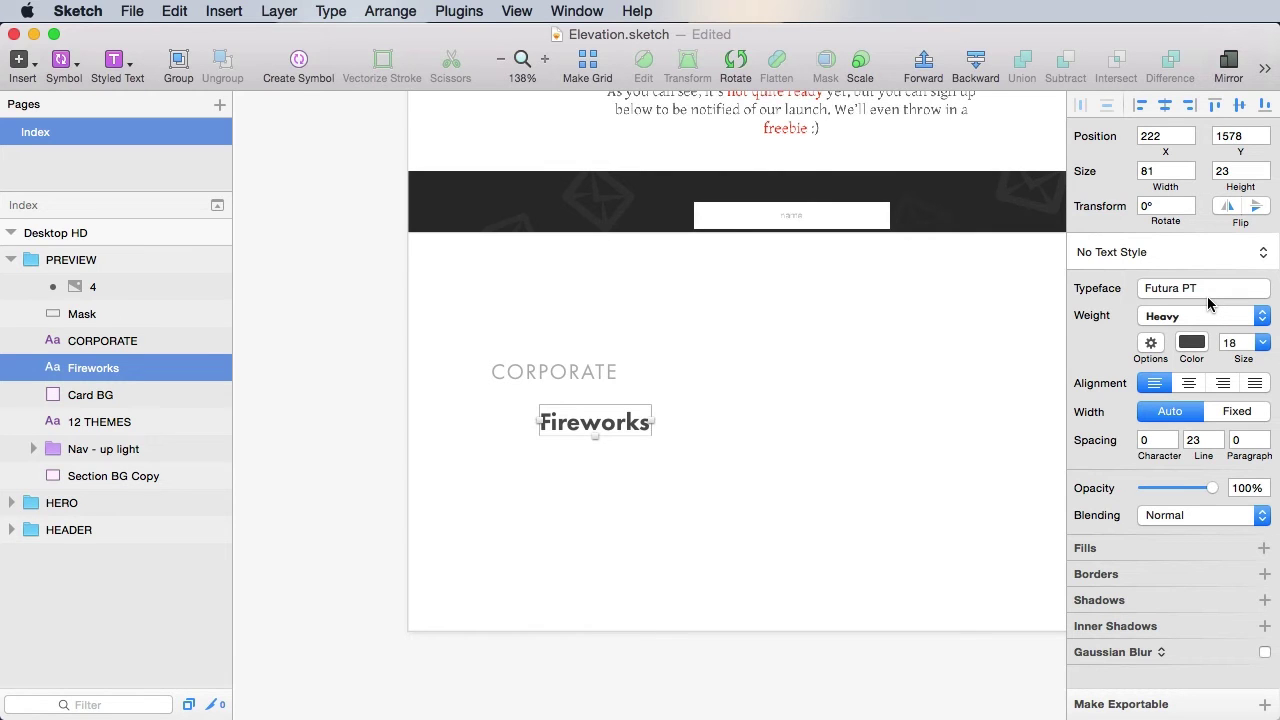
- Set the "Fireworks" title's font size to 40 and align it with the left edge of "CORPORATE", 10 px below it
{"action": "left_click", "coordinate": [1171, 256]}
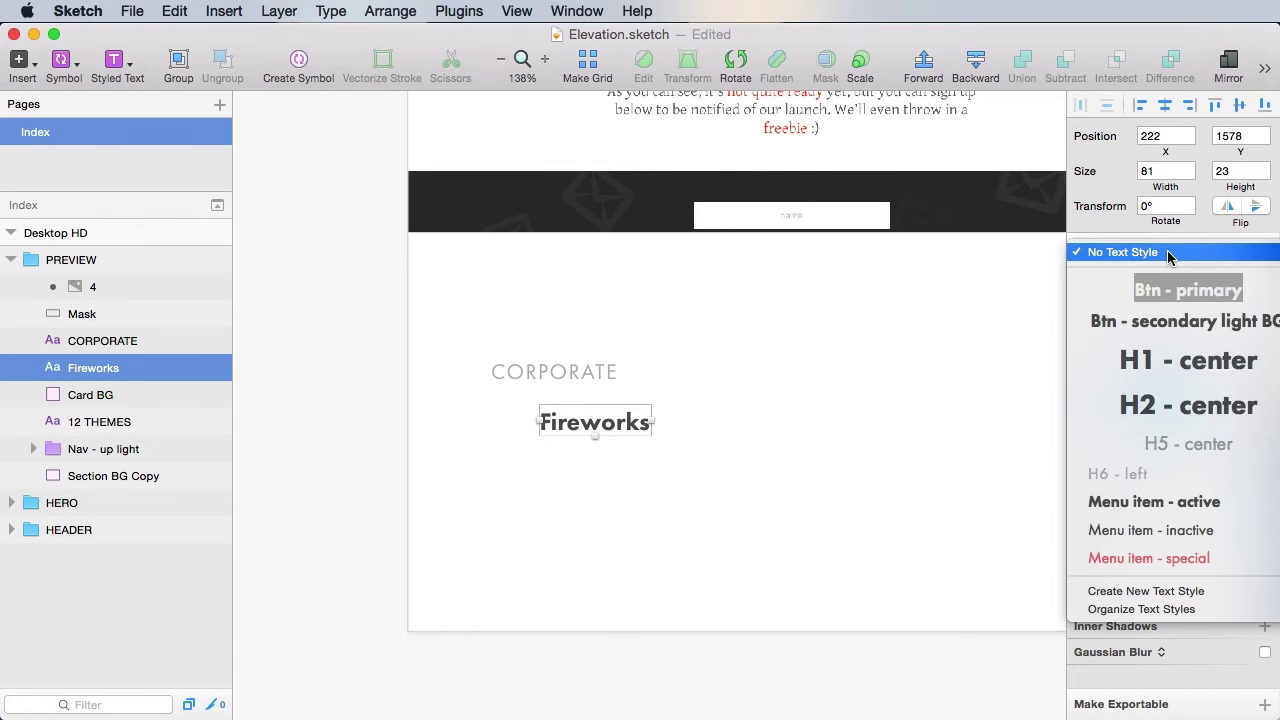
{"action": "left_click", "coordinate": [1168, 256]}
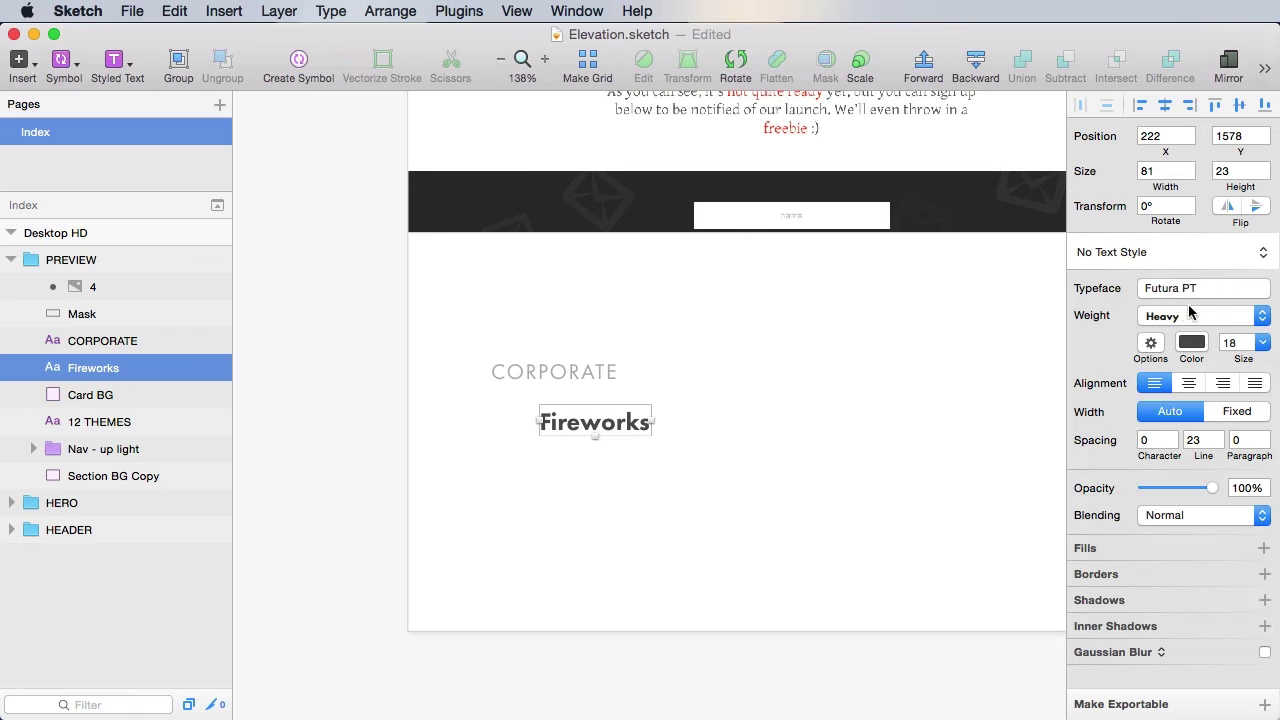
{"action": "left_click", "coordinate": [1237, 342]}
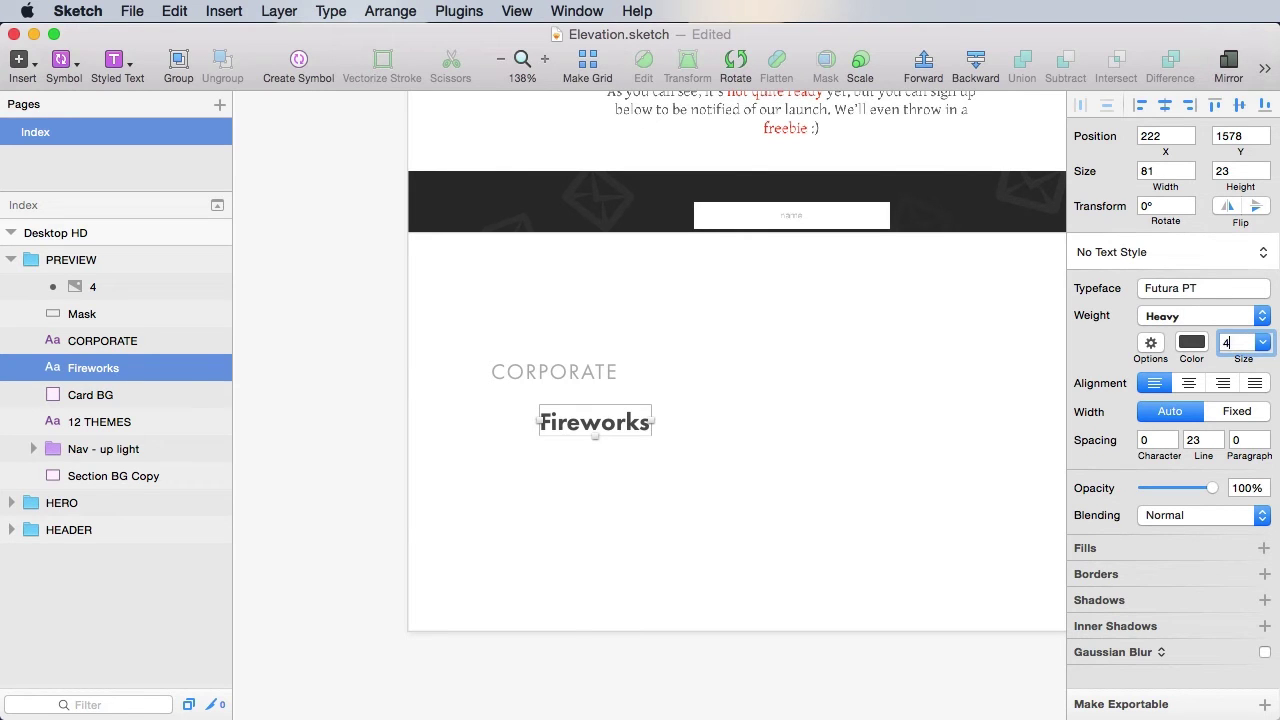
{"action": "left_click", "coordinate": [688, 436]}
{"action": "left_click_drag", "start_coordinate": [688, 436], "coordinate": [628, 432]}
{"action": "key", "text": "alt"}
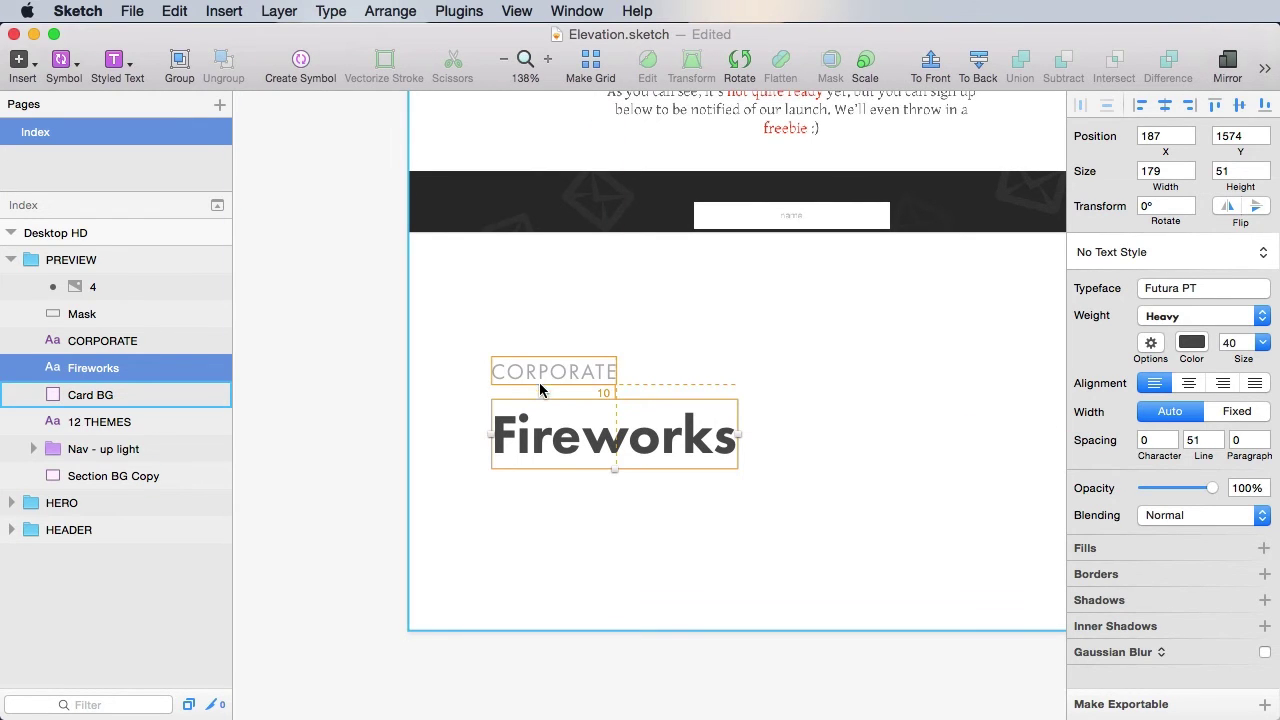
- Create a text style named "H3 - left" from the "Fireworks" title and move the title up 10 px
{"action": "left_click", "coordinate": [1163, 252]}
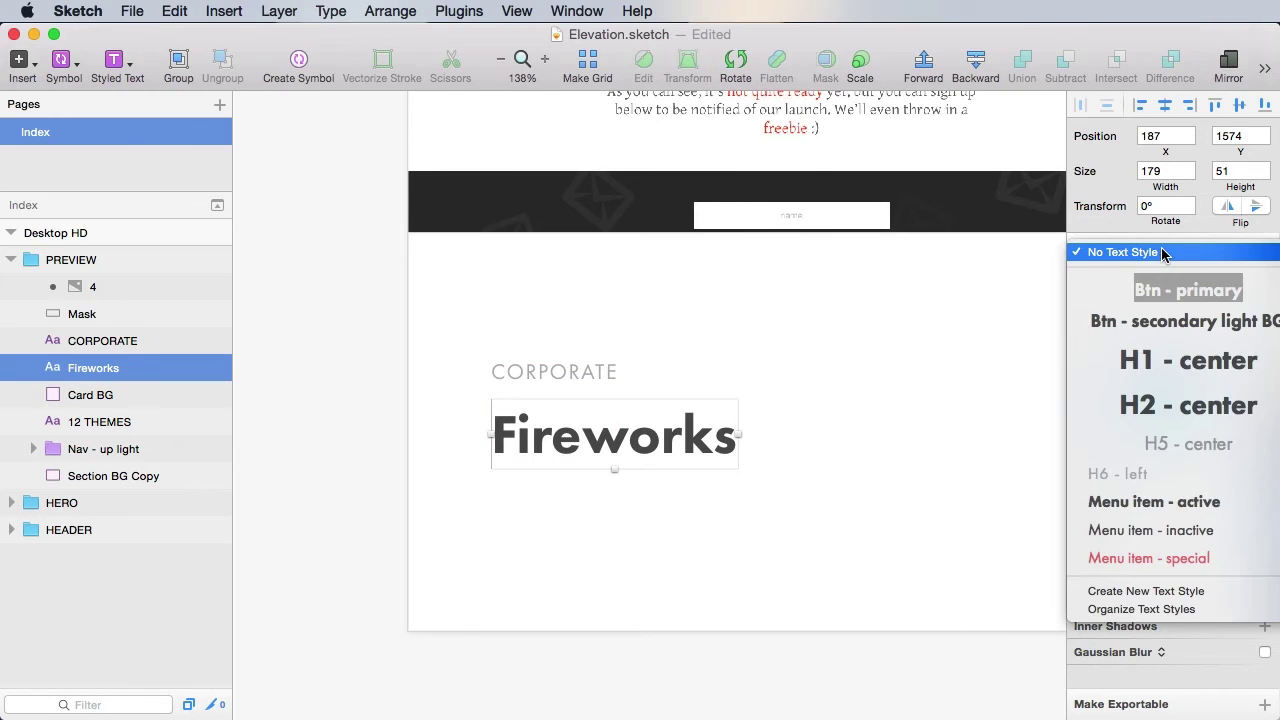
{"action": "left_click", "coordinate": [1158, 591]}
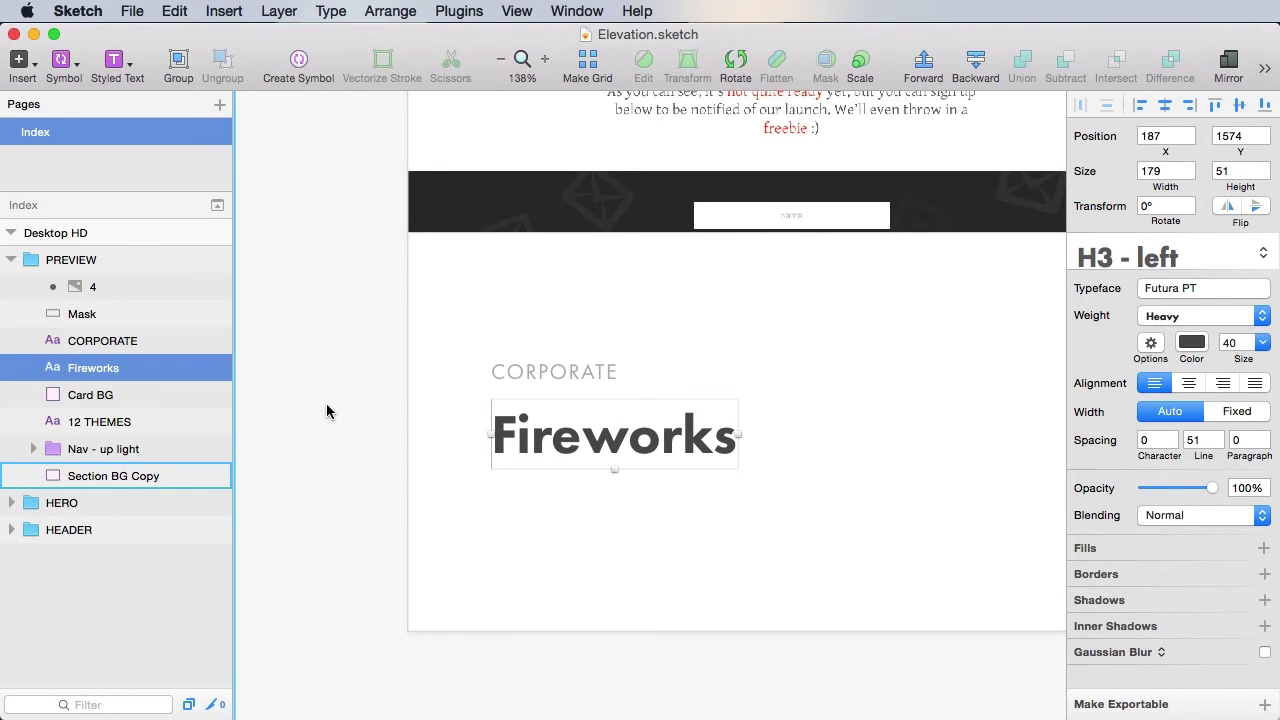
{"action": "scroll", "coordinate": [326, 409], "scroll_direction": "down", "scroll_amount": 3}
{"action": "scroll", "coordinate": [326, 409], "scroll_direction": "right", "scroll_amount": 3}
{"action": "key", "text": "shift+Up"}
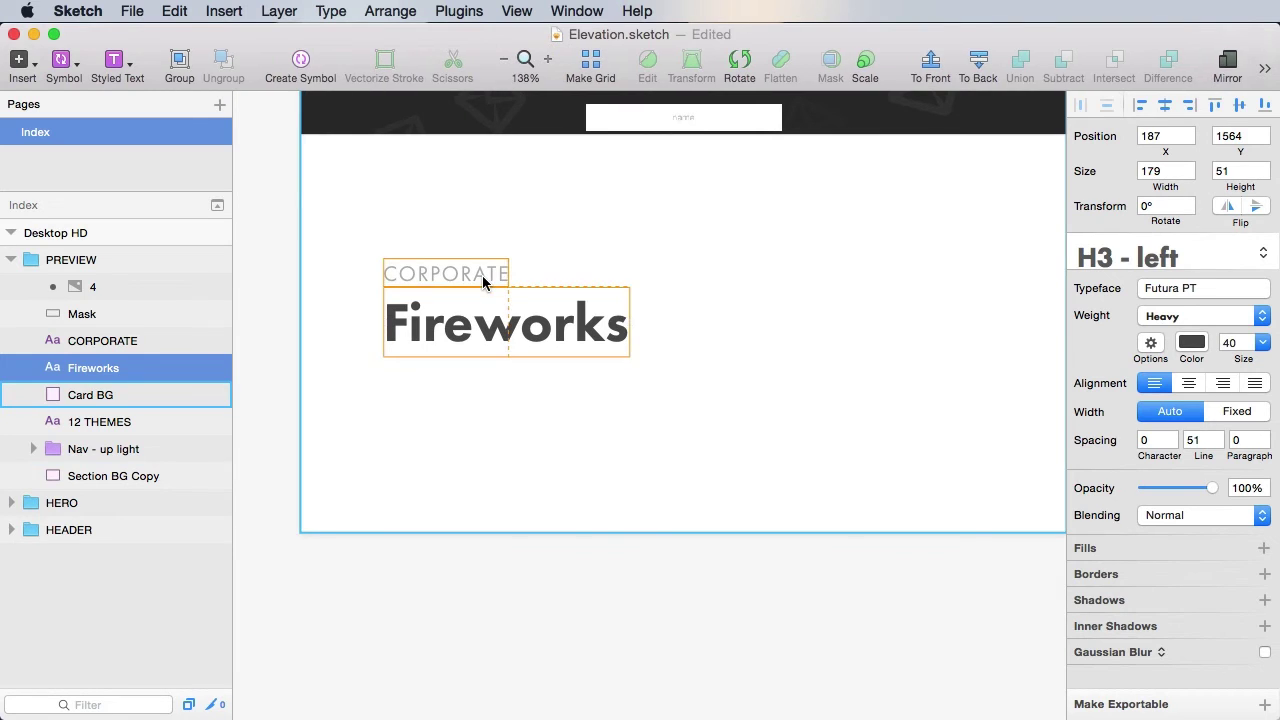
{"action": "double_click", "coordinate": [571, 626]}
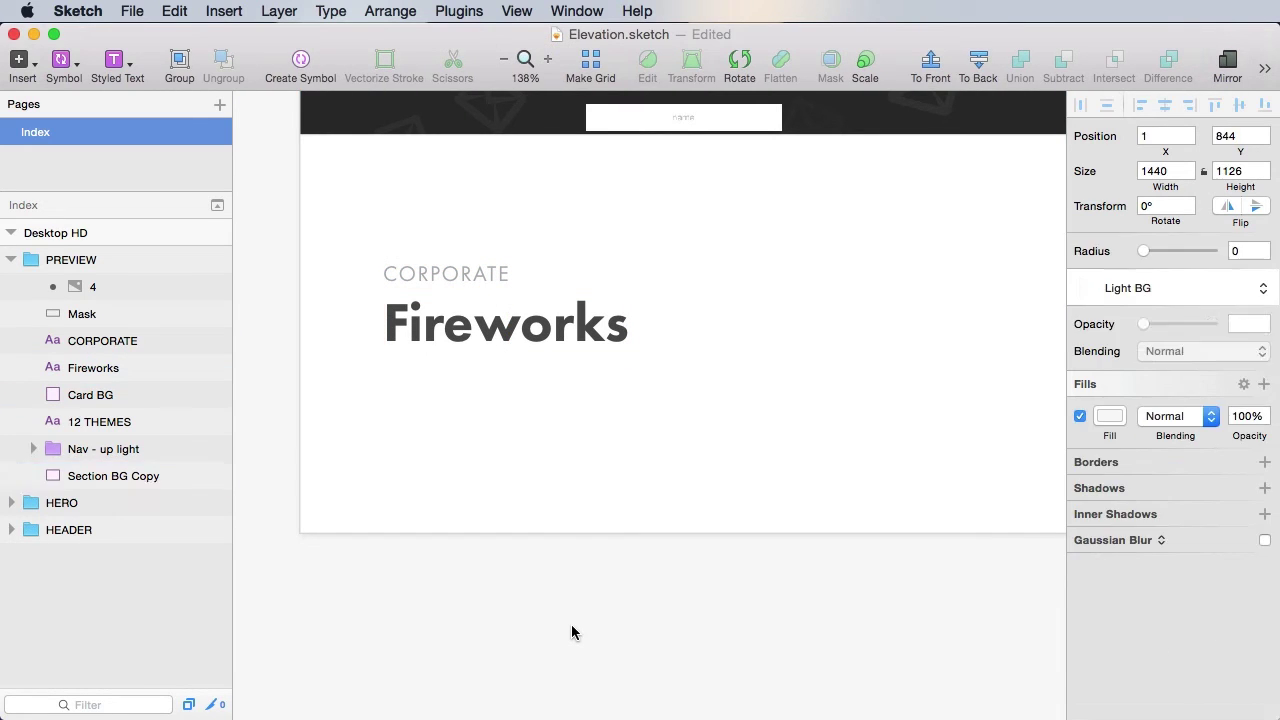
{"action": "left_click", "coordinate": [500, 325]}
{"action": "left_click", "coordinate": [463, 276]}
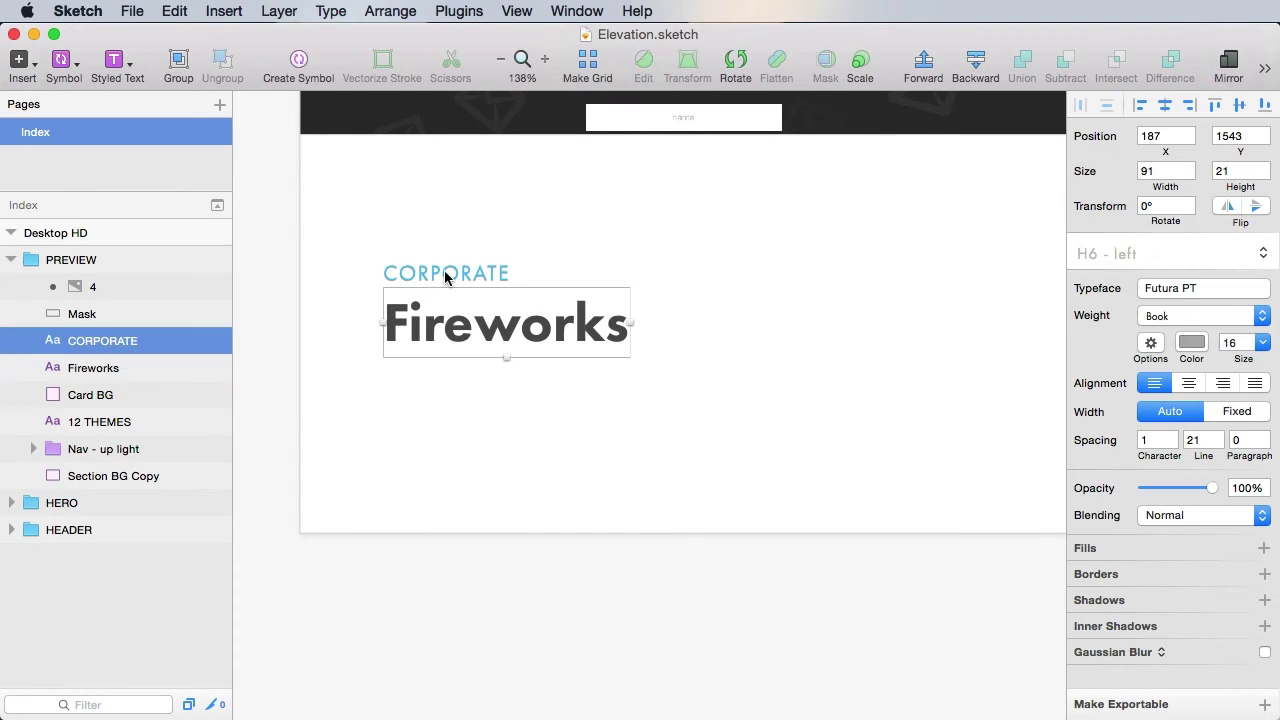
{"action": "left_click", "coordinate": [566, 617]}
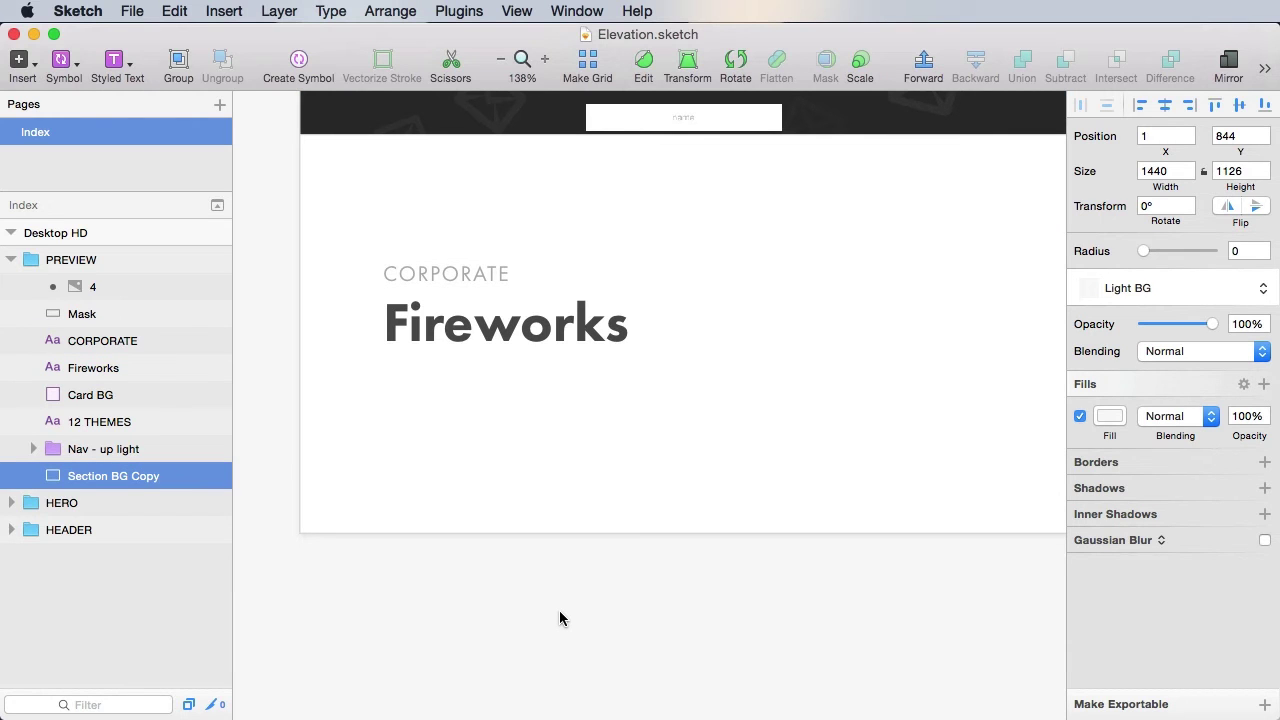
{"action": "left_click_drag", "start_coordinate": [893, 631], "coordinate": [847, 610]}
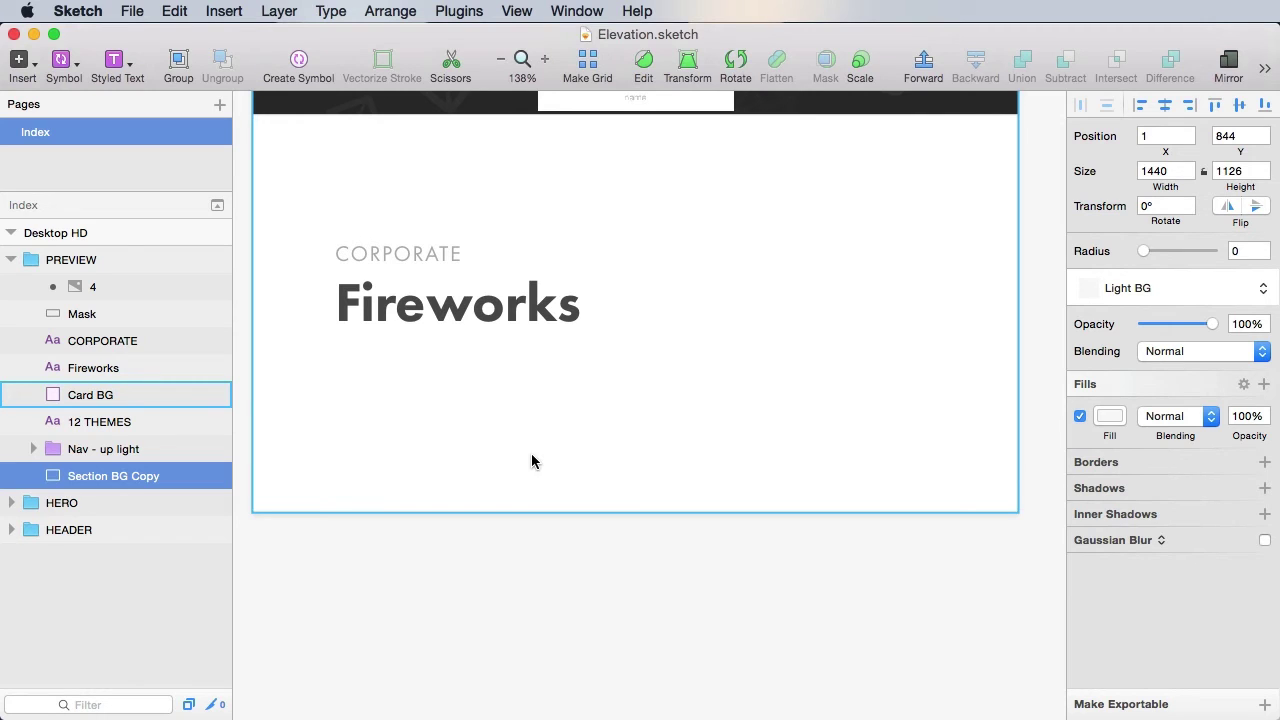
- Draw a rectangle about 124 by 13 px below the "Fireworks" title, starting at its left edge, and apply the "Thick HR" shared style
{"action": "left_click", "coordinate": [369, 371]}
{"action": "key", "text": "r"}
{"action": "left_click_drag", "start_coordinate": [335, 418], "coordinate": [508, 435]}
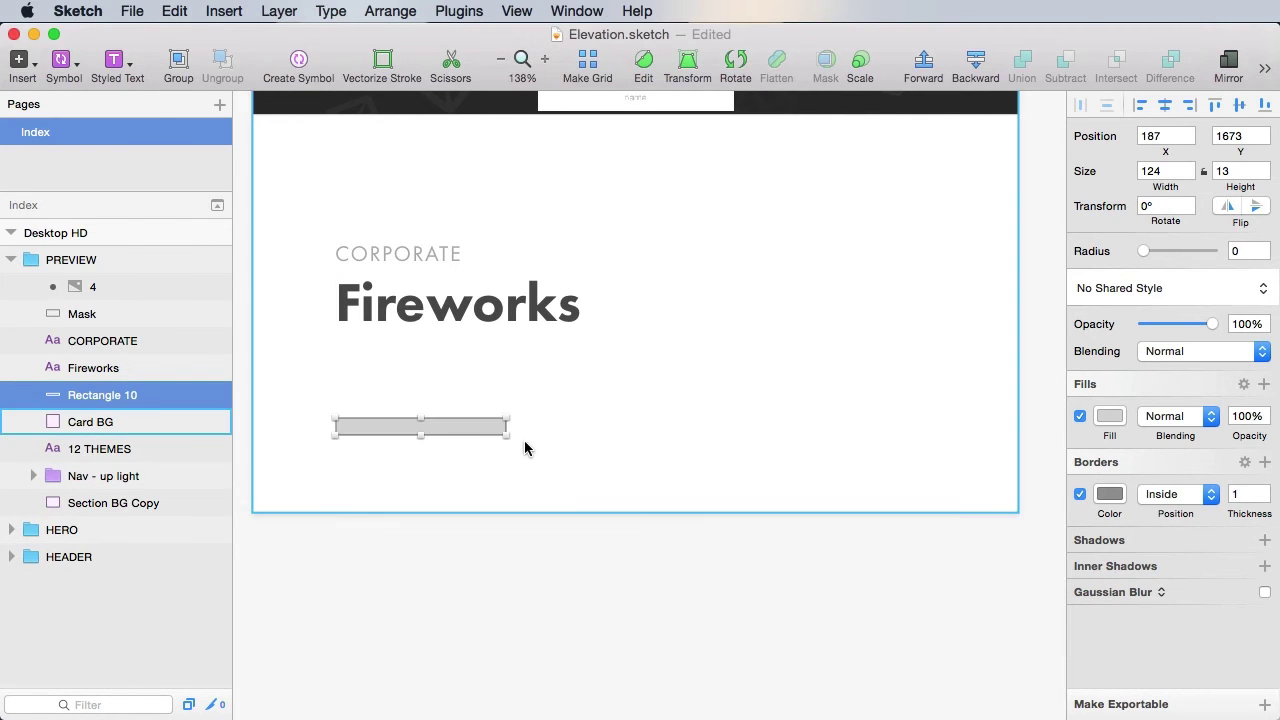
{"action": "left_click", "coordinate": [1147, 295]}
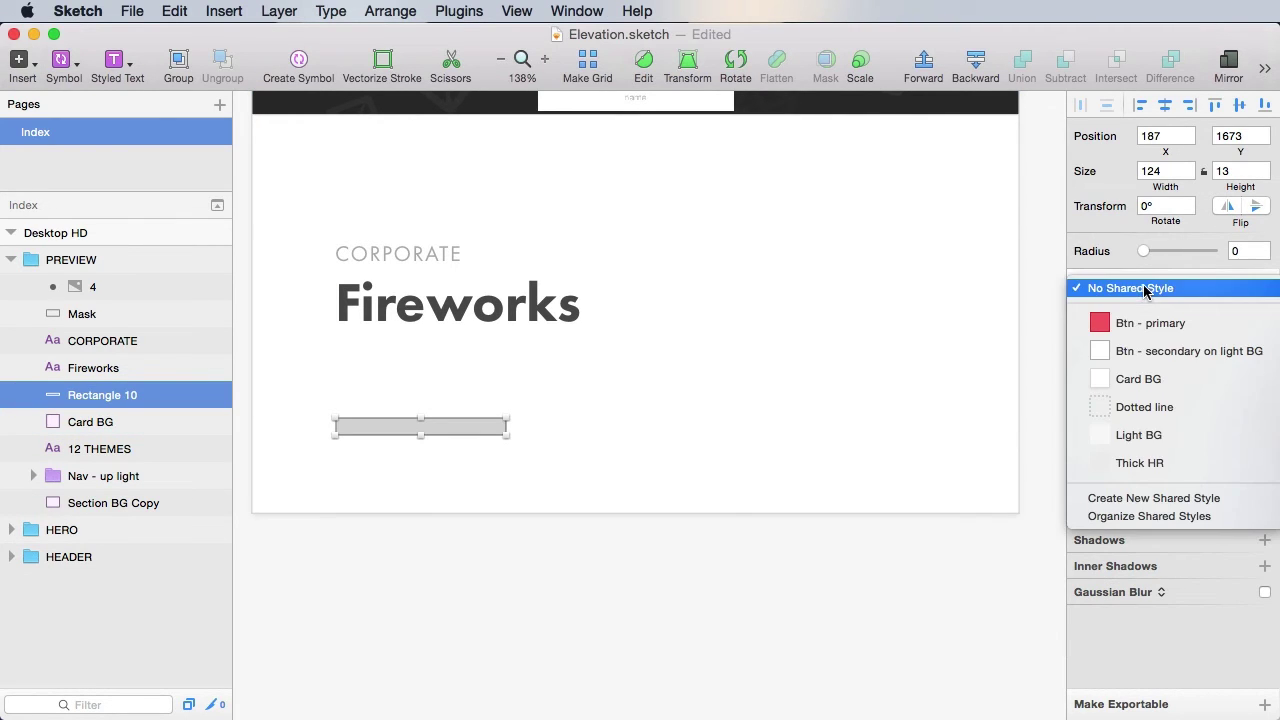
{"action": "left_click", "coordinate": [1125, 460]}
{"action": "left_click", "coordinate": [641, 588]}
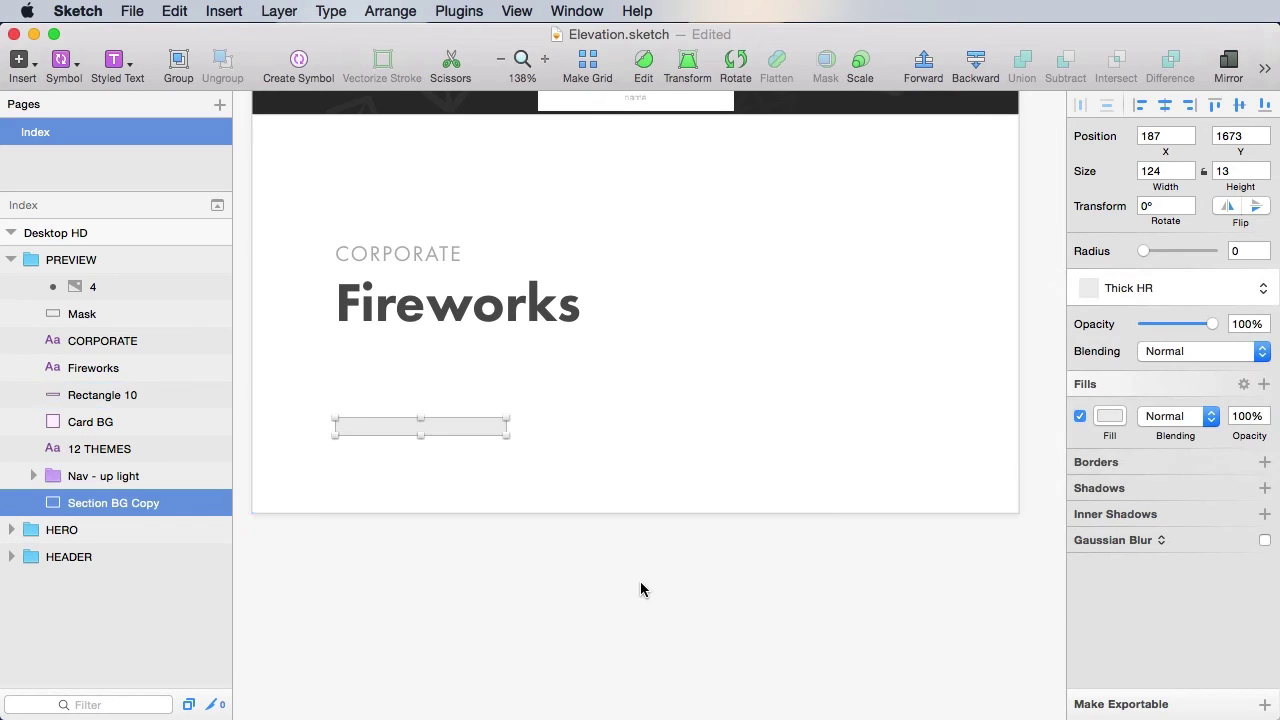
- Set the divider rectangle's corner radius to 5 and its height to 5 px
{"action": "left_click", "coordinate": [486, 431]}
{"action": "left_click", "coordinate": [1248, 252]}
{"action": "type", "text": "5"}
{"action": "key", "text": "Tab"}
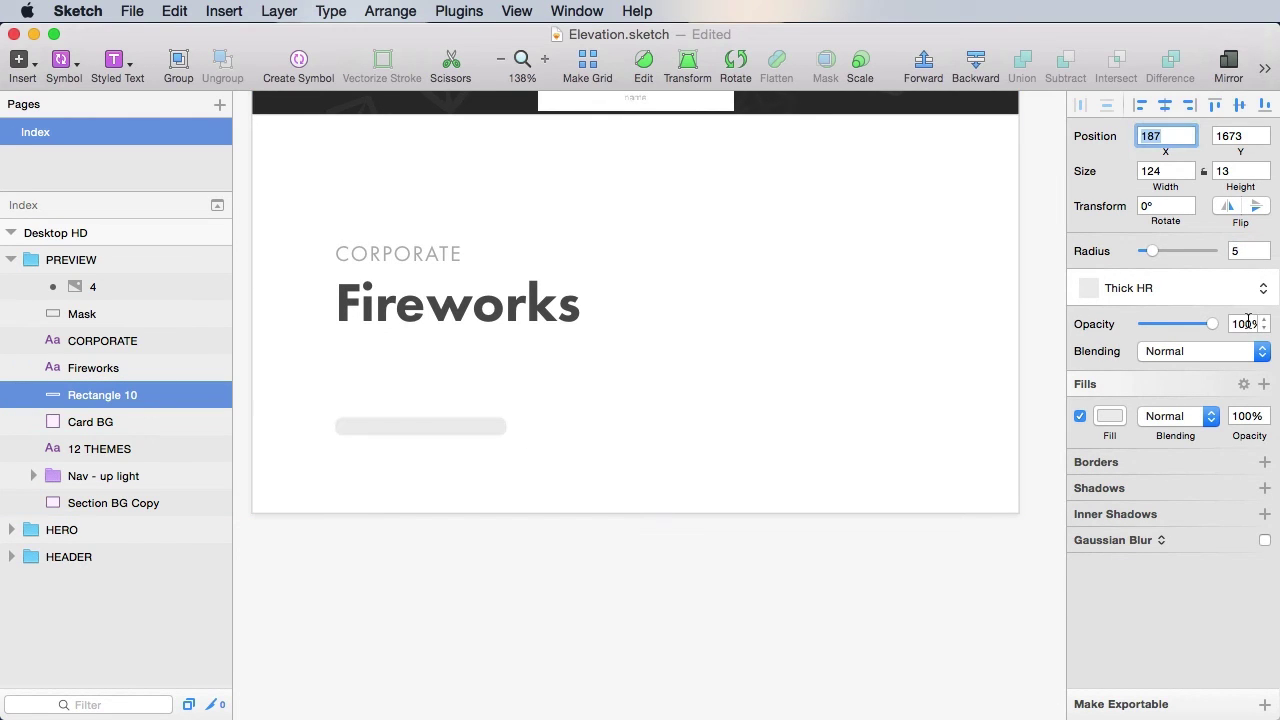
{"action": "left_click", "coordinate": [1234, 170]}
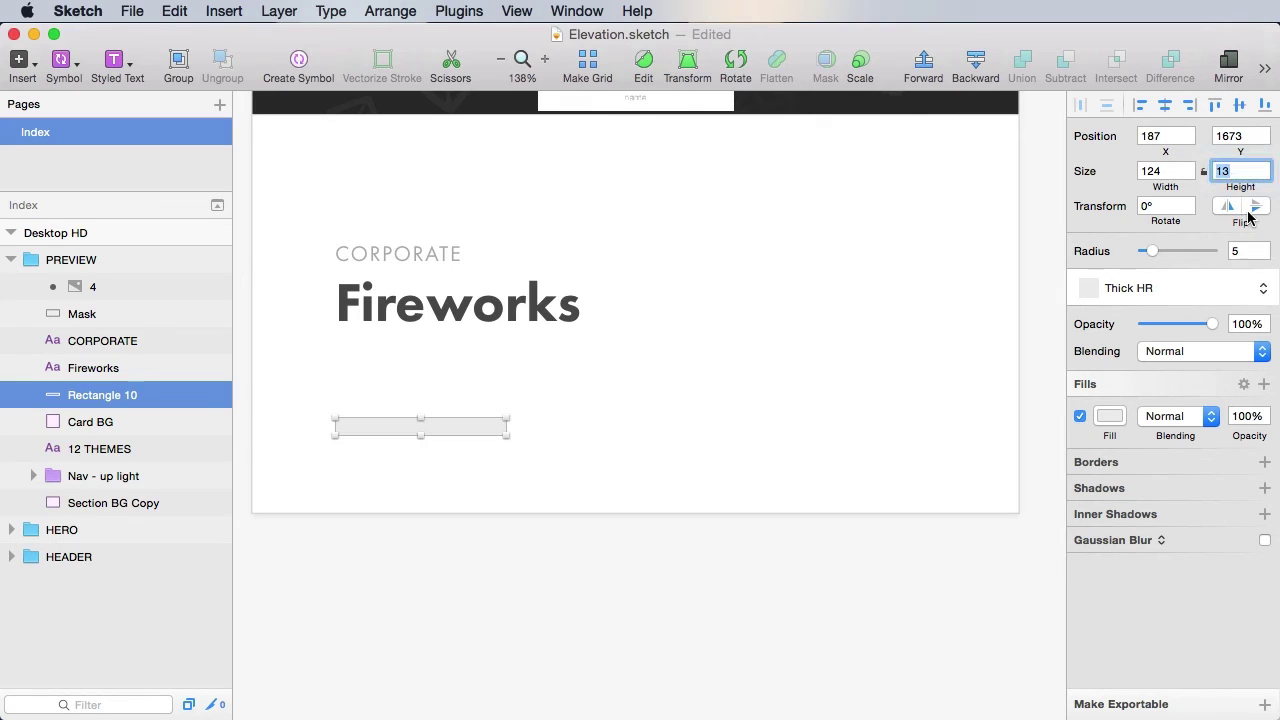
{"action": "type", "text": "5"}
{"action": "key", "text": "Tab"}
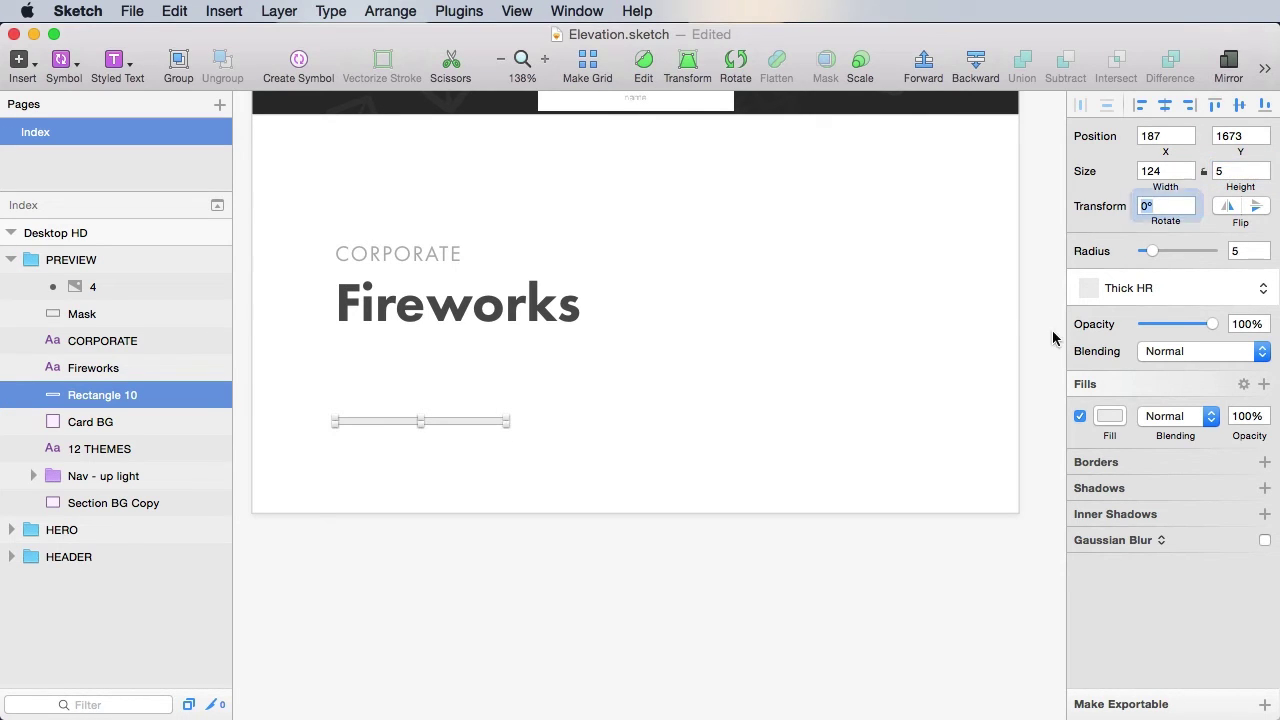
{"action": "left_click", "coordinate": [739, 595]}
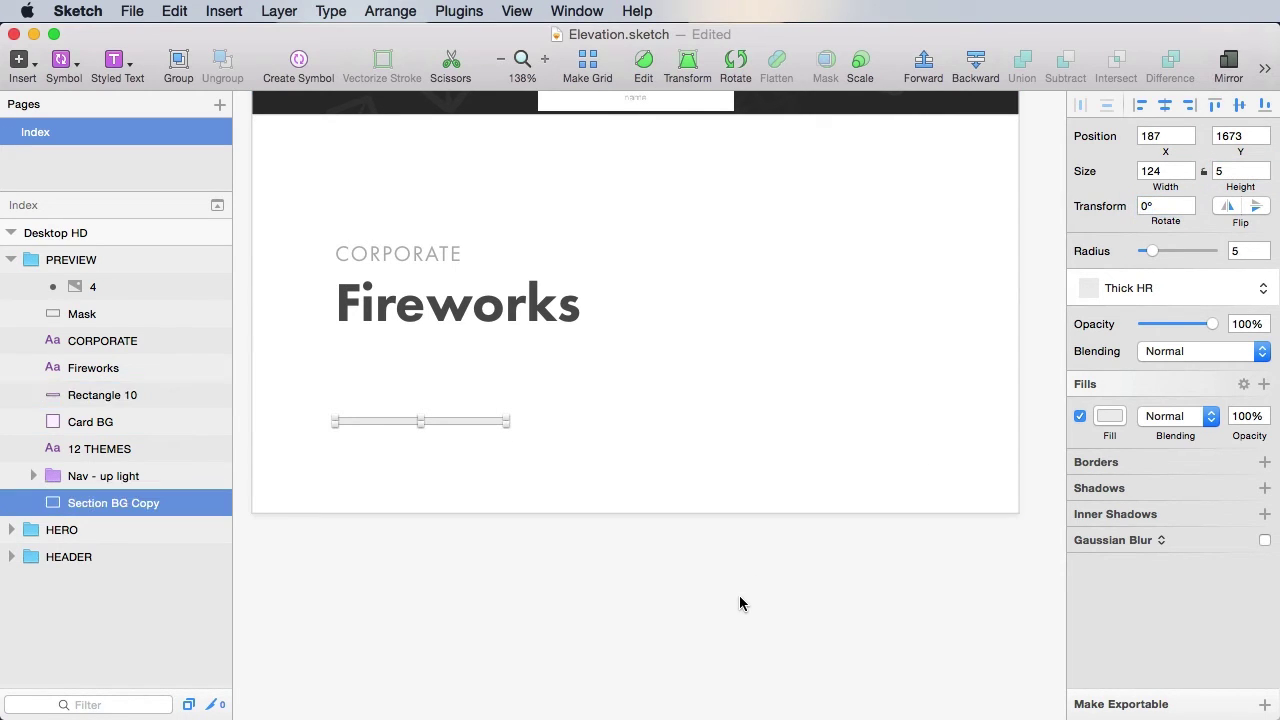
- Set the divider's width to 435 px by subtracting 120 from the card's width of 555 px
{"action": "left_click", "coordinate": [489, 428]}
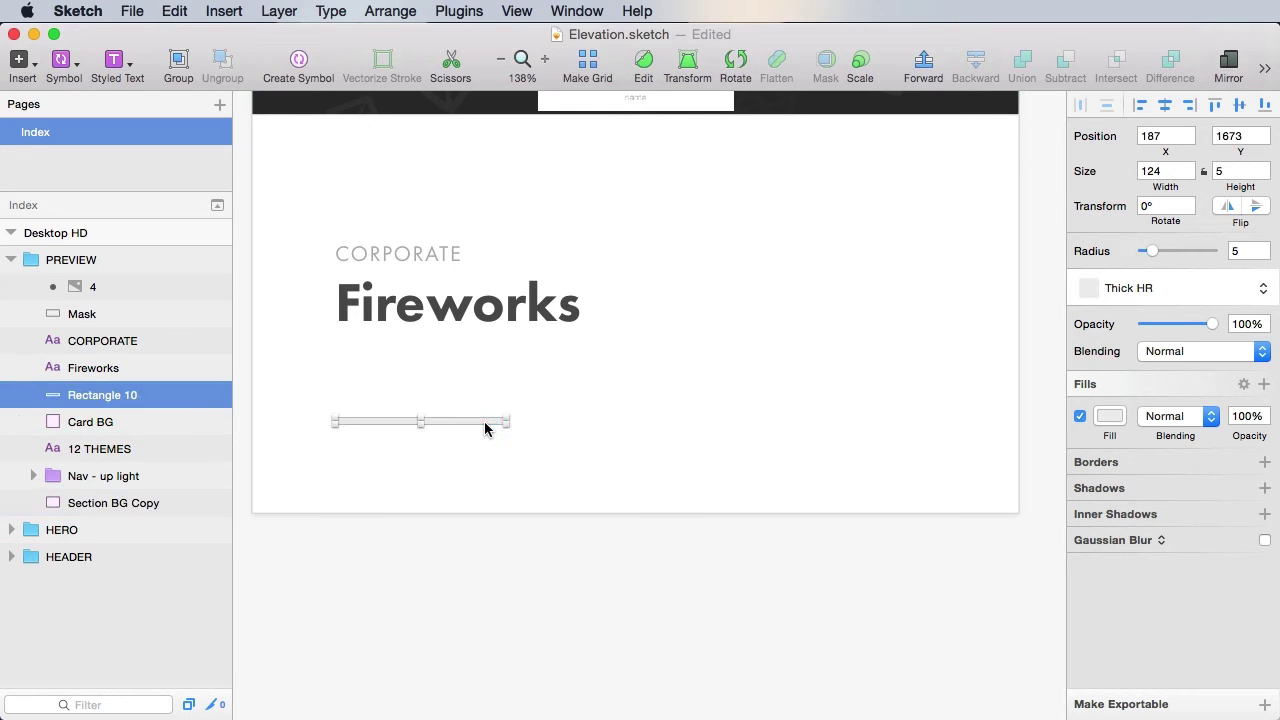
{"action": "left_click", "coordinate": [666, 388]}
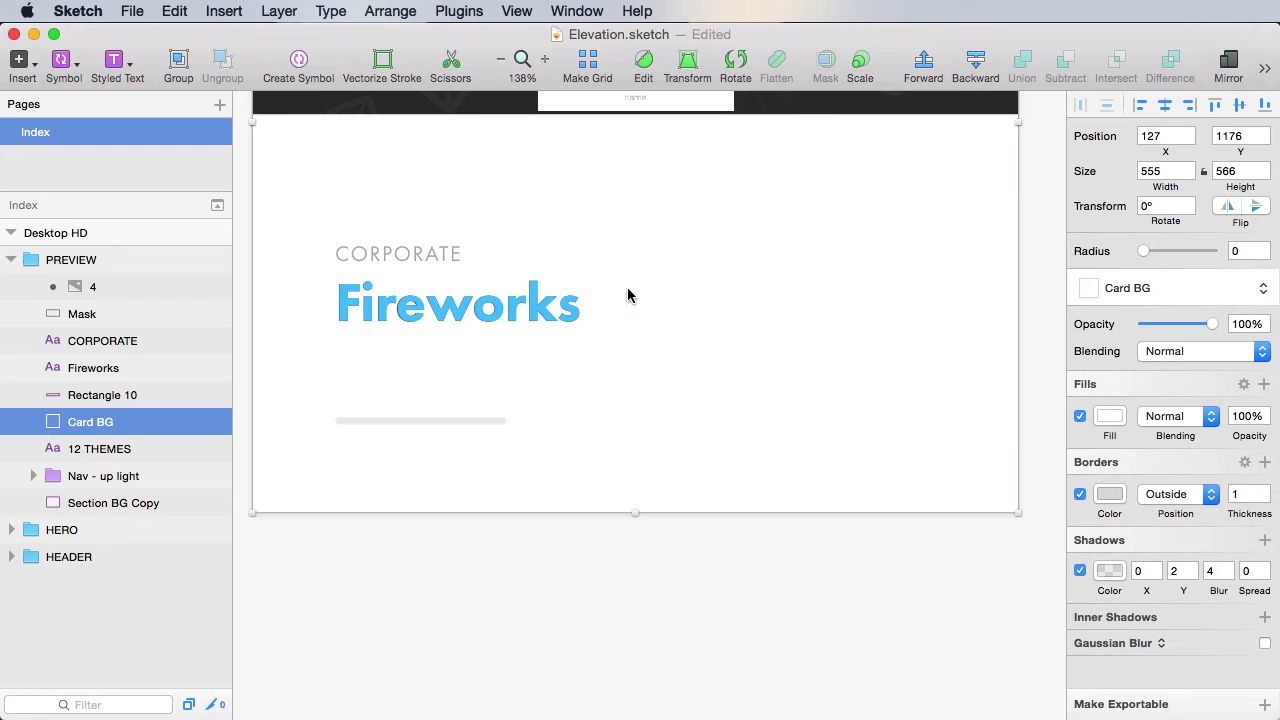
{"action": "left_click", "coordinate": [443, 315]}
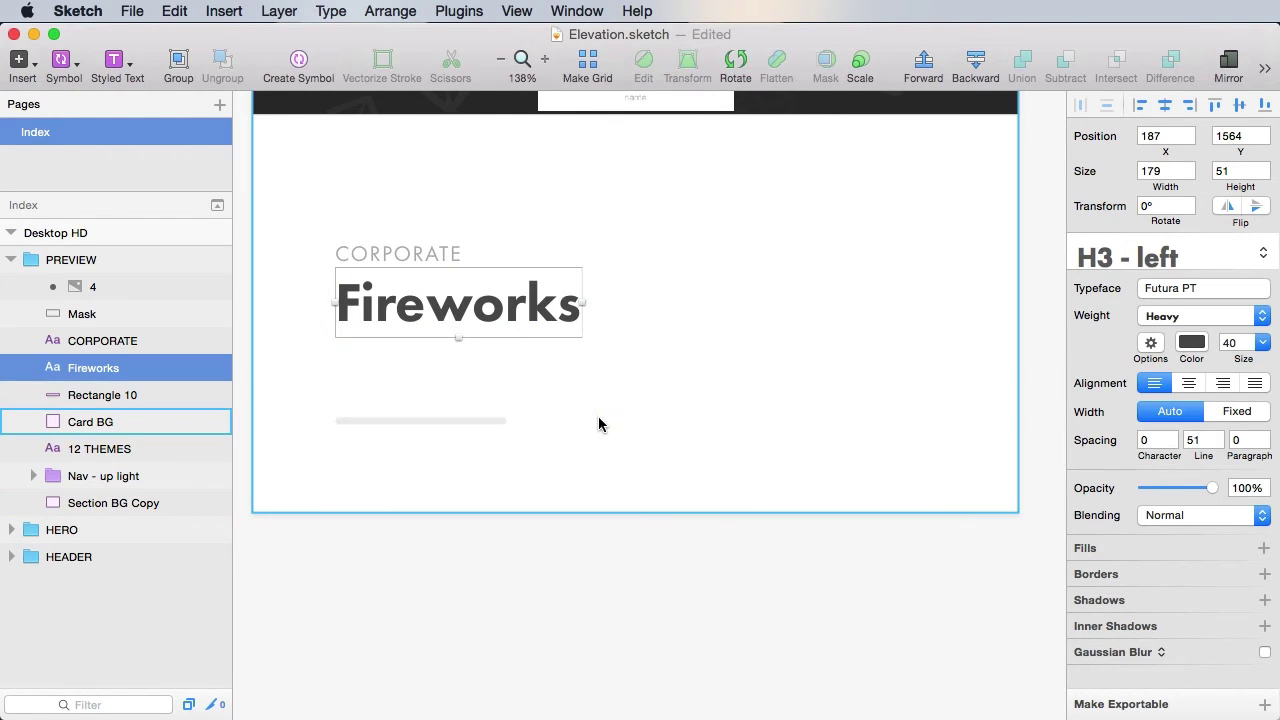
{"action": "left_click", "coordinate": [718, 386]}
{"action": "left_click", "coordinate": [466, 426]}
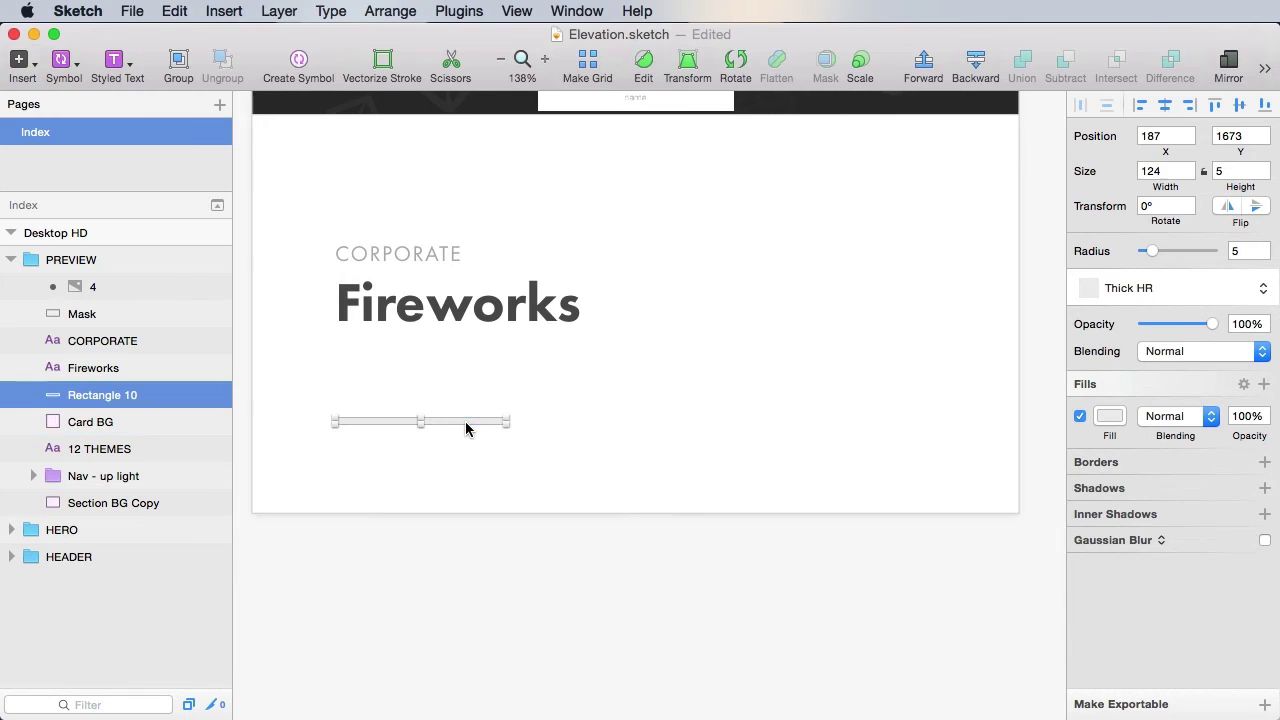
{"action": "left_click", "coordinate": [1158, 175]}
{"action": "type", "text": "555"}
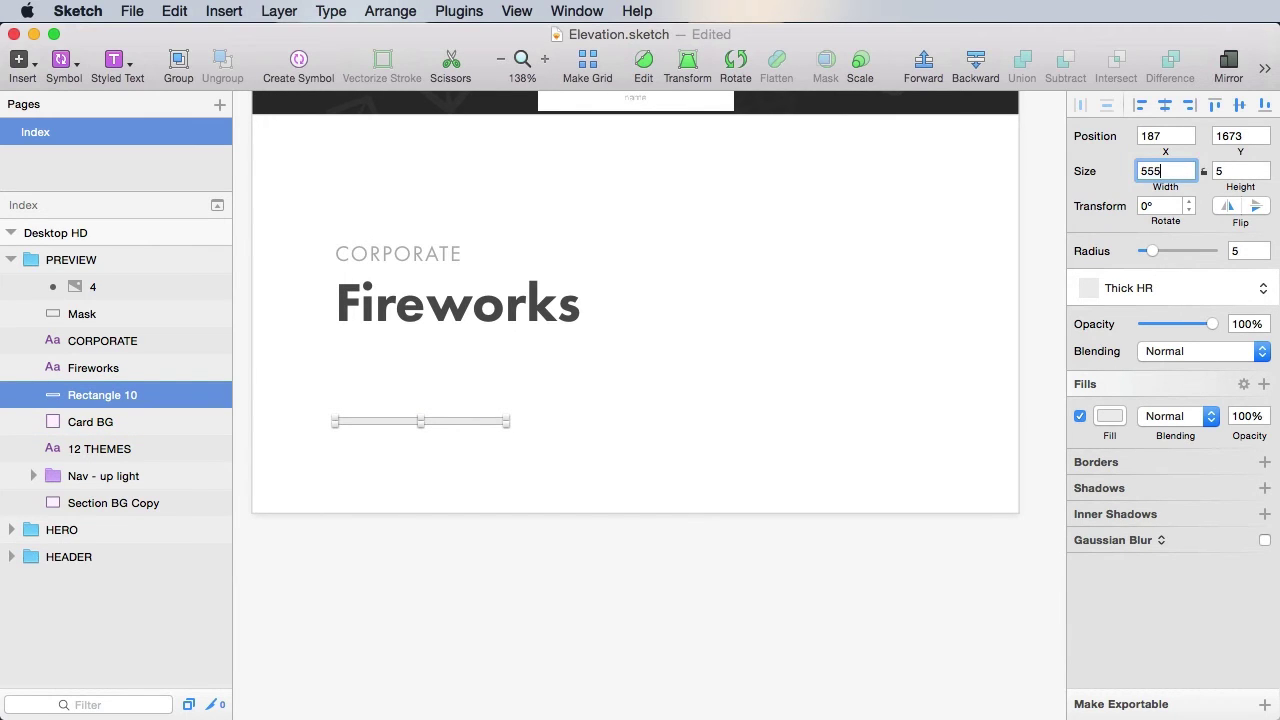
{"action": "type", "text": "-120"}
{"action": "key", "text": "Return"}
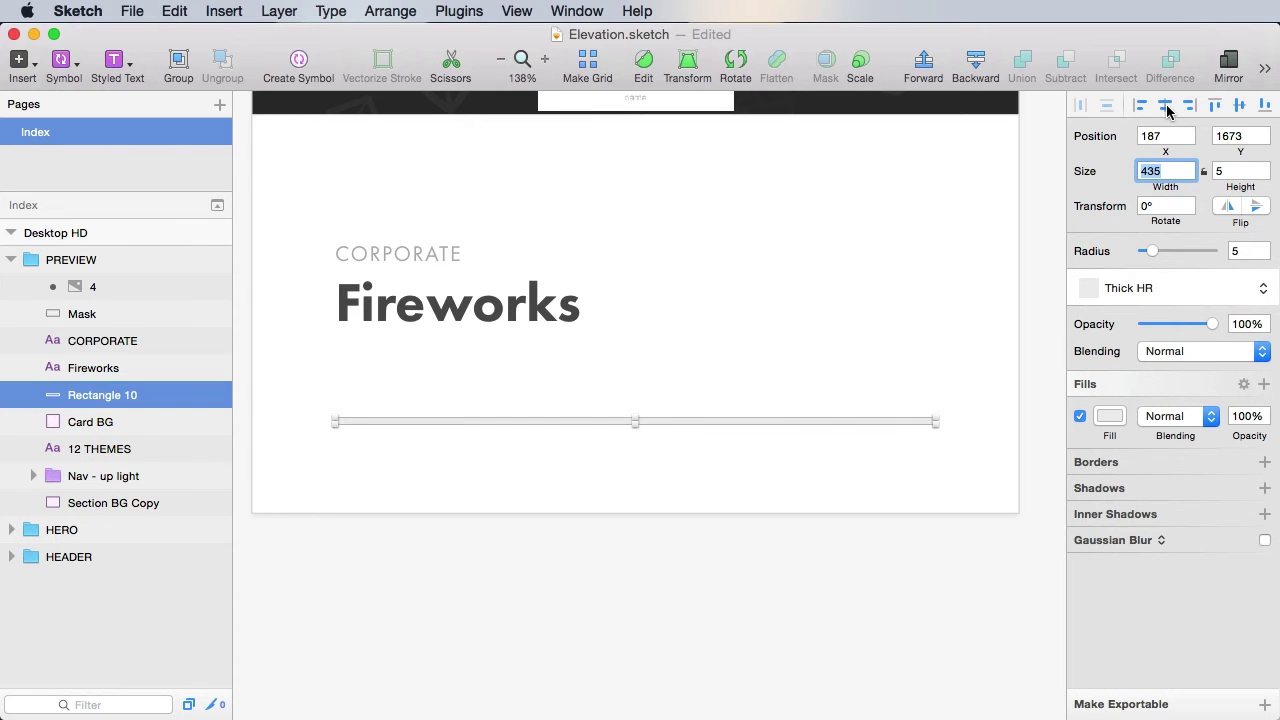
- Centre the divider horizontally on the card background
{"action": "left_click", "coordinate": [963, 394], "text": "shift"}
{"action": "left_click", "coordinate": [1166, 105]}
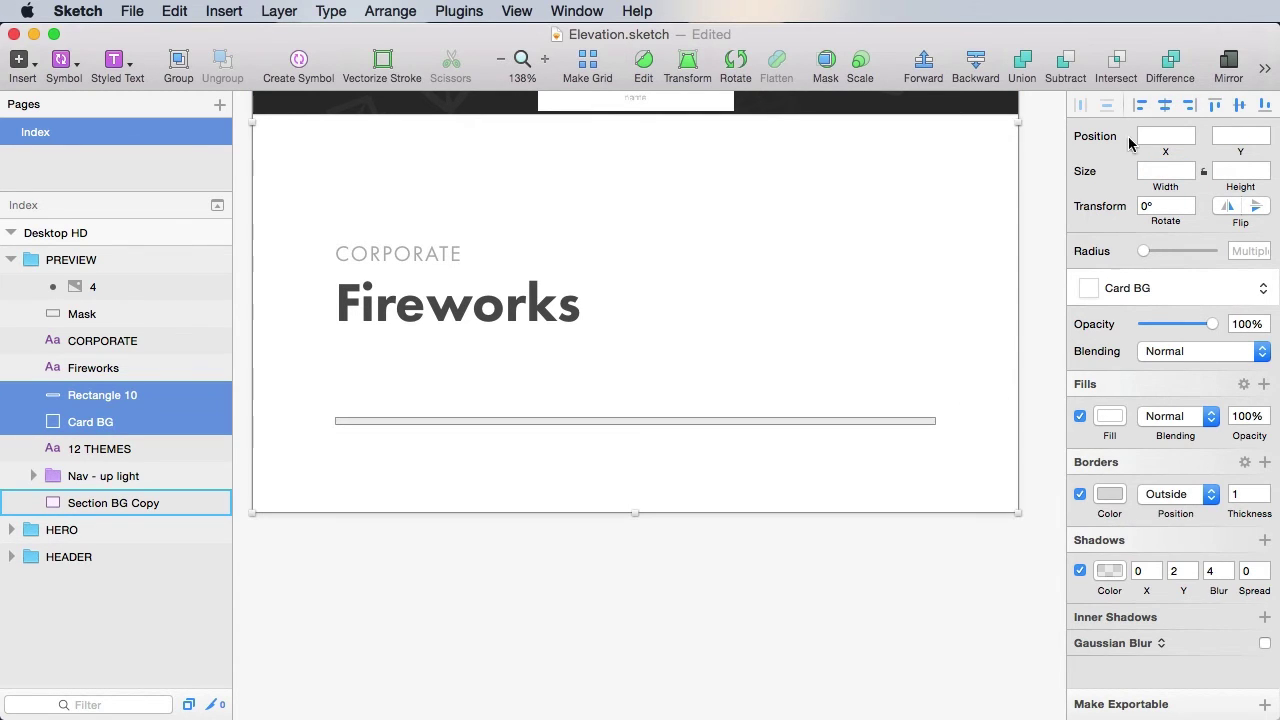
{"action": "left_click", "coordinate": [777, 586]}
{"action": "left_click", "coordinate": [794, 422]}
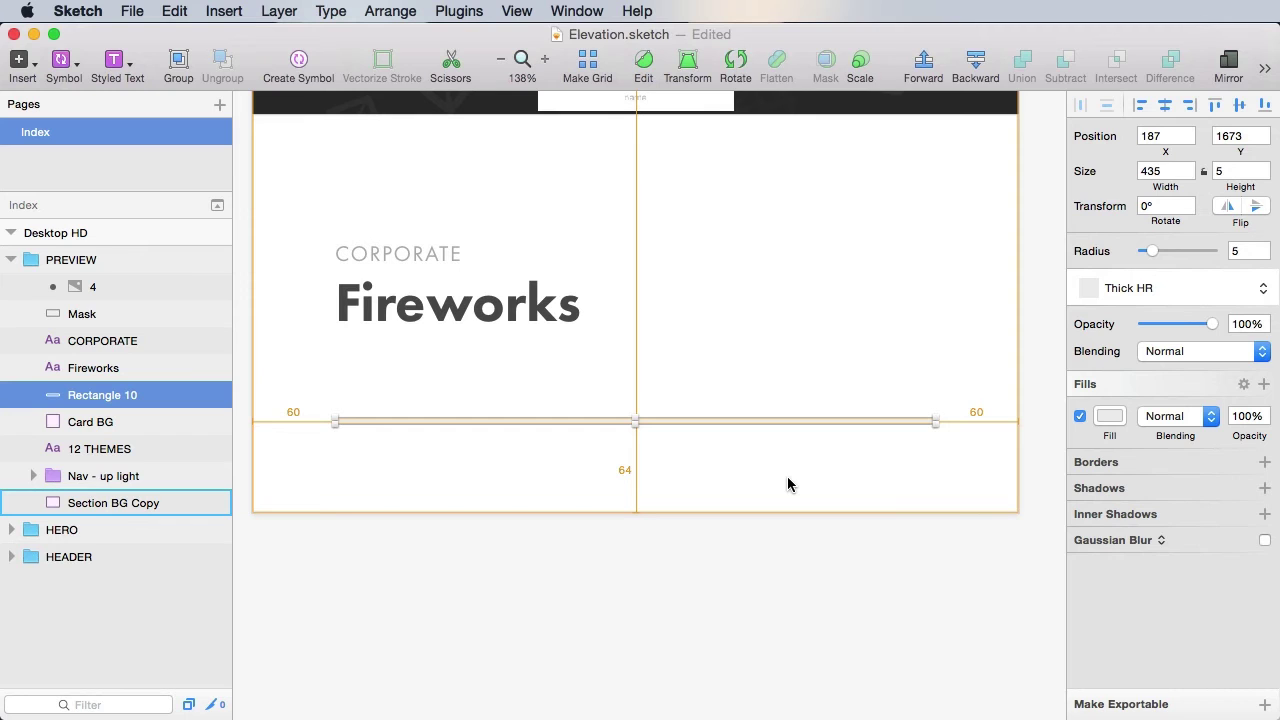
- Move the divider down to a Y position of 1705 px and extend the card background downward to a height of about 692 px
{"action": "key", "text": "alt"}
{"action": "key", "text": "alt"}
{"action": "key", "text": "alt+Down"}
{"action": "key", "text": "alt+Down"}
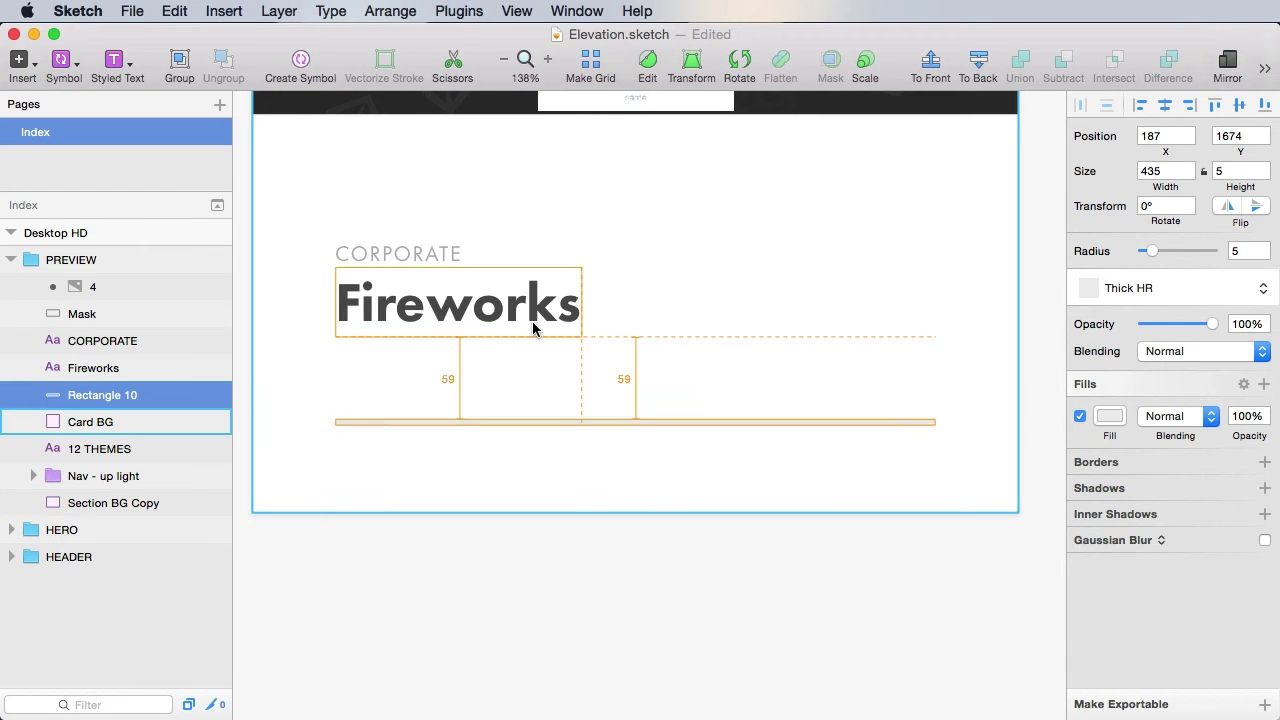
{"action": "key", "text": "alt+shift+Down"}
{"action": "key", "text": "alt+shift+Down"}
{"action": "key", "text": "shift+Down"}
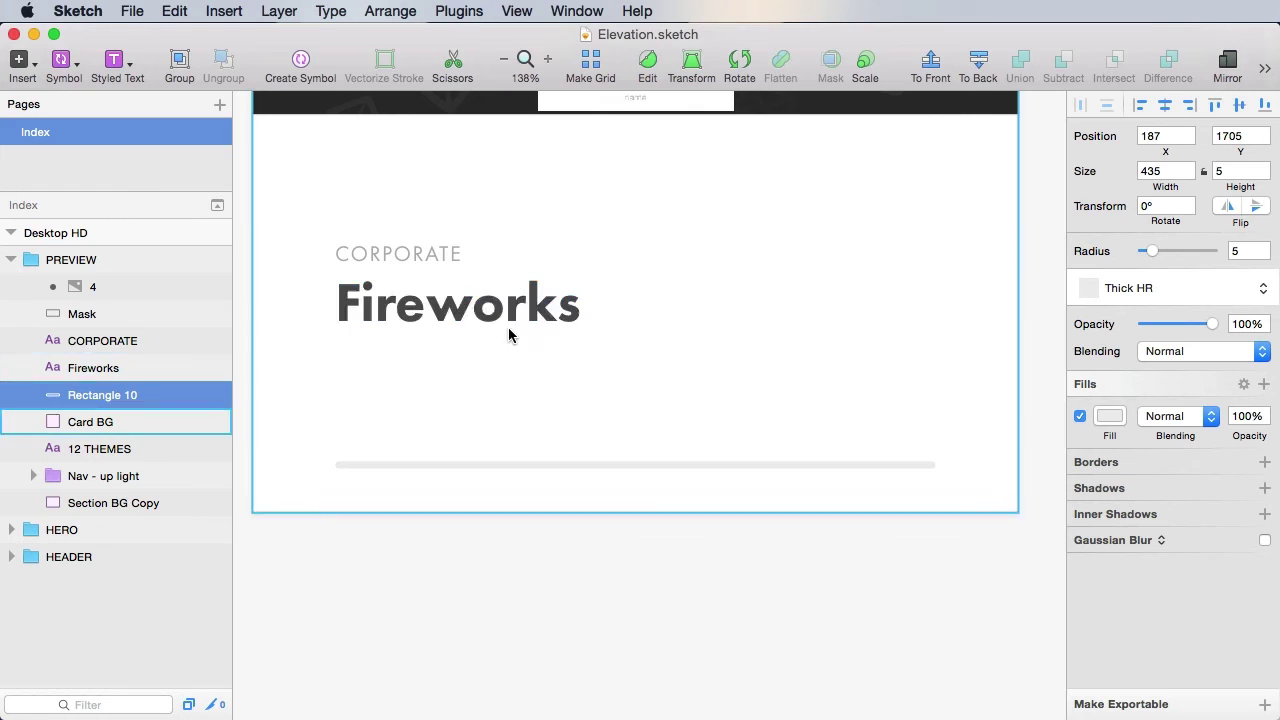
{"action": "left_click", "coordinate": [734, 503]}
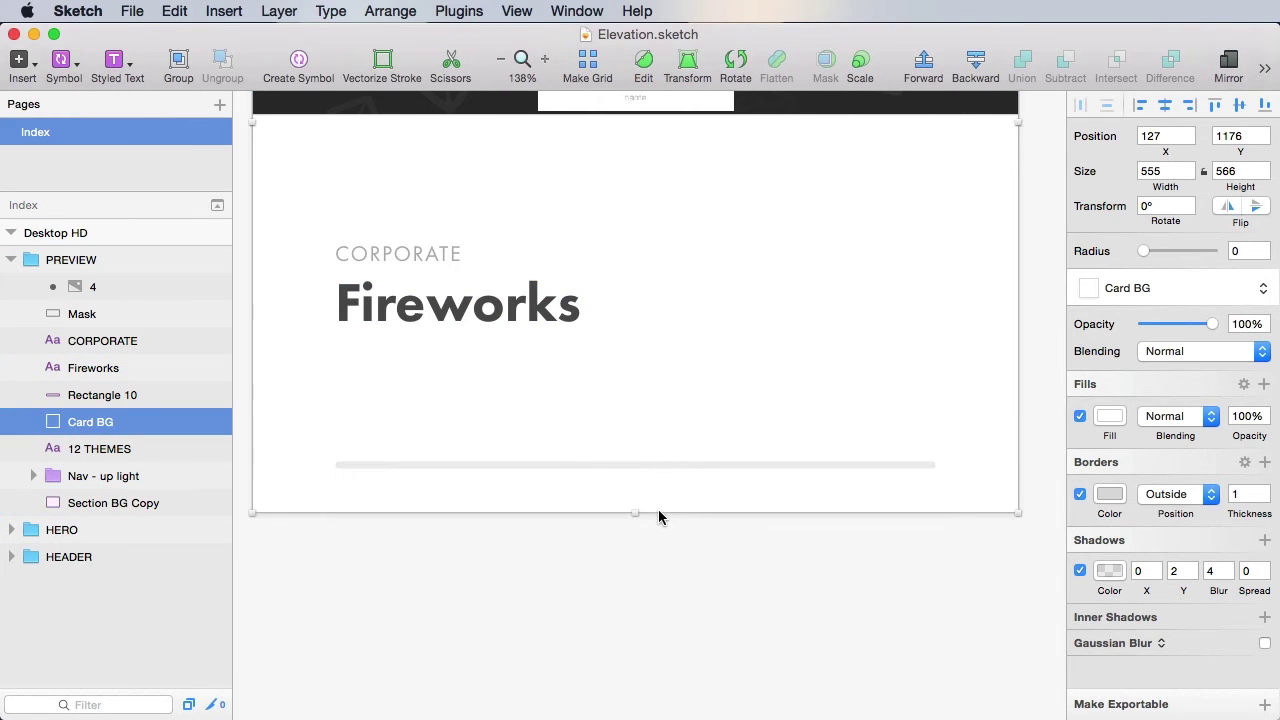
{"action": "left_click_drag", "start_coordinate": [634, 512], "coordinate": [646, 654]}
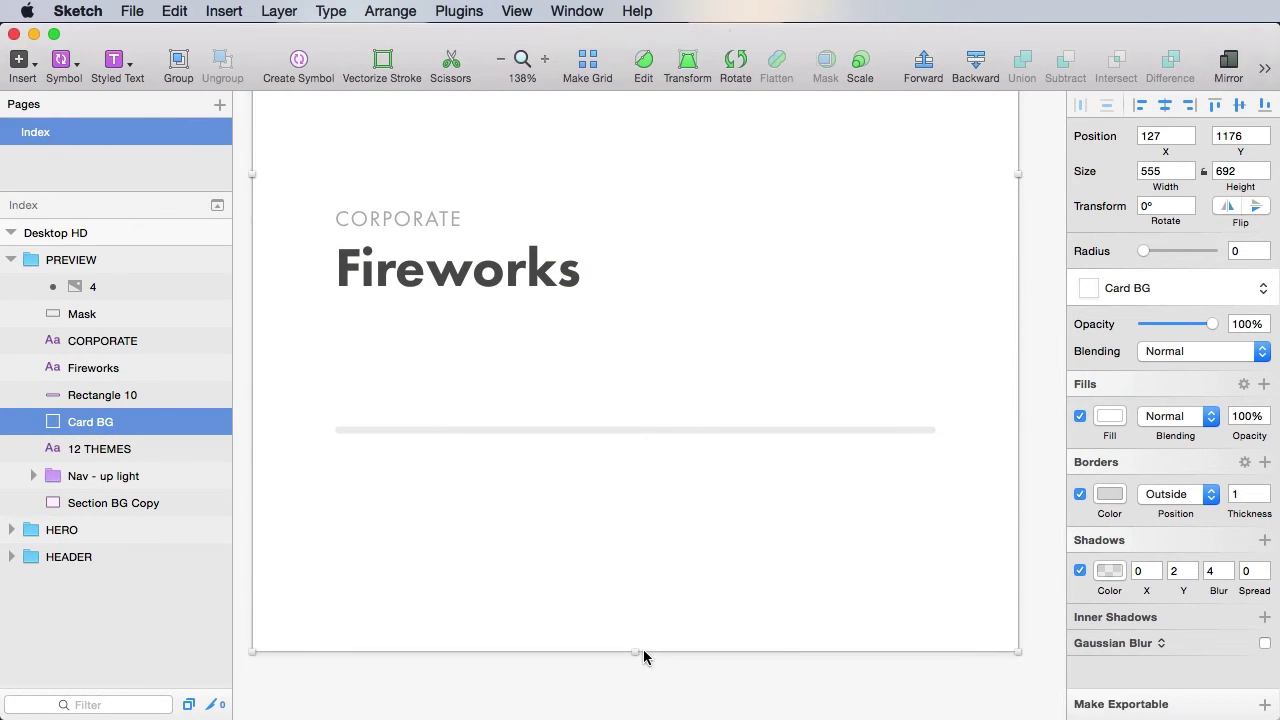
- Insert a text layer reading "June 12th, 2015" below the divider and set its colour to 4F4F4F, sampled from the "Fireworks" title
{"action": "key", "text": "t"}
{"action": "left_click", "coordinate": [378, 500]}
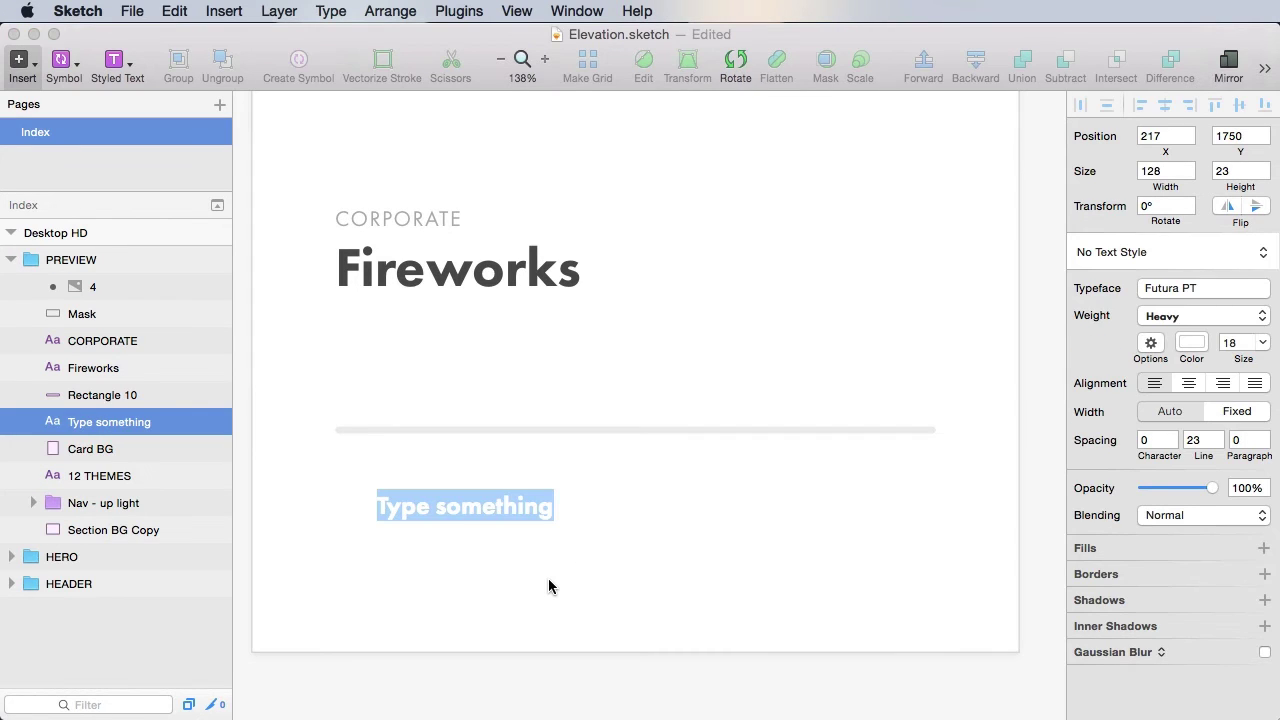
{"action": "type", "text": "June 12th, 2015"}
{"action": "key", "text": "Escape"}
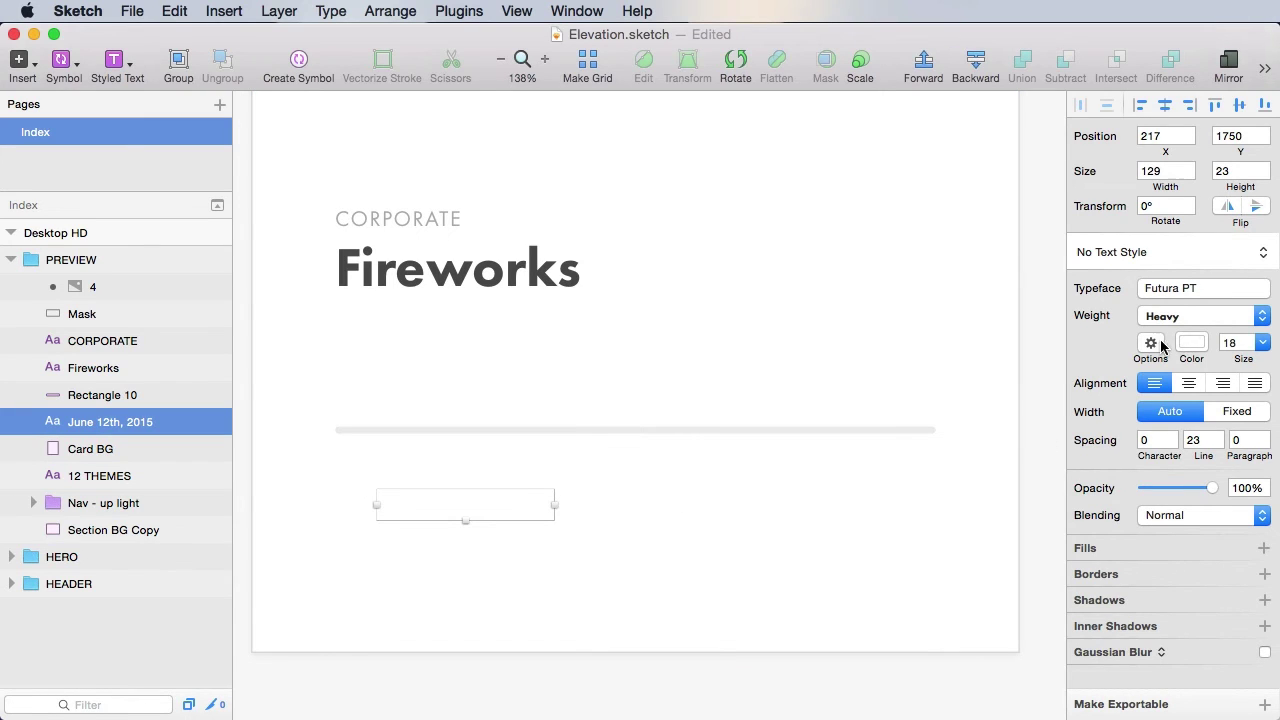
{"action": "left_click", "coordinate": [1191, 343]}
{"action": "key", "text": "ctrl+c"}
{"action": "left_click", "coordinate": [537, 269]}
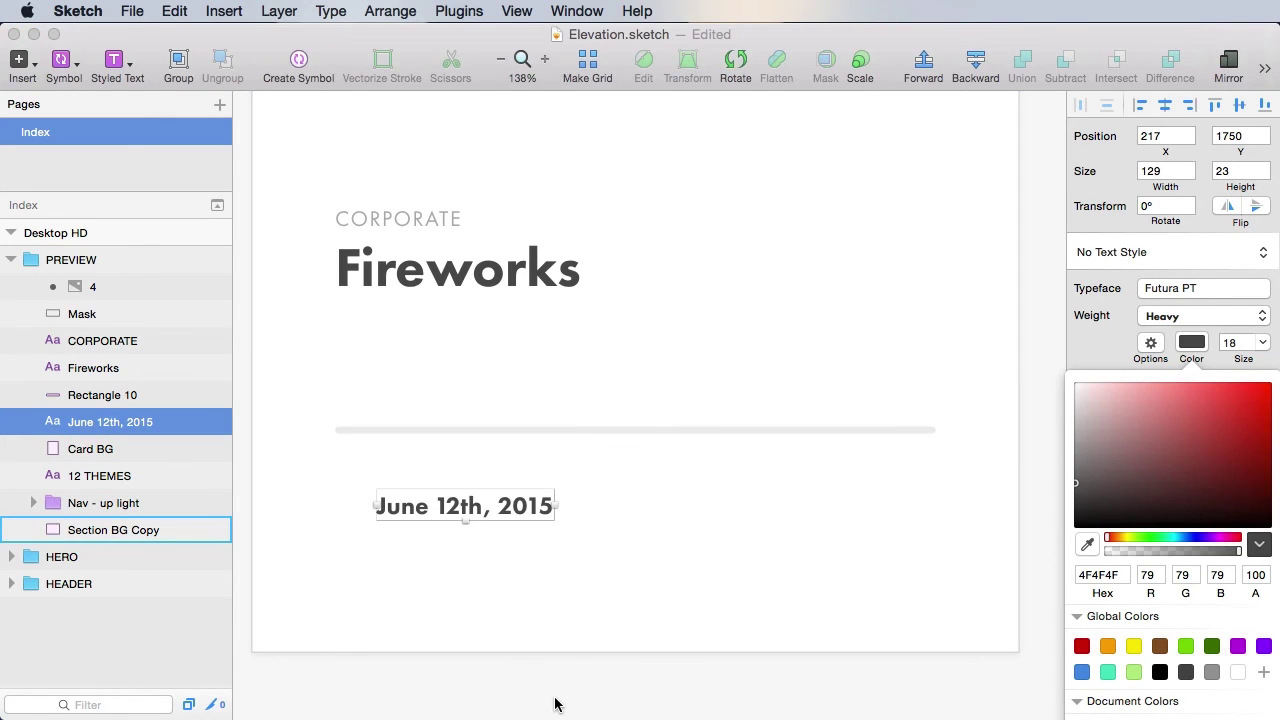
{"action": "left_click", "coordinate": [1113, 340]}
- Set the date text's typeface to Tisa Pro, its weight to Regular Italic and its size to 20
{"action": "left_click", "coordinate": [1205, 288]}
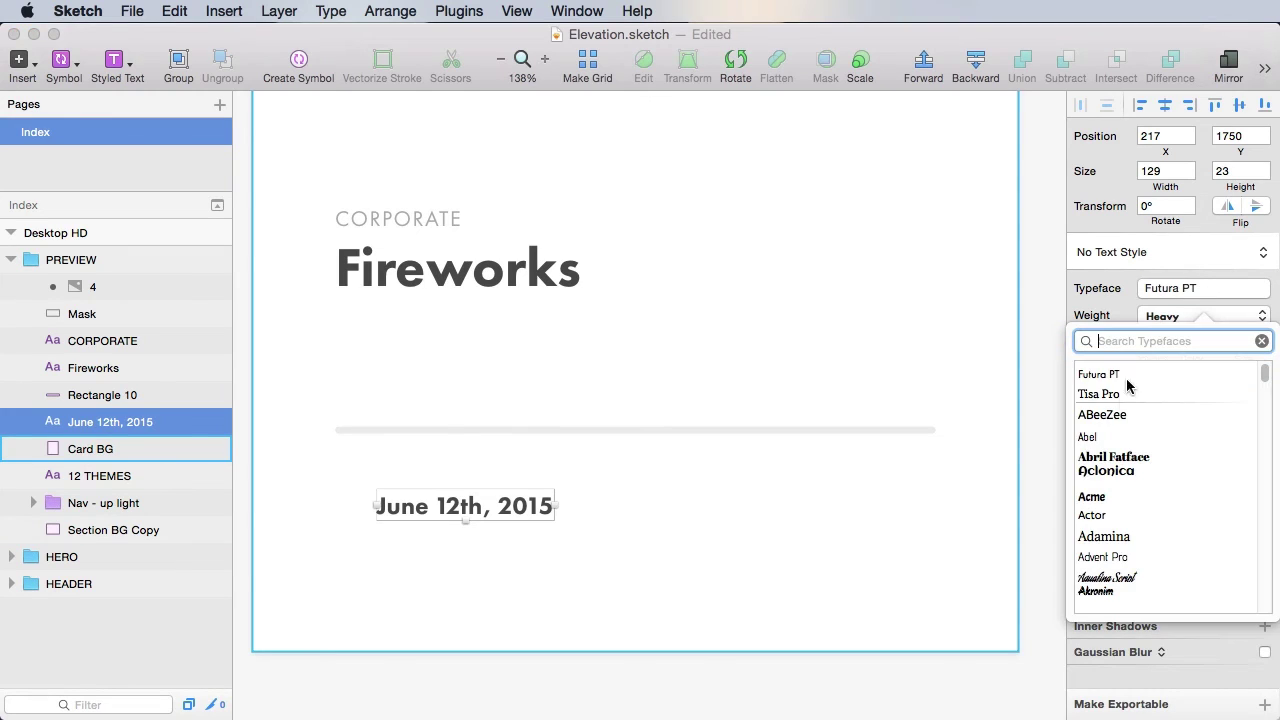
{"action": "left_click", "coordinate": [1123, 397]}
{"action": "left_click", "coordinate": [1185, 316]}
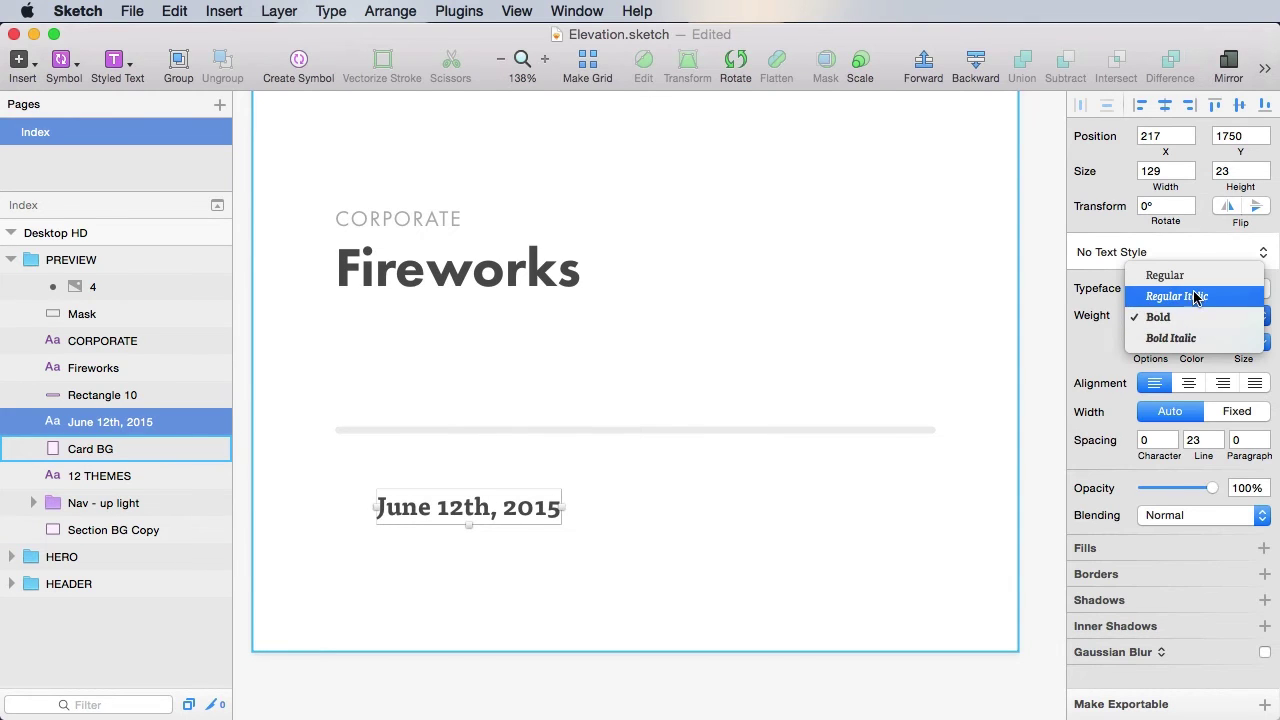
{"action": "left_click", "coordinate": [1194, 294]}
{"action": "double_click", "coordinate": [1239, 341]}
{"action": "type", "text": "20"}
{"action": "key", "text": "Tab"}
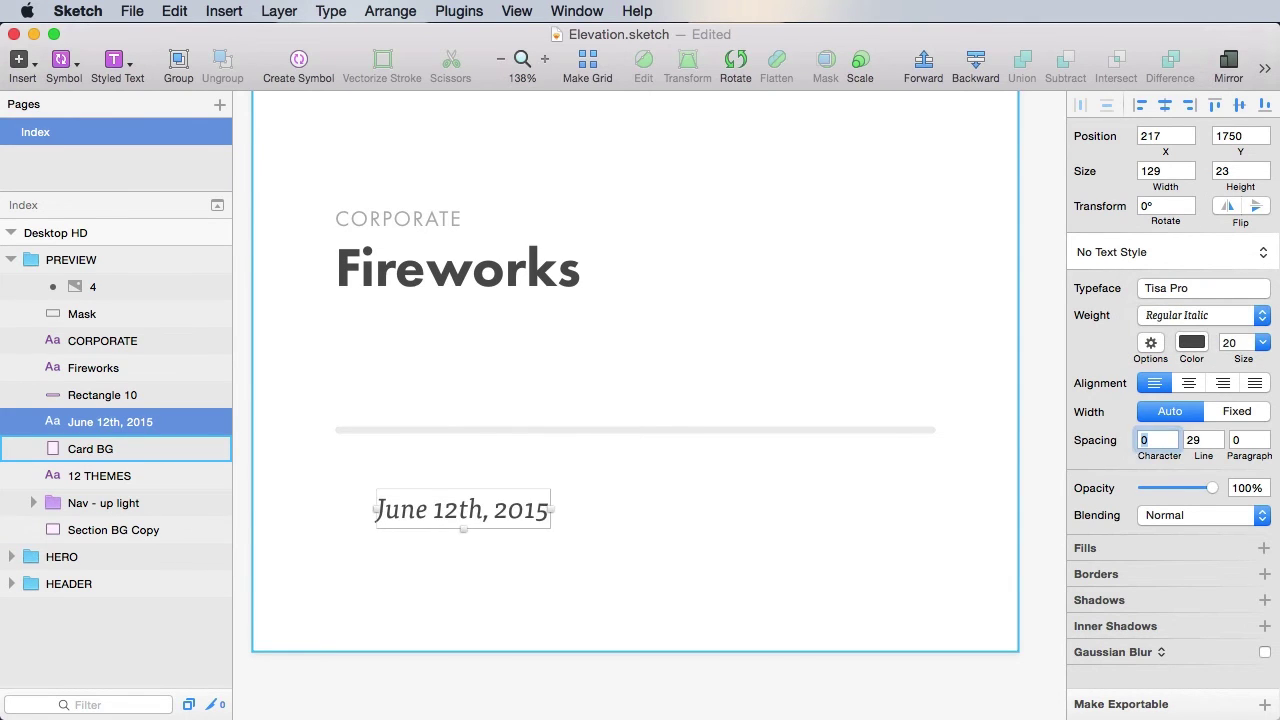
- Move the date text to 30 px below the divider and line it up with the divider's left end at X 187
{"action": "key", "text": "alt"}
{"action": "key", "text": "alt+shift+Up"}
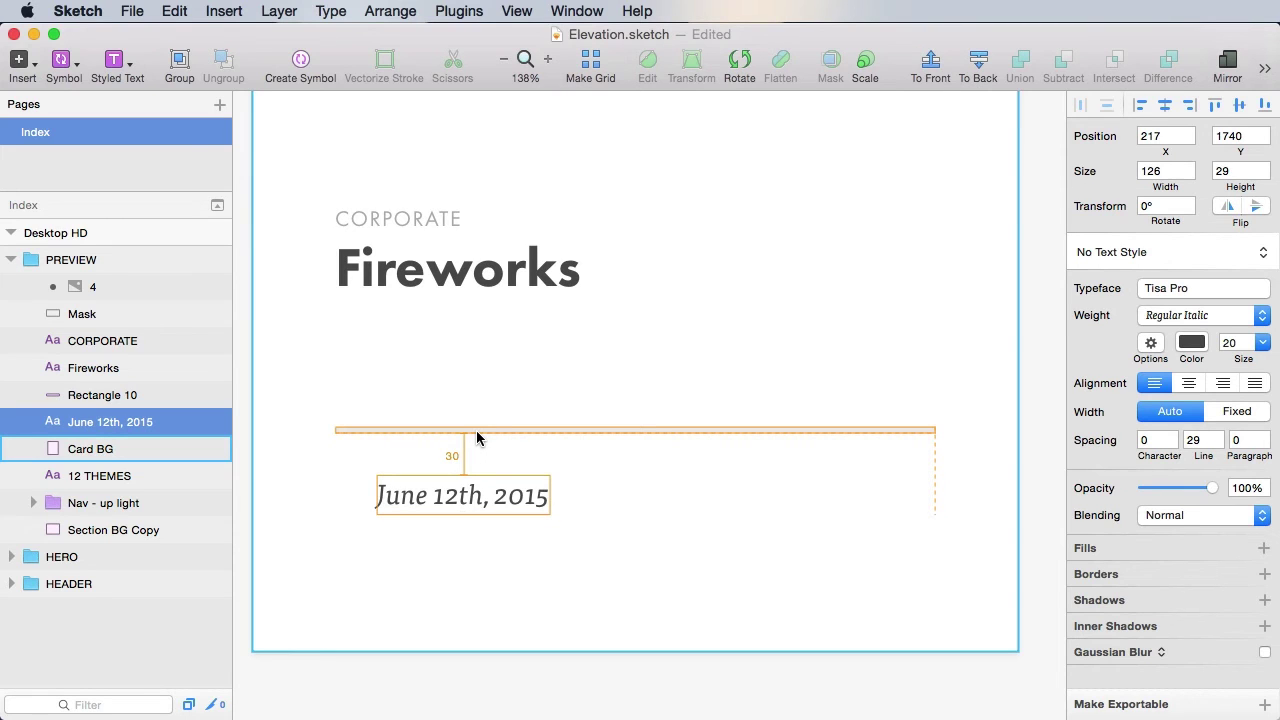
{"action": "key", "text": "shift+Left"}
{"action": "key", "text": "shift+Left"}
{"action": "key", "text": "shift+Left"}
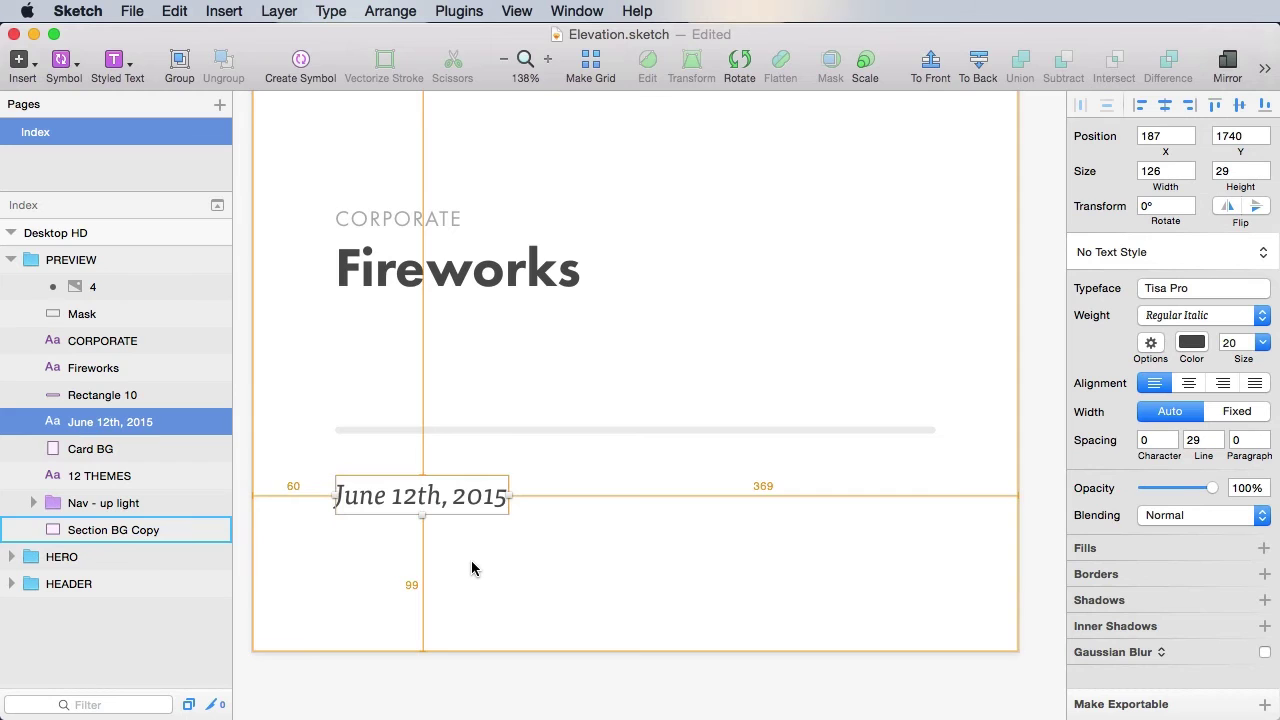
- Shorten the card background to a height of 653 px, leaving 60 px below the date text
{"action": "left_click", "coordinate": [505, 595]}
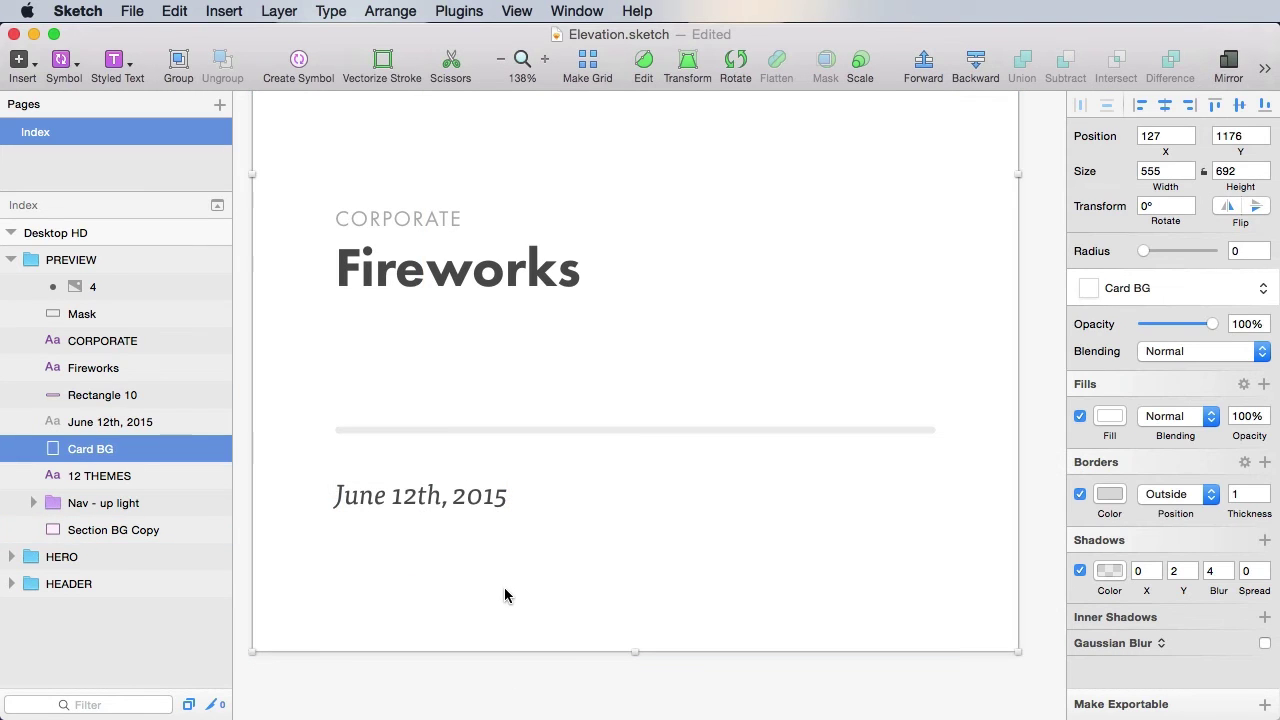
{"action": "left_click_drag", "start_coordinate": [634, 651], "coordinate": [651, 582]}
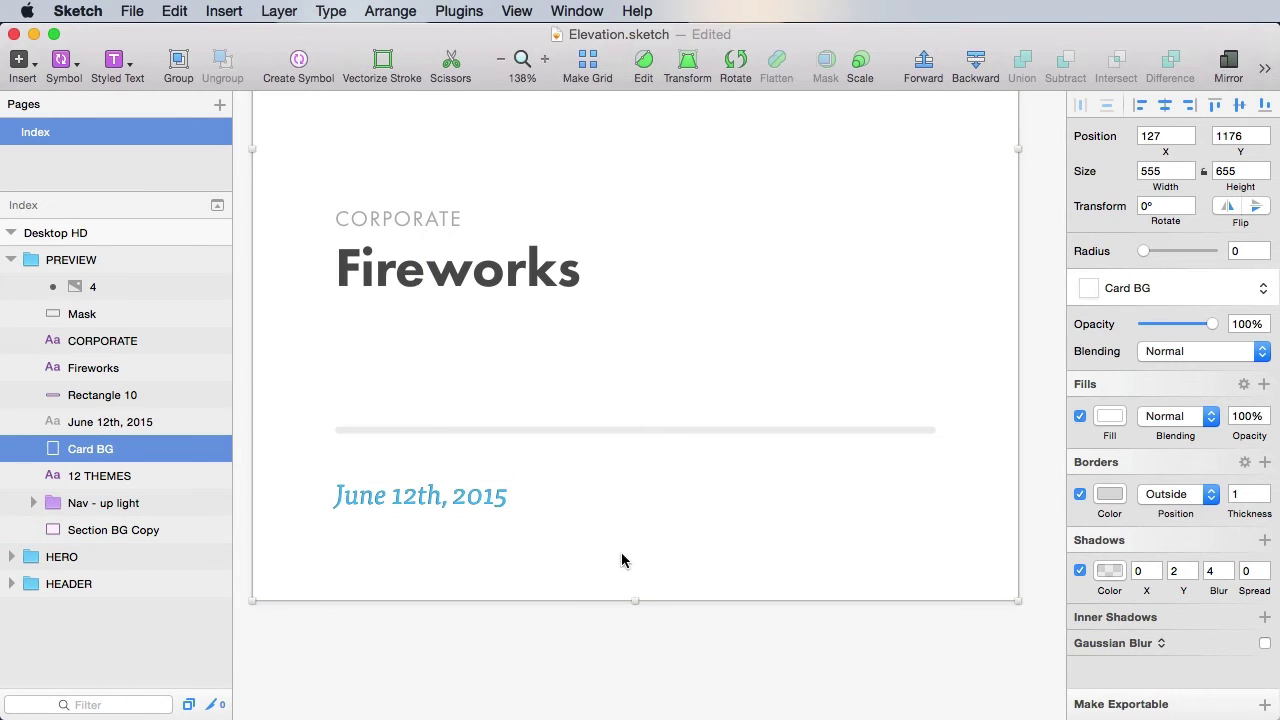
{"action": "left_click", "coordinate": [1244, 170]}
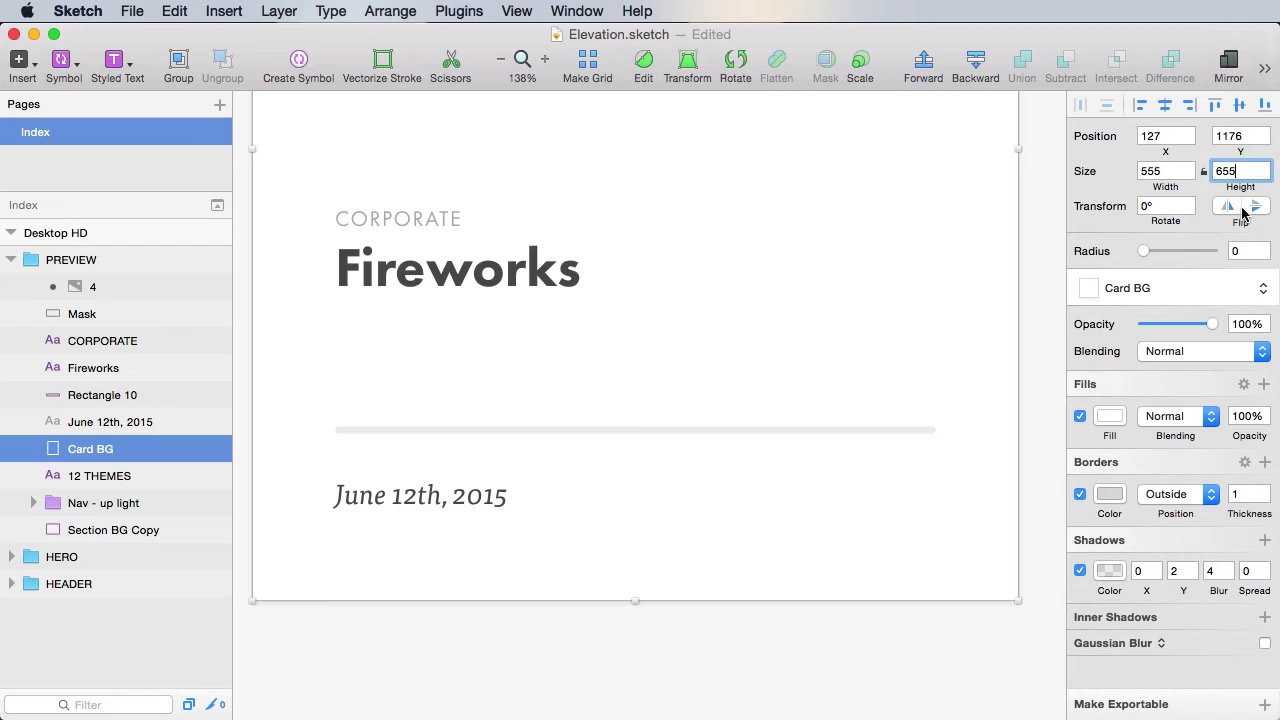
{"action": "key", "text": "Return"}
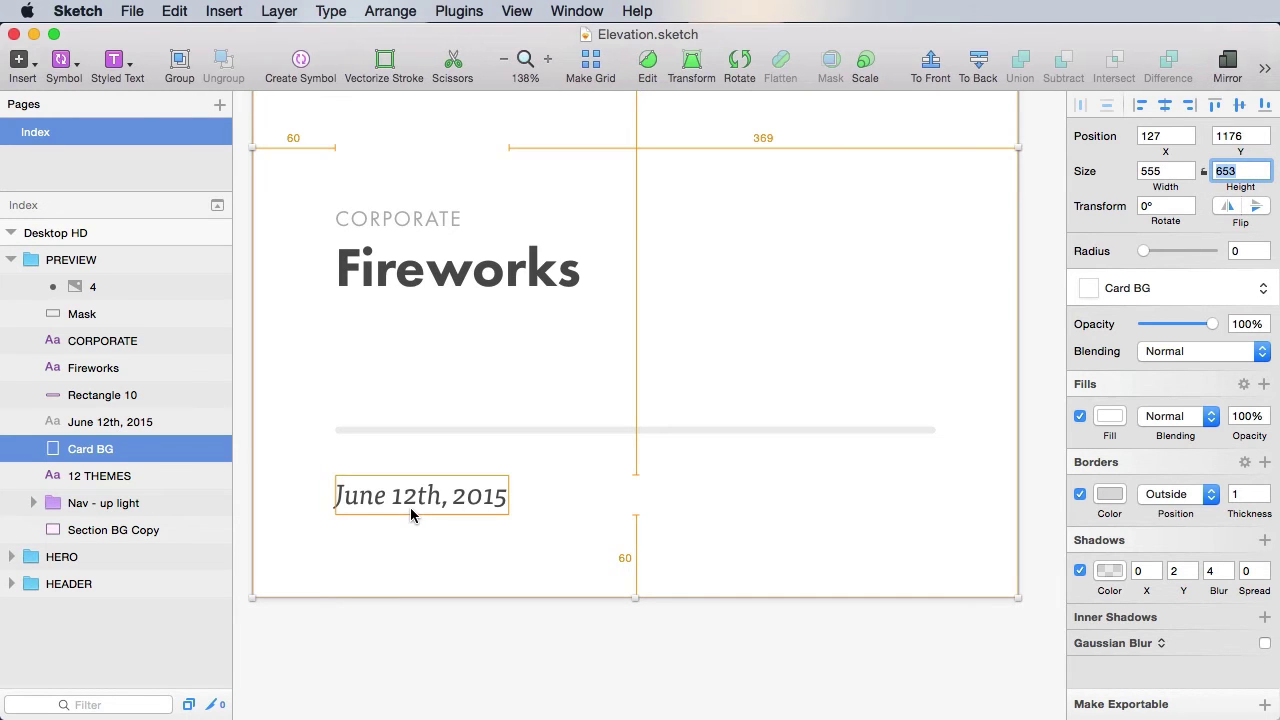
- Duplicate the date text, place the copy near the divider's right end and change its text to "$45"
{"action": "left_click", "coordinate": [577, 644]}
{"action": "left_click", "coordinate": [500, 497]}
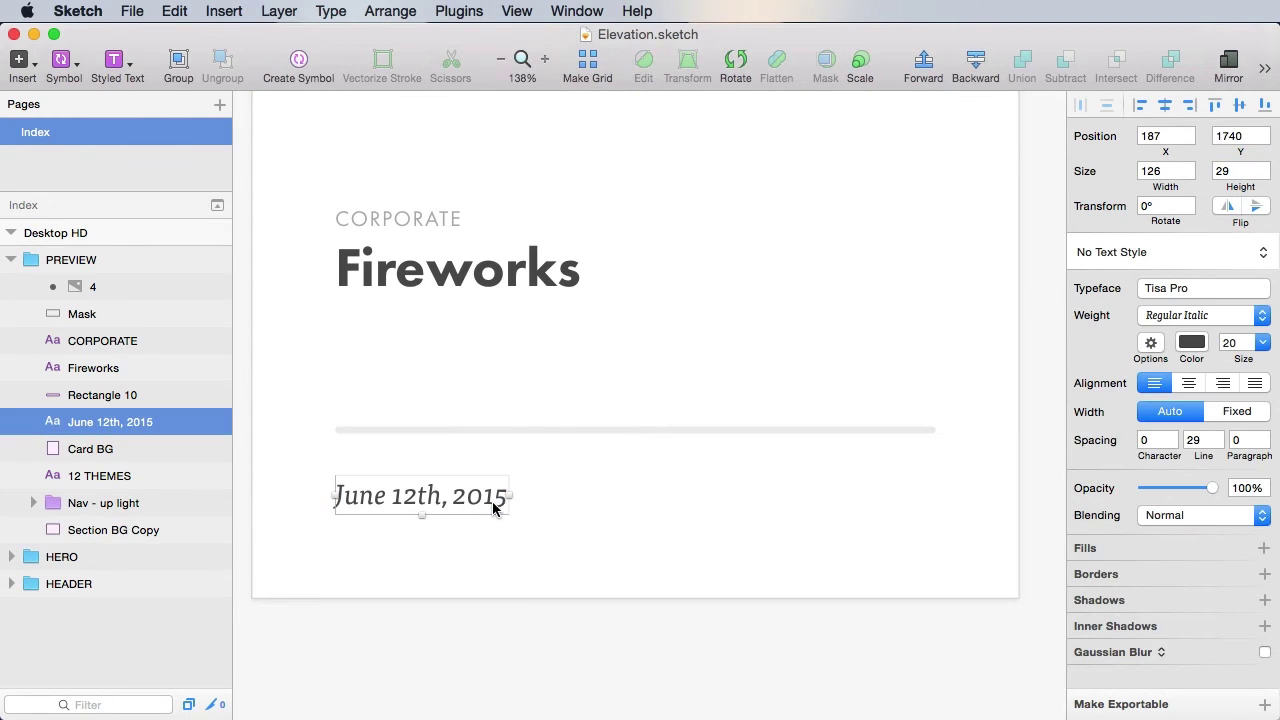
{"action": "key", "text": "super+d"}
{"action": "left_click_drag", "start_coordinate": [488, 496], "coordinate": [834, 506]}
{"action": "double_click", "coordinate": [835, 508]}
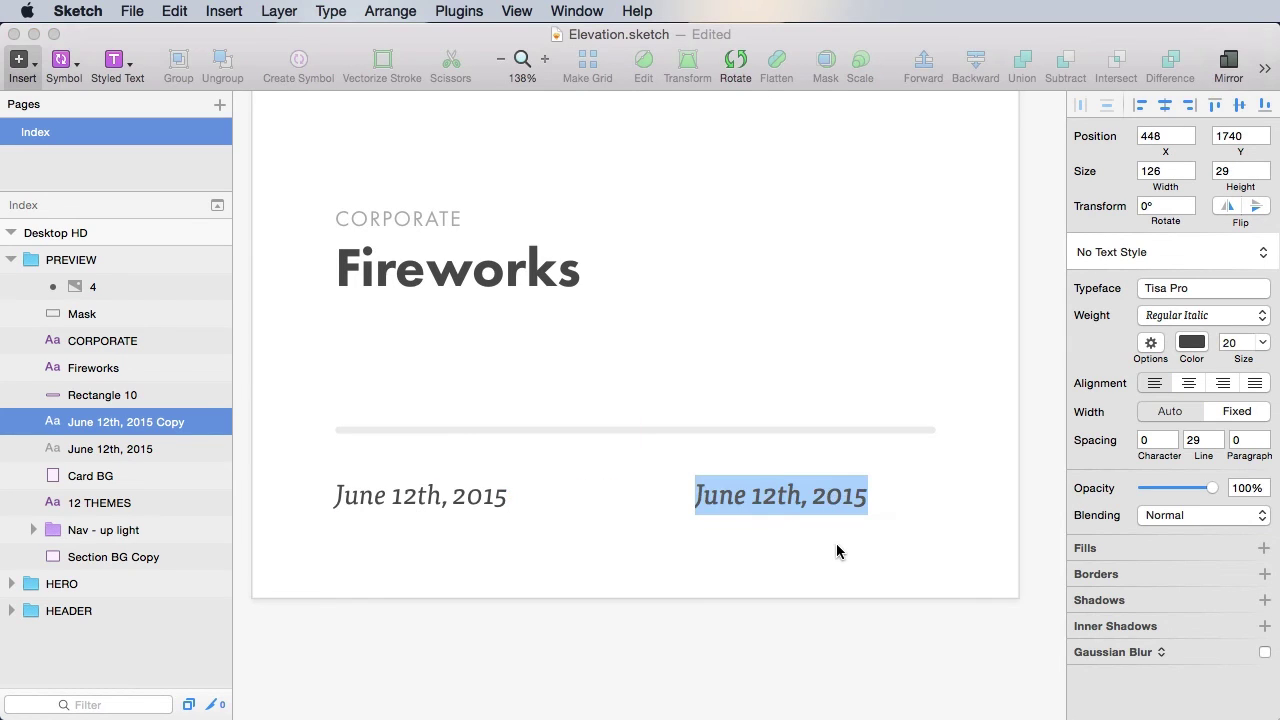
{"action": "type", "text": "$45"}
{"action": "left_click", "coordinate": [812, 624]}
- Right-align the "$45" text and line it up with the divider's right end at X 593
{"action": "left_click", "coordinate": [721, 497]}
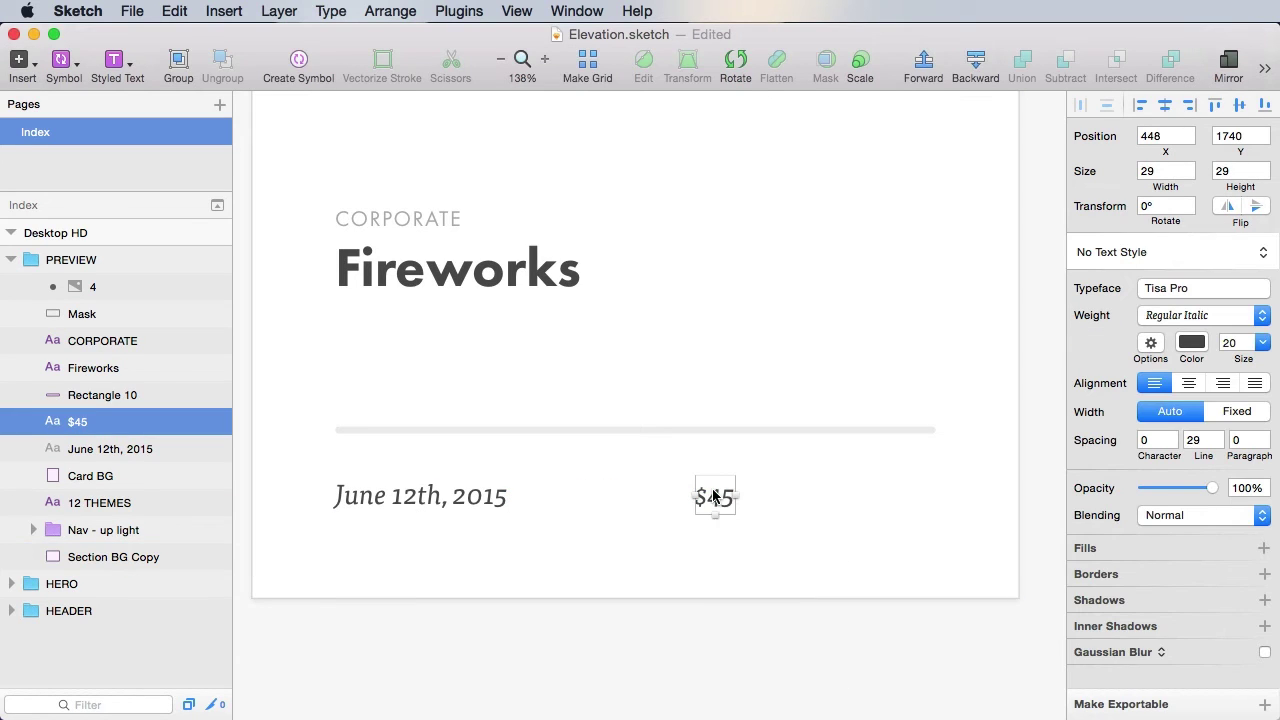
{"action": "left_click", "coordinate": [1212, 390]}
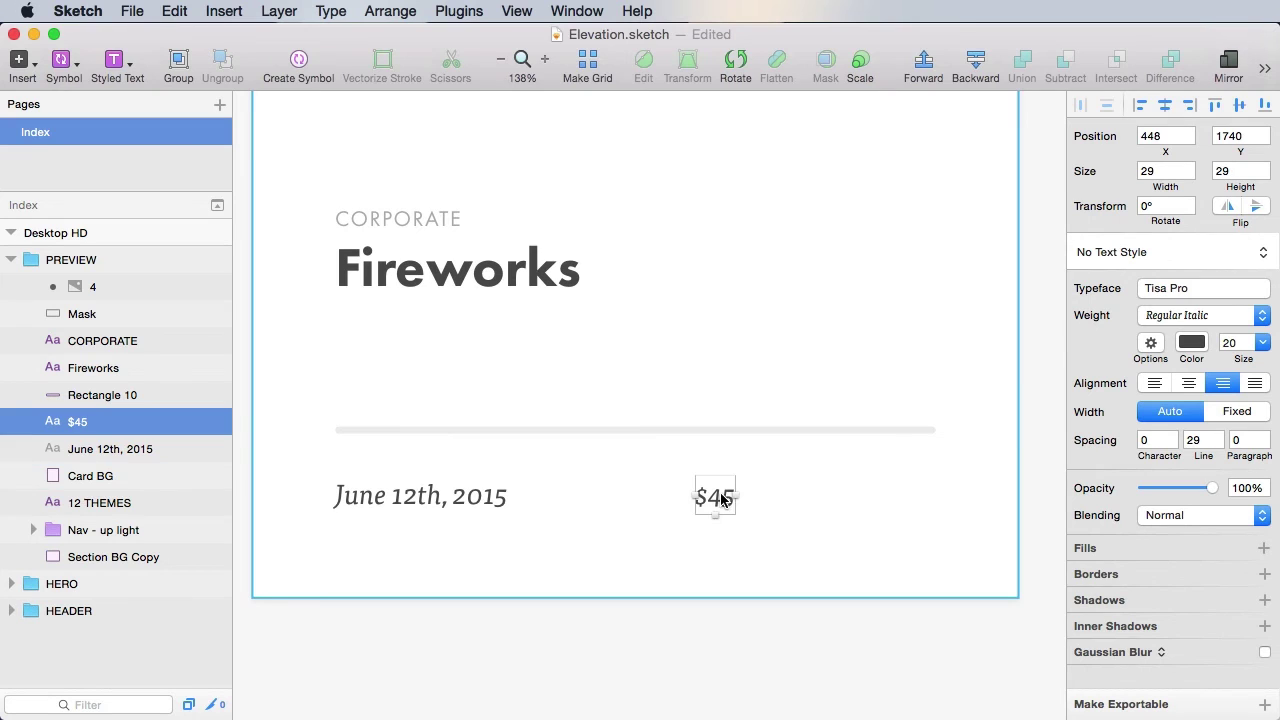
{"action": "left_click_drag", "start_coordinate": [720, 497], "coordinate": [912, 497]}
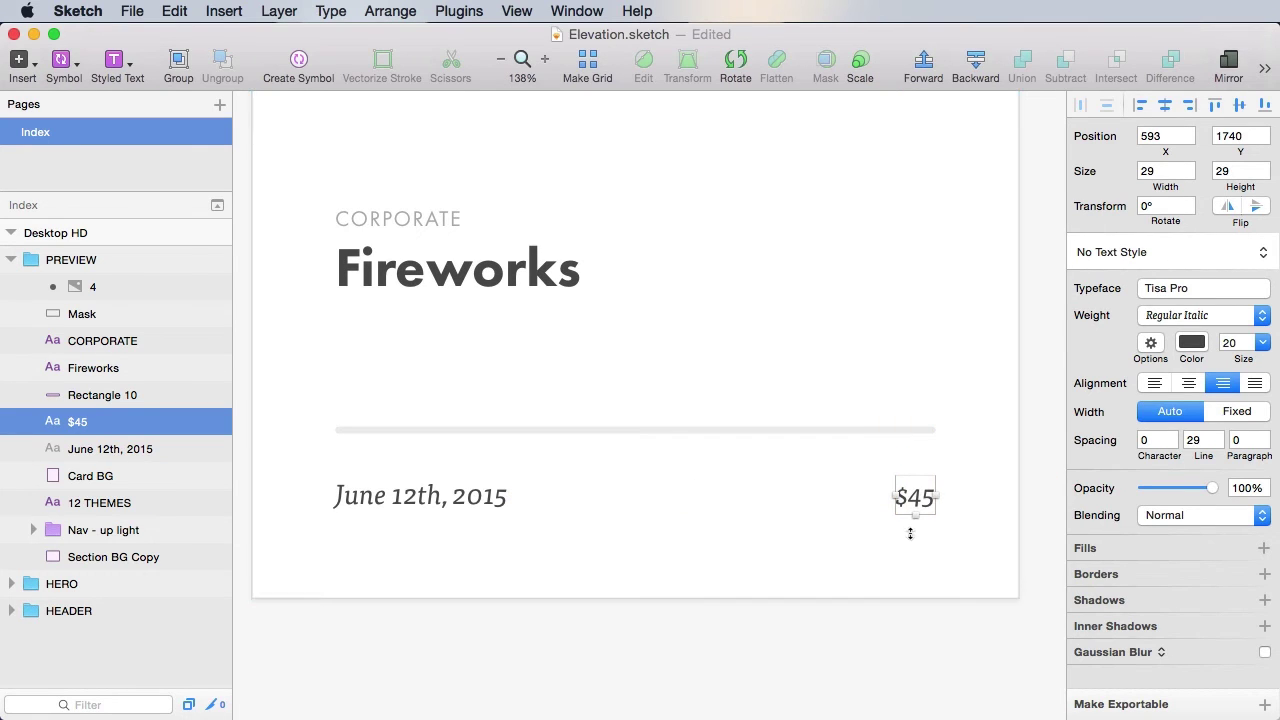
{"action": "double_click", "coordinate": [924, 675]}
{"action": "key", "text": "Escape"}
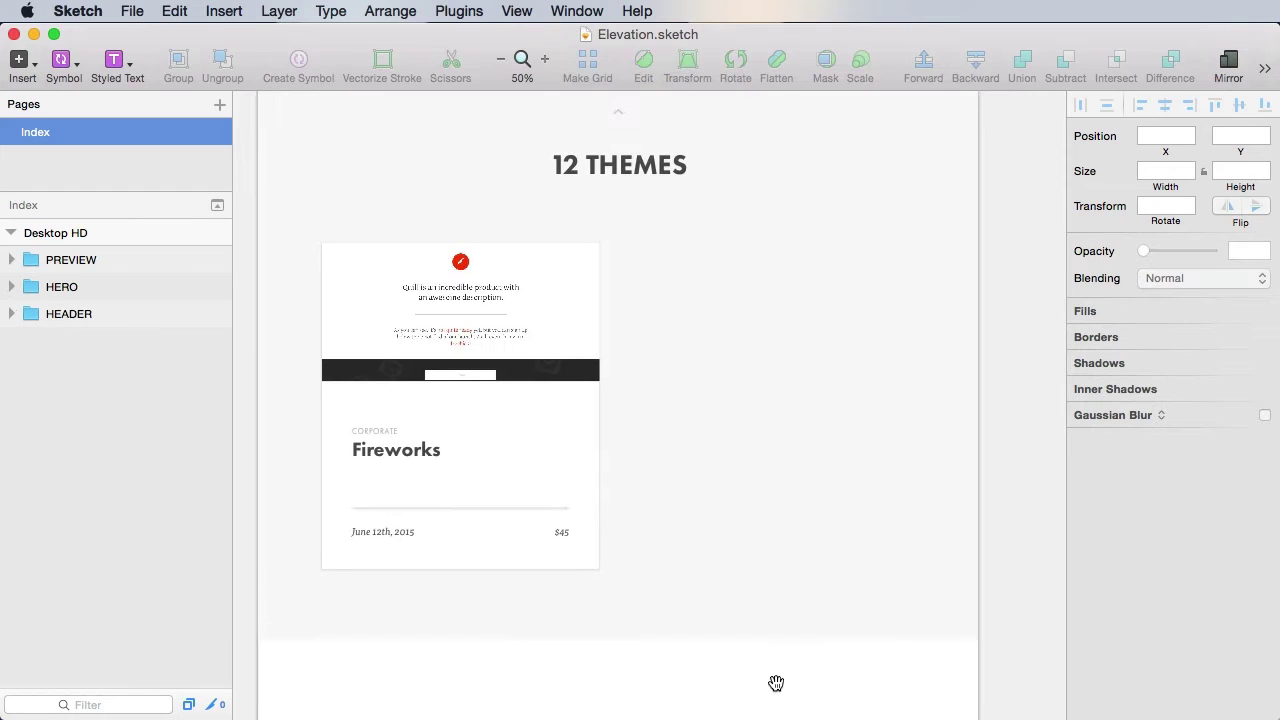
{"action": "left_click_drag", "start_coordinate": [779, 683], "coordinate": [775, 682]}
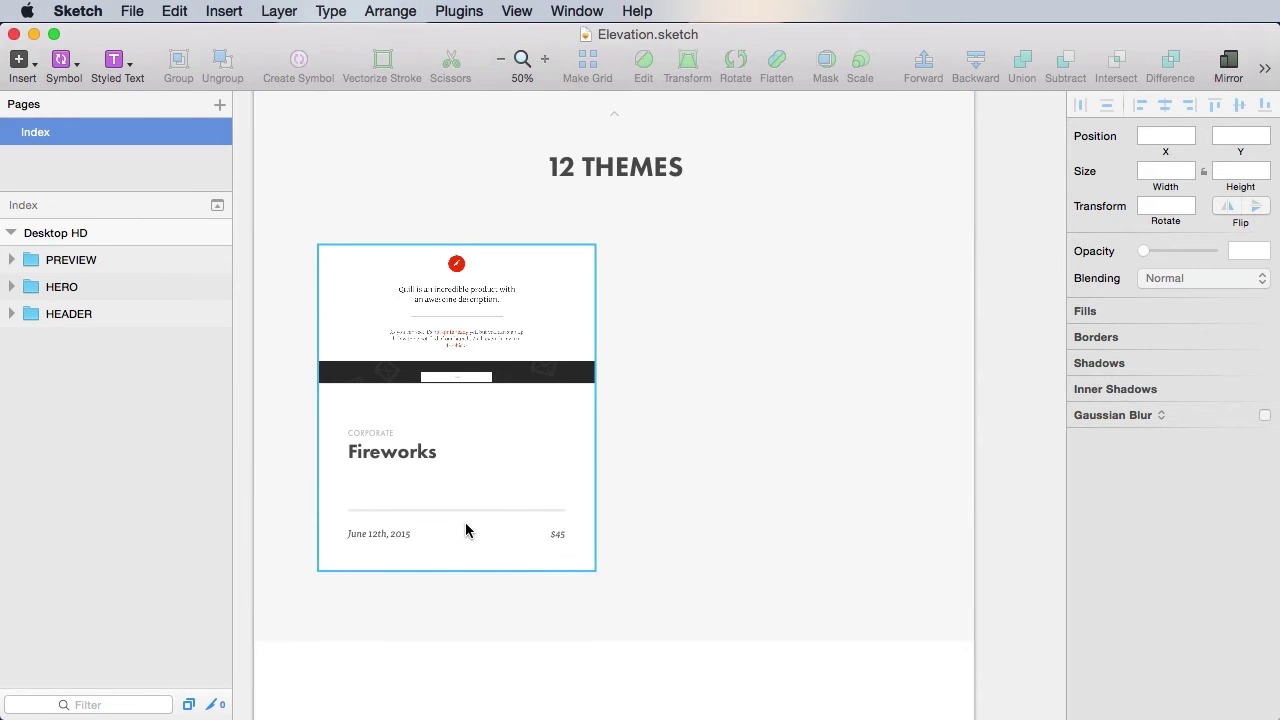
- Rename the divider layer "Rectangle 10" as "Thick HR" and save the document
{"action": "left_click_drag", "start_coordinate": [466, 526], "coordinate": [498, 501]}
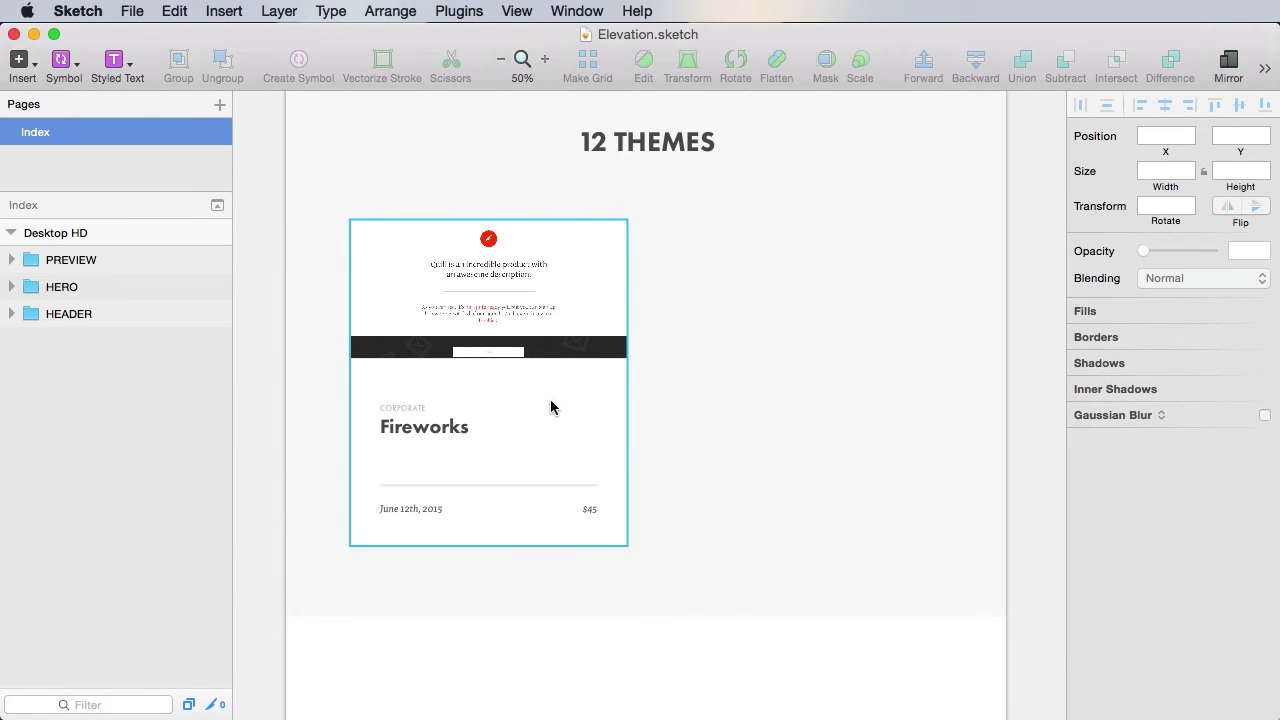
{"action": "left_click", "coordinate": [551, 409]}
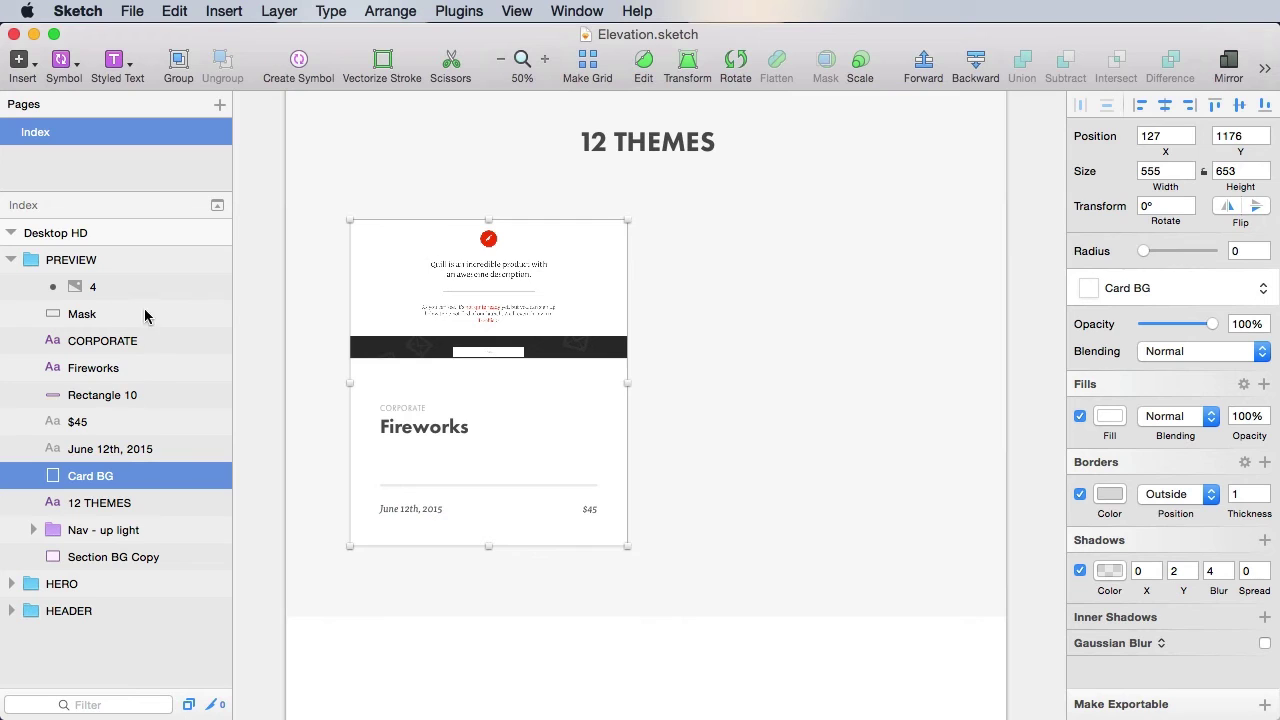
{"action": "left_click", "coordinate": [117, 396]}
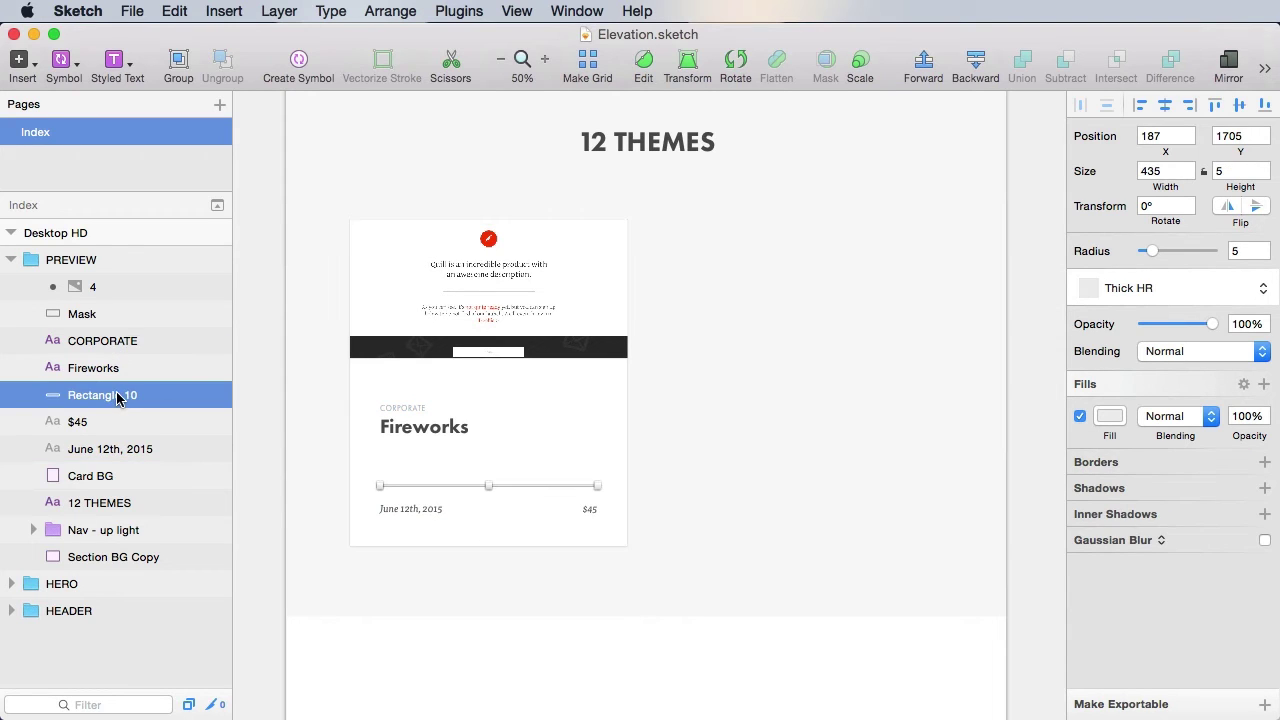
{"action": "double_click", "coordinate": [101, 401]}
{"action": "type", "text": "Thick HR"}
{"action": "key", "text": "Return"}
{"action": "key", "text": "super+s"}
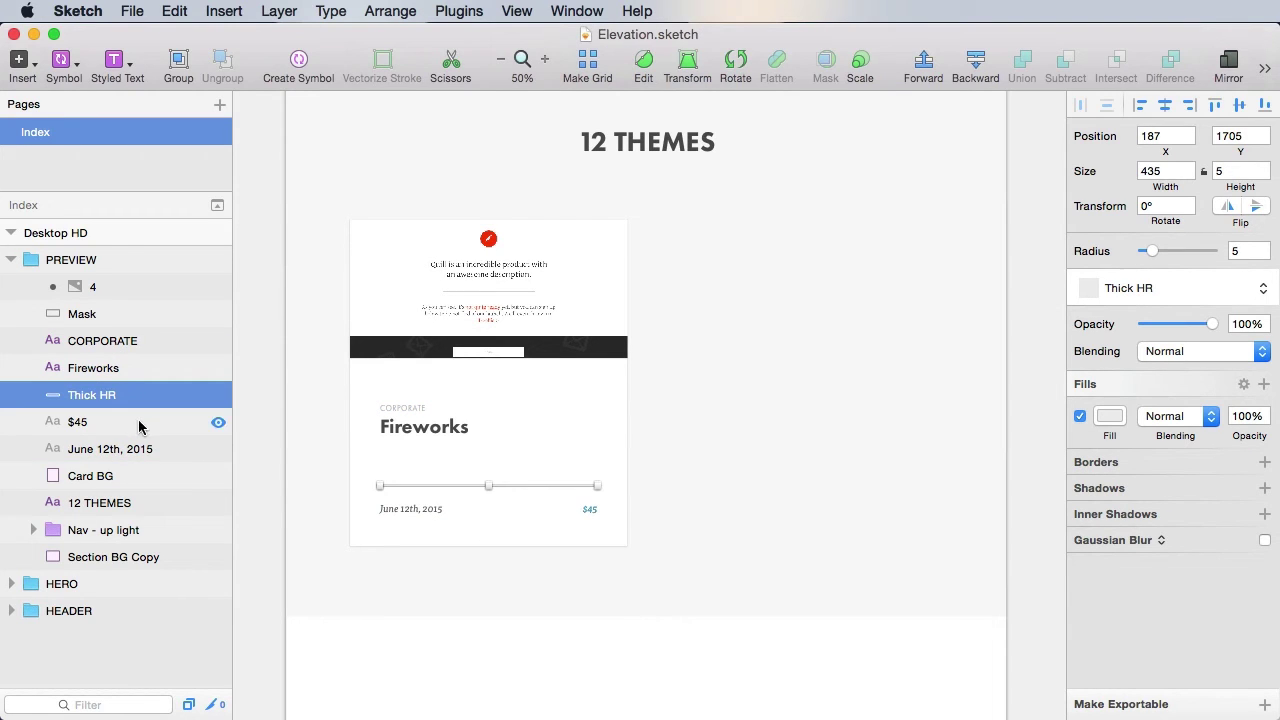
- Group all the card's layers, from Card BG up to image 4, and name the group "Product card 1"
{"action": "left_click", "coordinate": [110, 478]}
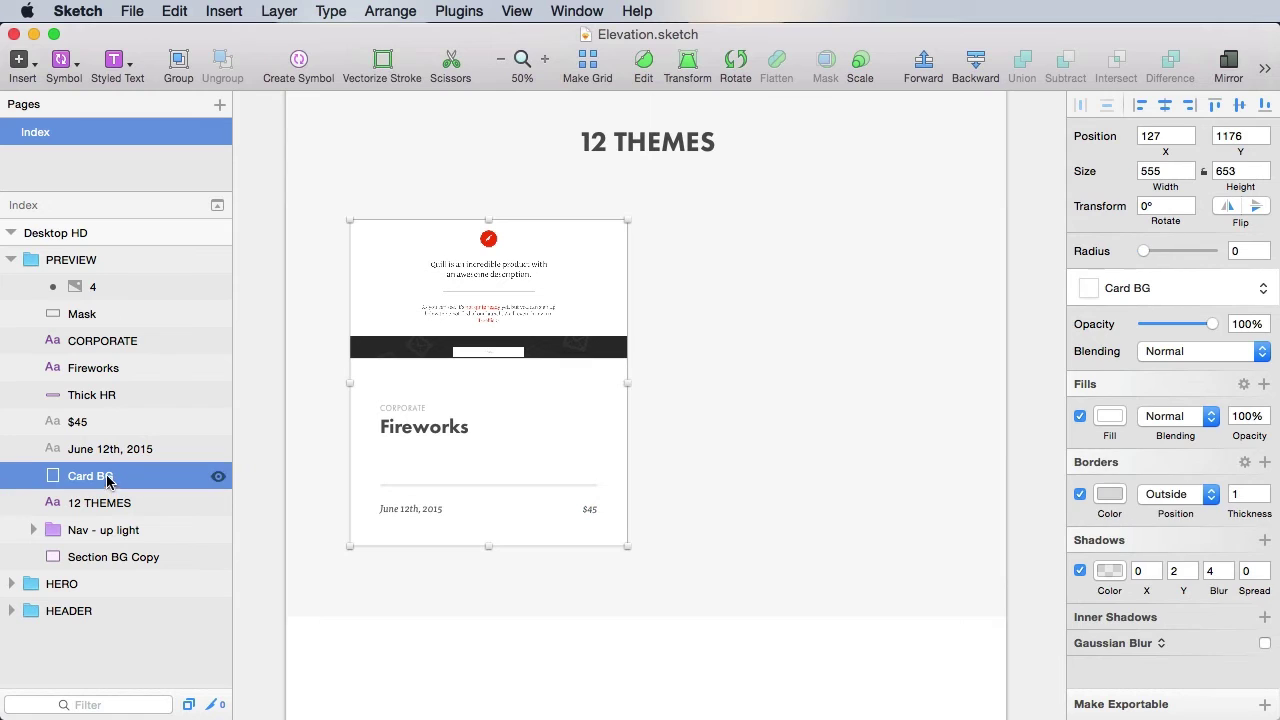
{"action": "left_click", "coordinate": [108, 287], "text": "shift"}
{"action": "key", "text": "super+g"}
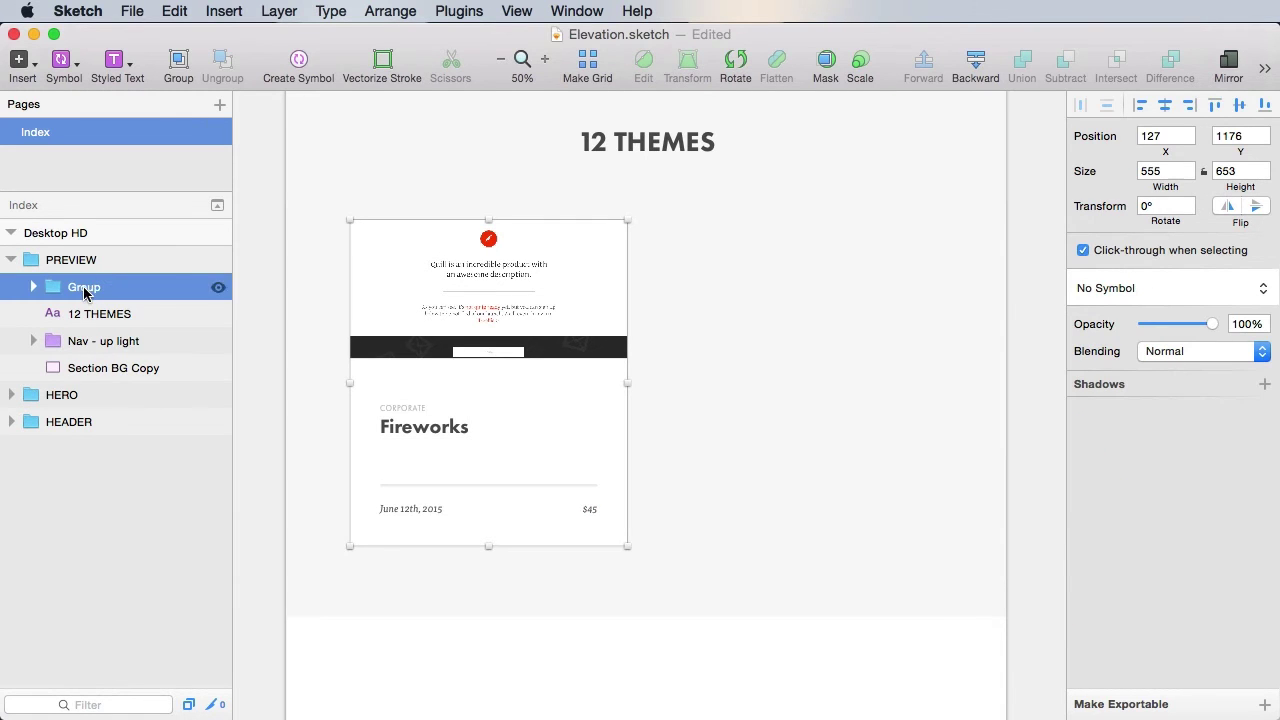
{"action": "double_click", "coordinate": [86, 288]}
{"action": "type", "text": "Product card "}
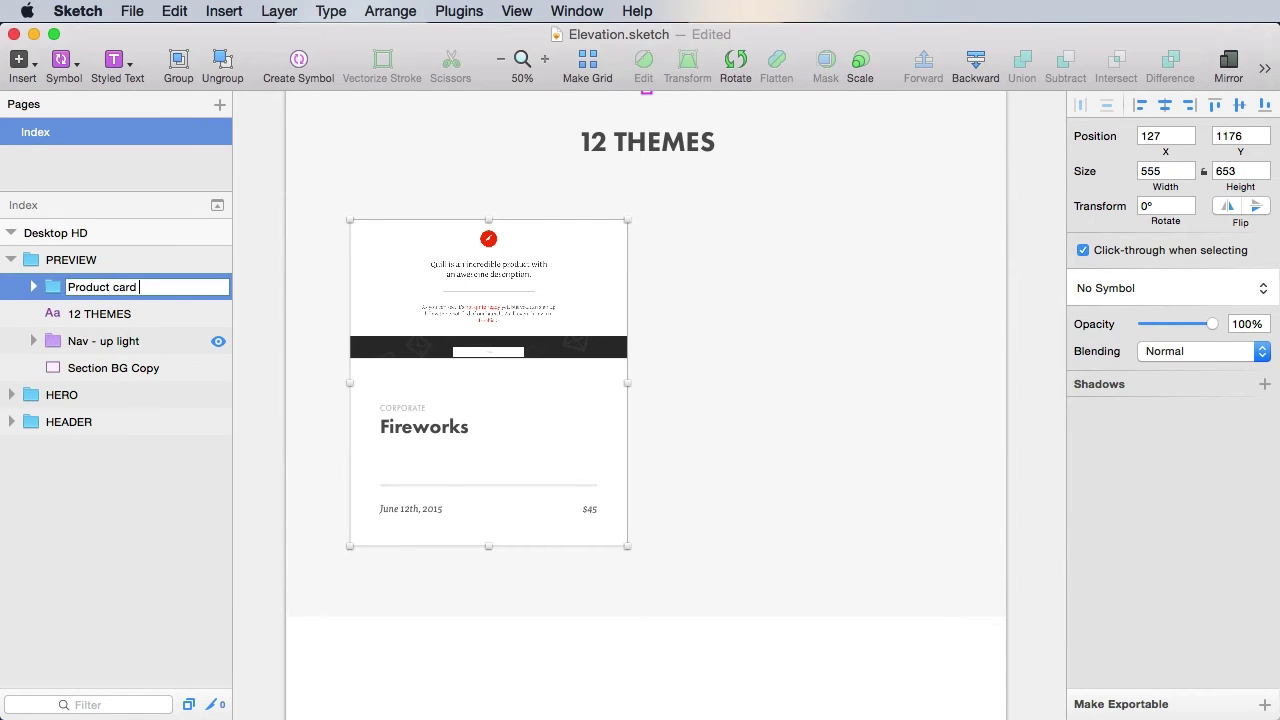
{"action": "type", "text": "1"}
{"action": "key", "text": "Return"}
- Turn the card group into a symbol named "Product card 1" and save the document
{"action": "left_click", "coordinate": [298, 62]}
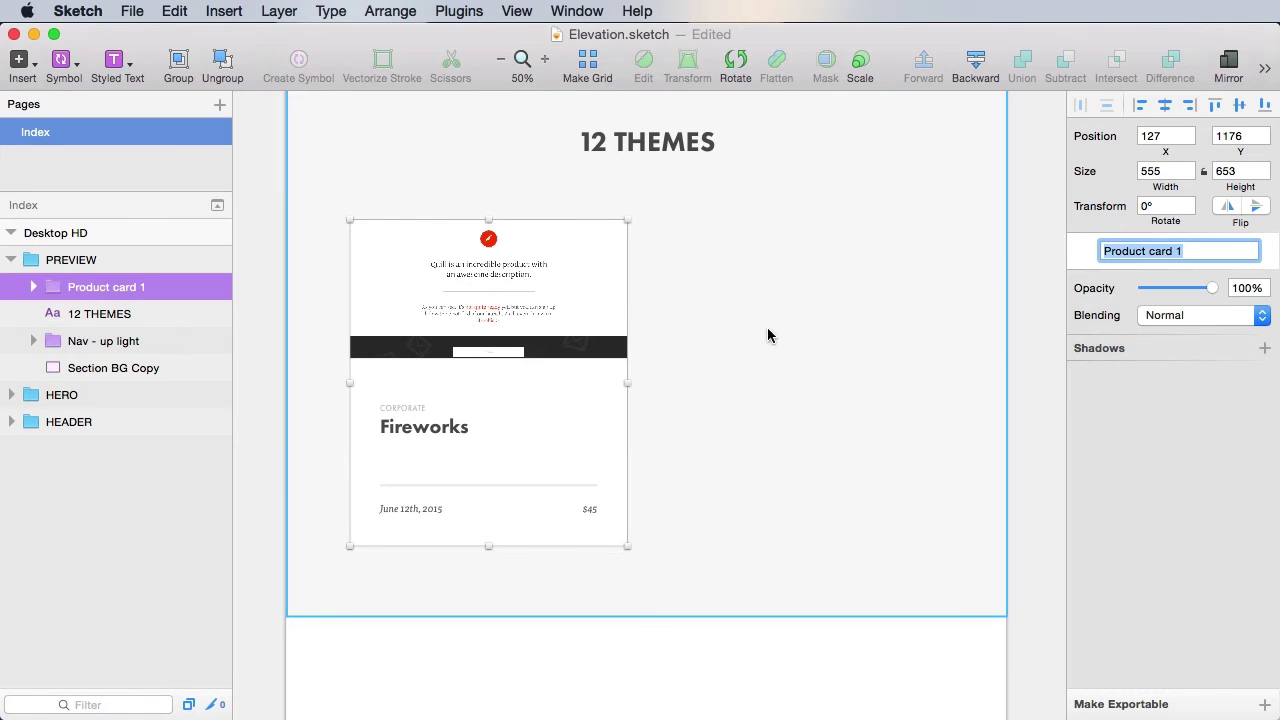
{"action": "key", "text": "Return"}
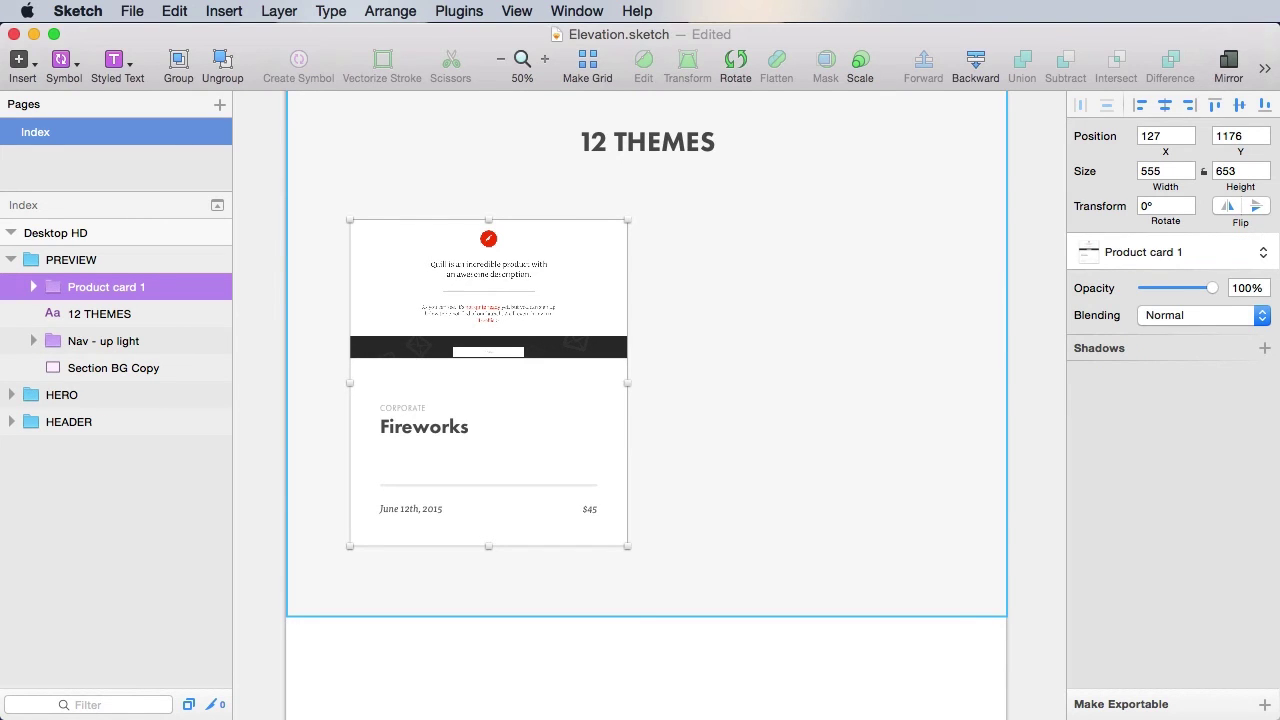
{"action": "key", "text": "super+s"}
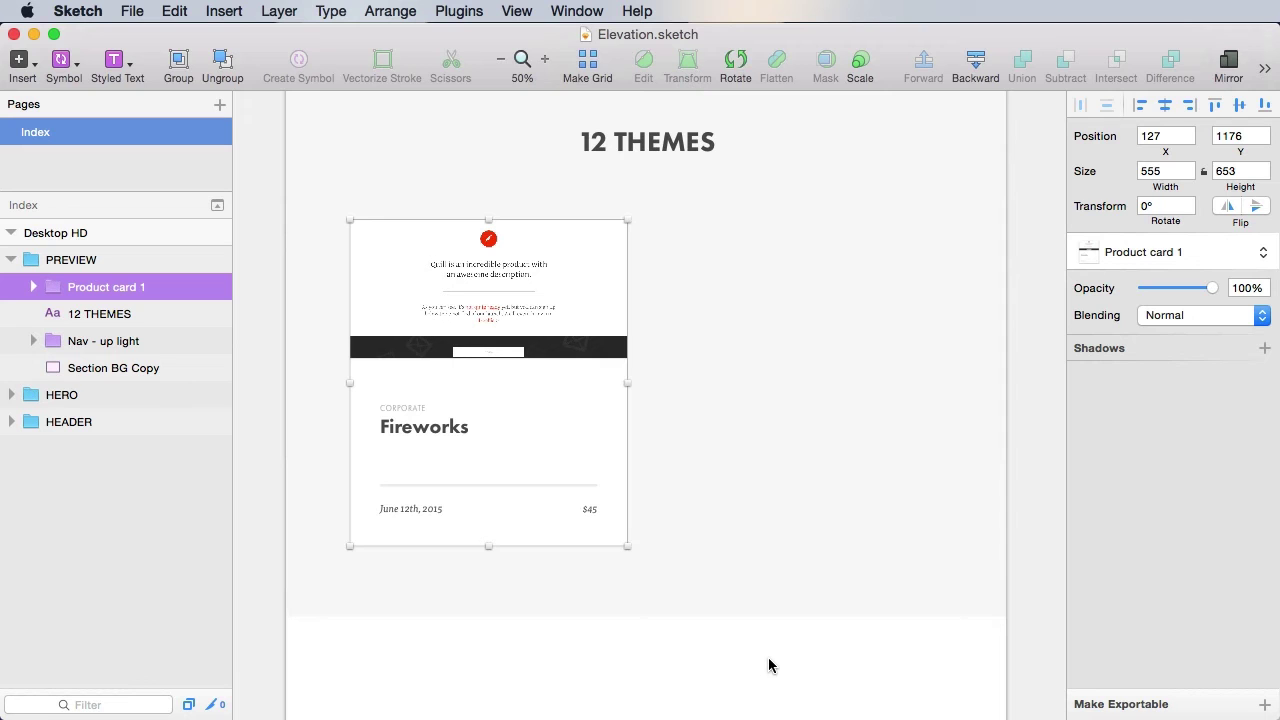
- Duplicate the product card and place the copy beside it at X 757, aligned to the columns of the layout grid
{"action": "key", "text": "super+d"}
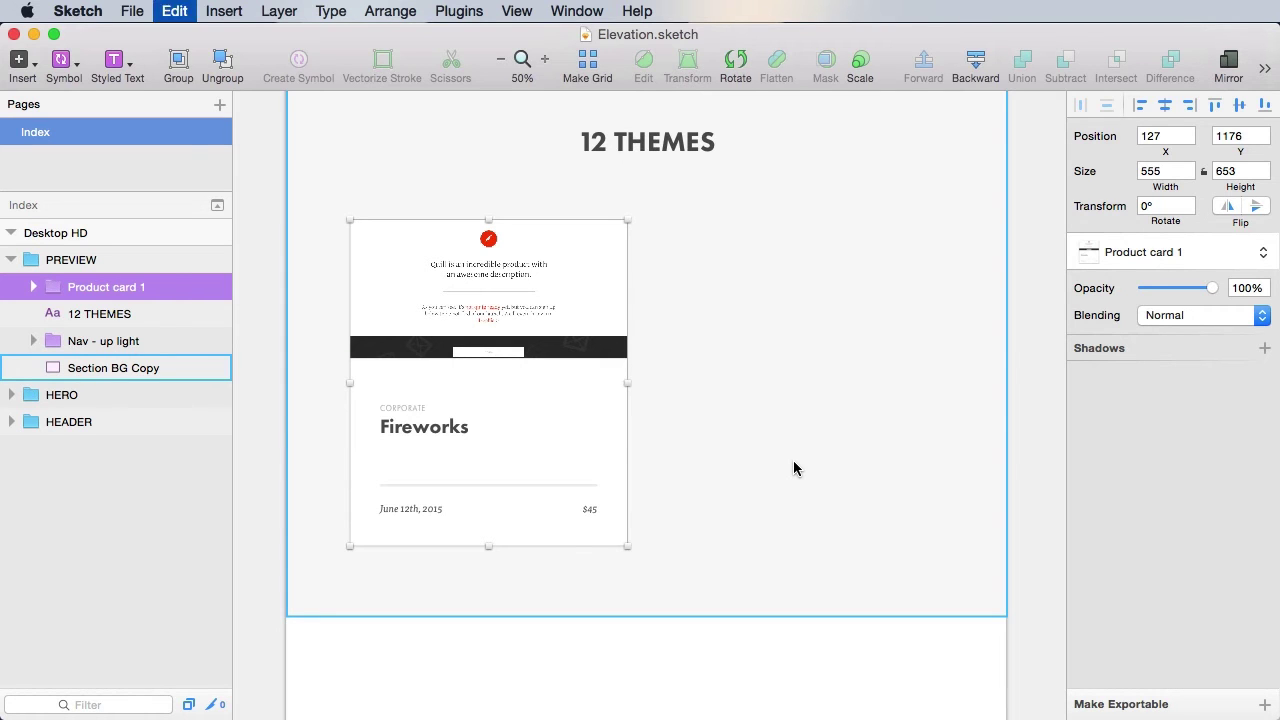
{"action": "left_click_drag", "start_coordinate": [562, 366], "coordinate": [886, 369]}
{"action": "key", "text": "ctrl+l"}
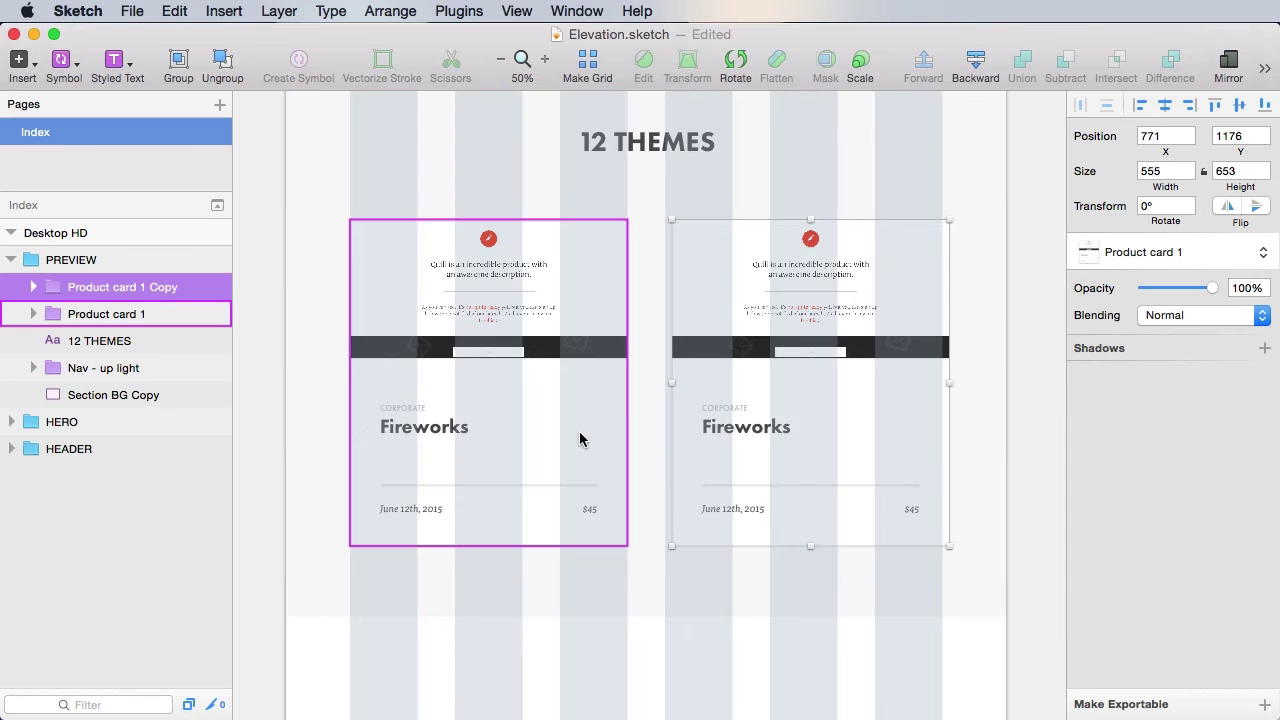
{"action": "left_click_drag", "start_coordinate": [590, 168], "coordinate": [792, 368]}
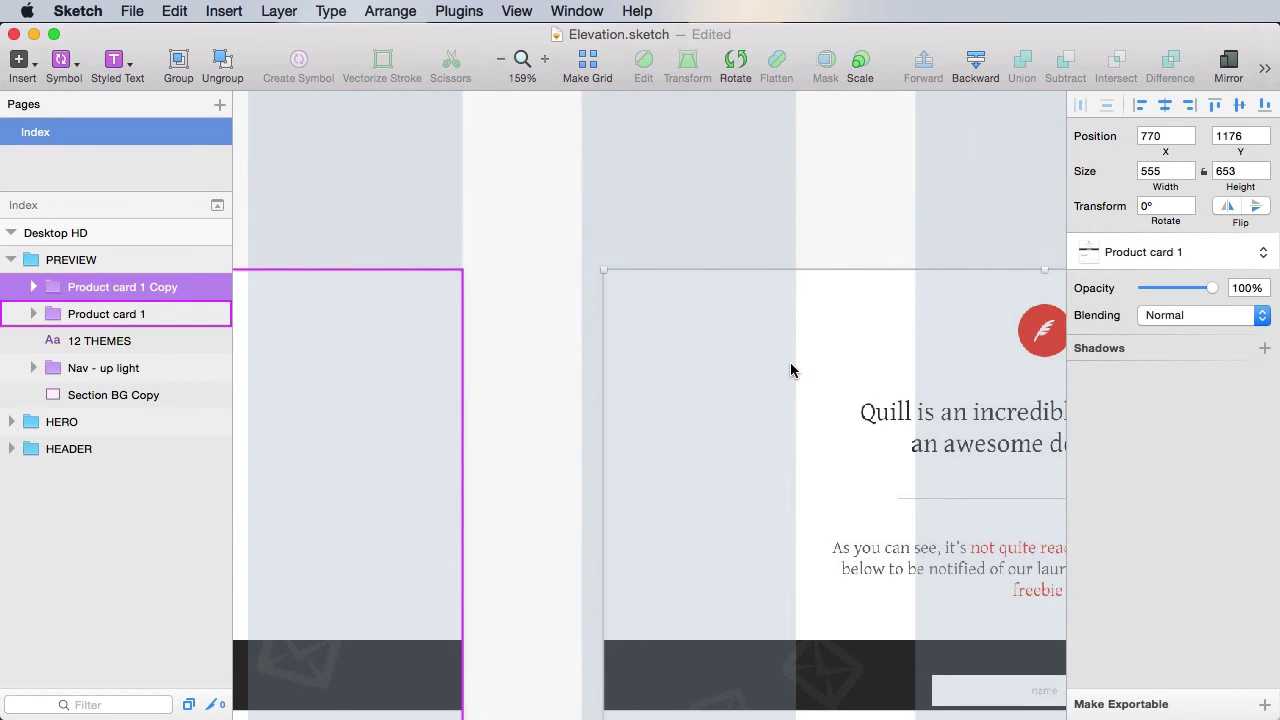
{"action": "key", "text": "Left"}
{"action": "key", "text": "Left"}
{"action": "key", "text": "Left"}
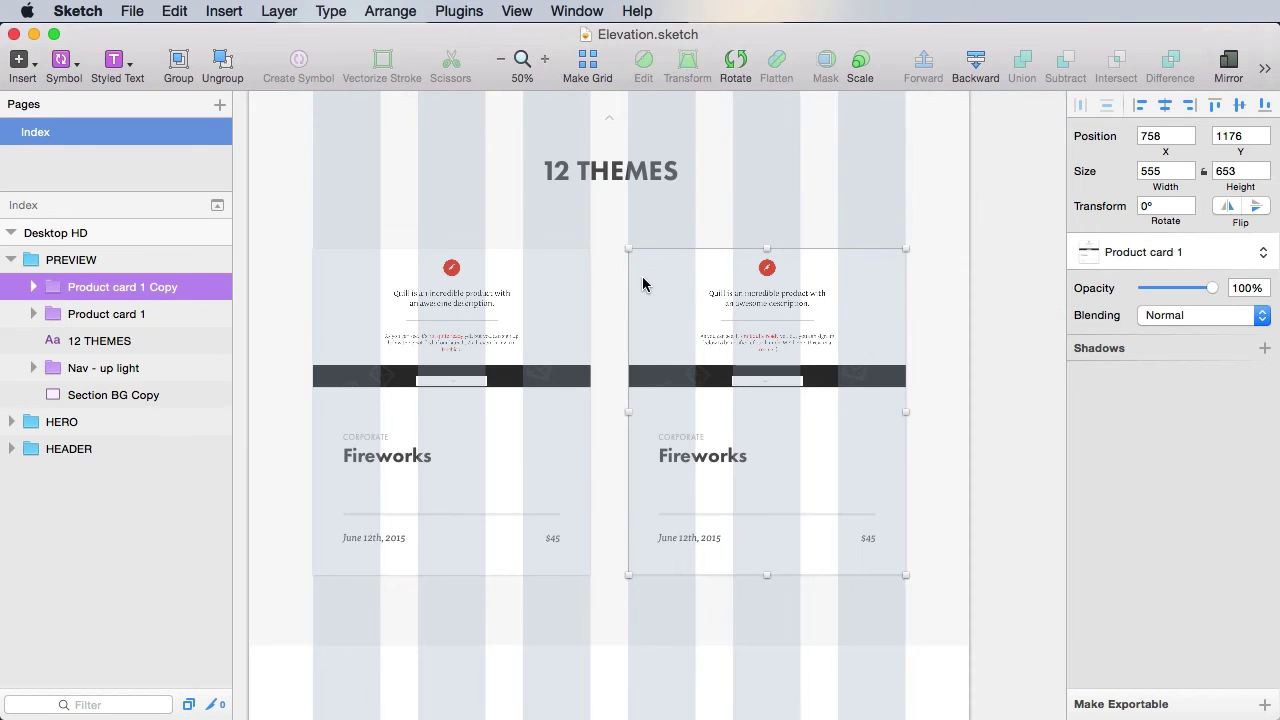
{"action": "key", "text": "alt"}
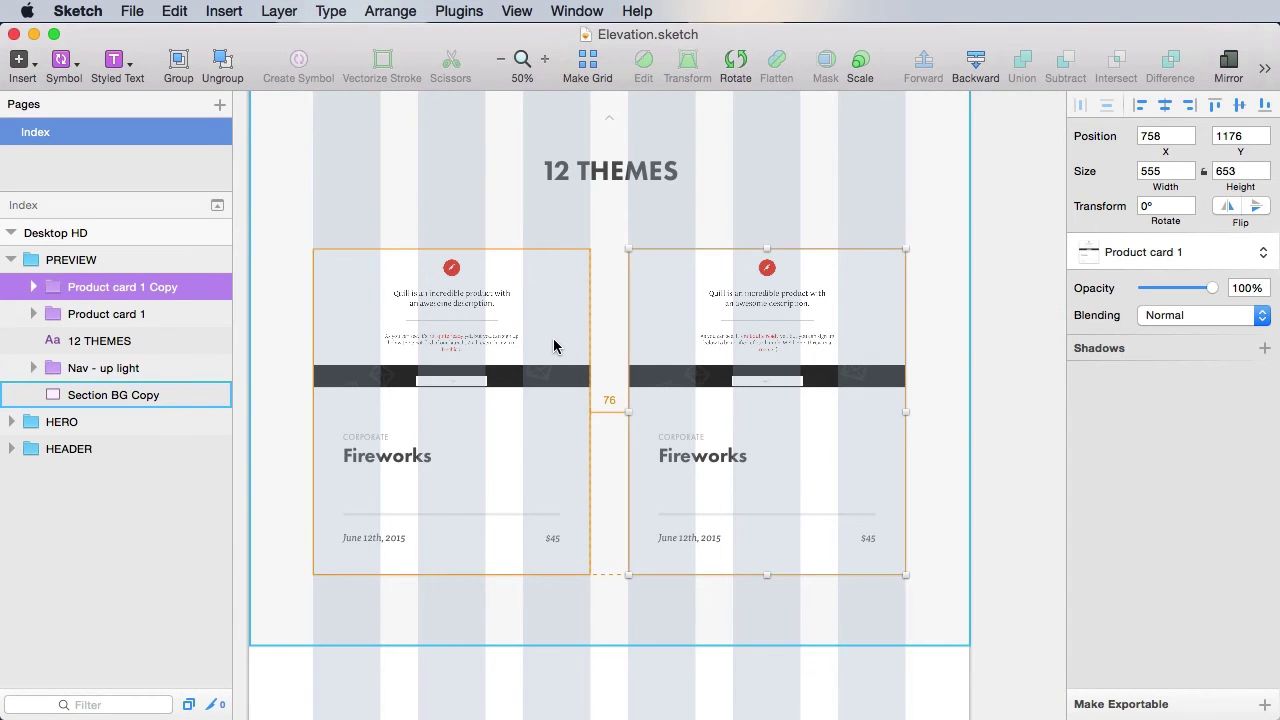
{"action": "key", "text": "Left"}
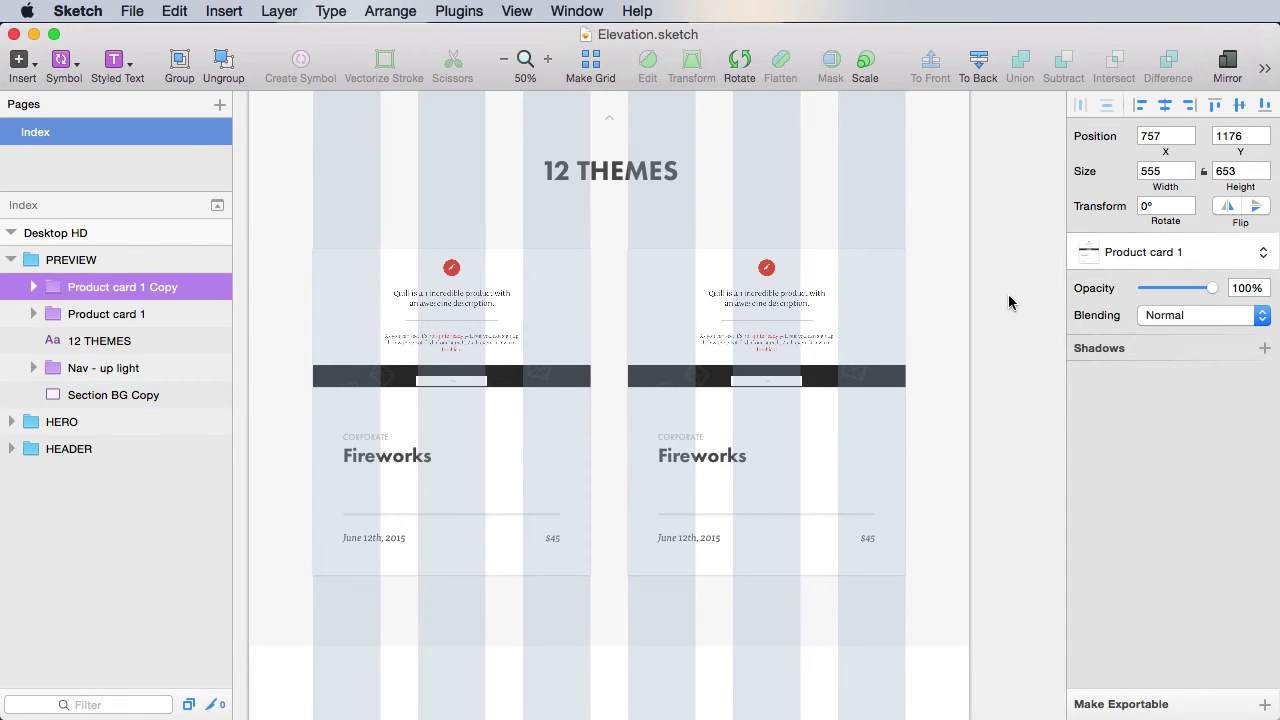
- Hide the layout grid, set the copied card to No Symbol and save the document
{"action": "left_click", "coordinate": [1008, 302]}
{"action": "key", "text": "z"}
{"action": "left_click_drag", "start_coordinate": [509, 193], "coordinate": [752, 415]}
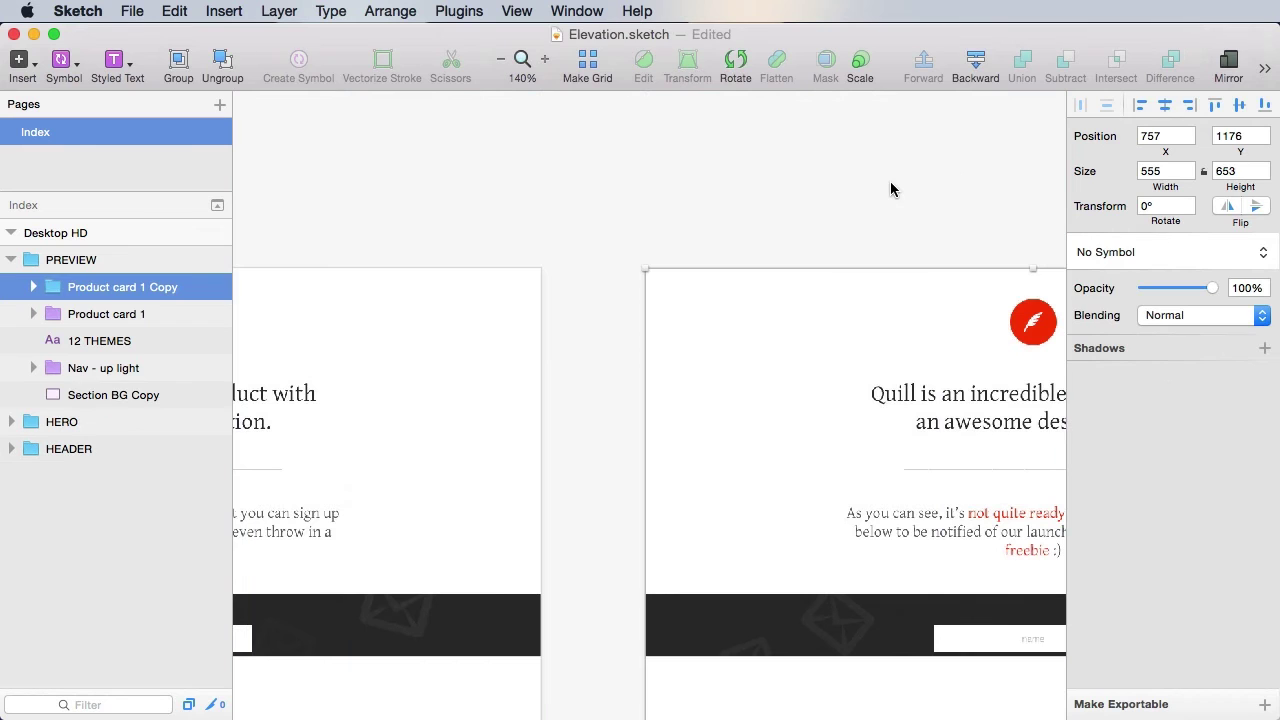
{"action": "left_click", "coordinate": [896, 181]}
{"action": "key", "text": "super+s"}
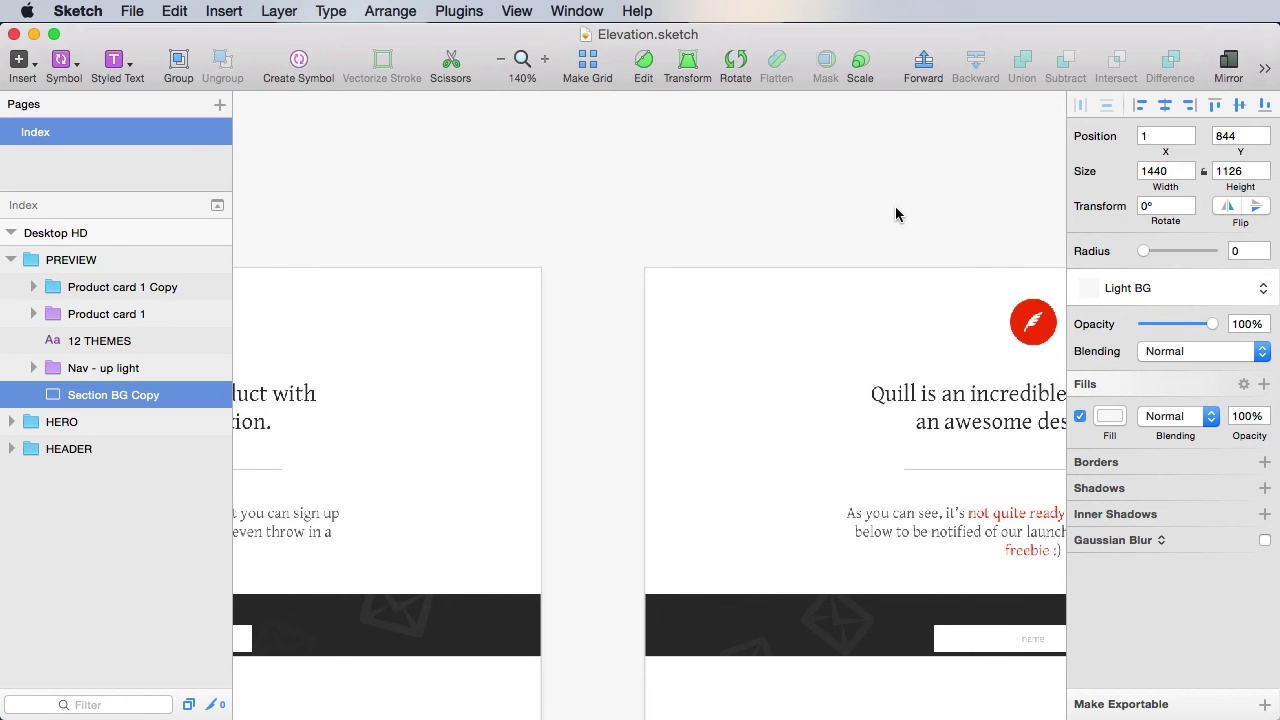
- Place the "Portfolio Manager" theme image 8 in the masked image area of the copied card
{"action": "key", "text": "super+2"}
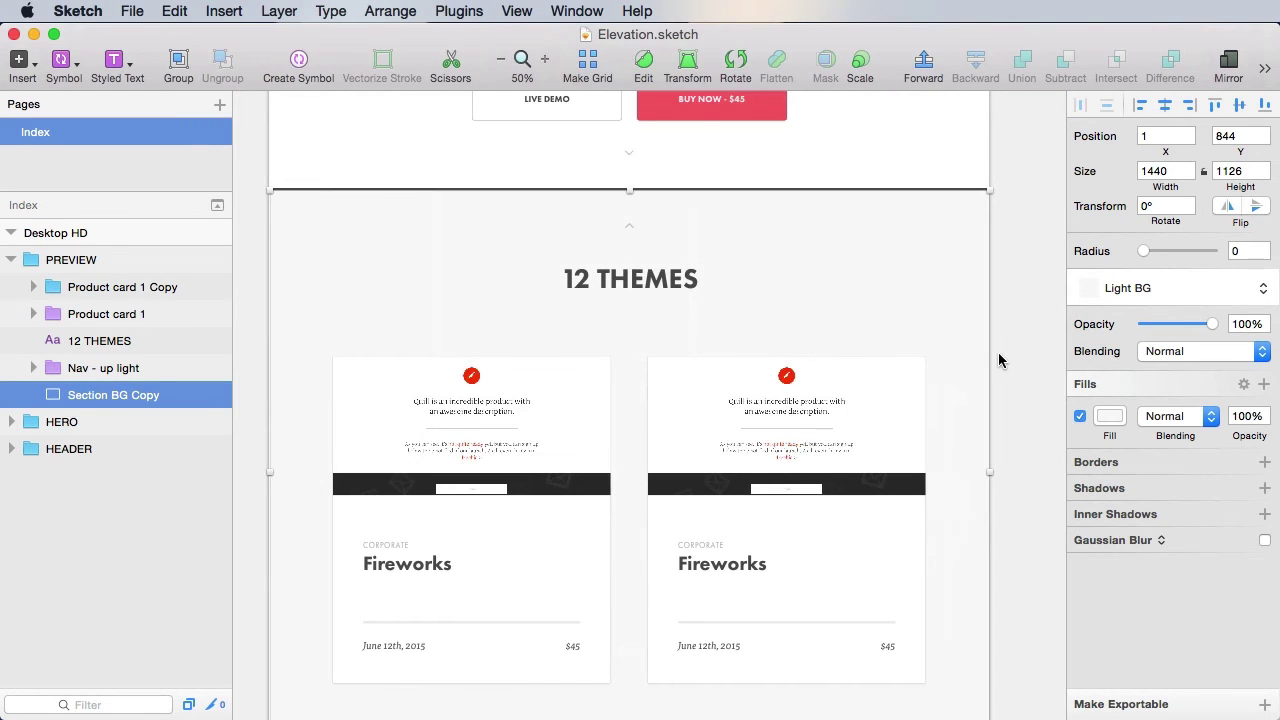
{"action": "left_click", "coordinate": [998, 360]}
{"action": "scroll", "coordinate": [1015, 420], "scroll_direction": "down", "scroll_amount": 5}
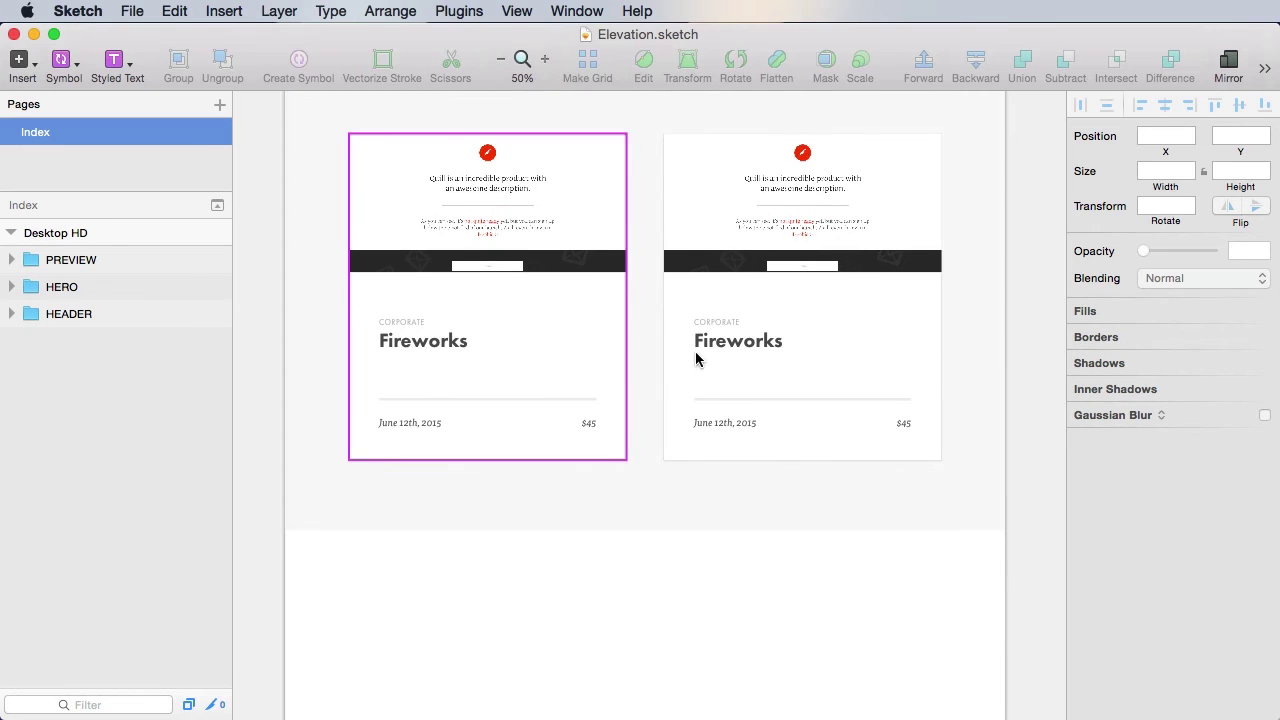
{"action": "scroll", "coordinate": [985, 352], "scroll_direction": "up", "scroll_amount": 2}
{"action": "left_click", "coordinate": [857, 289]}
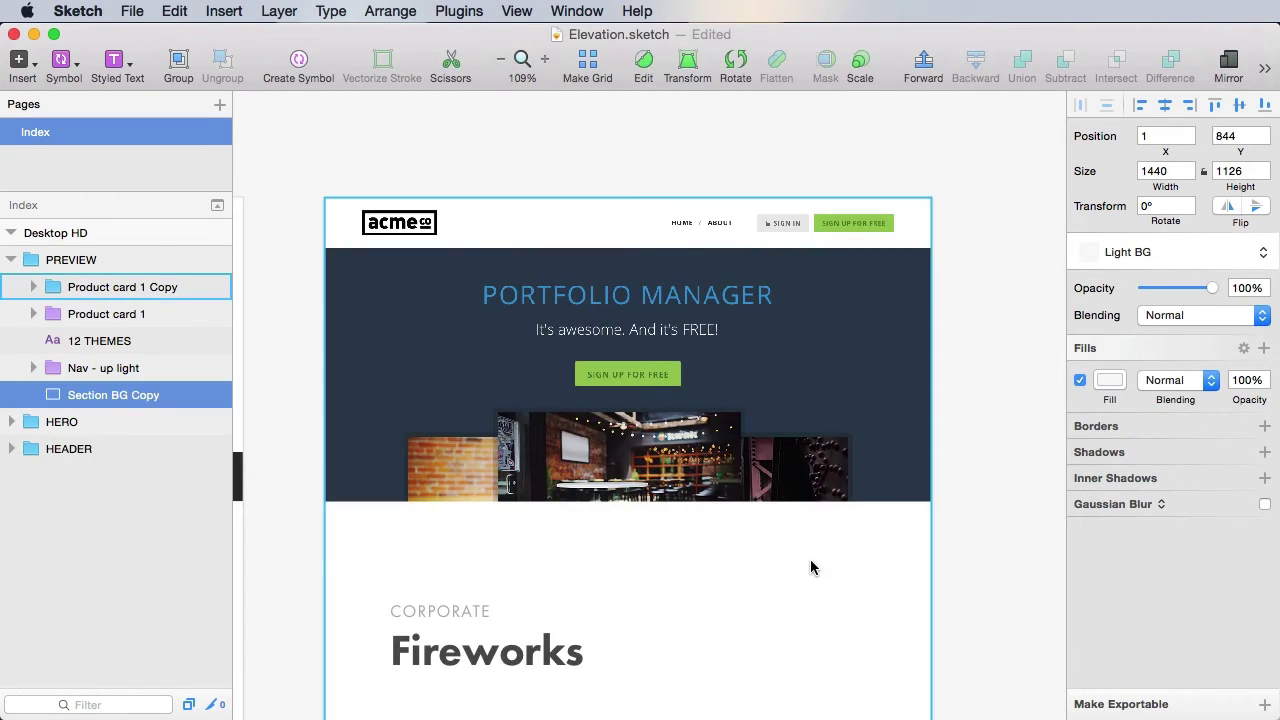
{"action": "left_click_drag", "start_coordinate": [811, 566], "coordinate": [953, 371]}
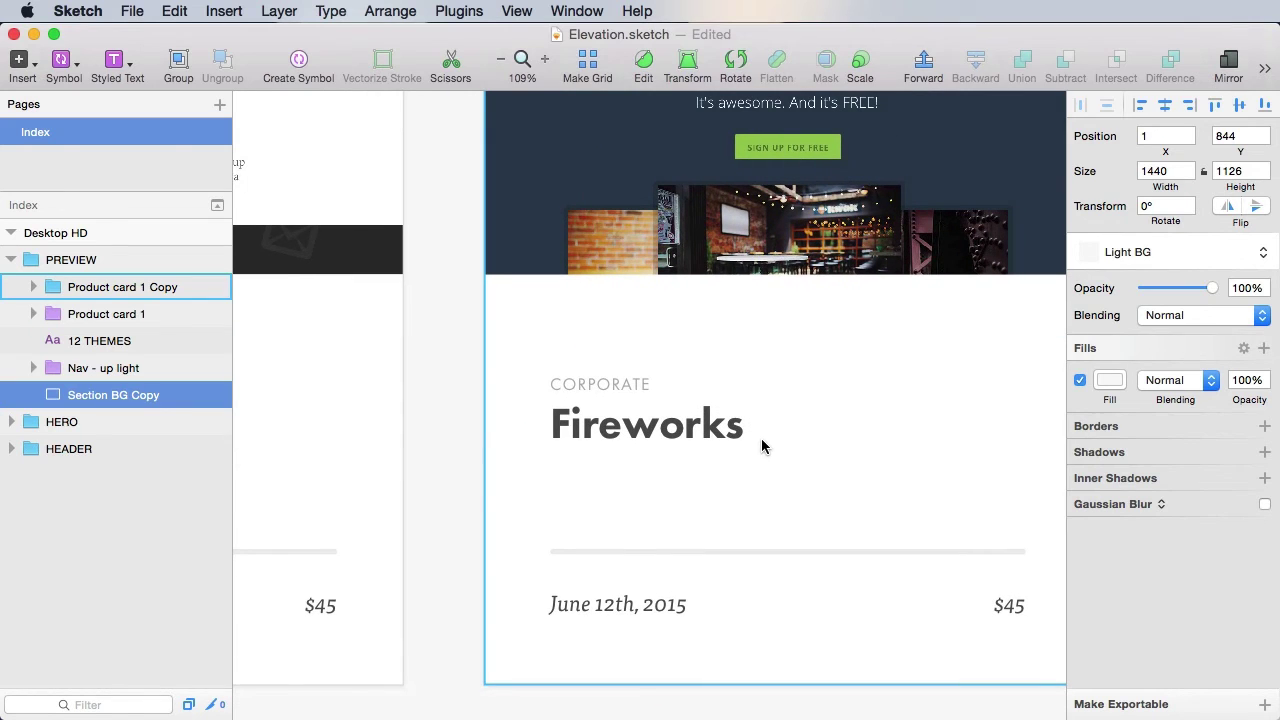
- Change the second card's caption to "PORTFOLIO" and its title to "Grid"
{"action": "double_click", "coordinate": [607, 384]}
{"action": "double_click", "coordinate": [607, 384]}
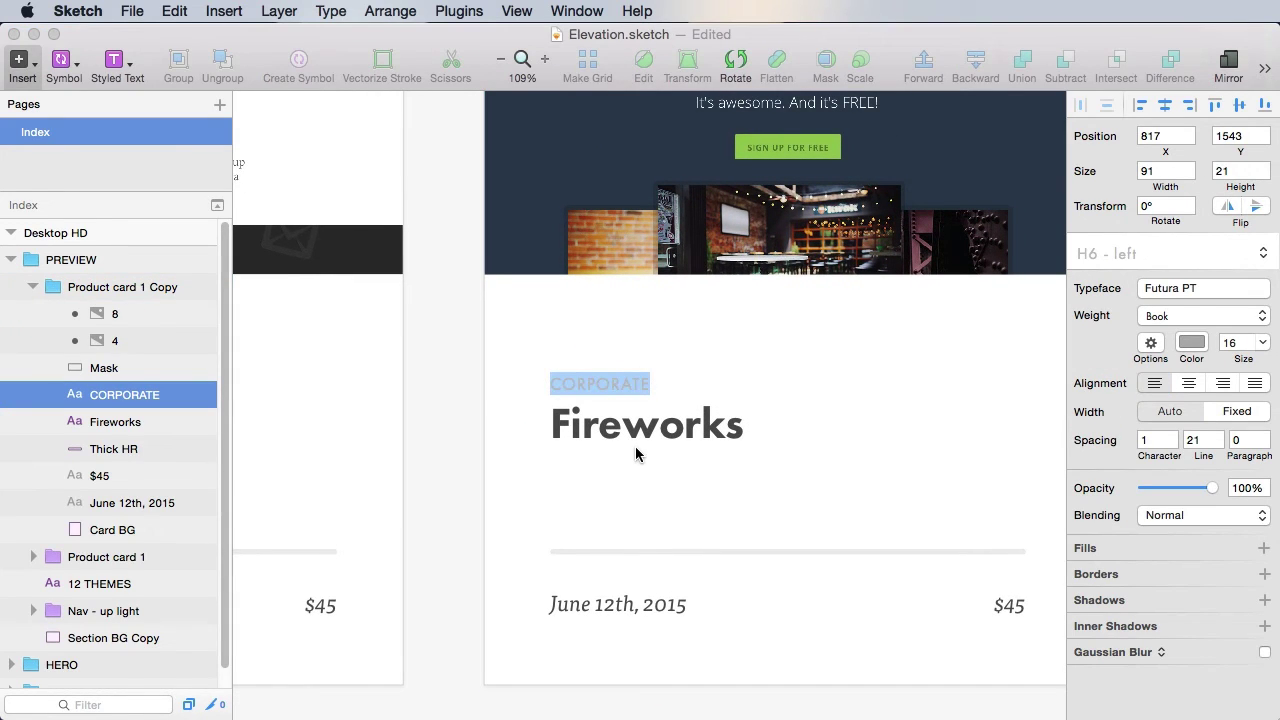
{"action": "type", "text": "R"}
{"action": "type", "text": "PORTFOLIO"}
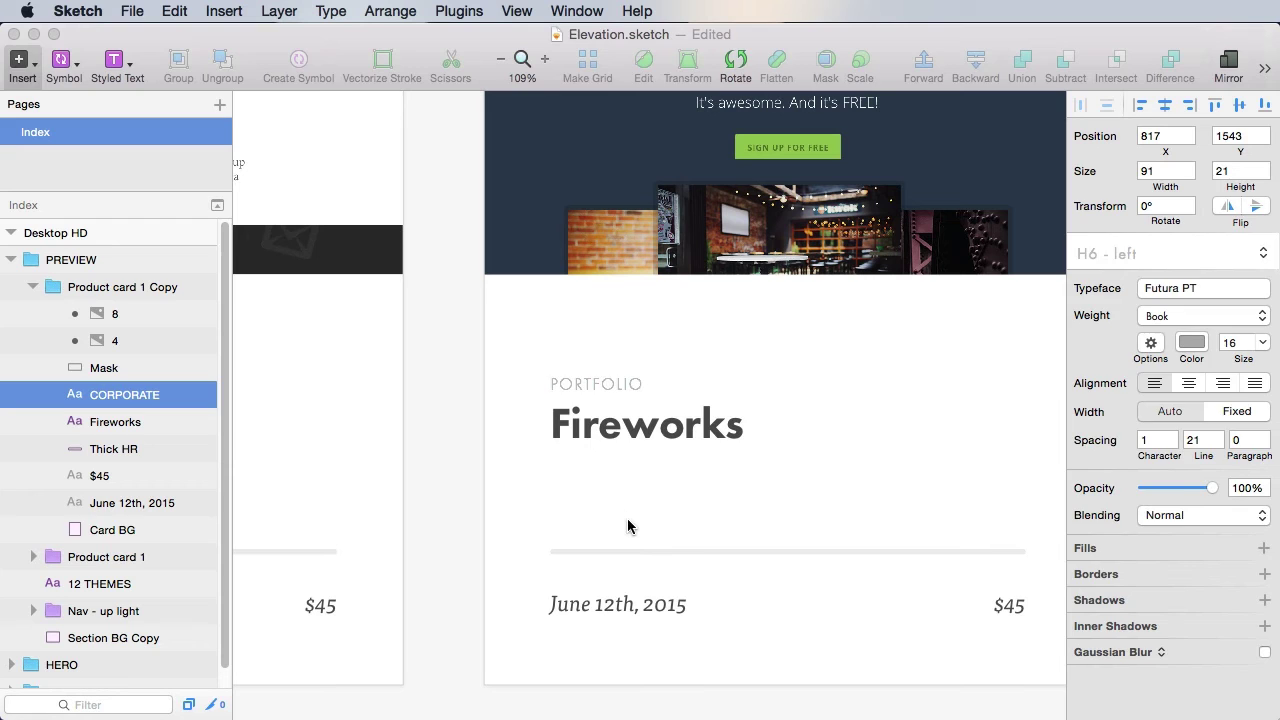
{"action": "left_click", "coordinate": [628, 526]}
{"action": "left_click", "coordinate": [640, 445]}
{"action": "key", "text": "Return"}
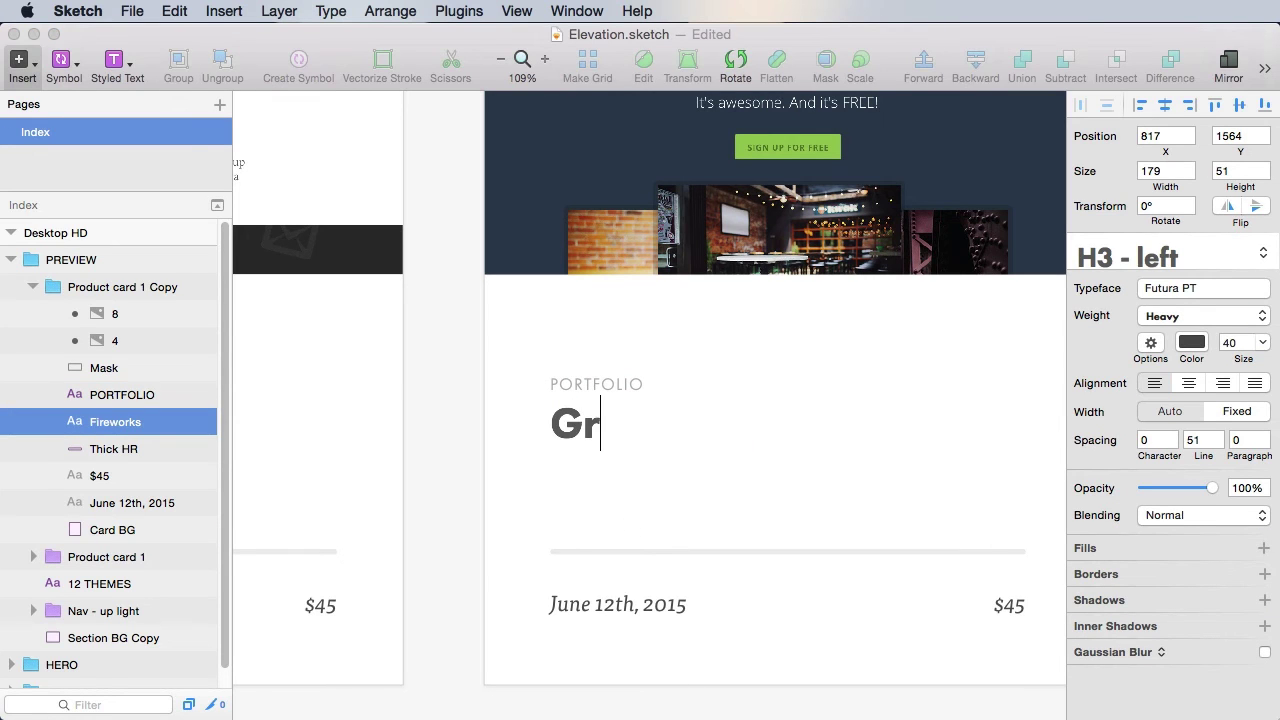
{"action": "type", "text": "id"}
{"action": "left_click", "coordinate": [640, 700]}
- Change the second card's date to "March 2nd, 2015" and its price to "$67"
{"action": "left_click", "coordinate": [610, 605]}
{"action": "double_click", "coordinate": [605, 606]}
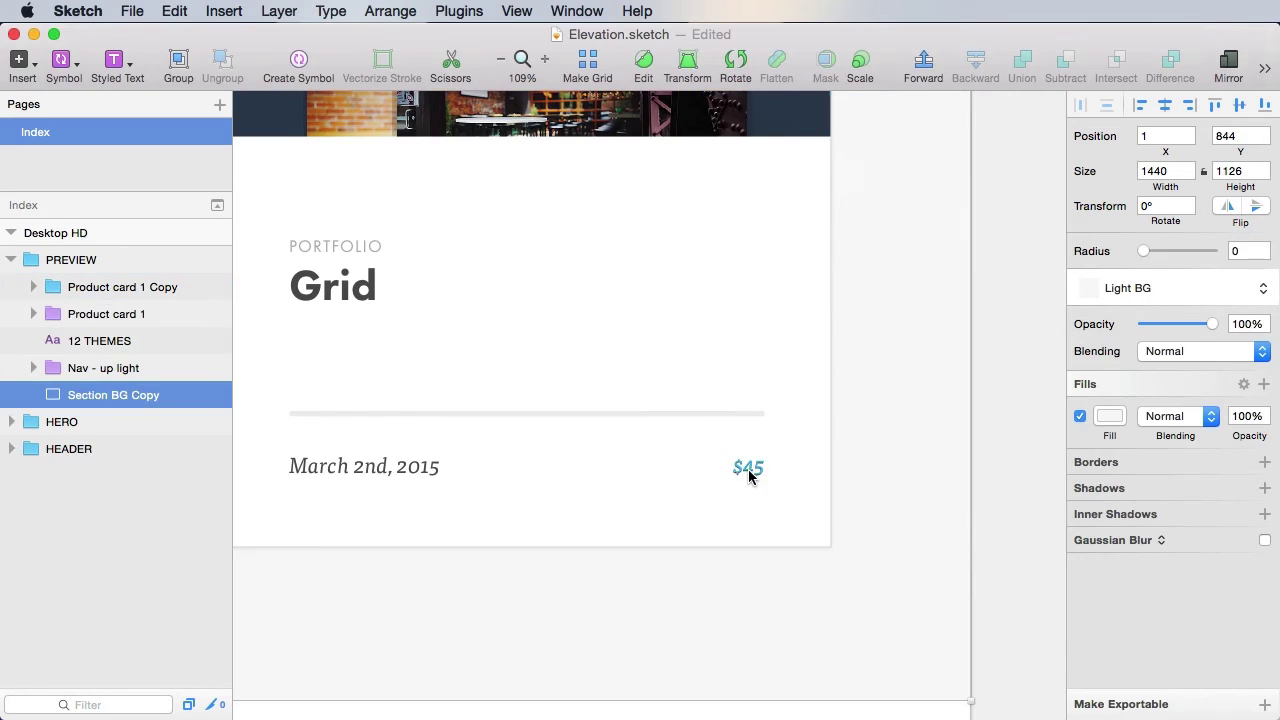
{"action": "double_click", "coordinate": [749, 469]}
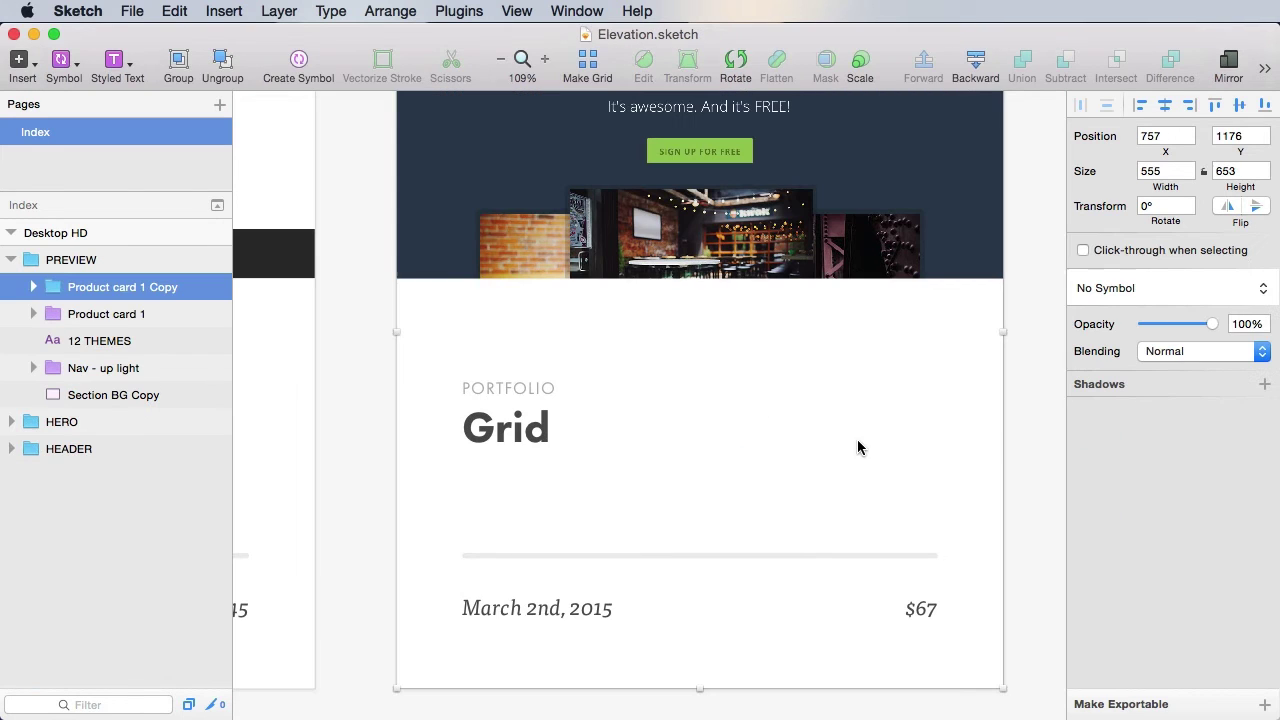
- Rename the copied card group as "Product card 2"
{"action": "double_click", "coordinate": [134, 286]}
{"action": "key", "text": "Right"}
{"action": "key", "text": "alt+shift+Left"}
{"action": "key", "text": "alt+shift+Left"}
{"action": "type", "text": "2"}
{"action": "key", "text": "Return"}
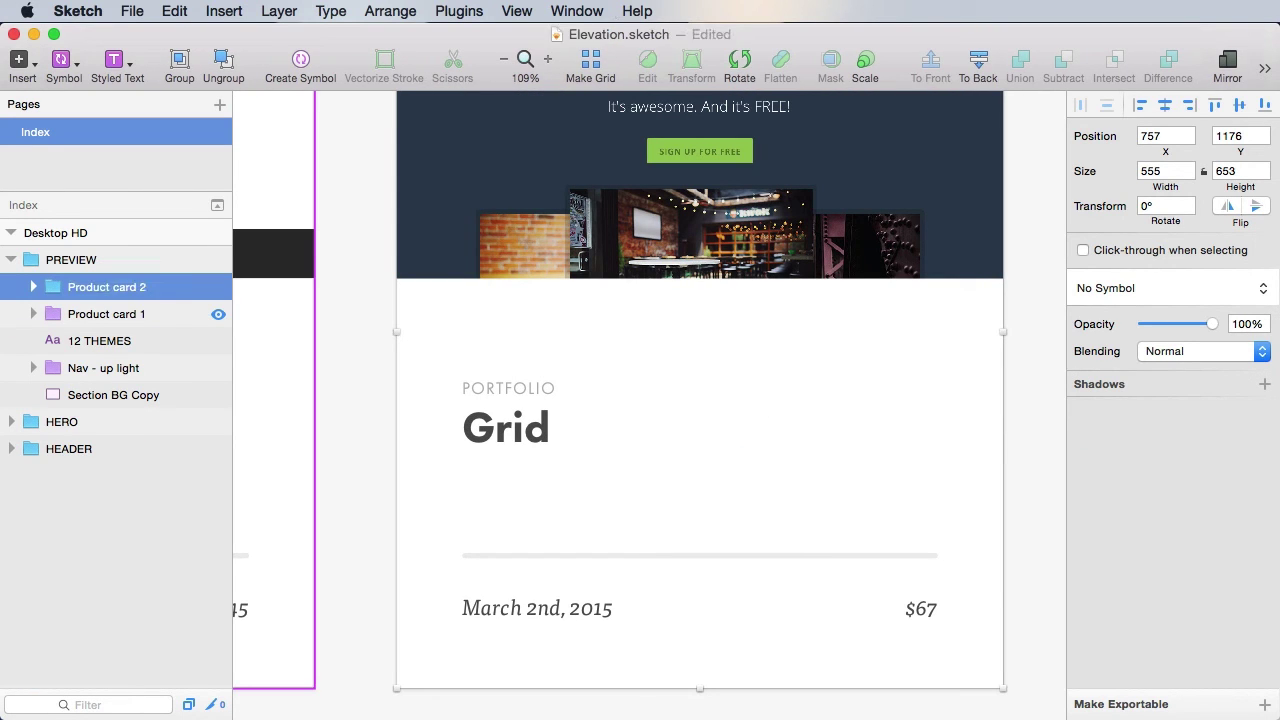
- Turn the Product card 2 group into a symbol
{"action": "left_click", "coordinate": [301, 64]}
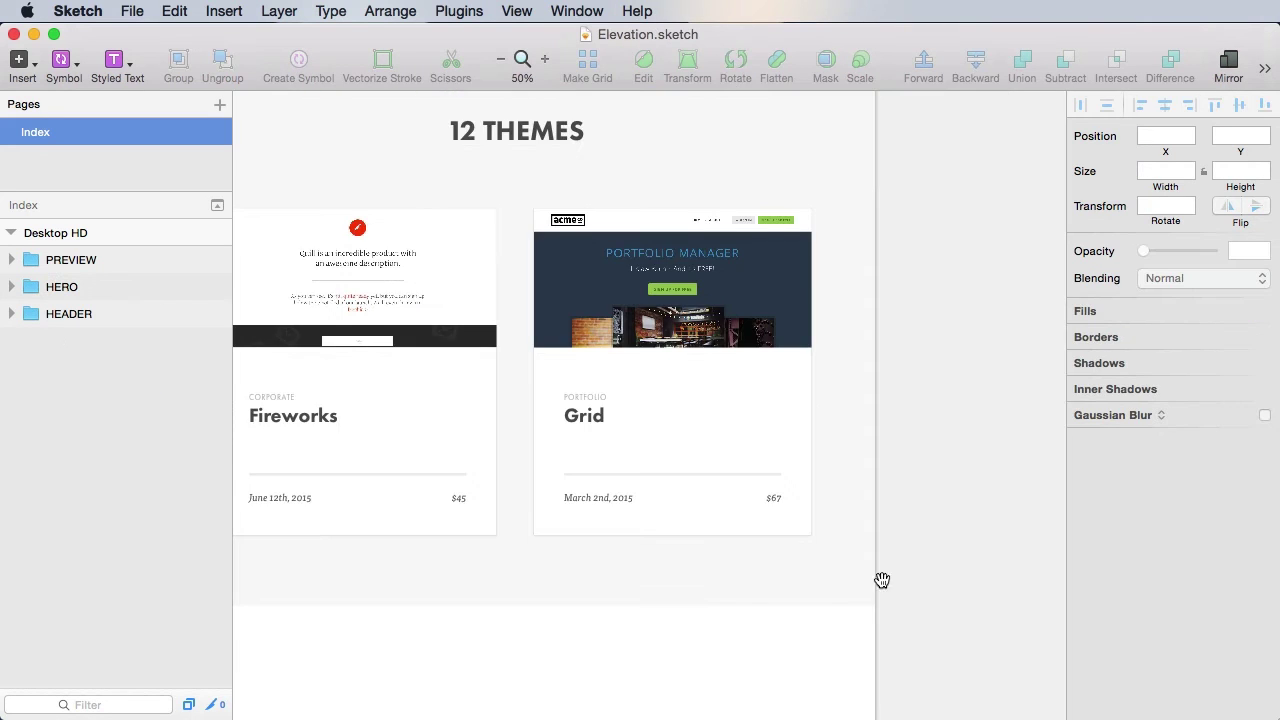
- Lengthen the Desktop HD artboard and stretch the PREVIEW section background downward to make room for a second row of cards
{"action": "scroll", "coordinate": [852, 454], "scroll_direction": "down", "scroll_amount": 5}
{"action": "scroll", "coordinate": [852, 454], "scroll_direction": "down", "scroll_amount": 3}
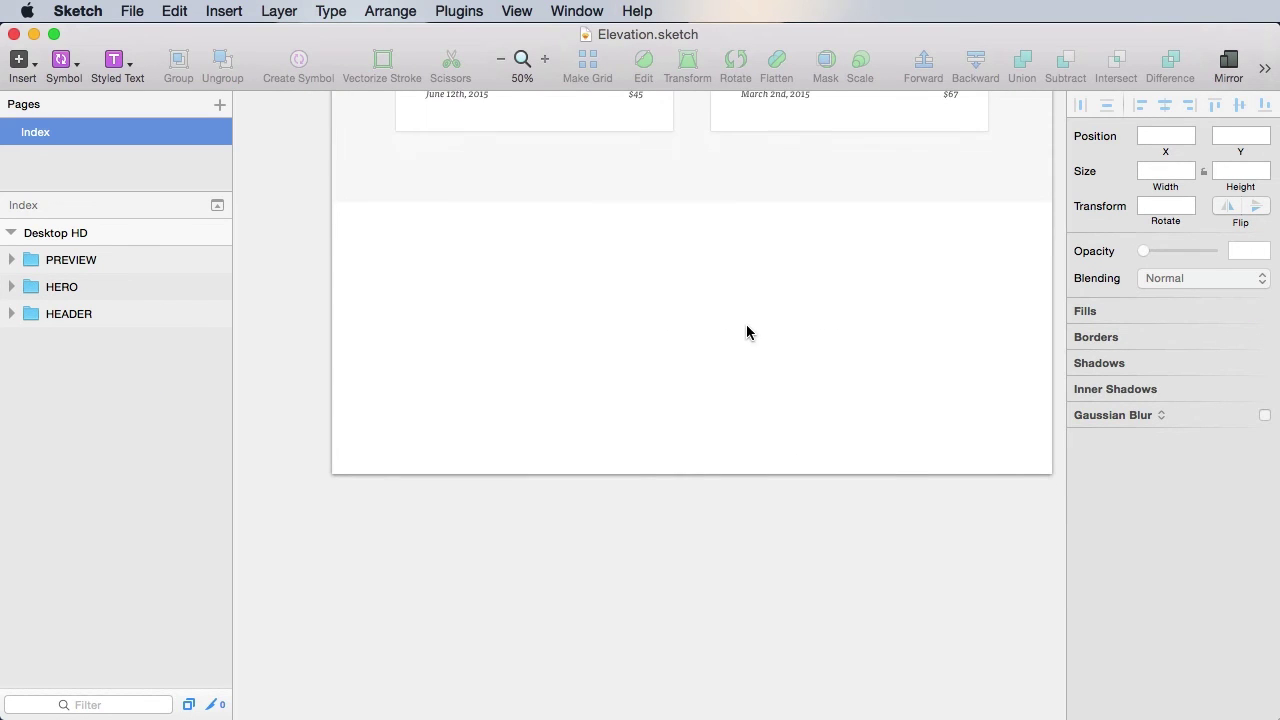
{"action": "left_click", "coordinate": [704, 455]}
{"action": "left_click_drag", "start_coordinate": [704, 455], "coordinate": [704, 456]}
{"action": "left_click", "coordinate": [55, 234]}
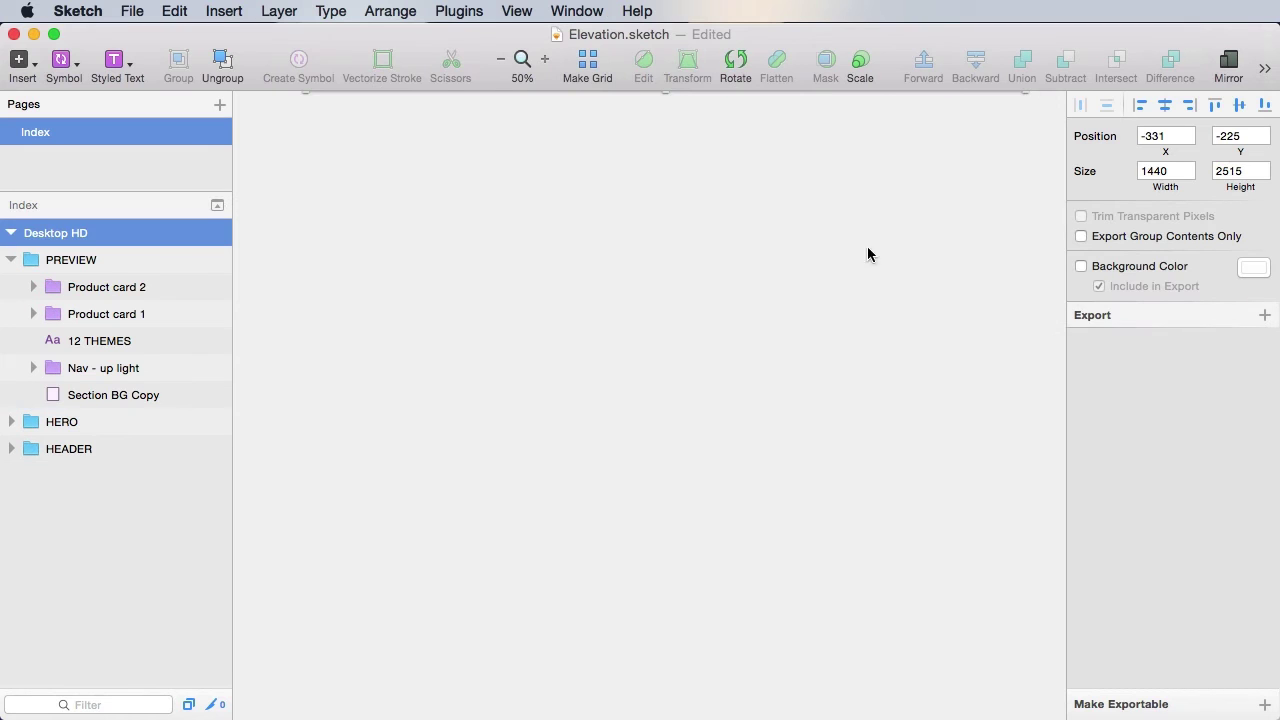
{"action": "left_click_drag", "start_coordinate": [661, 94], "coordinate": [773, 714]}
{"action": "scroll", "coordinate": [737, 314], "scroll_direction": "up", "scroll_amount": 10}
{"action": "left_click_drag", "start_coordinate": [650, 320], "coordinate": [595, 440]}
{"action": "left_click", "coordinate": [603, 385]}
{"action": "mouse_move", "coordinate": [740, 446]}
{"action": "left_mouse_down"}
{"action": "mouse_move", "coordinate": [740, 474]}
{"action": "mouse_move", "coordinate": [742, 458]}
{"action": "left_mouse_up"}
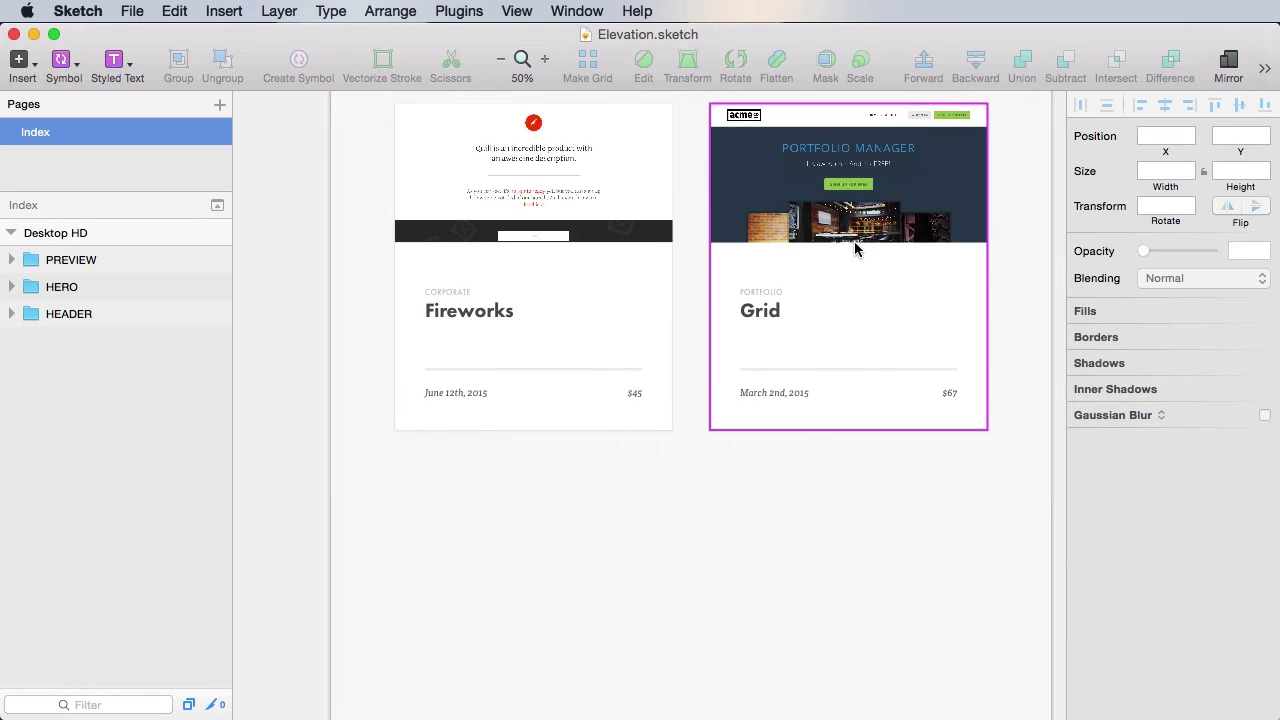
- Duplicate Product card 2 and place the copy below the Fireworks card at X 127, Y 1919
{"action": "left_click", "coordinate": [855, 248]}
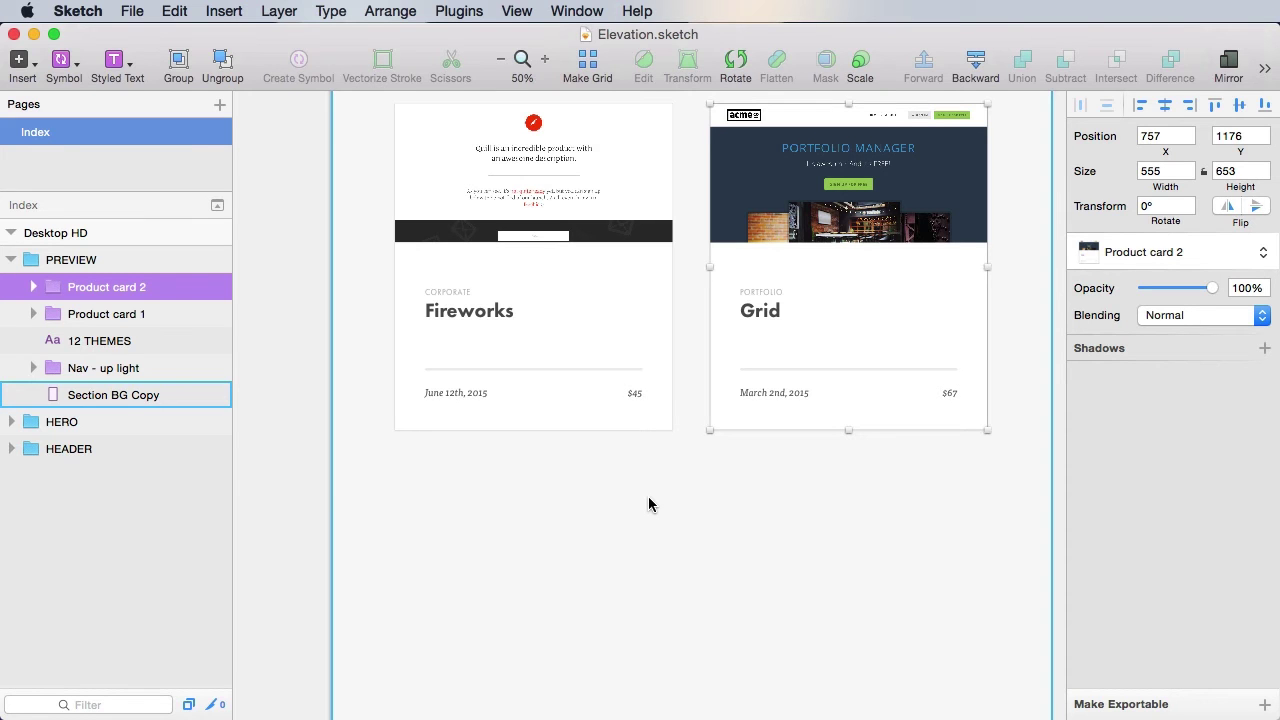
{"action": "key", "text": "super+d"}
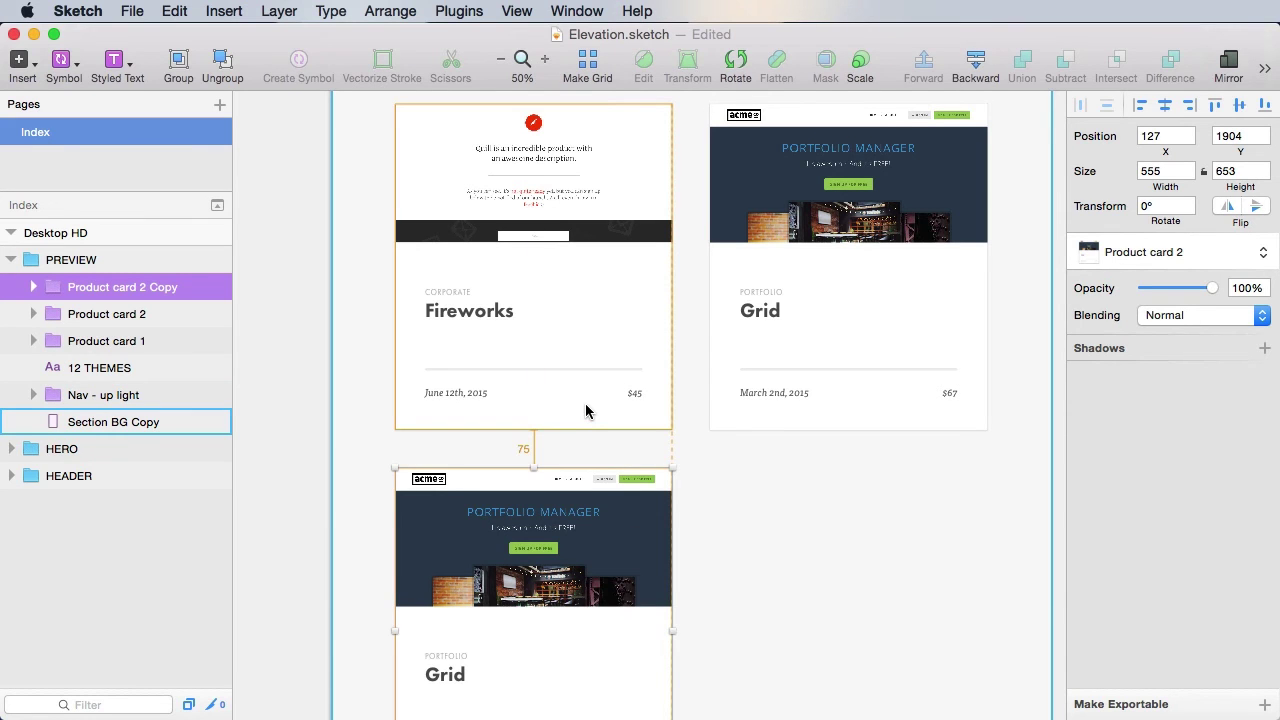
{"action": "key", "text": "shift+Down"}
{"action": "key", "text": "Down"}
{"action": "key", "text": "Down"}
{"action": "key", "text": "Down"}
{"action": "key", "text": "Down"}
{"action": "key", "text": "Down"}
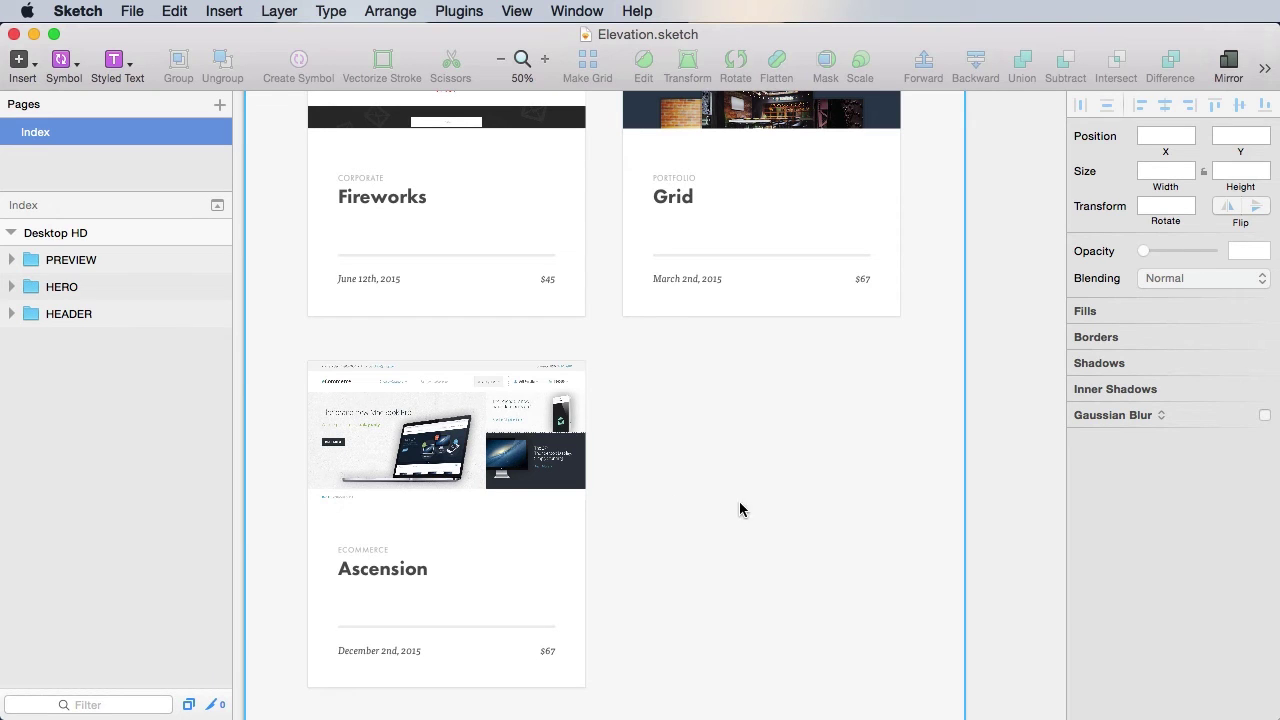
- Duplicate Product card 3 and place the copy beside it, below the Grid card, at X 757, Y 1919
{"action": "left_click", "coordinate": [578, 462]}
{"action": "key", "text": "super+d"}
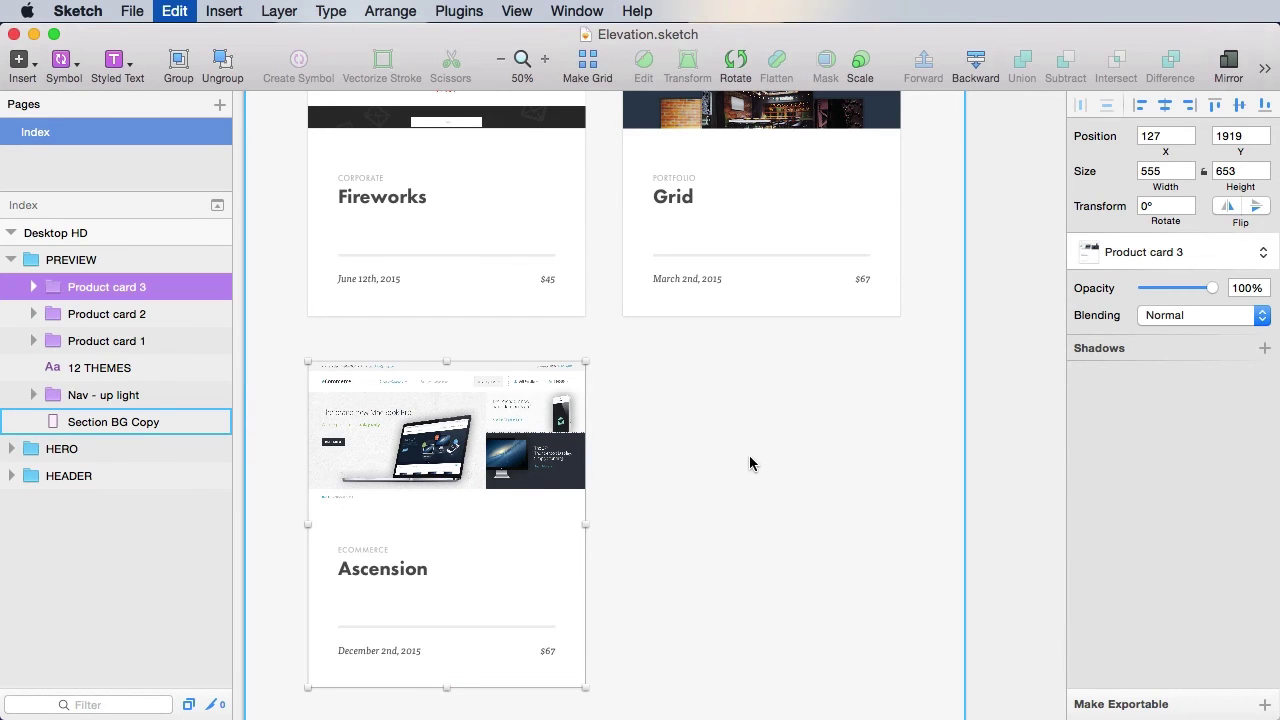
{"action": "left_click_drag", "start_coordinate": [540, 435], "coordinate": [855, 444]}
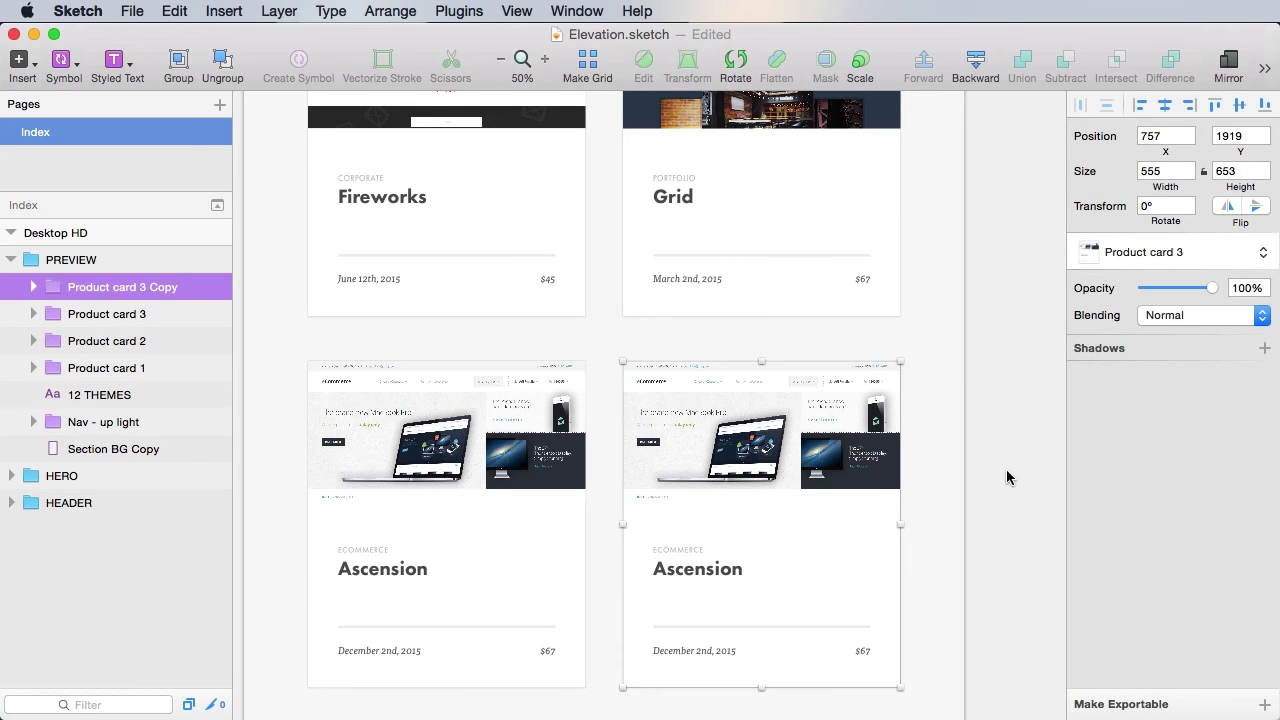
- Detach the copied card from its symbol and rename its group as "See all themes card"
{"action": "left_click", "coordinate": [1177, 254]}
{"action": "left_click", "coordinate": [1128, 54]}
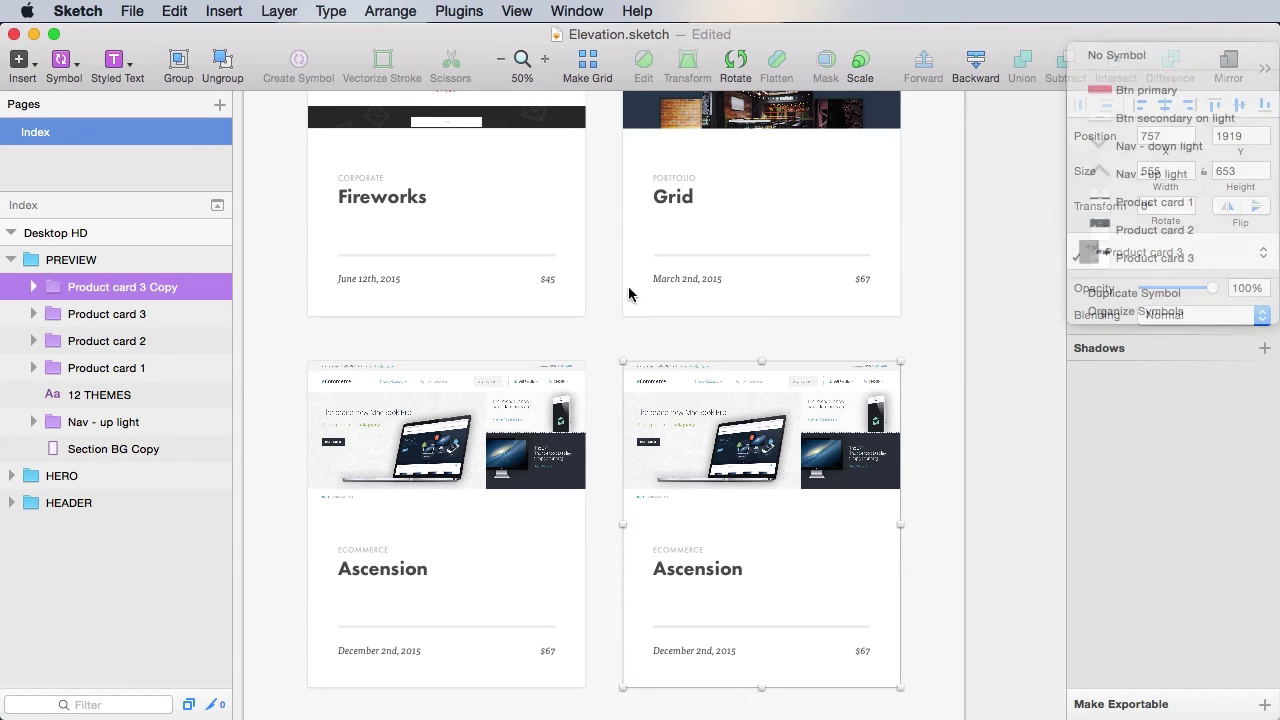
{"action": "double_click", "coordinate": [136, 288]}
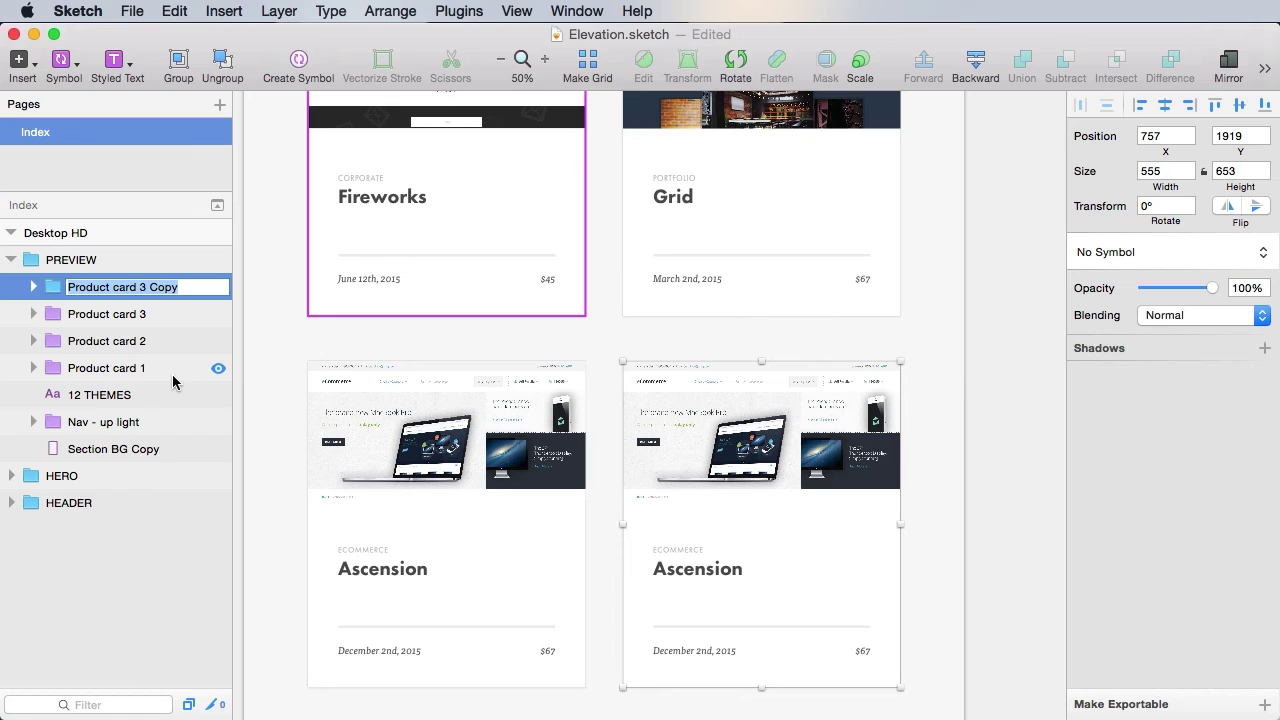
{"action": "type", "text": "See all themes card"}
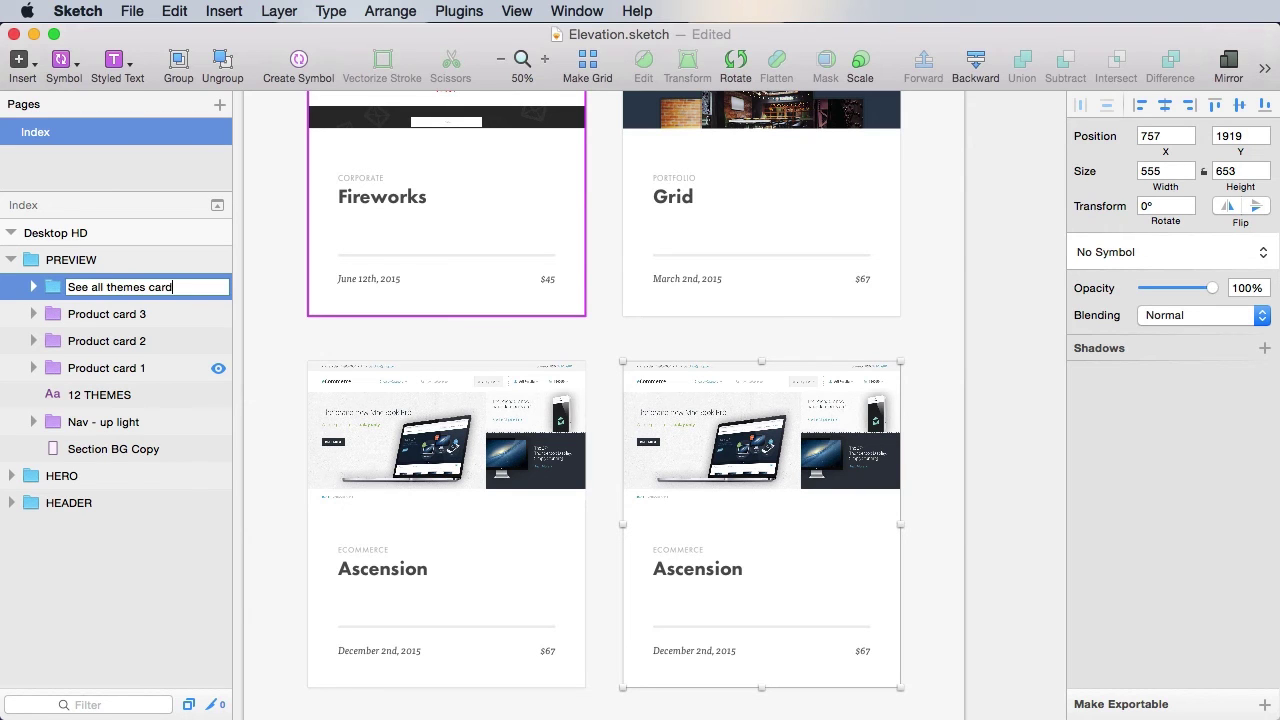
- Delete theme image 6 and its mask from the See all themes card
{"action": "double_click", "coordinate": [843, 449]}
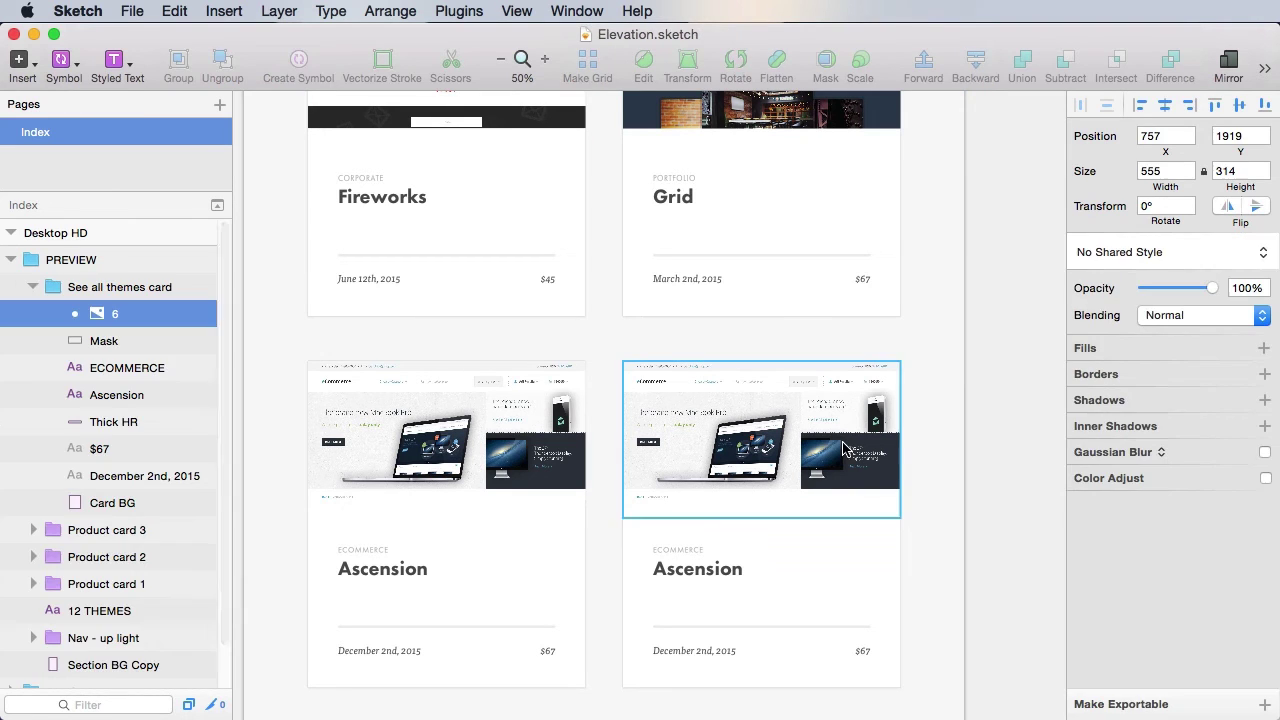
{"action": "left_click", "coordinate": [121, 341], "text": "shift"}
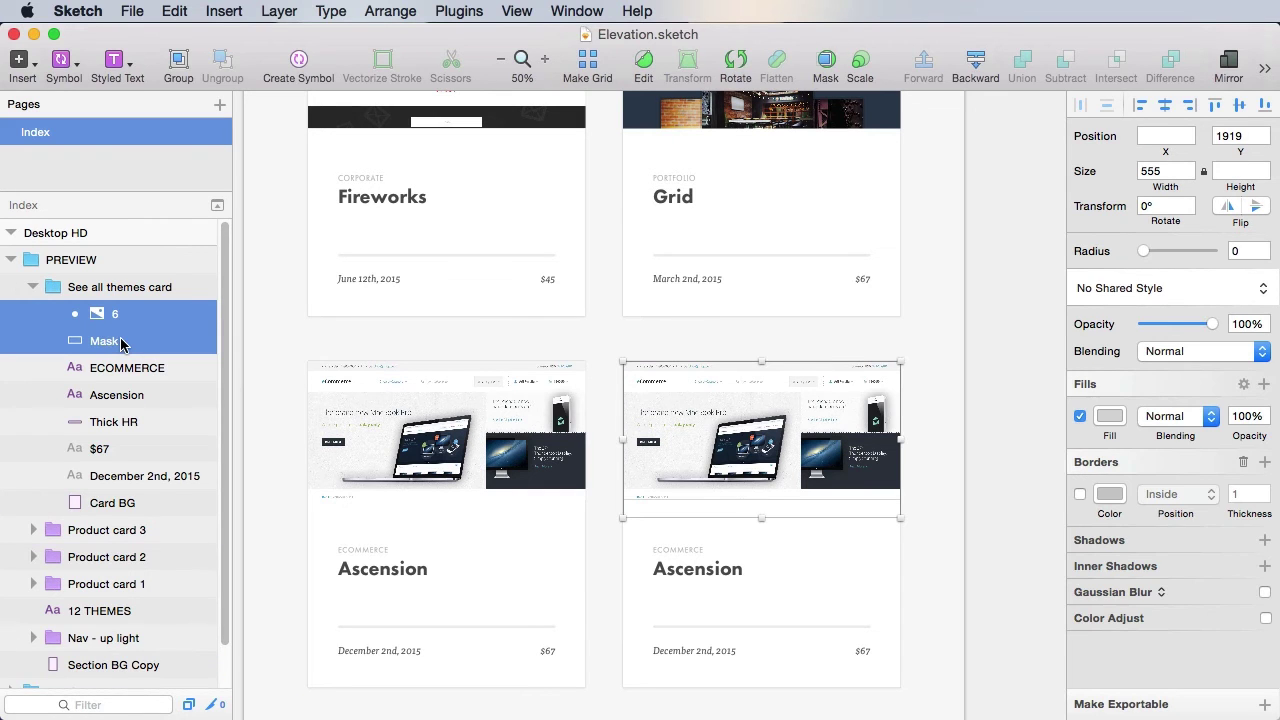
{"action": "key", "text": "Delete"}
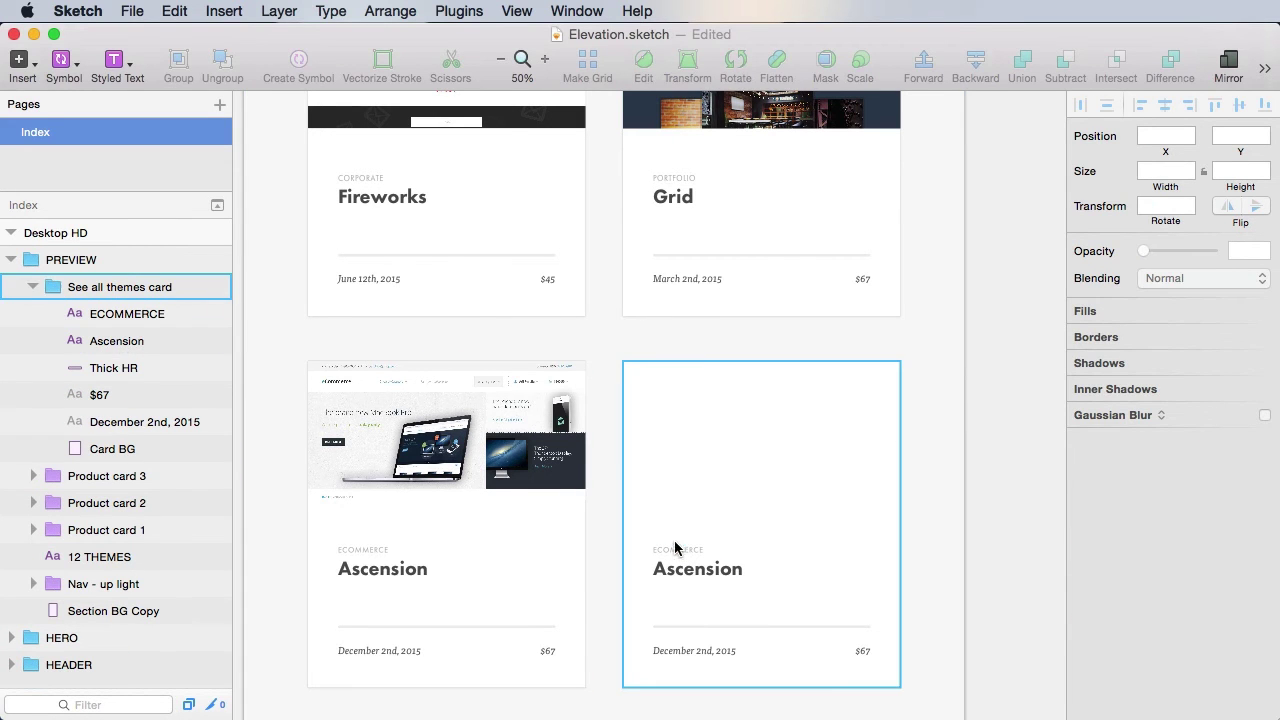
- Remove the ECOMMERCE caption, the date, the price and the thick divider line from the See all themes card
{"action": "key", "text": "z"}
{"action": "left_click_drag", "start_coordinate": [587, 361], "coordinate": [880, 711]}
{"action": "left_click", "coordinate": [516, 399]}
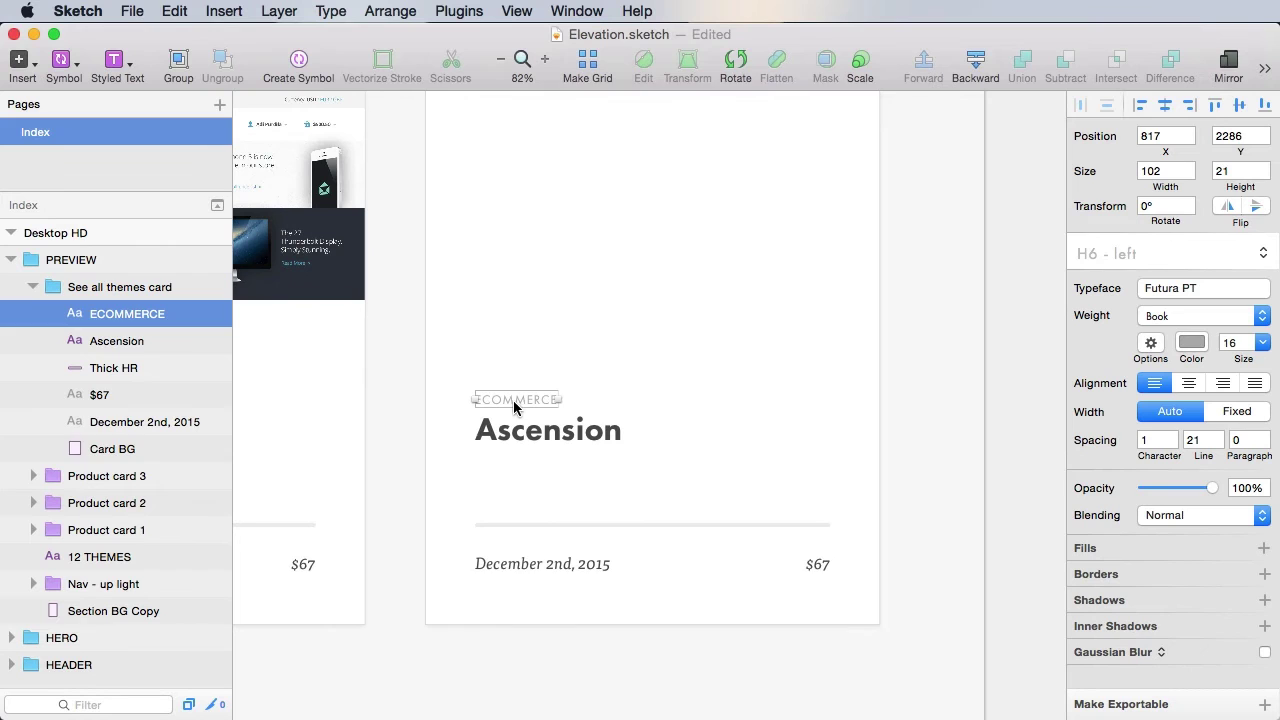
{"action": "left_click", "coordinate": [550, 565], "text": "shift"}
{"action": "left_click", "coordinate": [810, 568], "text": "shift"}
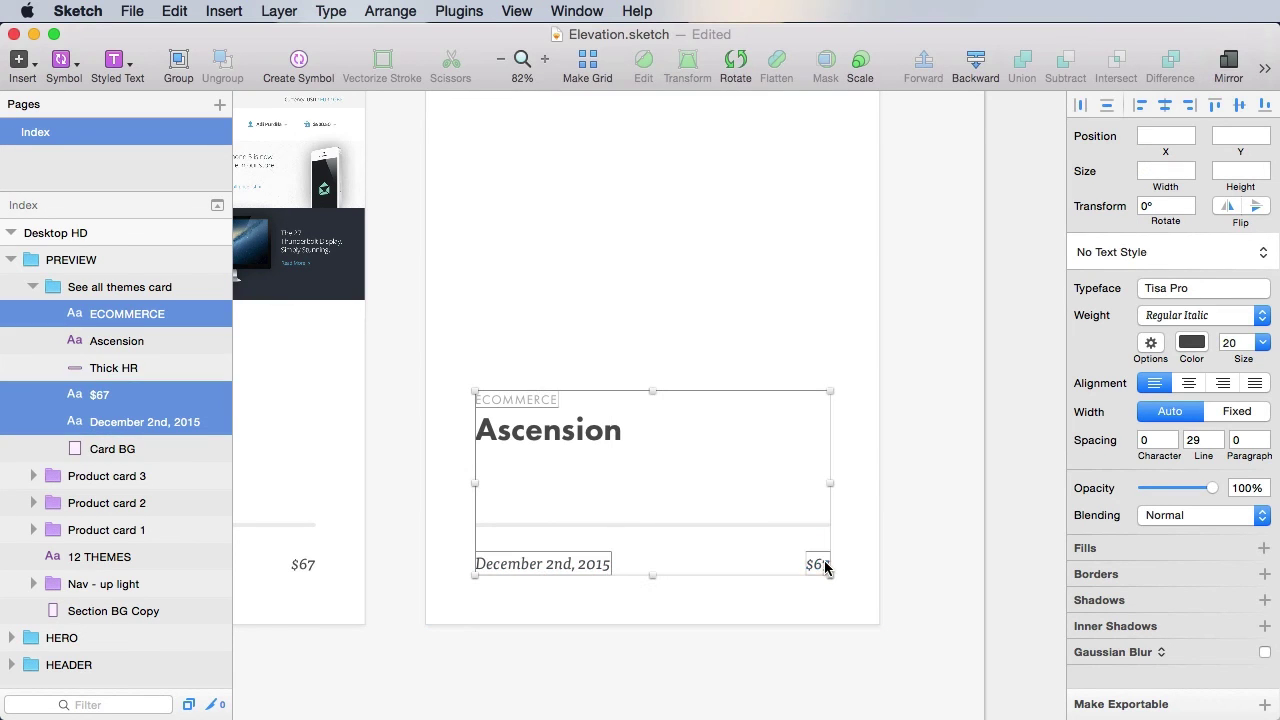
{"action": "left_click", "coordinate": [752, 526], "text": "shift"}
{"action": "key", "text": "Delete"}
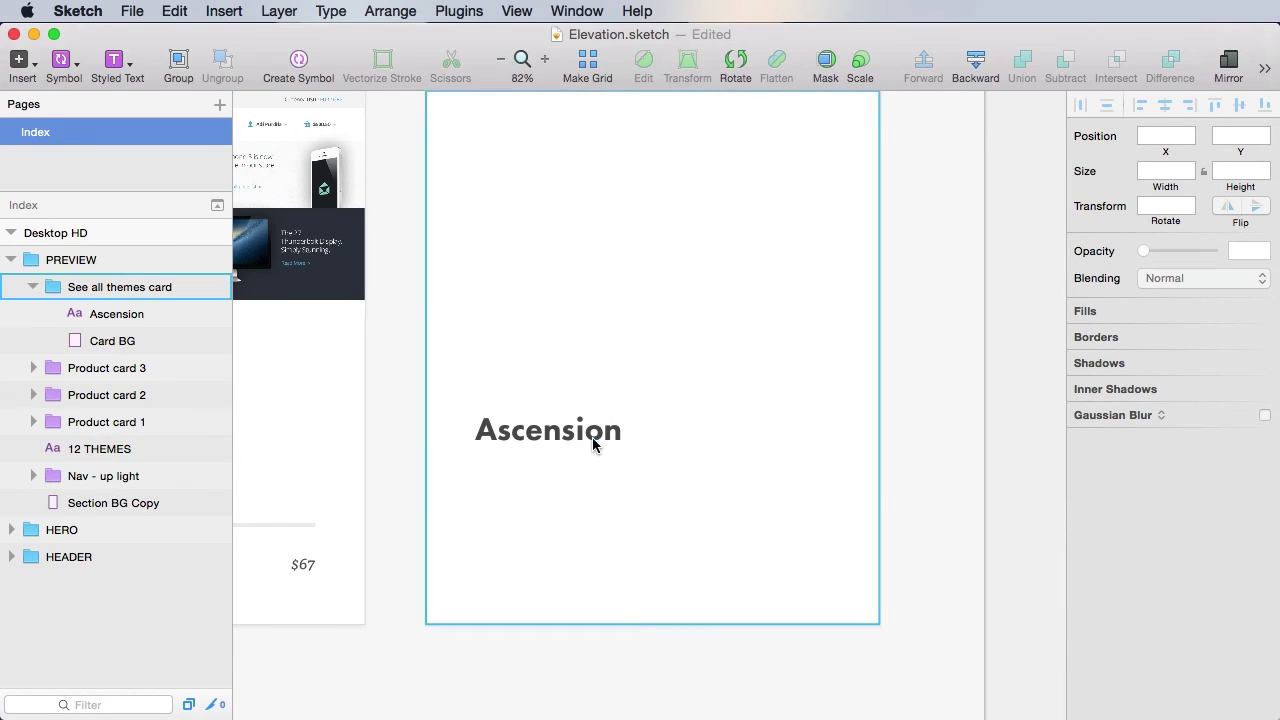
- Change the remaining "Ascension" title to "See all themes"
{"action": "left_click", "coordinate": [591, 430]}
{"action": "double_click", "coordinate": [549, 428]}
{"action": "type", "text": "See"}
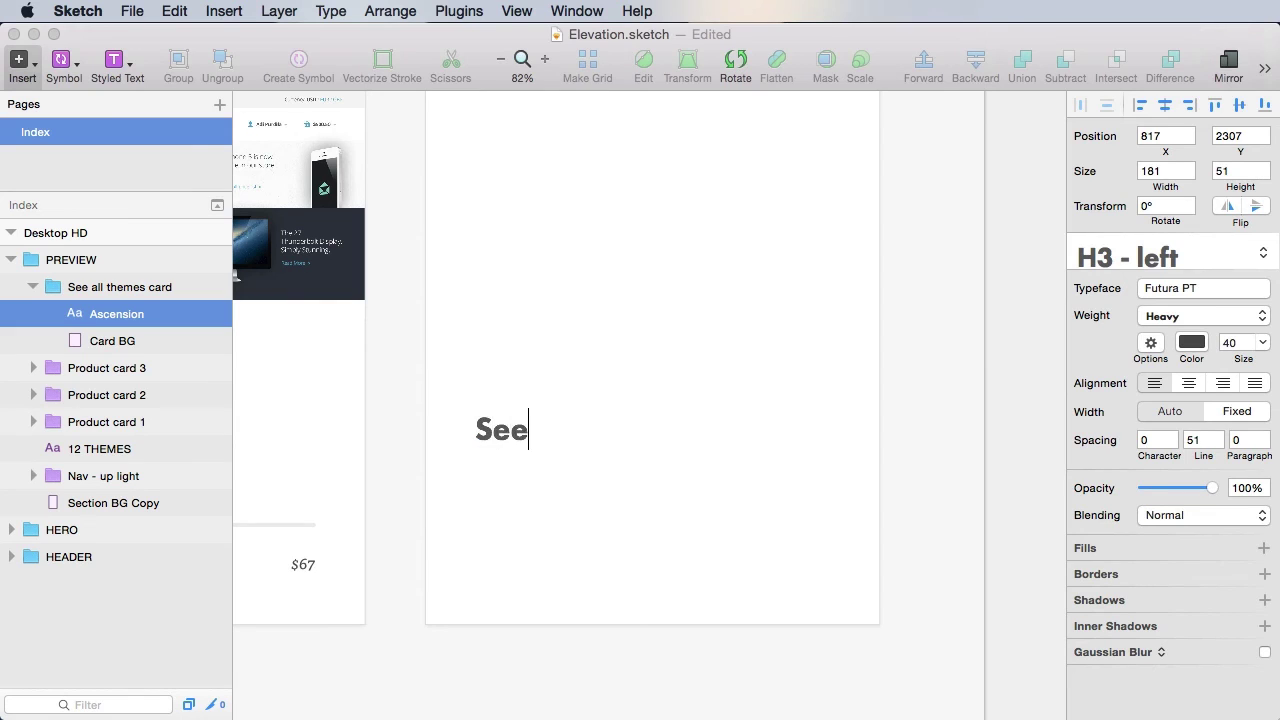
{"action": "type", "text": " all themes"}
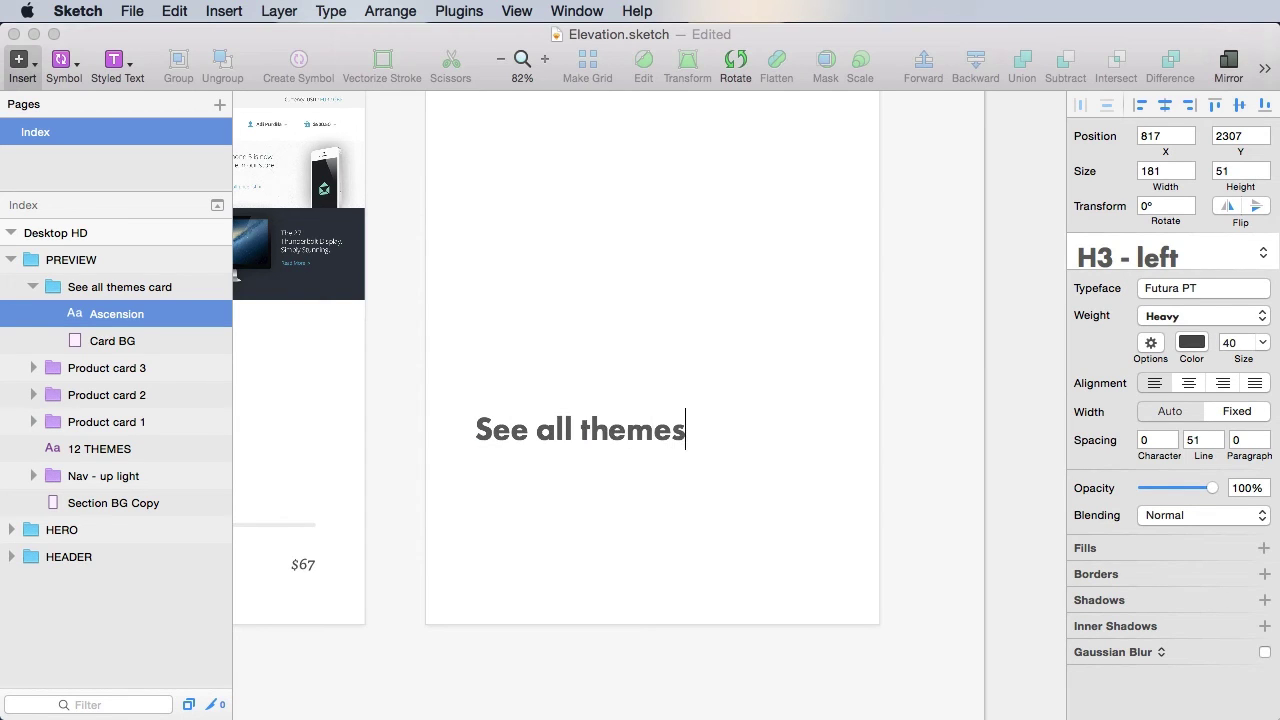
{"action": "key", "text": "Escape"}
- Paste the copied FontAwesome arrow and place it right after the "See all themes" title at X 1091, Y 2325
{"action": "key", "text": "super+v"}
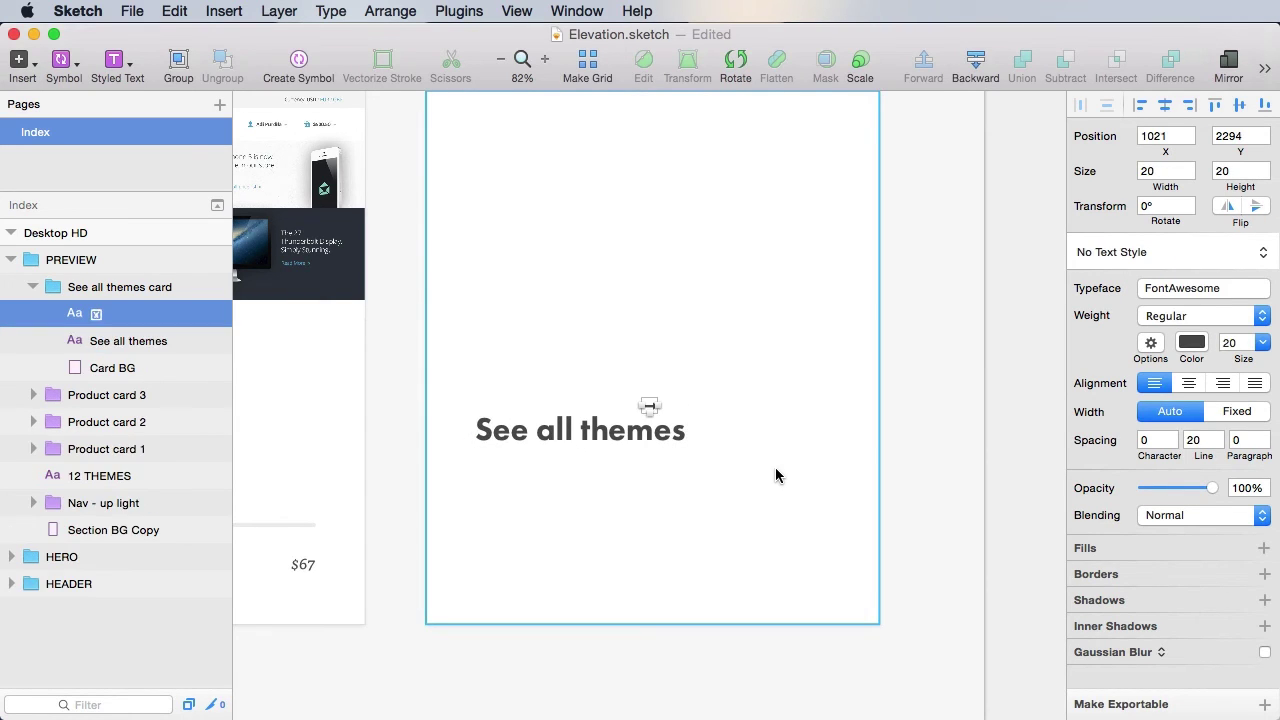
{"action": "left_click_drag", "start_coordinate": [648, 407], "coordinate": [706, 433]}
{"action": "left_click", "coordinate": [1040, 428]}
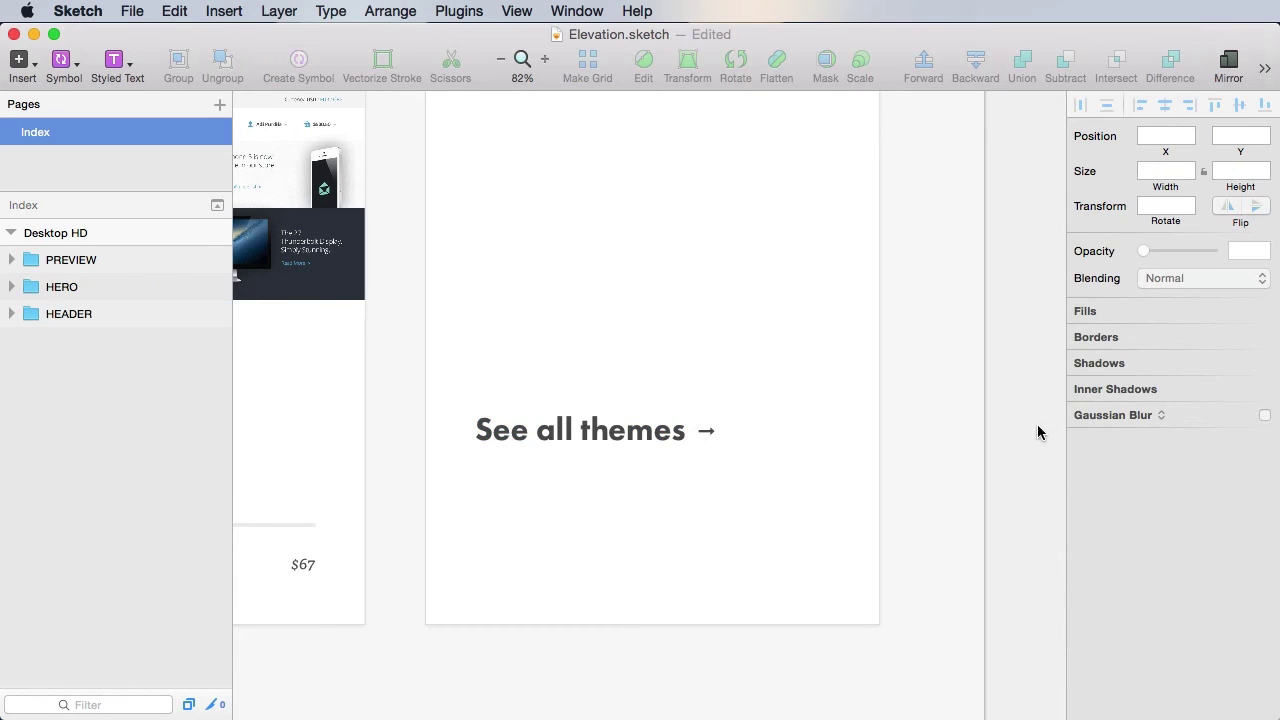
- Convert the arrow icon text beside "See all themes" to outlines
{"action": "left_click", "coordinate": [709, 434]}
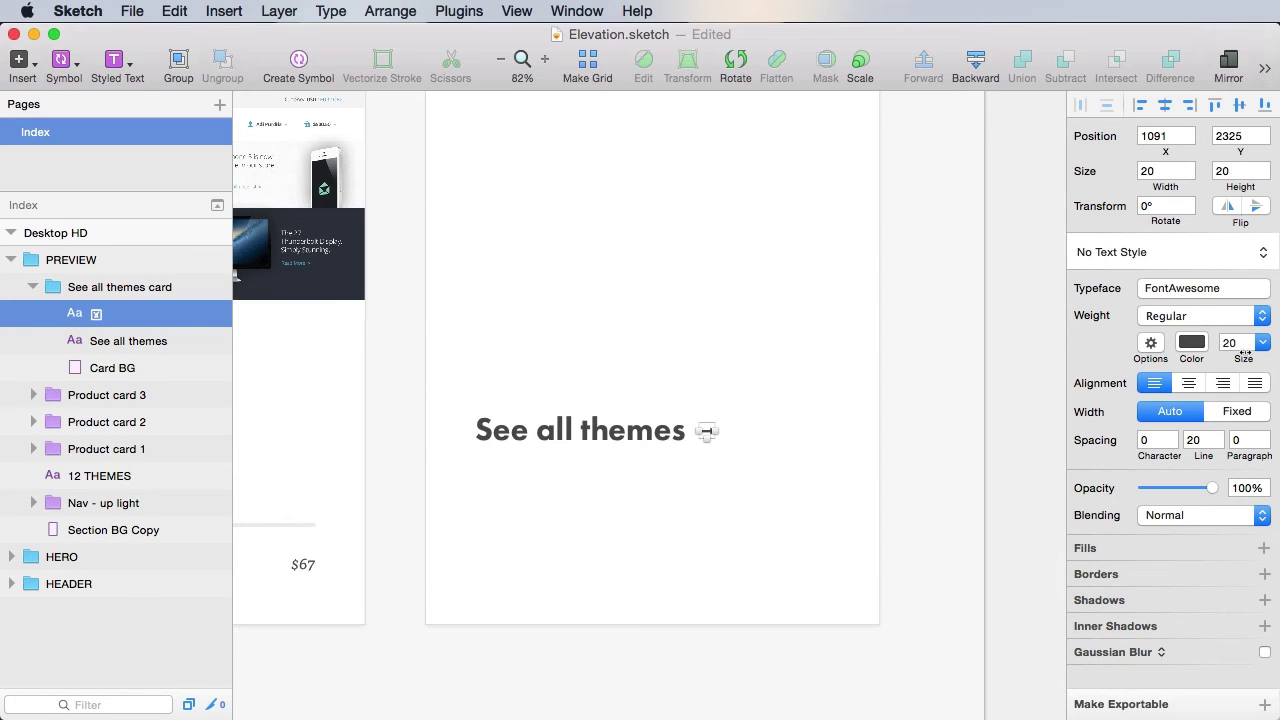
{"action": "left_click", "coordinate": [273, 8]}
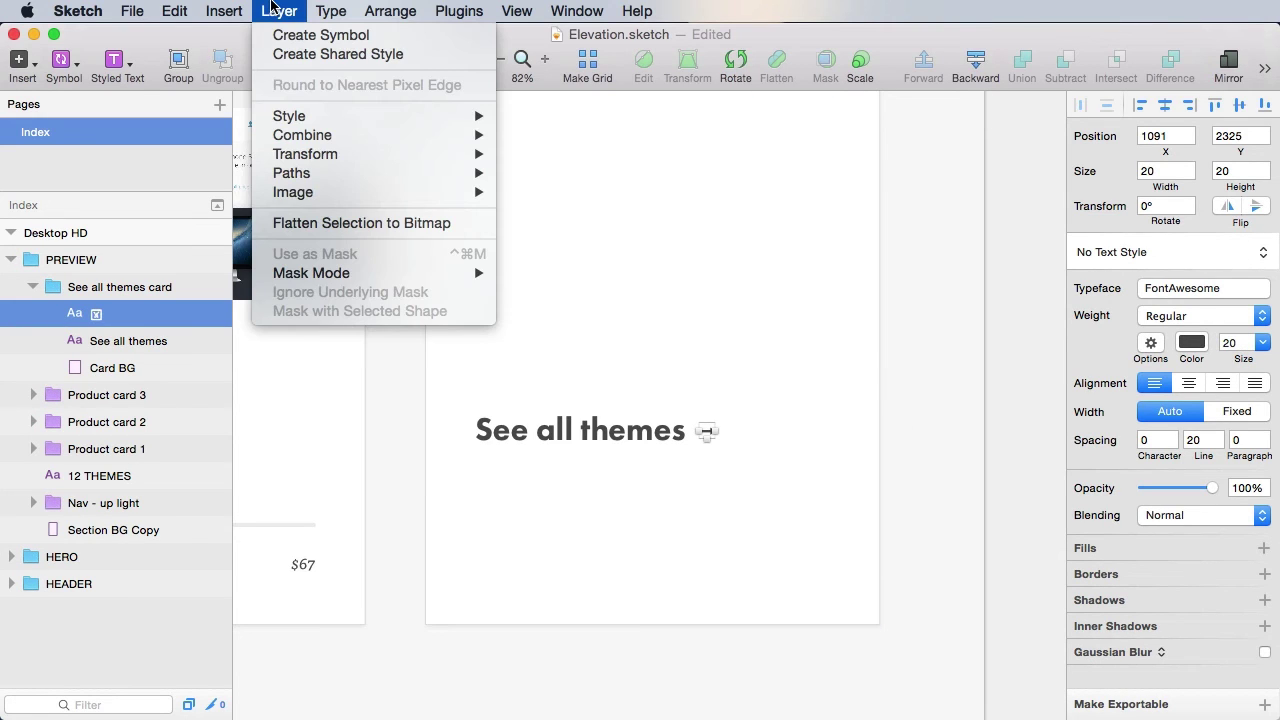
{"action": "mouse_move", "coordinate": [318, 7]}
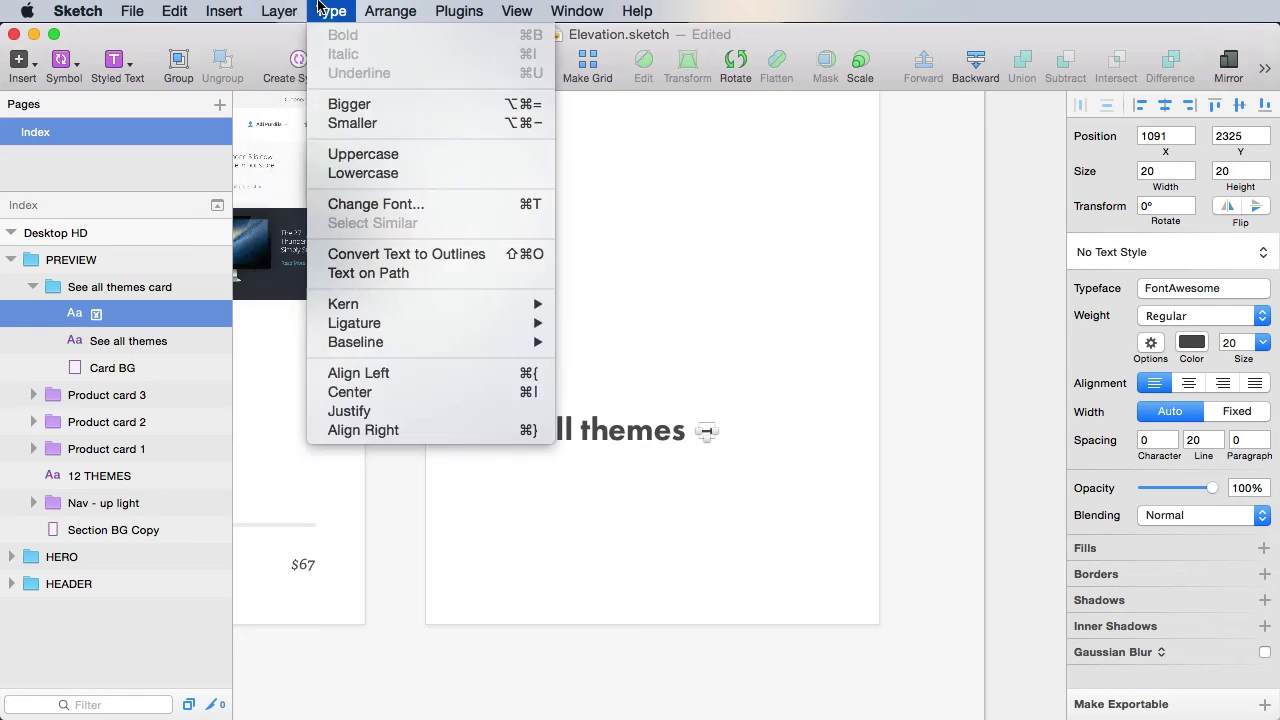
{"action": "left_click", "coordinate": [479, 255]}
{"action": "left_click", "coordinate": [977, 439]}
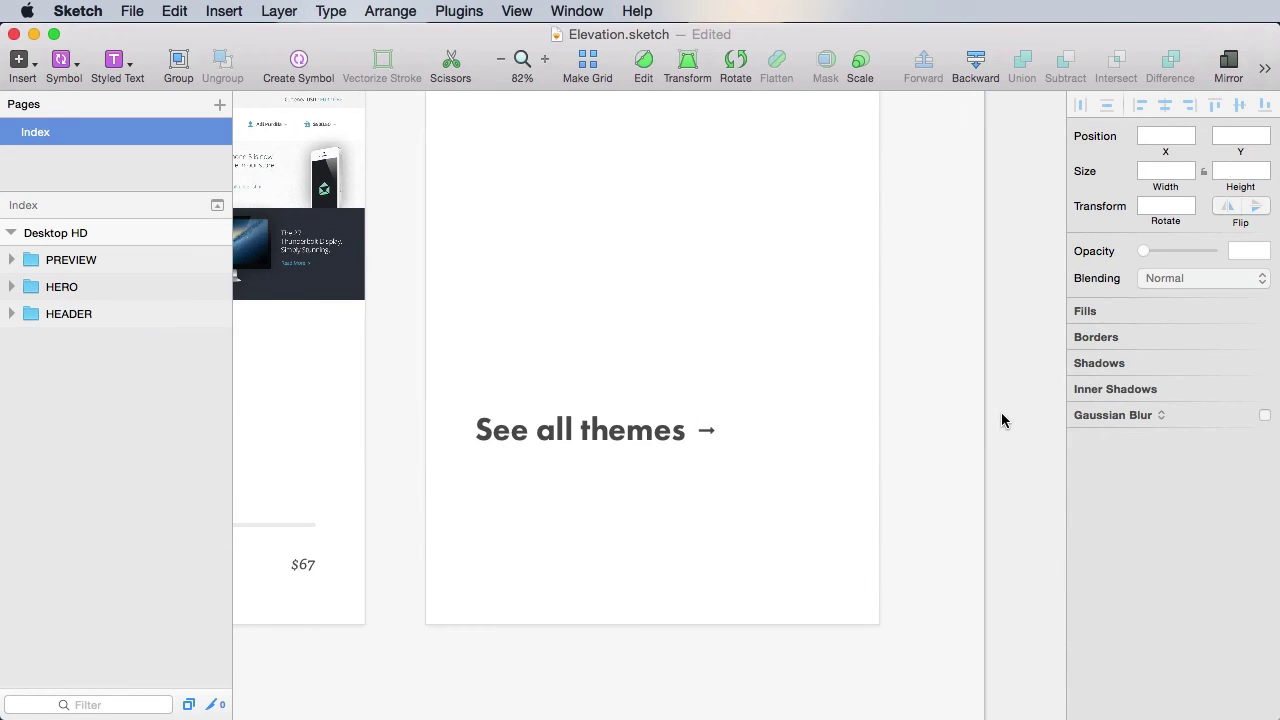
{"action": "left_click", "coordinate": [700, 434]}
{"action": "left_click", "coordinate": [709, 436]}
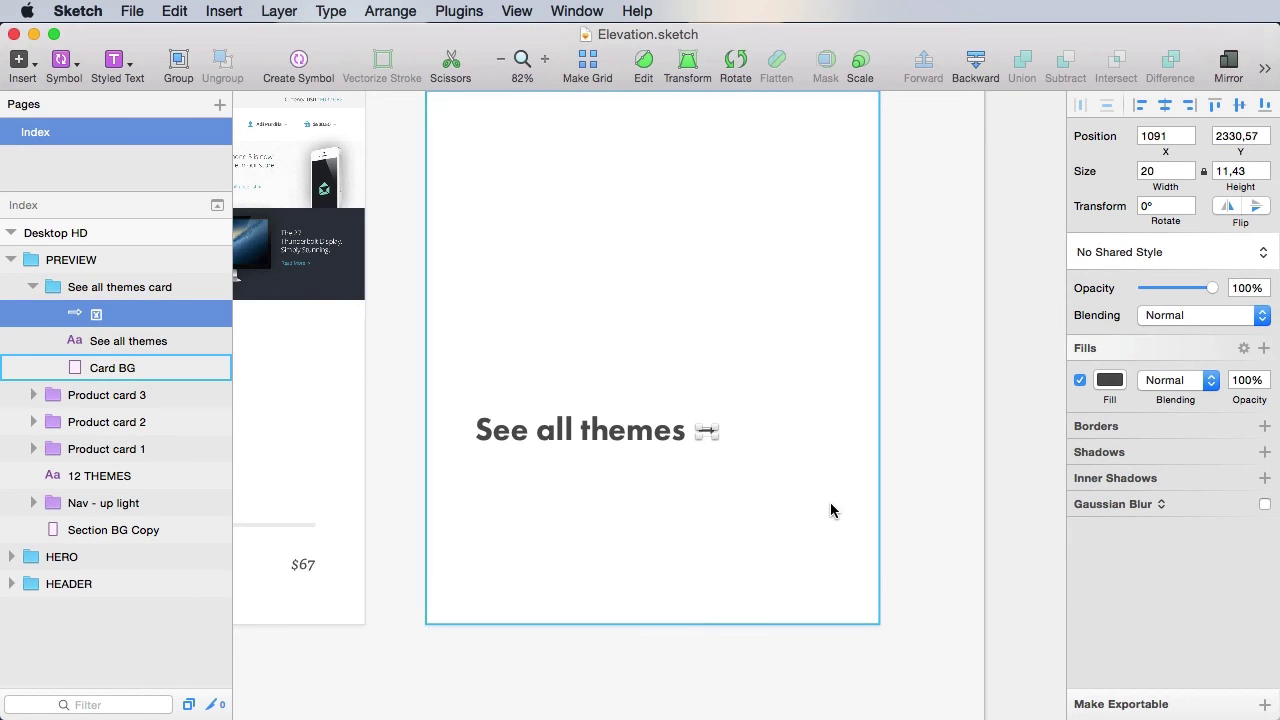
{"action": "left_click", "coordinate": [924, 404]}
- Insert the "Nav - down light" symbol in the empty area below the cards, horizontally centred at X 711, Y 2826
{"action": "mouse_move", "coordinate": [670, 484]}
{"action": "left_mouse_down"}
{"action": "mouse_move", "coordinate": [778, 538]}
{"action": "mouse_move", "coordinate": [693, 479]}
{"action": "left_mouse_up"}
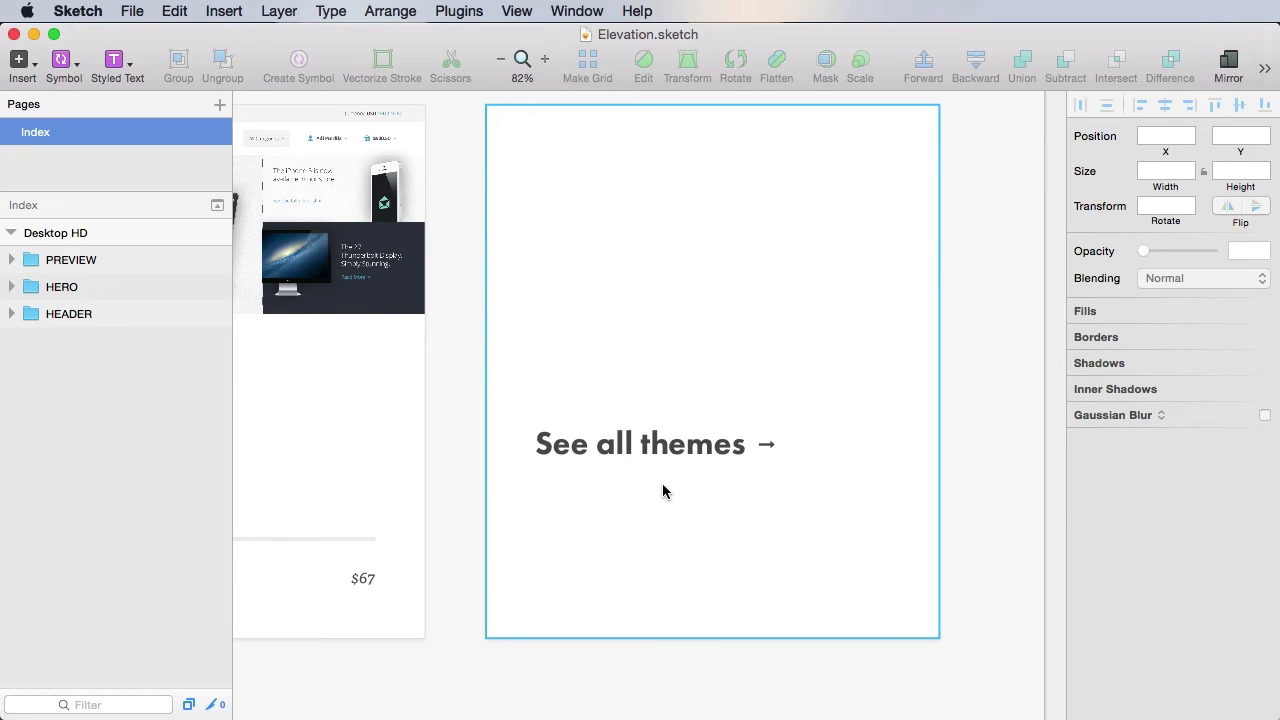
{"action": "scroll", "coordinate": [663, 491], "scroll_direction": "down", "scroll_amount": 5}
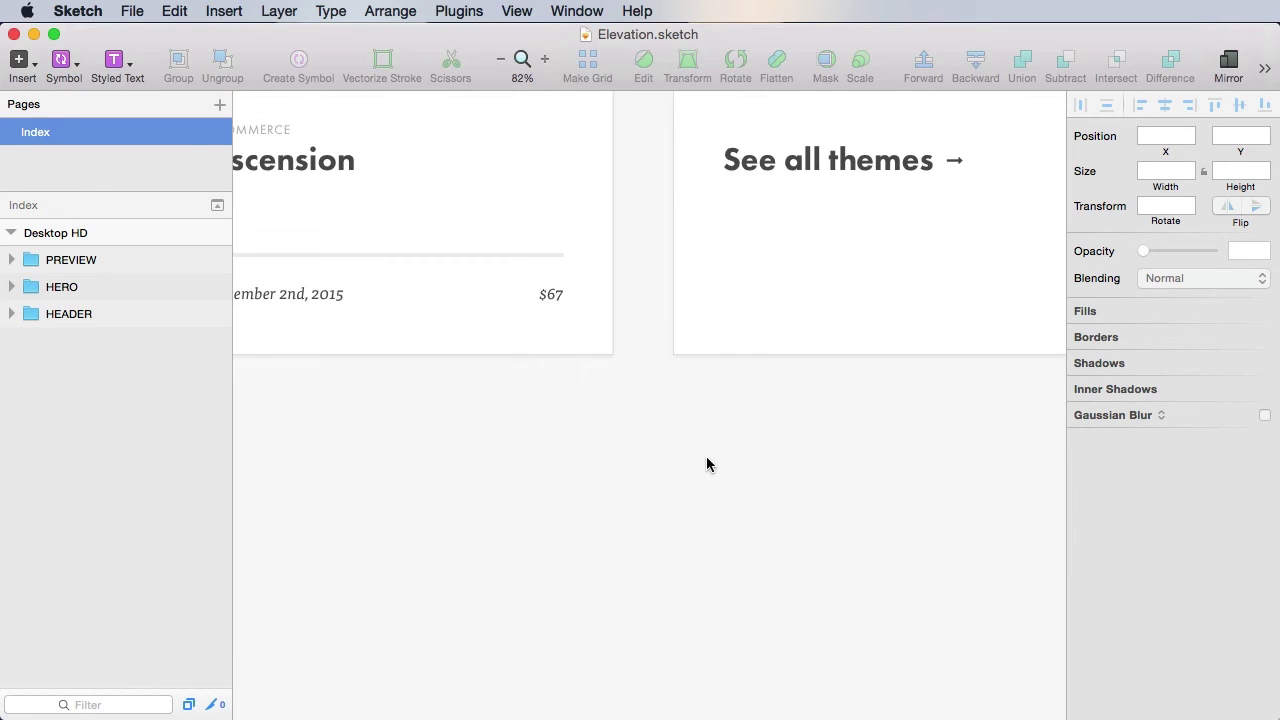
{"action": "left_click_drag", "start_coordinate": [703, 526], "coordinate": [643, 380]}
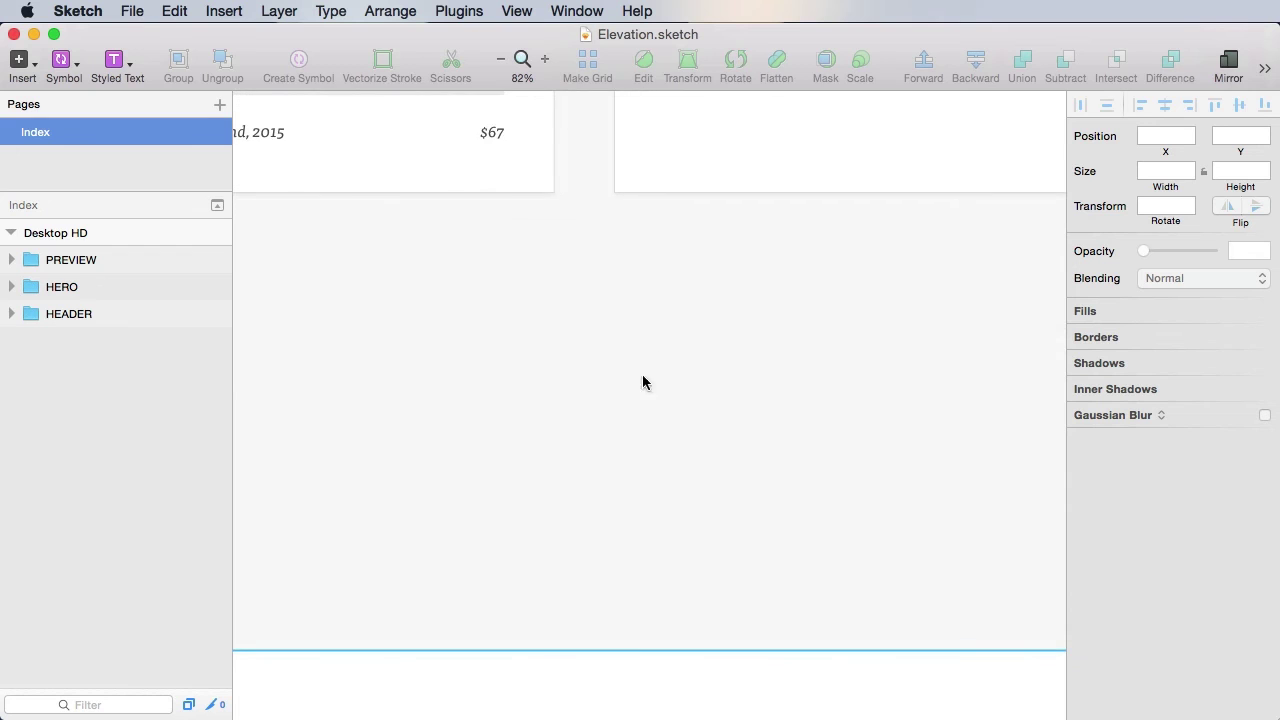
{"action": "left_click", "coordinate": [62, 62]}
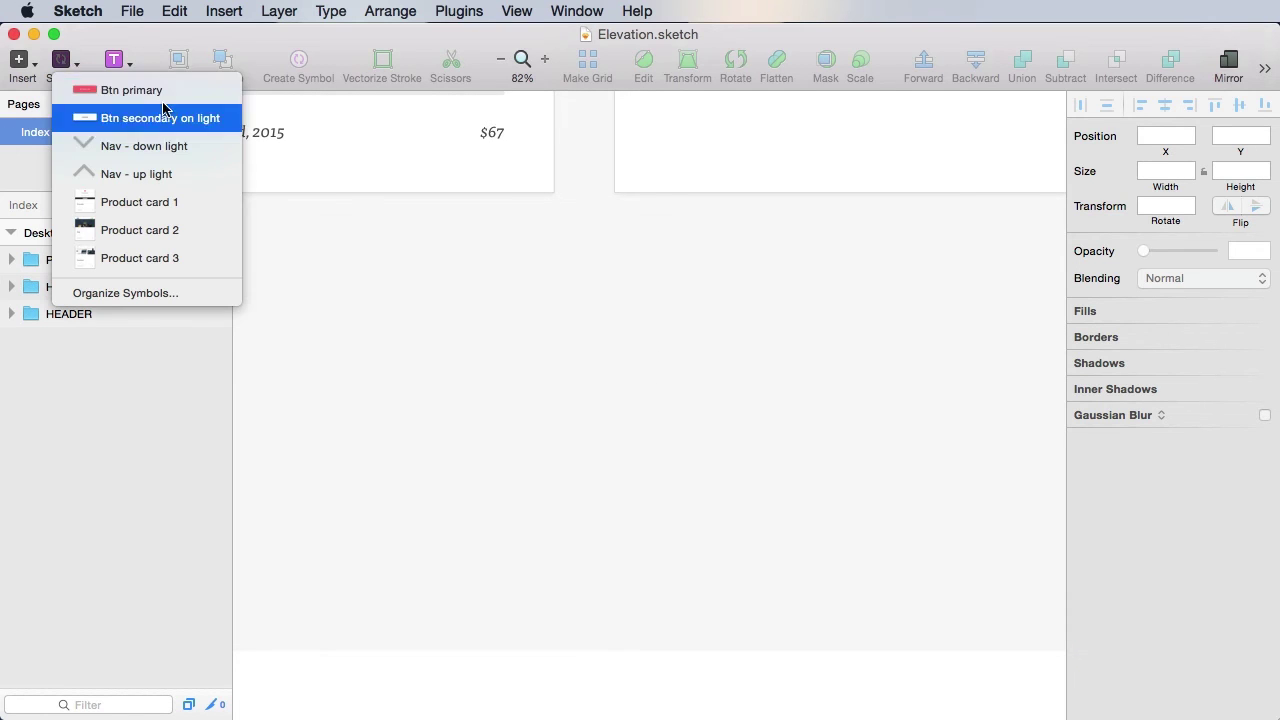
{"action": "left_click", "coordinate": [181, 150]}
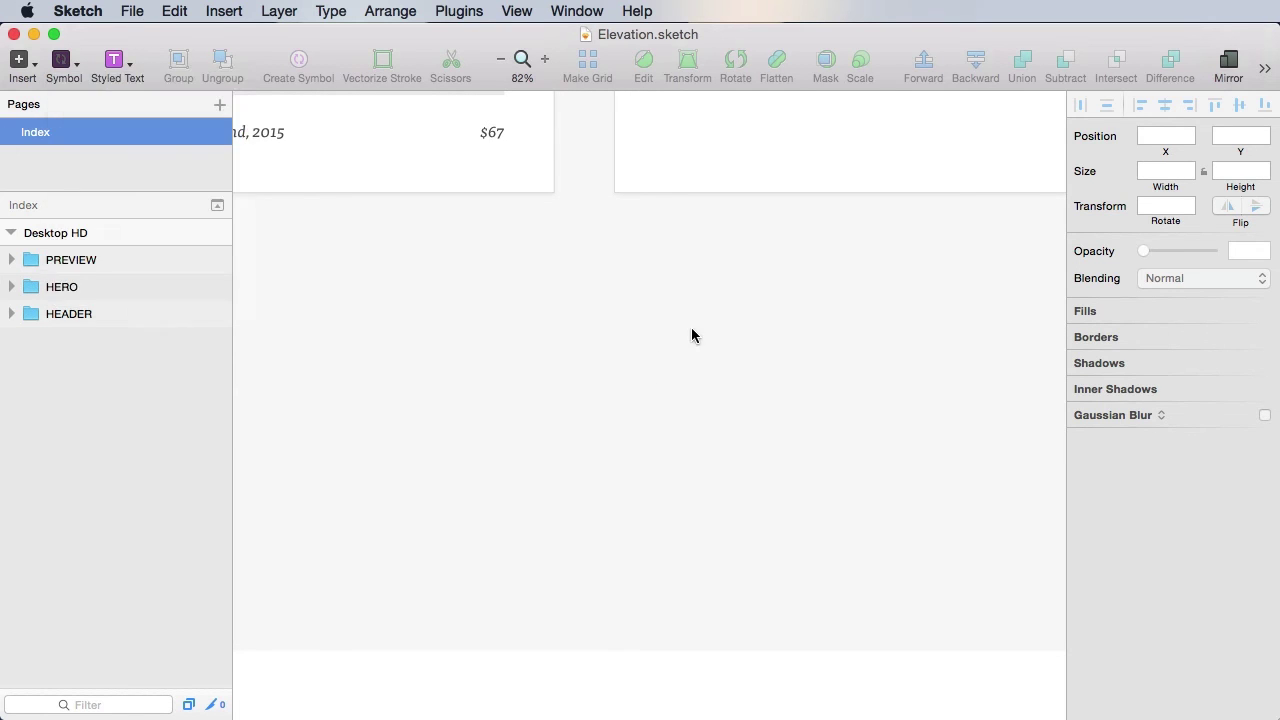
{"action": "left_click_drag", "start_coordinate": [650, 405], "coordinate": [585, 405]}
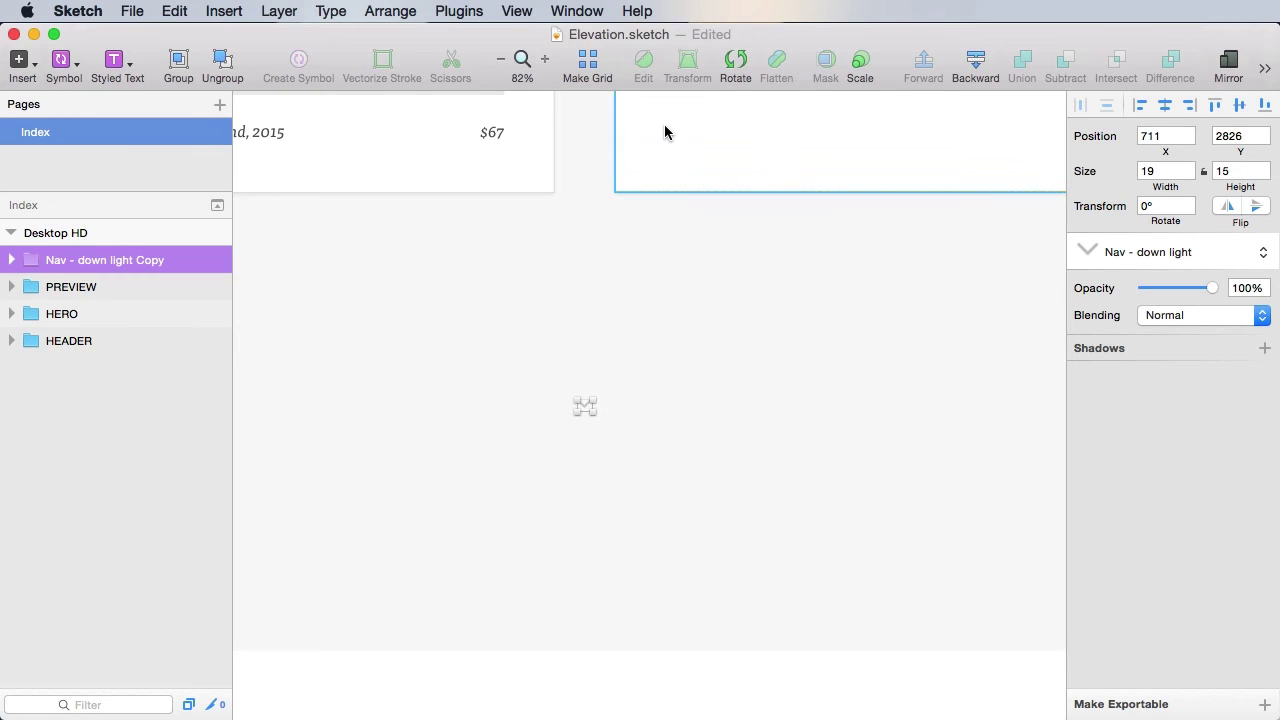
- Move the down arrow symbol up until it sits about 60 px below the bottom edge of the cards
{"action": "key", "text": "alt+shift+Up"}
{"action": "key", "text": "alt+shift+Up"}
{"action": "key", "text": "alt+shift+Up"}
{"action": "key", "text": "alt+shift+Up"}
{"action": "key", "text": "shift+Up"}
{"action": "key", "text": "shift+Up"}
{"action": "key", "text": "shift+Up"}
{"action": "key", "text": "shift+Up"}
{"action": "key", "text": "shift+Up"}
{"action": "key", "text": "shift+Up"}
{"action": "key", "text": "shift+Up"}
{"action": "key", "text": "shift+Up"}
{"action": "key", "text": "shift+Up"}
{"action": "key", "text": "shift+Up"}
{"action": "key", "text": "shift+Up"}
{"action": "key", "text": "shift+Up"}
{"action": "key", "text": "shift+Up"}
{"action": "key", "text": "shift+Up"}
{"action": "key", "text": "shift+Up"}
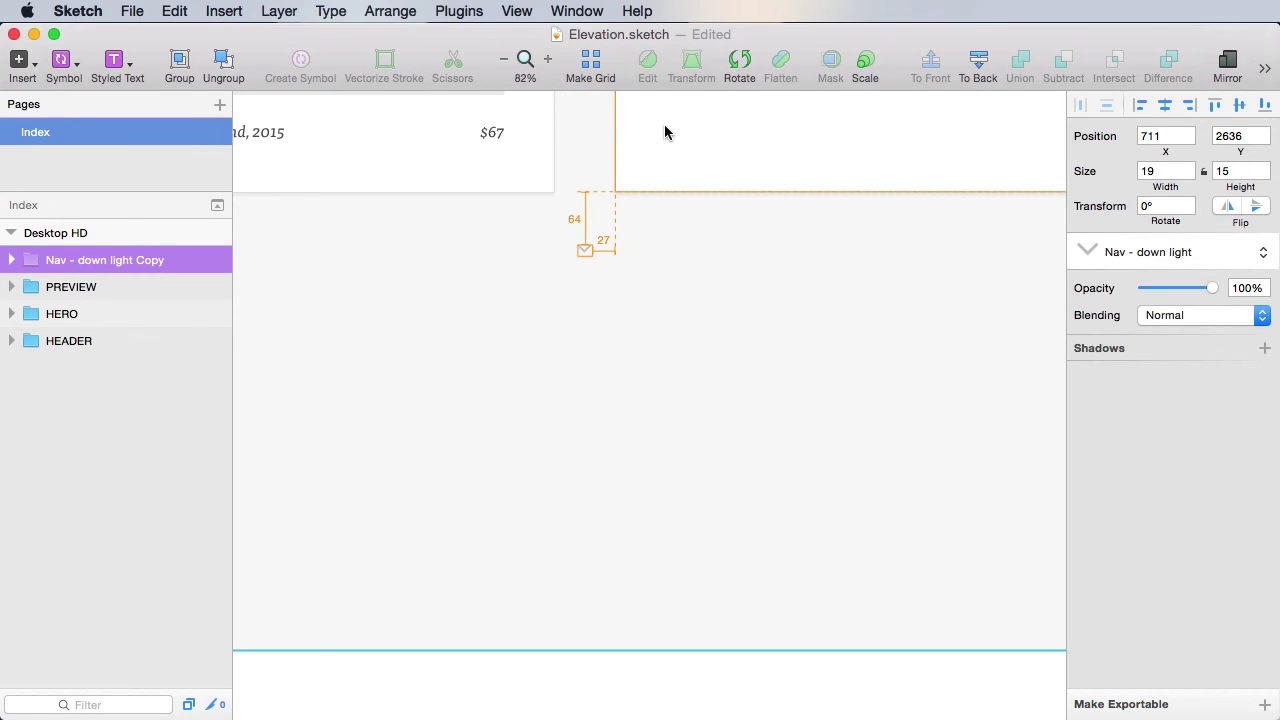
{"action": "key", "text": "Up"}
{"action": "key", "text": "Up"}
{"action": "key", "text": "Up"}
{"action": "key", "text": "Up"}
- Shorten the PREVIEW section background to 1863 px high so it ends about 60 px below the down arrow, and save
{"action": "left_click", "coordinate": [600, 466]}
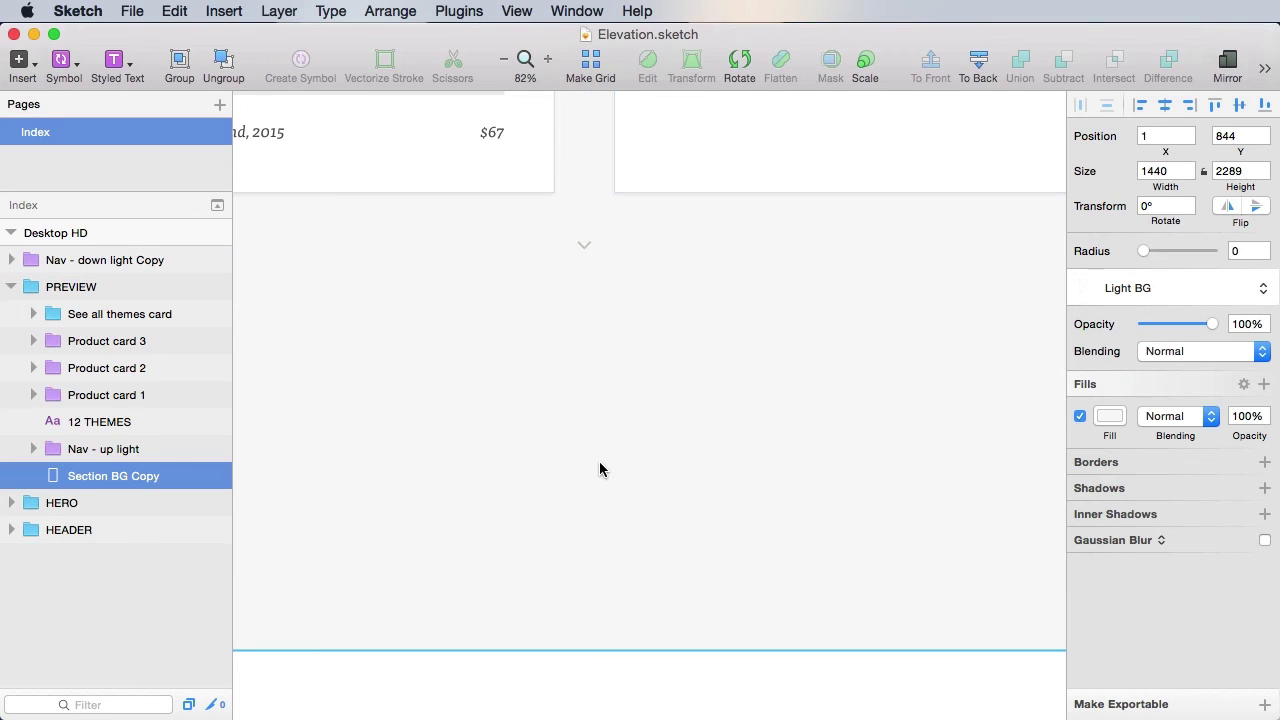
{"action": "left_click_drag", "start_coordinate": [589, 655], "coordinate": [586, 325]}
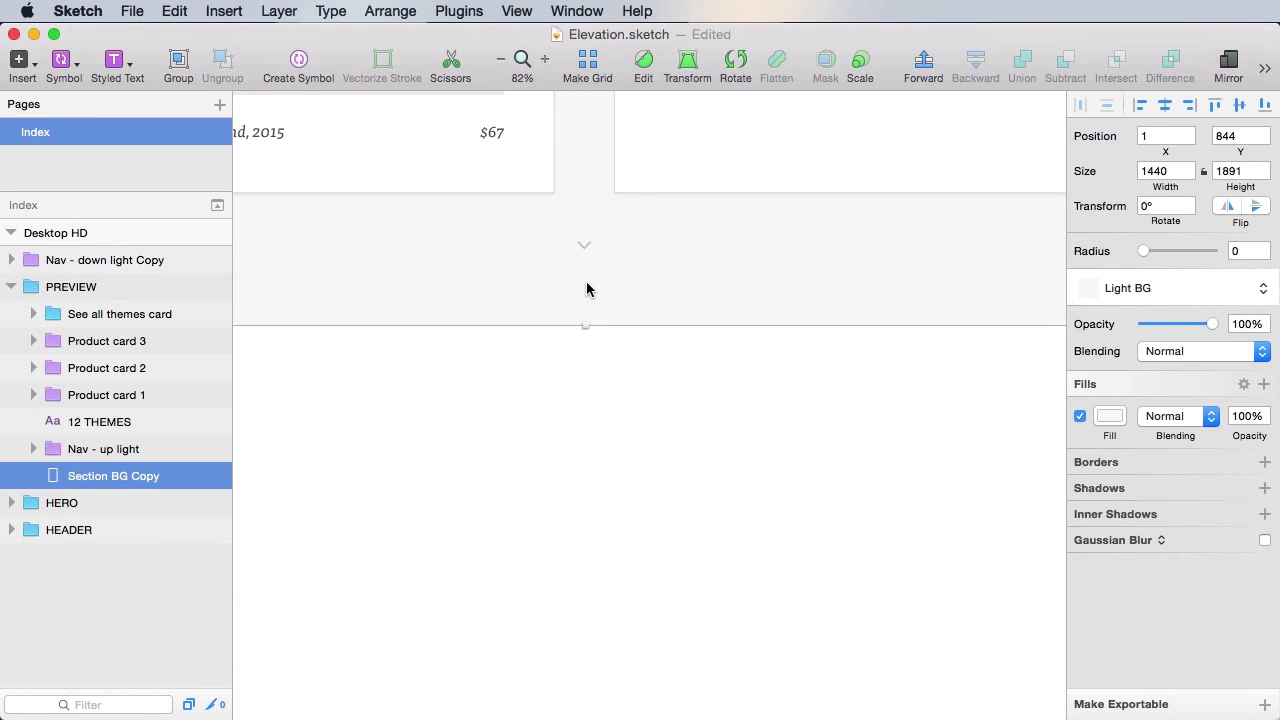
{"action": "key", "text": "alt"}
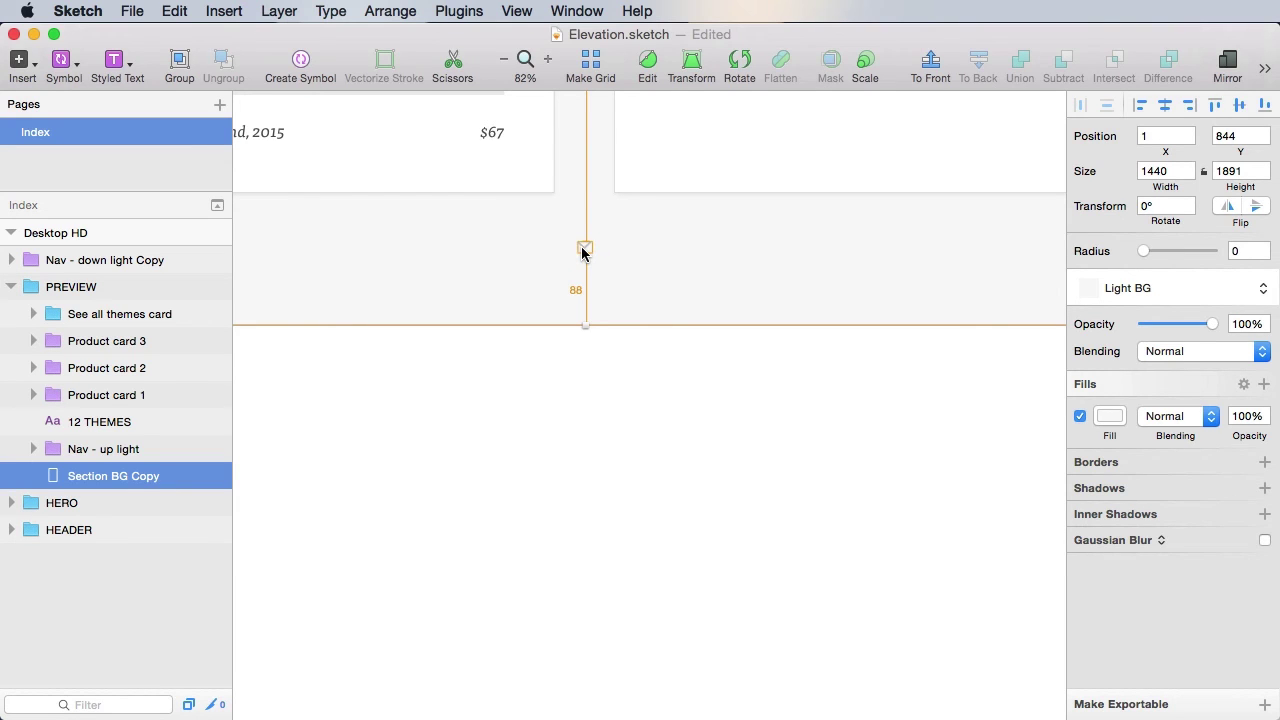
{"action": "key", "text": "Escape"}
{"action": "key", "text": "super+s"}
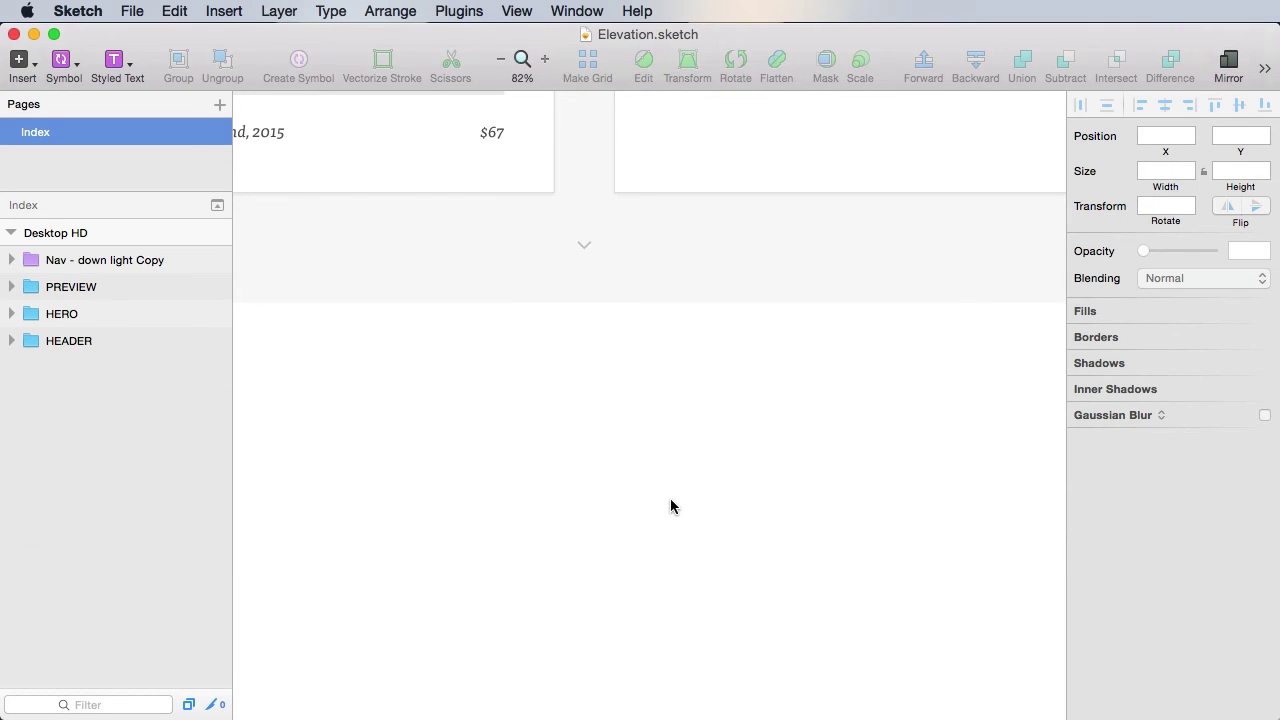
- Move the "Nav - down light Copy" layer into the PREVIEW group and save the document
{"action": "key", "text": "super+minus"}
{"action": "key", "text": "super+minus"}
{"action": "scroll", "coordinate": [915, 525], "scroll_direction": "up", "scroll_amount": 5}
{"action": "left_click_drag", "start_coordinate": [462, 243], "coordinate": [810, 621]}
{"action": "scroll", "coordinate": [880, 560], "scroll_direction": "left", "scroll_amount": 3}
{"action": "scroll", "coordinate": [880, 560], "scroll_direction": "down", "scroll_amount": 2}
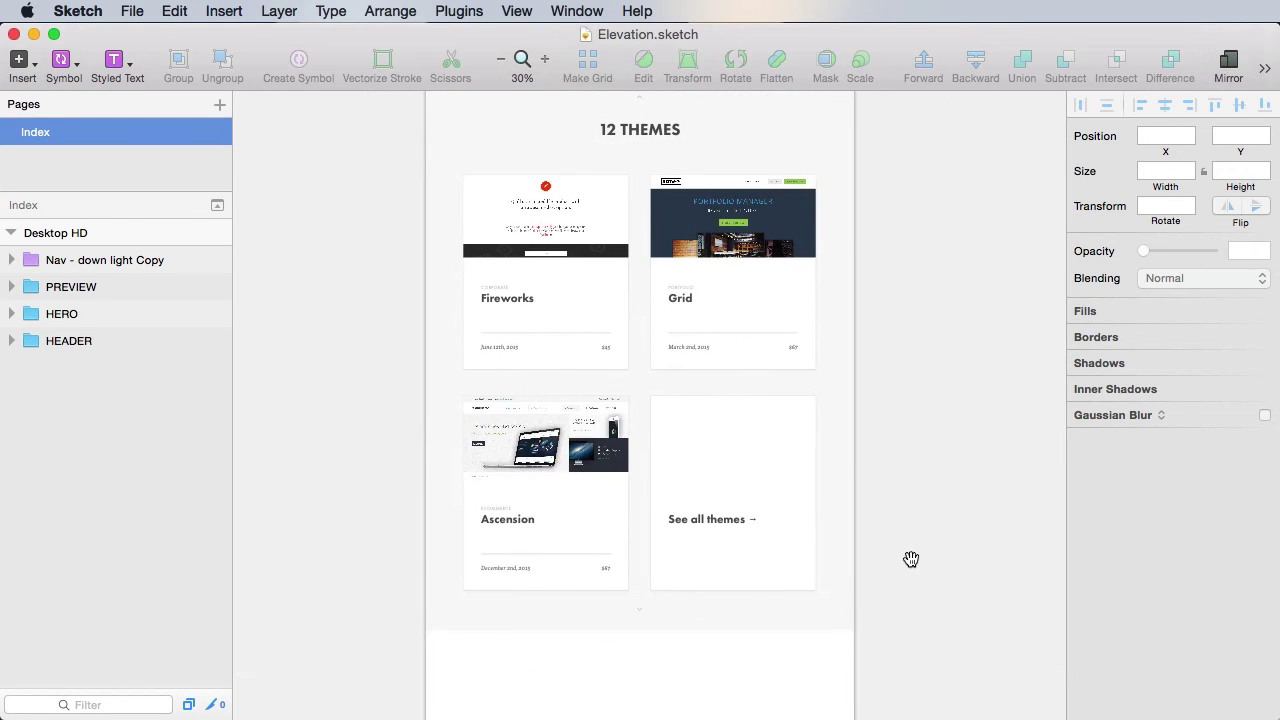
{"action": "left_click", "coordinate": [640, 614]}
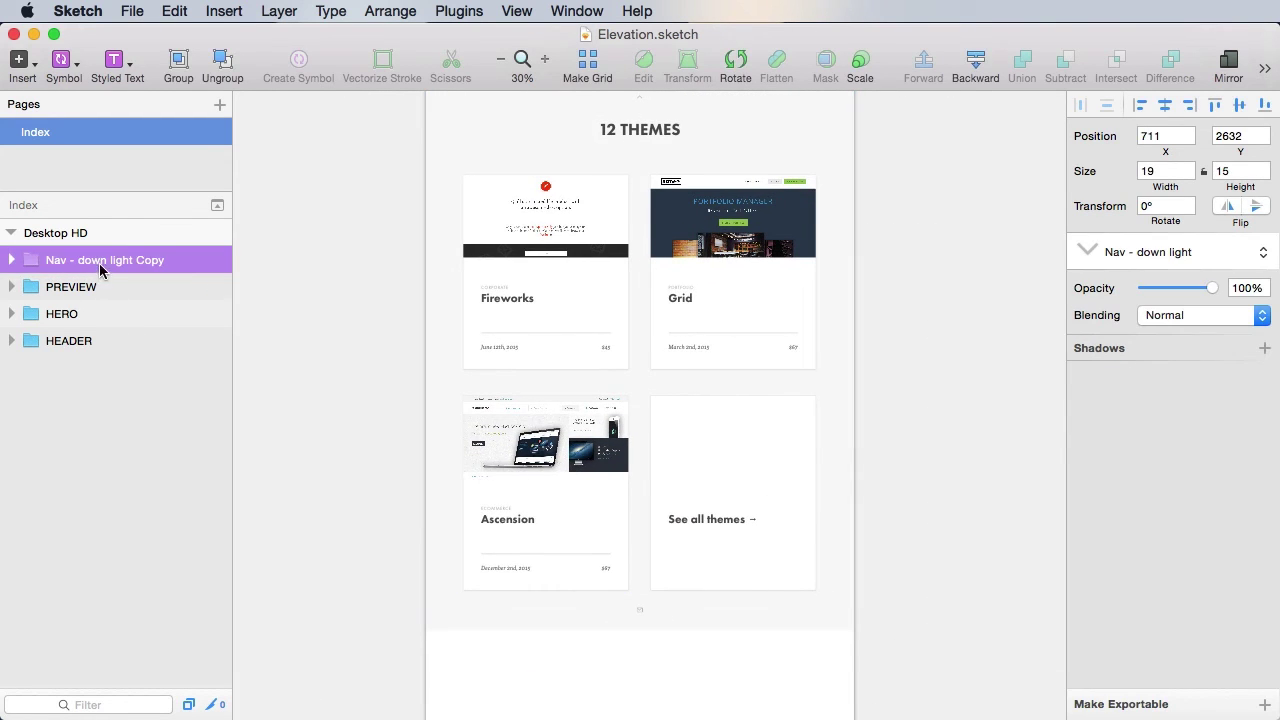
{"action": "left_click_drag", "start_coordinate": [106, 266], "coordinate": [100, 287]}
{"action": "left_click", "coordinate": [11, 260]}
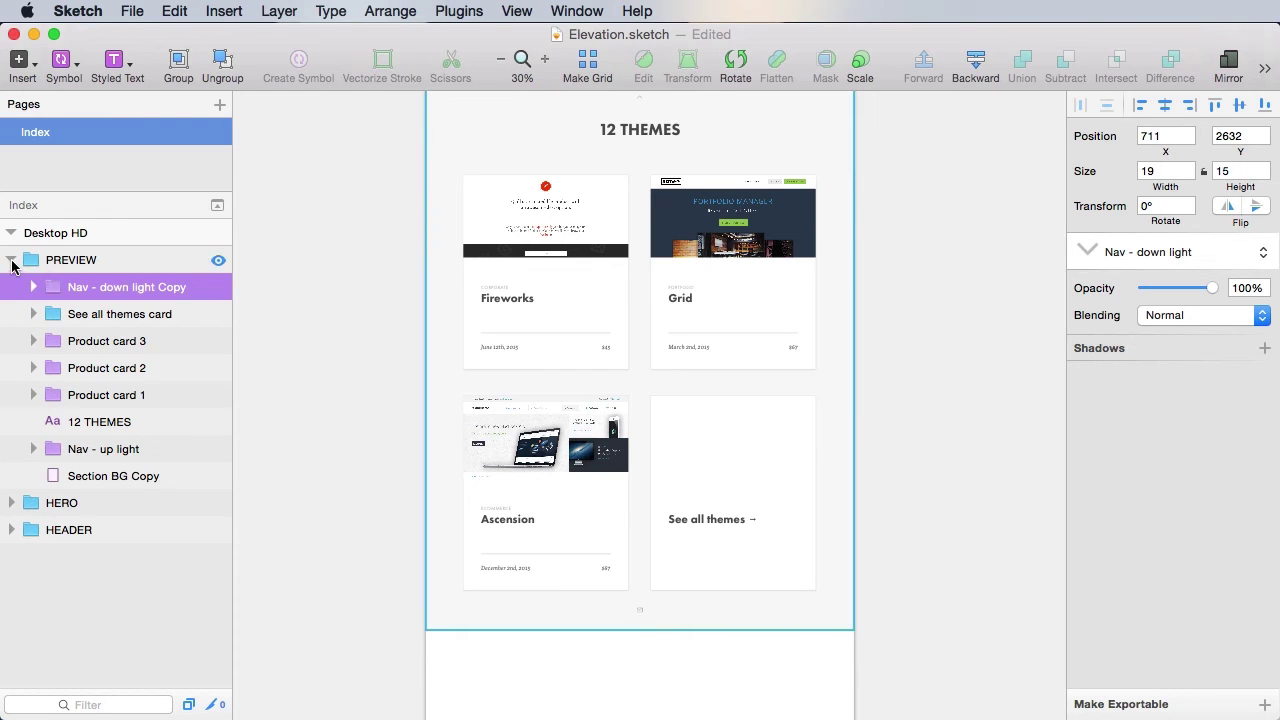
{"action": "left_click", "coordinate": [1011, 416]}
{"action": "key", "text": "super+s"}
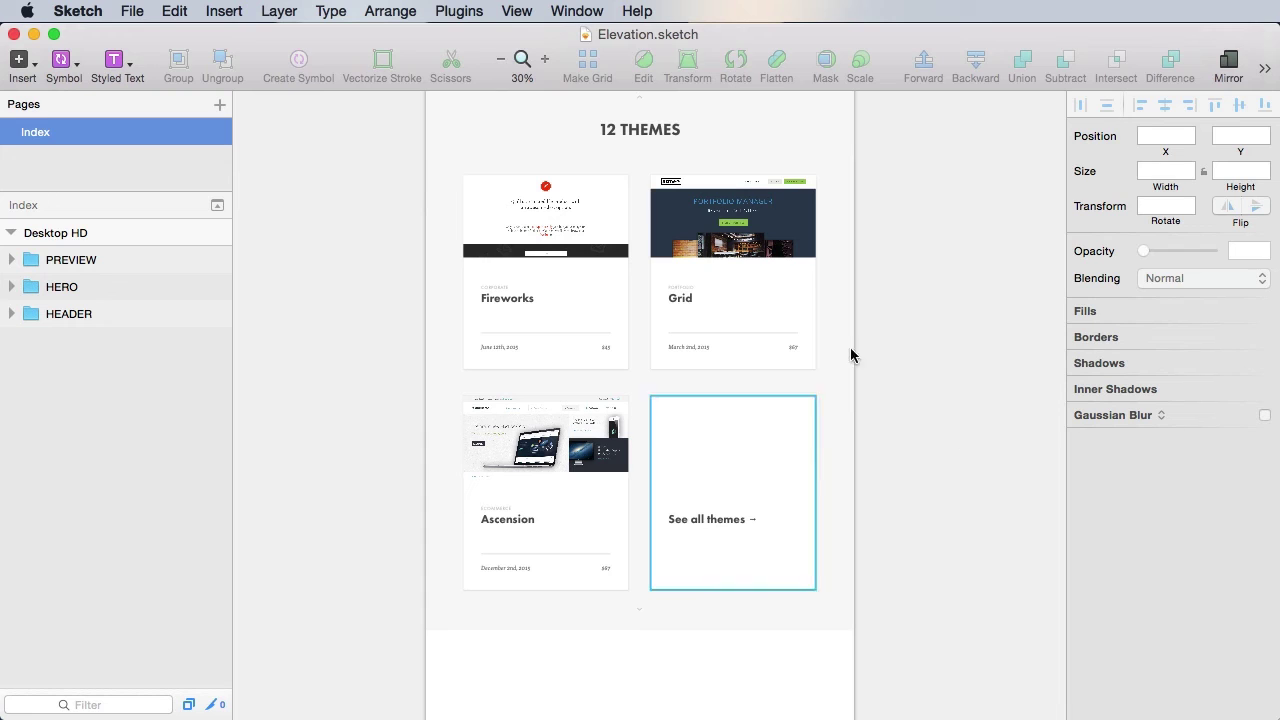
- Duplicate the PREVIEW group and place the copy directly below the original at X 0, Y 2707
{"action": "scroll", "coordinate": [970, 423], "scroll_direction": "up", "scroll_amount": 2}
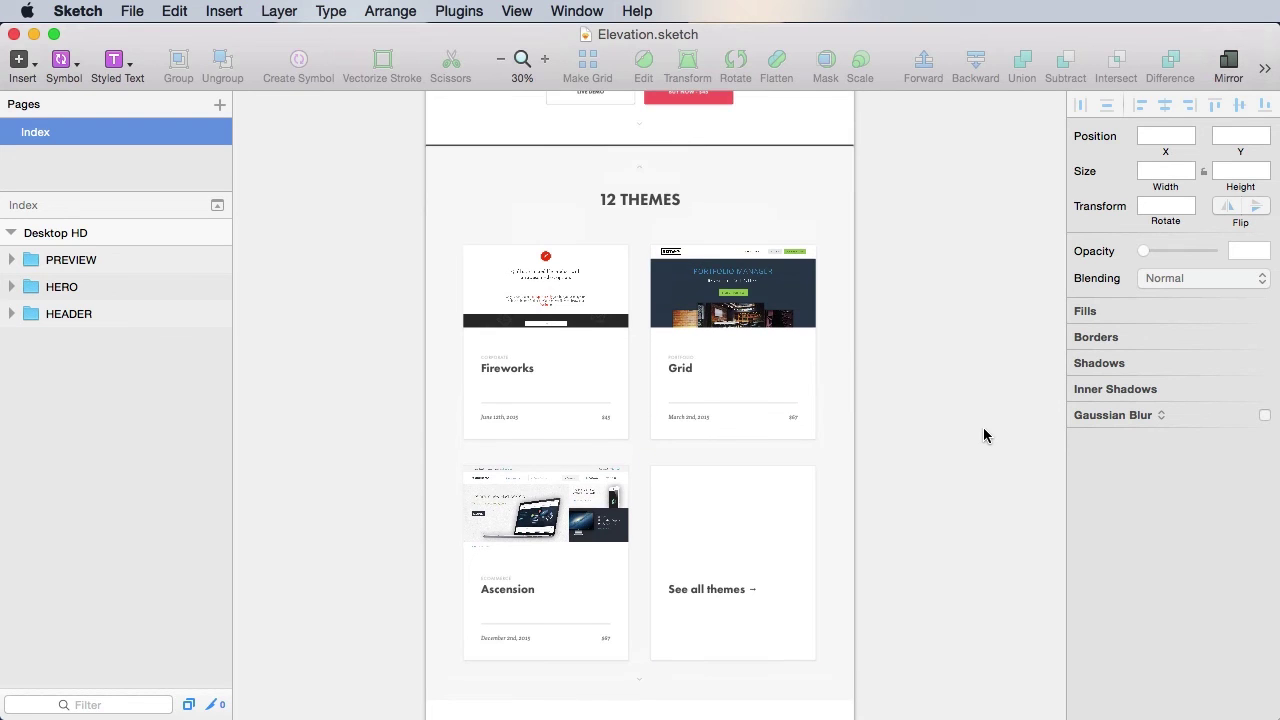
{"action": "left_click", "coordinate": [109, 262]}
{"action": "key", "text": "super+c"}
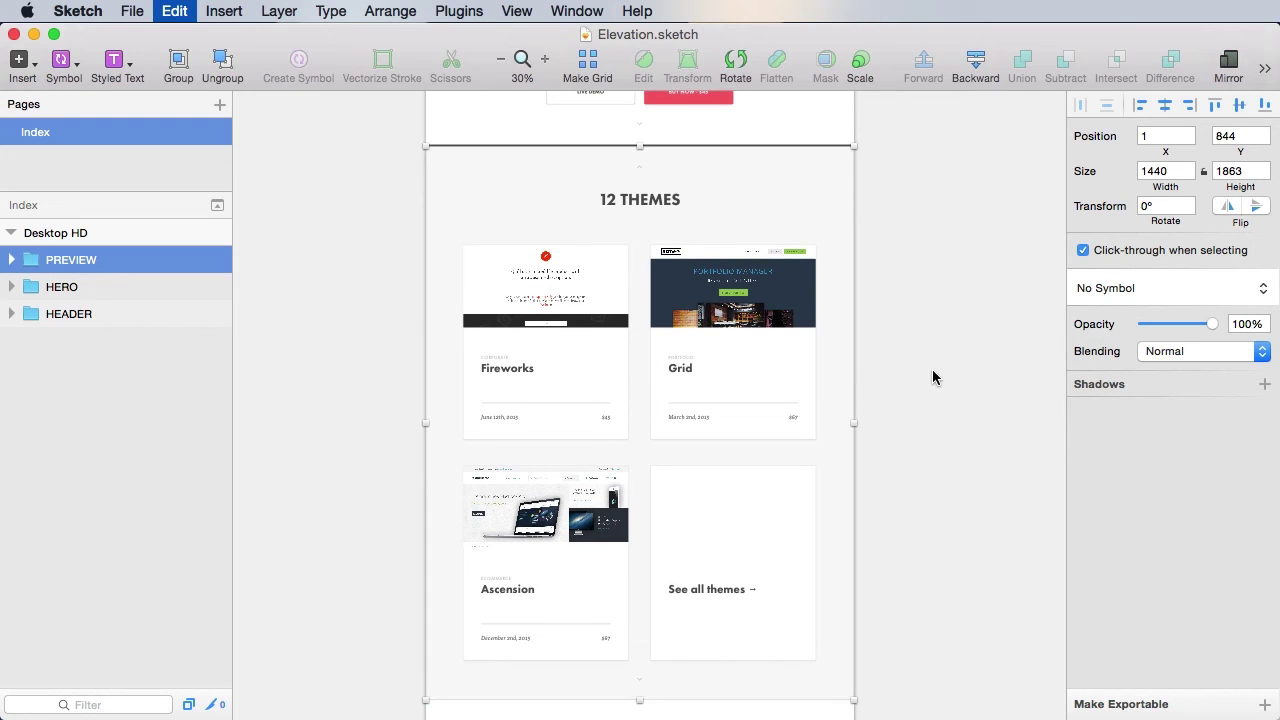
{"action": "key", "text": "super+v"}
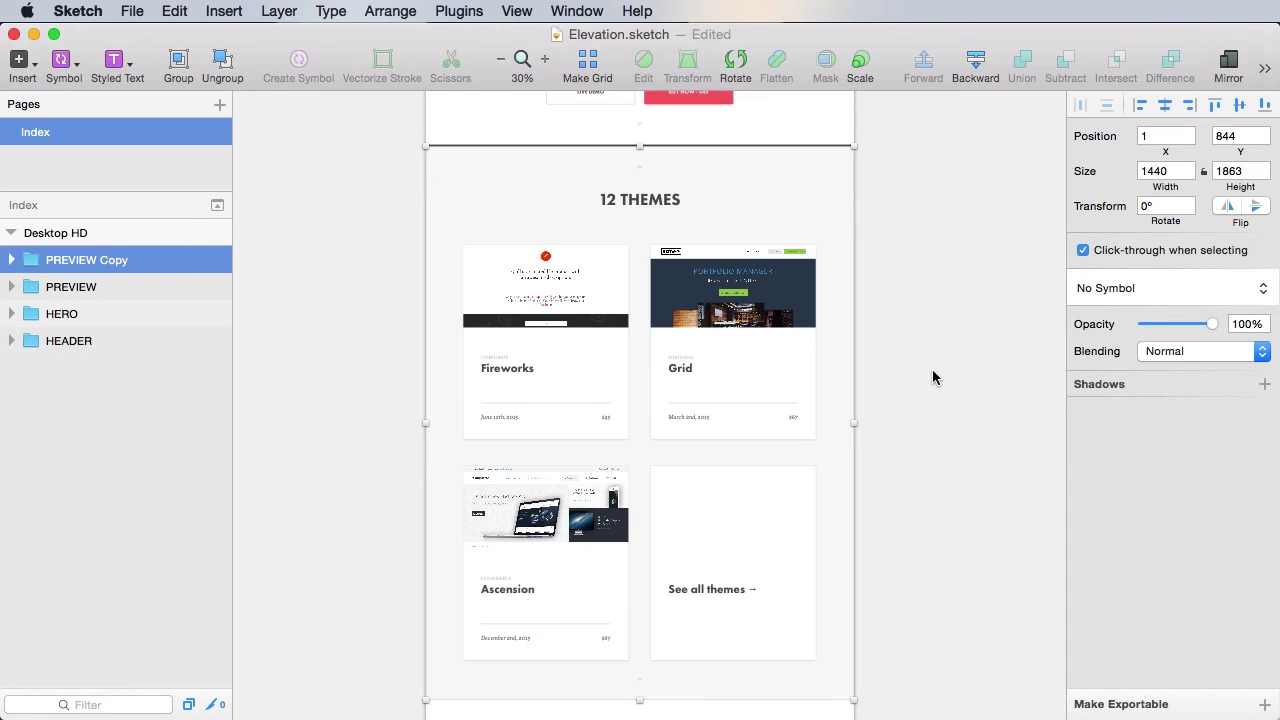
{"action": "left_click_drag", "start_coordinate": [932, 573], "coordinate": [921, 163]}
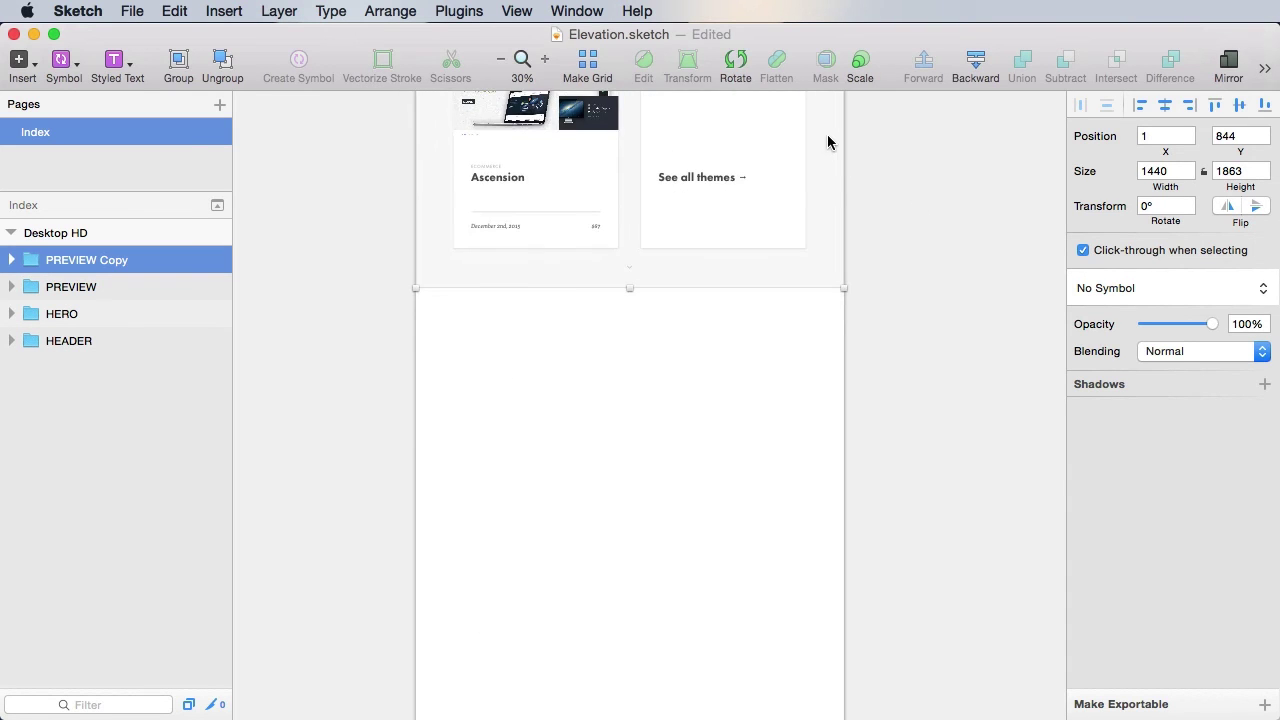
{"action": "left_click_drag", "start_coordinate": [835, 216], "coordinate": [835, 649]}
{"action": "scroll", "coordinate": [837, 650], "scroll_direction": "down", "scroll_amount": 5}
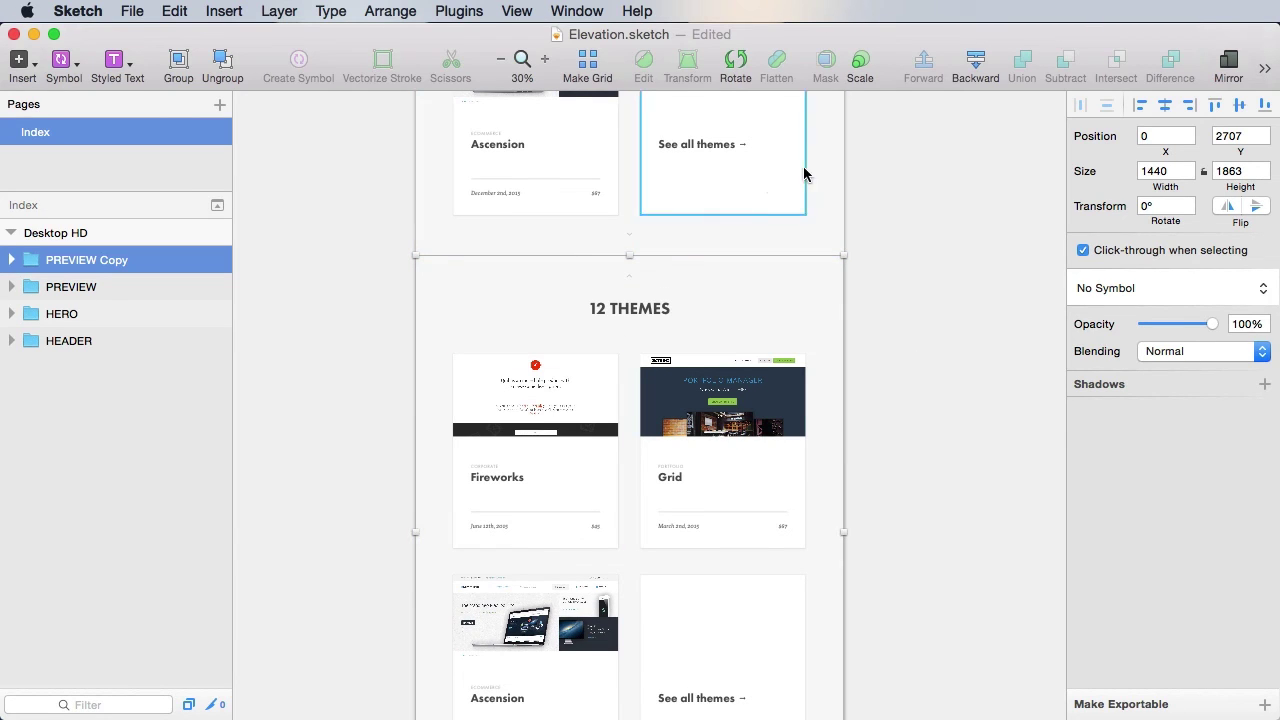
- Rename the copied PREVIEW group as CUSTOMERS
{"action": "double_click", "coordinate": [66, 262]}
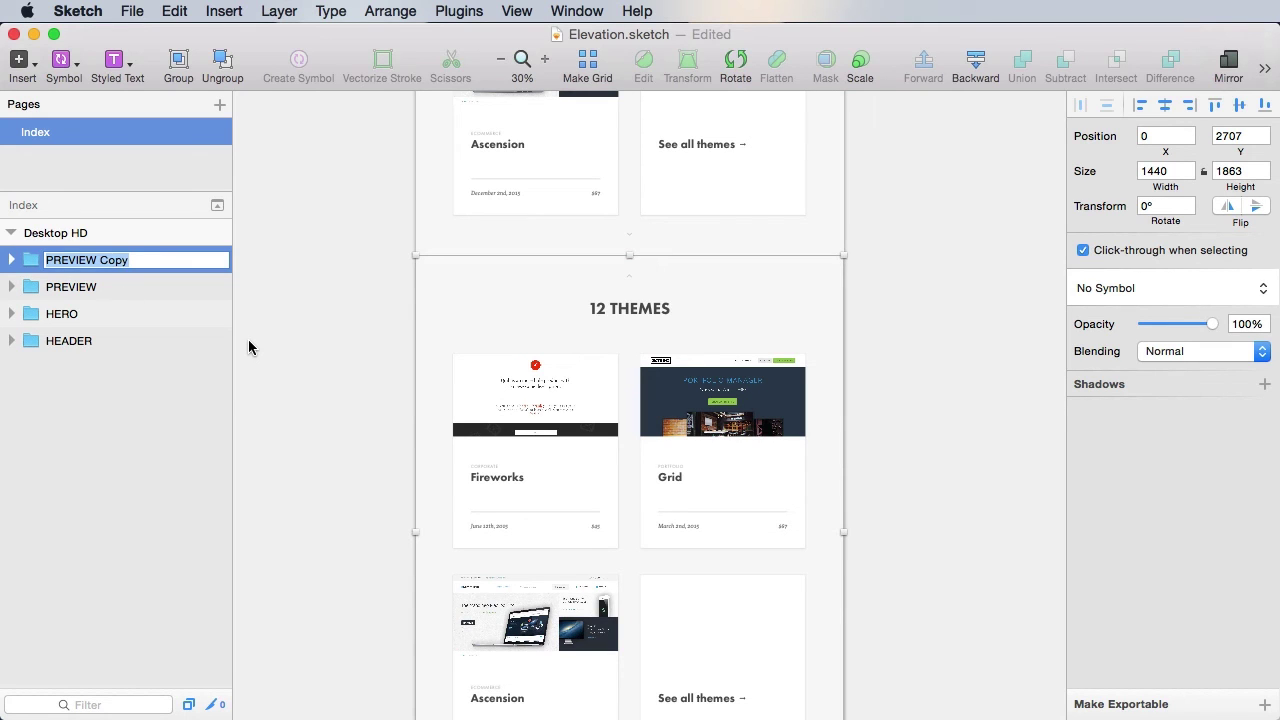
{"action": "type", "text": "CUSTOMERS"}
{"action": "key", "text": "Return"}
{"action": "key", "text": "Escape"}
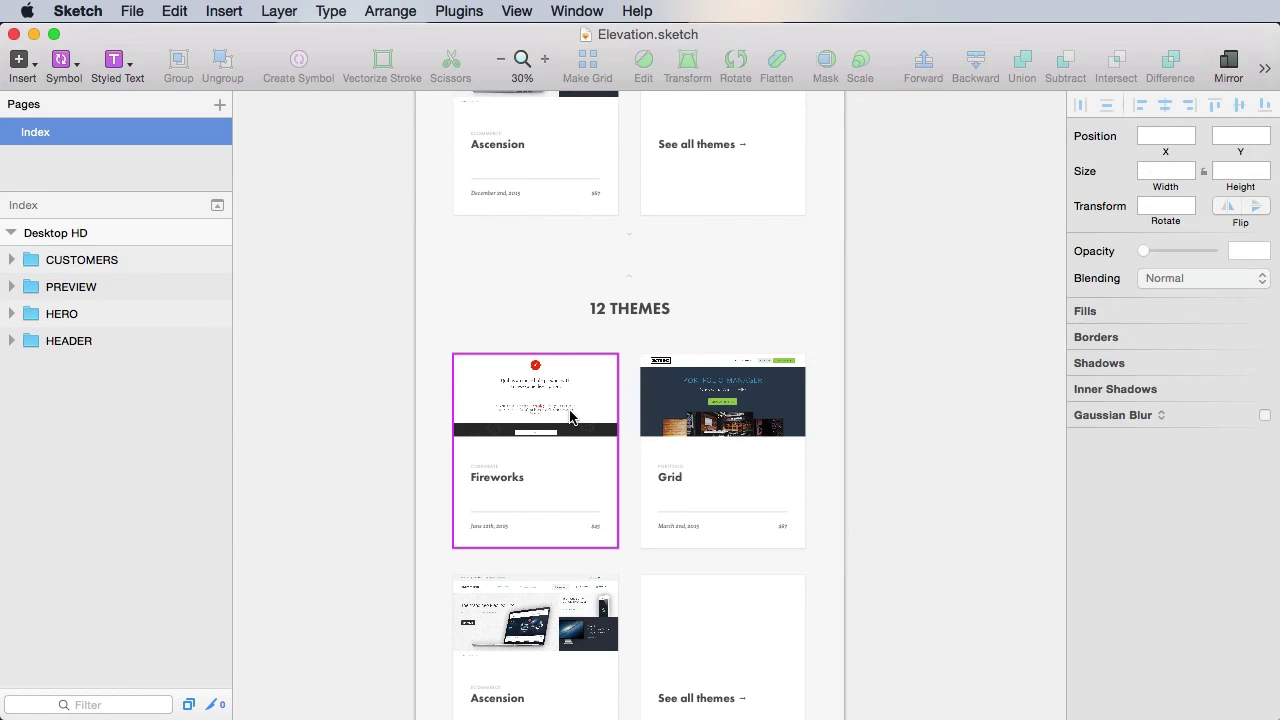
- Delete the three product cards and the "See all themes" card from the CUSTOMERS group
{"action": "left_click", "coordinate": [571, 417]}
{"action": "left_click", "coordinate": [712, 420], "text": "shift"}
{"action": "left_click", "coordinate": [546, 643], "text": "shift"}
{"action": "left_click", "coordinate": [698, 646], "text": "shift"}
{"action": "key", "text": "Delete"}
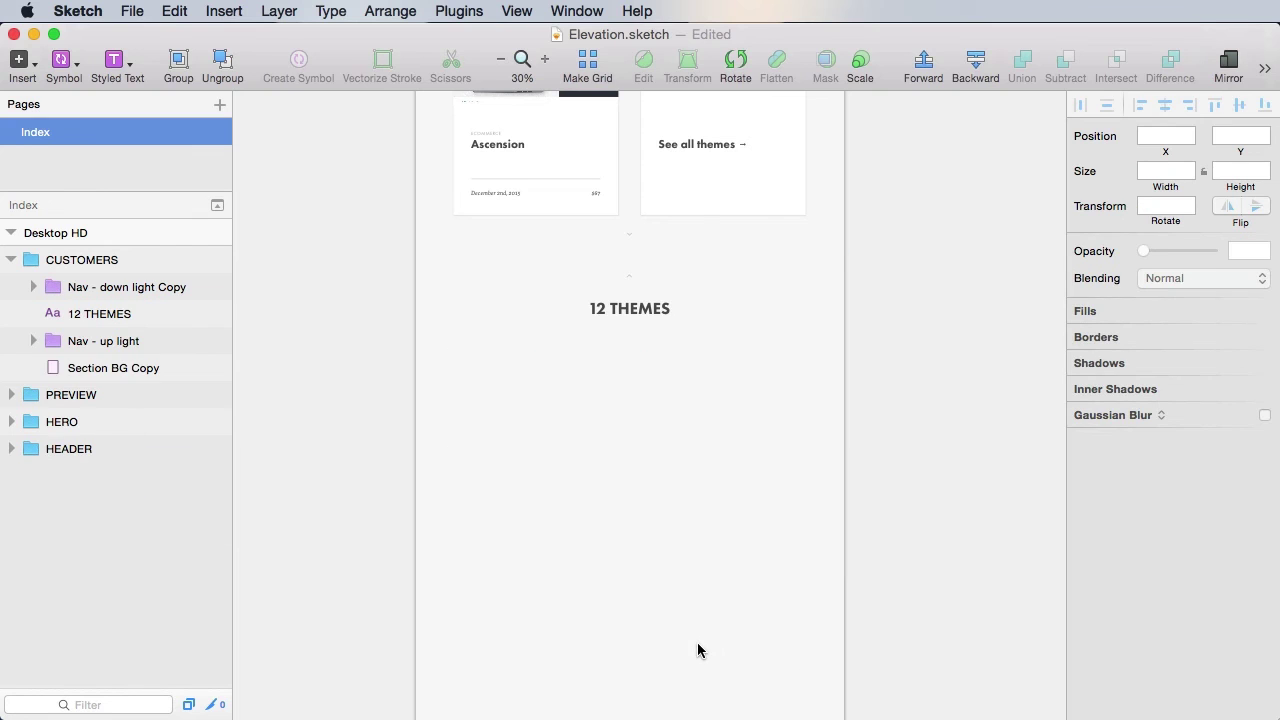
- Change the heading of the CUSTOMERS section to "5000+ CUSTOMERS"
{"action": "left_click", "coordinate": [625, 307]}
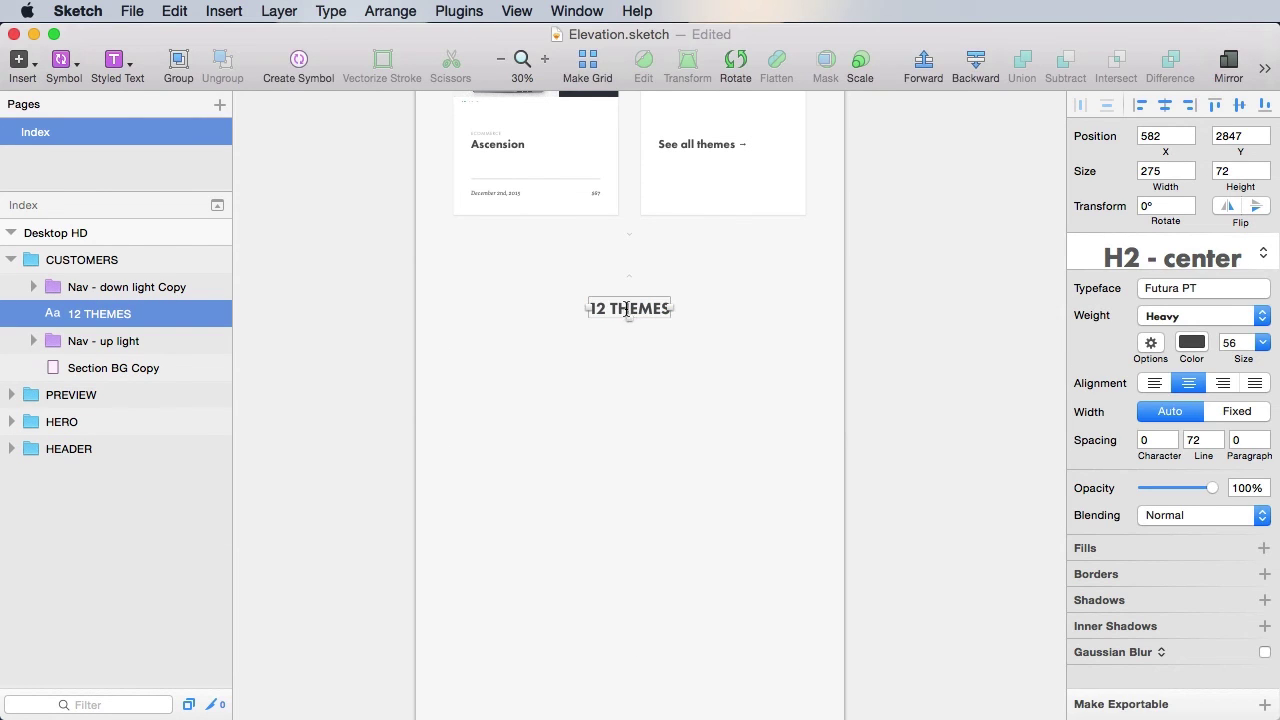
{"action": "double_click", "coordinate": [625, 307]}
{"action": "type", "text": "5000+ CUSTOMERS"}
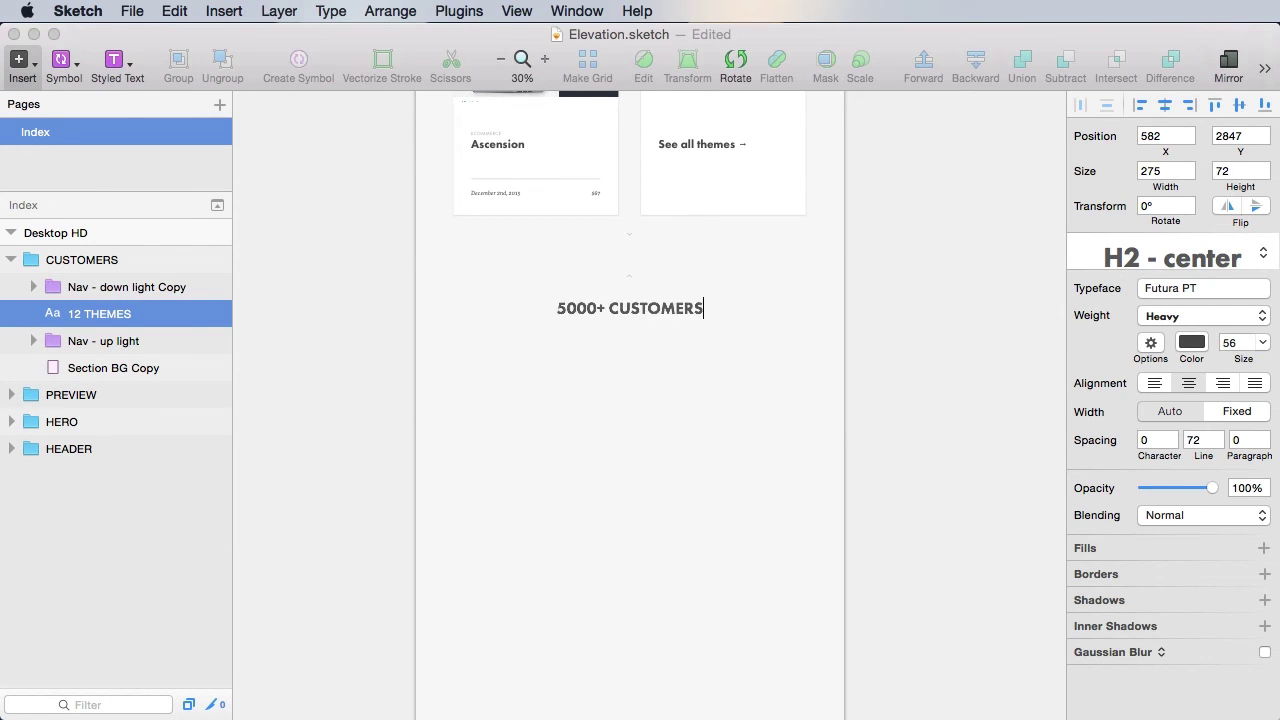
{"action": "left_click", "coordinate": [916, 318]}
- Detach the CUSTOMERS section background from its shared style and set its fill colour to 27343E
{"action": "left_click", "coordinate": [818, 372]}
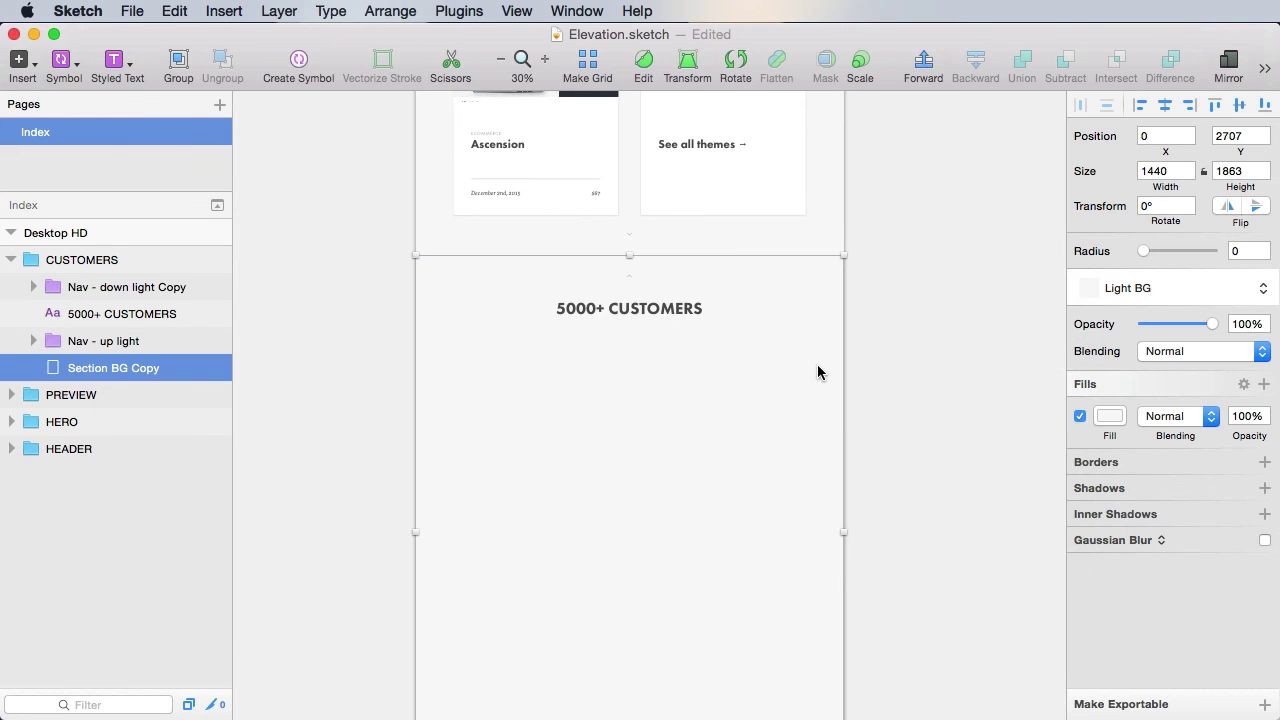
{"action": "left_click", "coordinate": [1148, 289]}
{"action": "left_click", "coordinate": [1130, 147]}
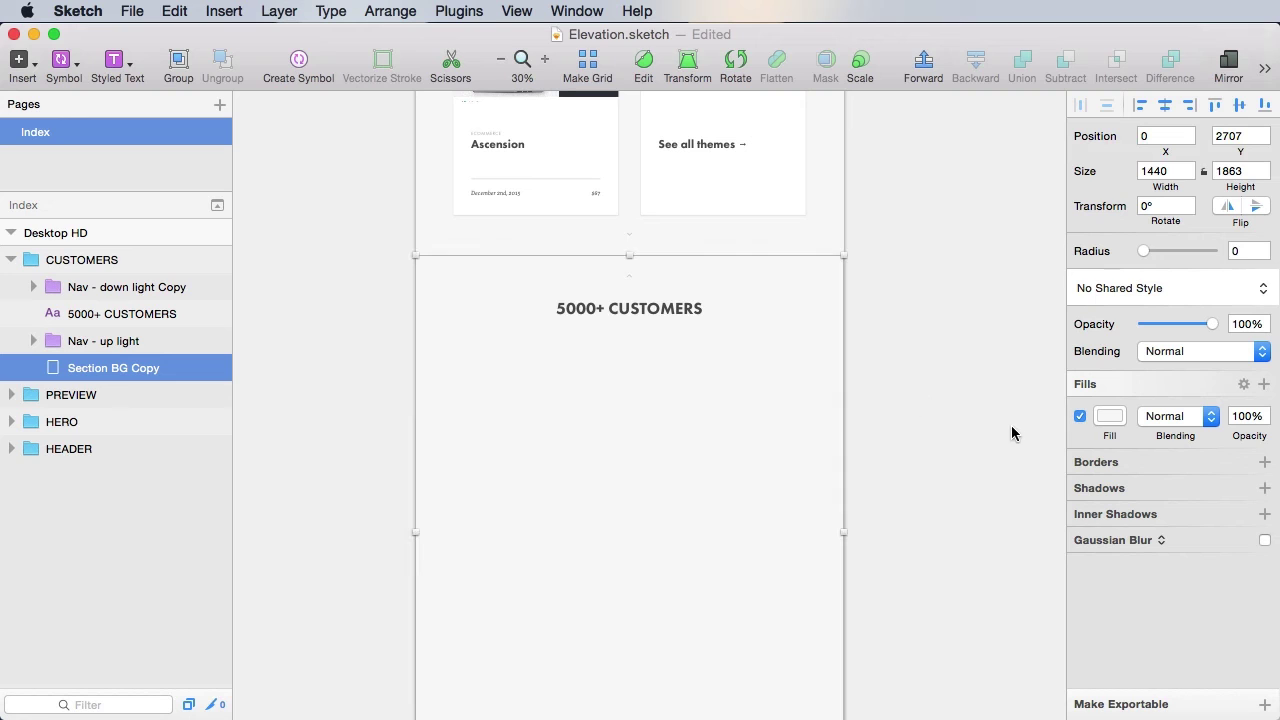
{"action": "left_click", "coordinate": [1109, 416]}
{"action": "left_click", "coordinate": [1101, 674]}
{"action": "key", "text": "super+v"}
{"action": "key", "text": "Tab"}
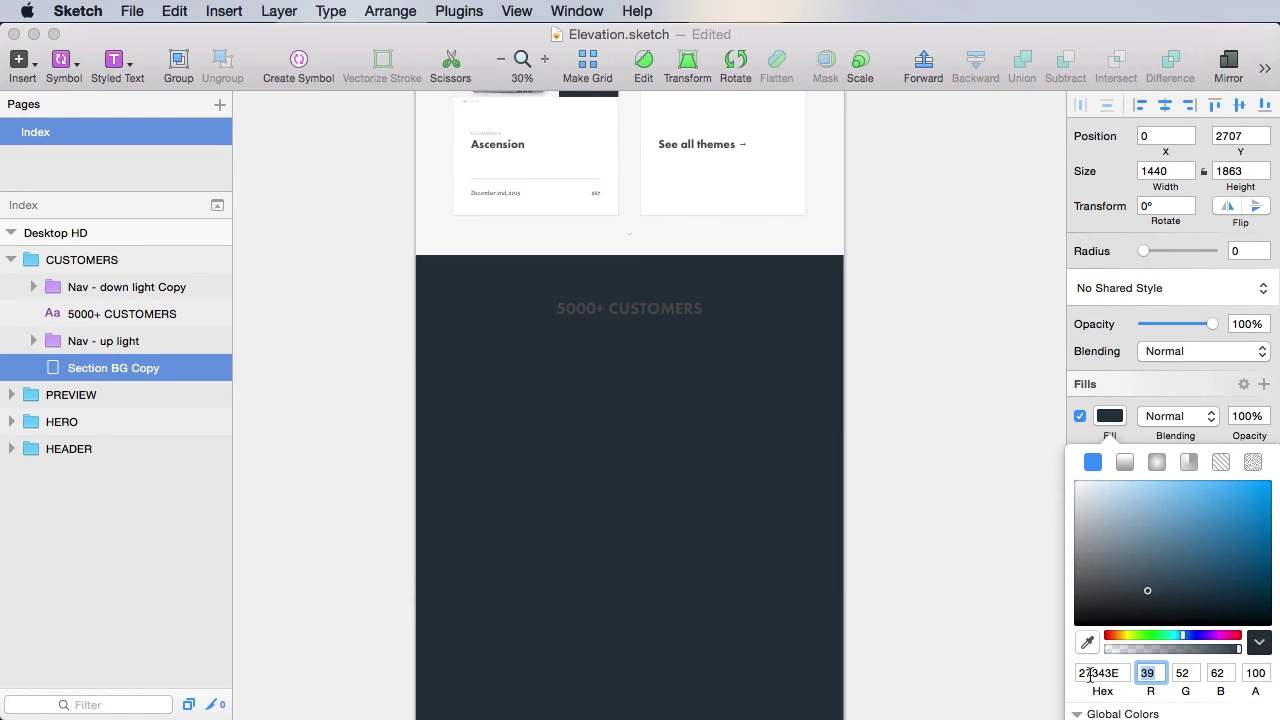
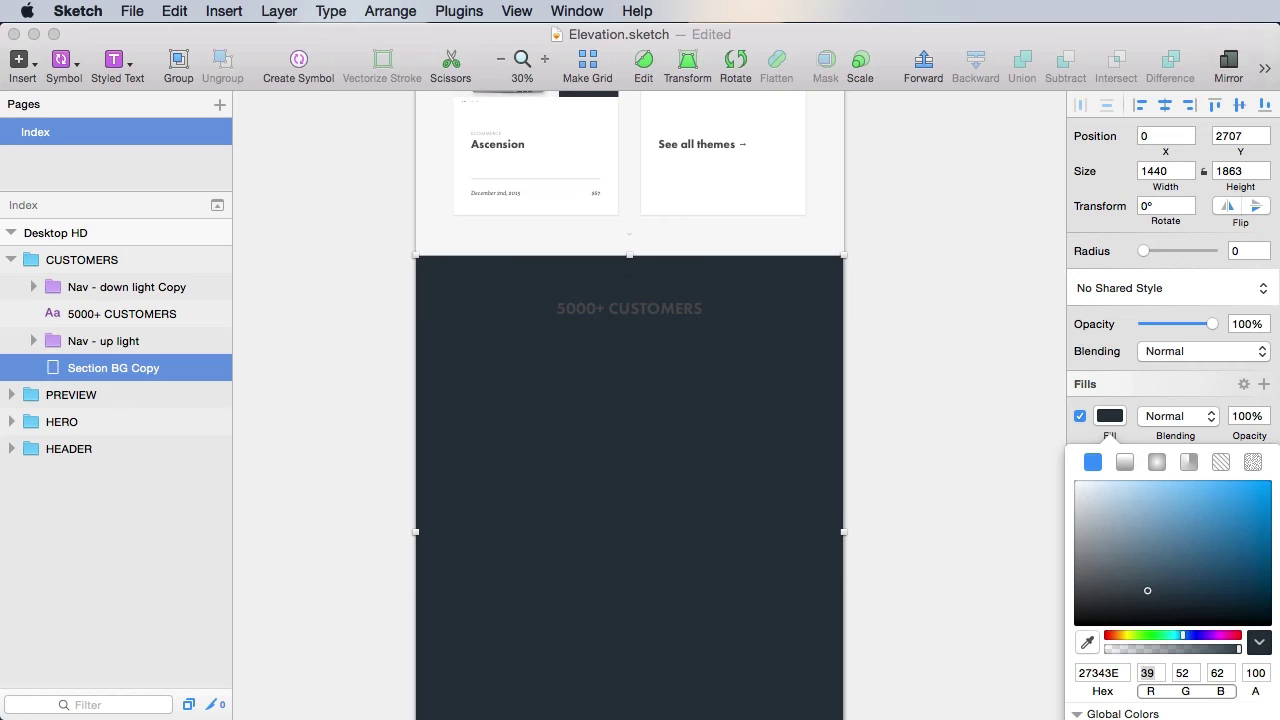
{"action": "left_click", "coordinate": [957, 423]}
- Detach the "5000+ CUSTOMERS" heading from its text style and set its text colour to FAEFDF
{"action": "left_click", "coordinate": [650, 308]}
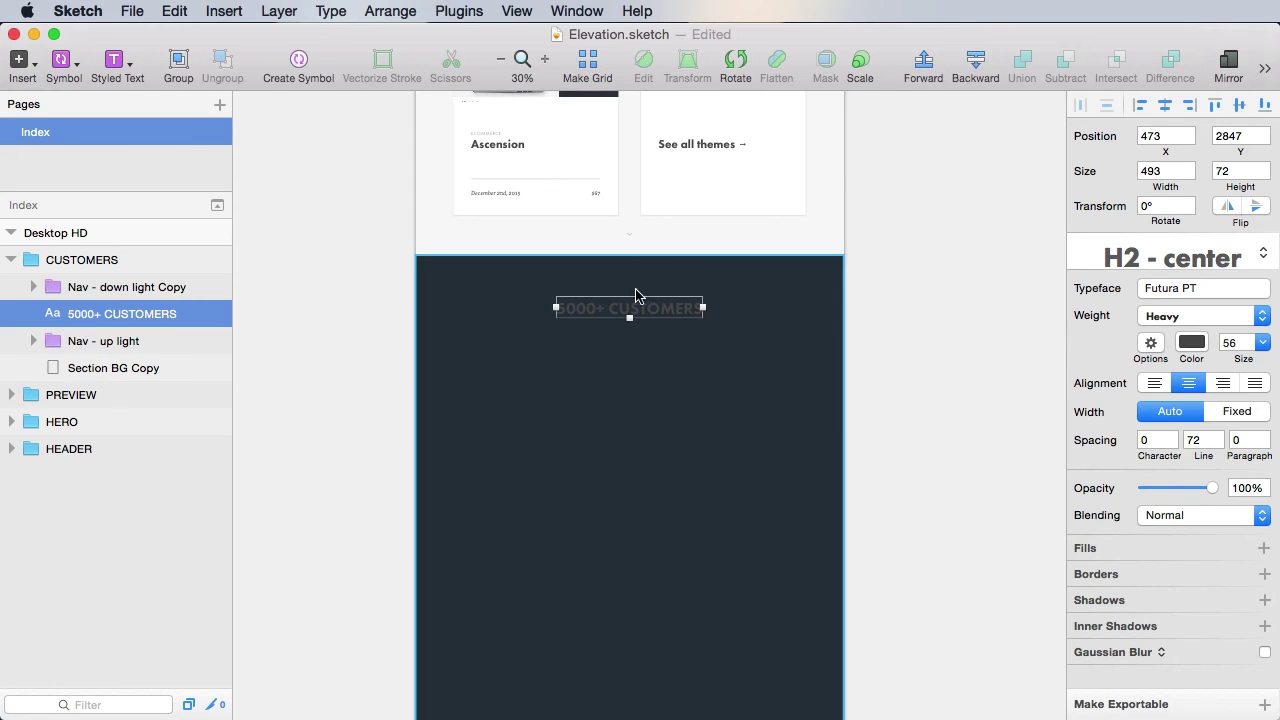
{"action": "left_click", "coordinate": [1131, 273]}
{"action": "left_click", "coordinate": [1183, 114]}
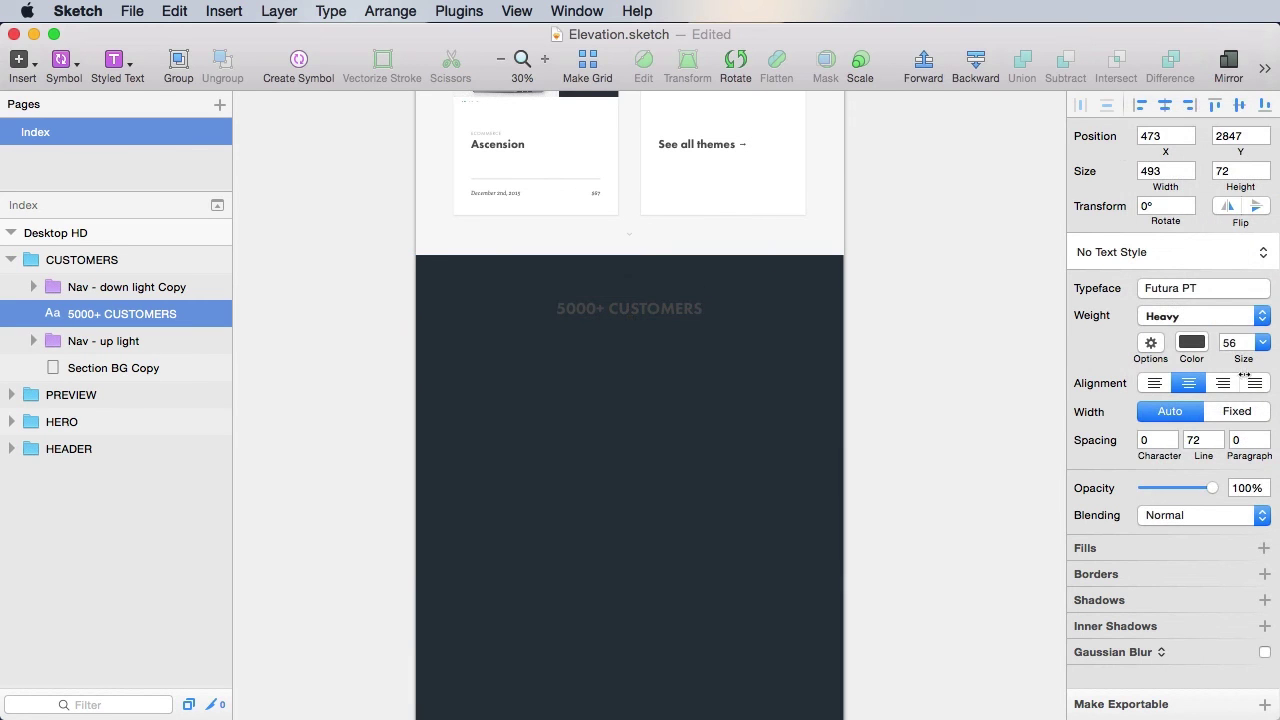
{"action": "left_click", "coordinate": [1192, 343]}
{"action": "left_click", "coordinate": [1093, 575]}
{"action": "type", "text": "FAEFDF"}
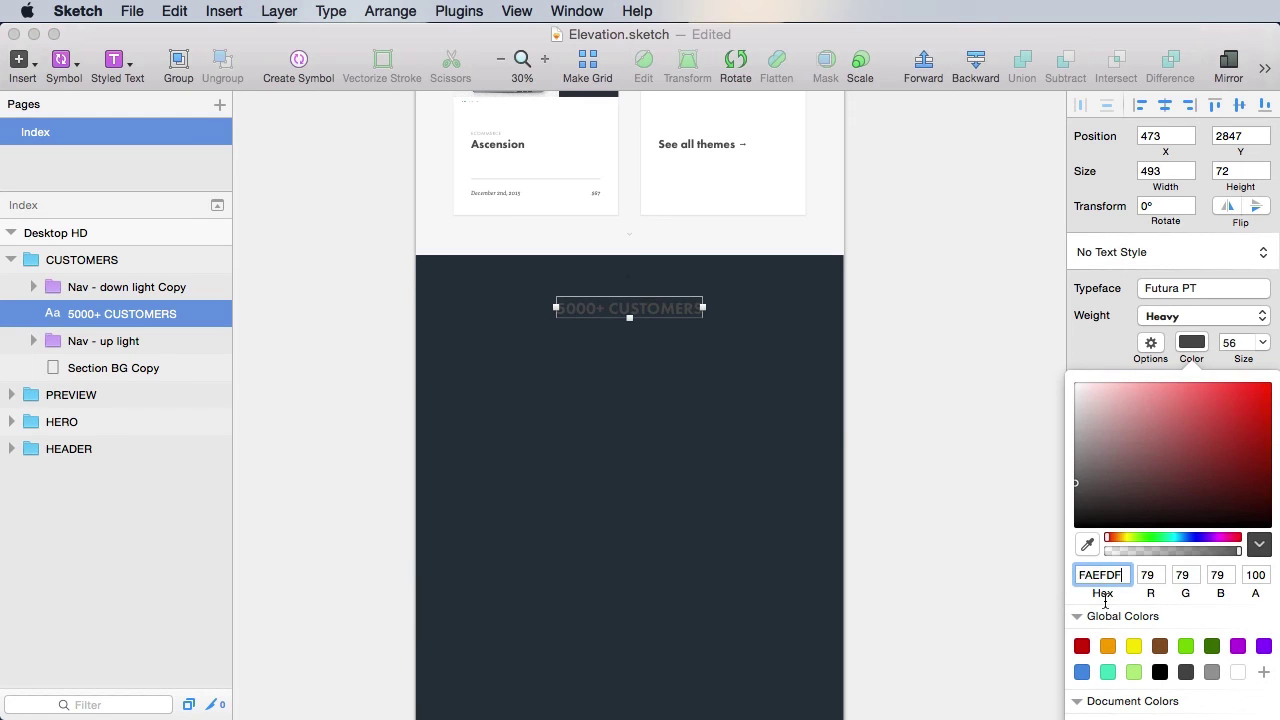
{"action": "key", "text": "Tab"}
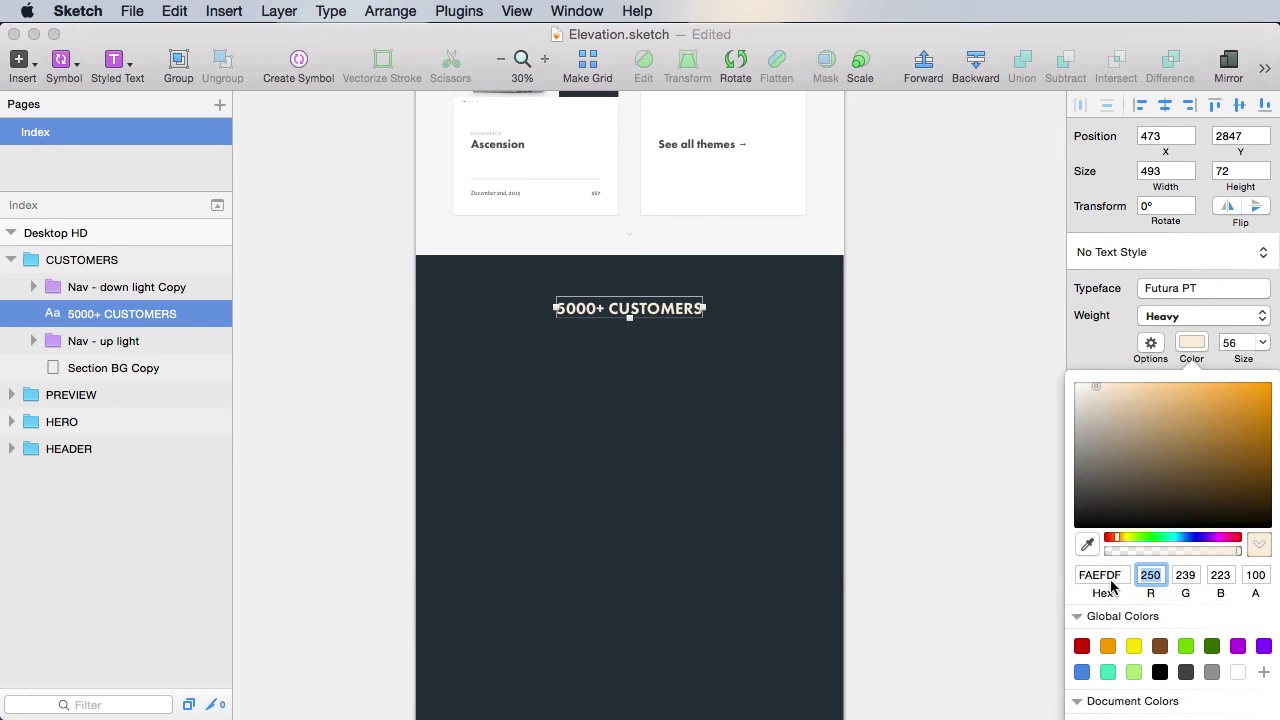
- Create a new text style named "H2 - center dark" from the "5000+ CUSTOMERS" heading and save the document
{"action": "left_click", "coordinate": [1172, 252]}
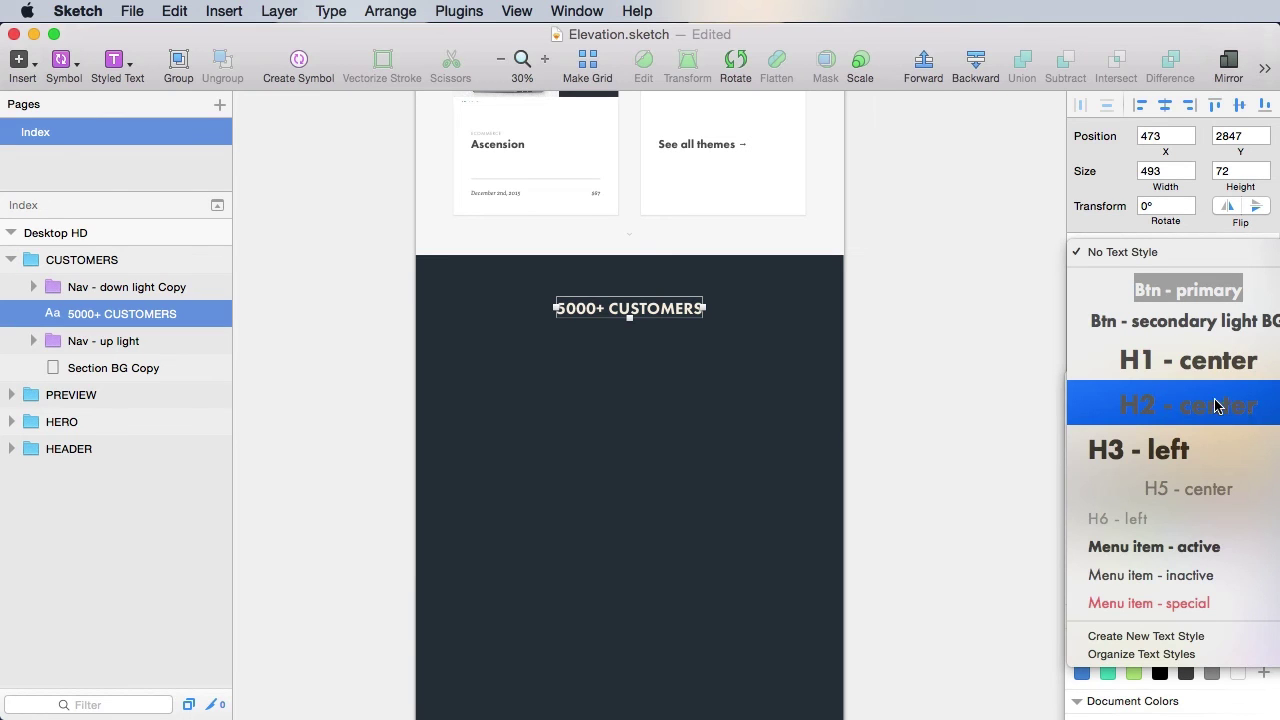
{"action": "left_click", "coordinate": [1142, 636]}
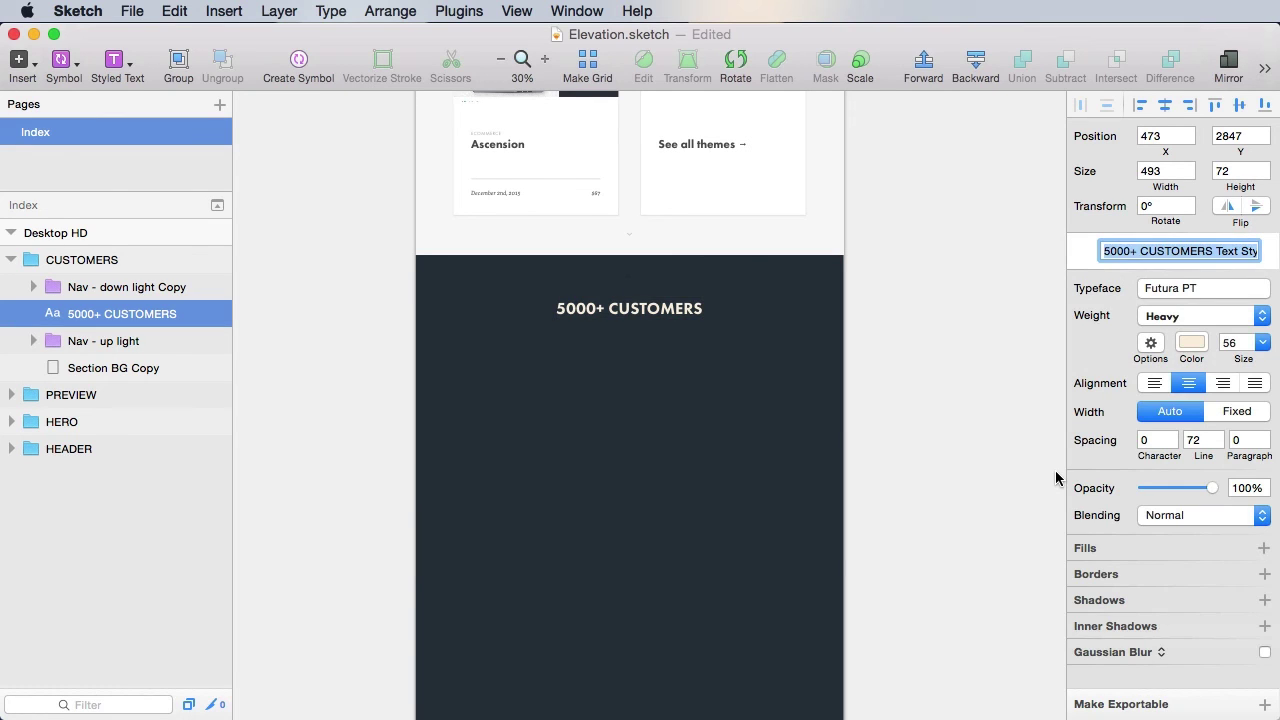
{"action": "type", "text": "H2 - center dark"}
{"action": "key", "text": "Return"}
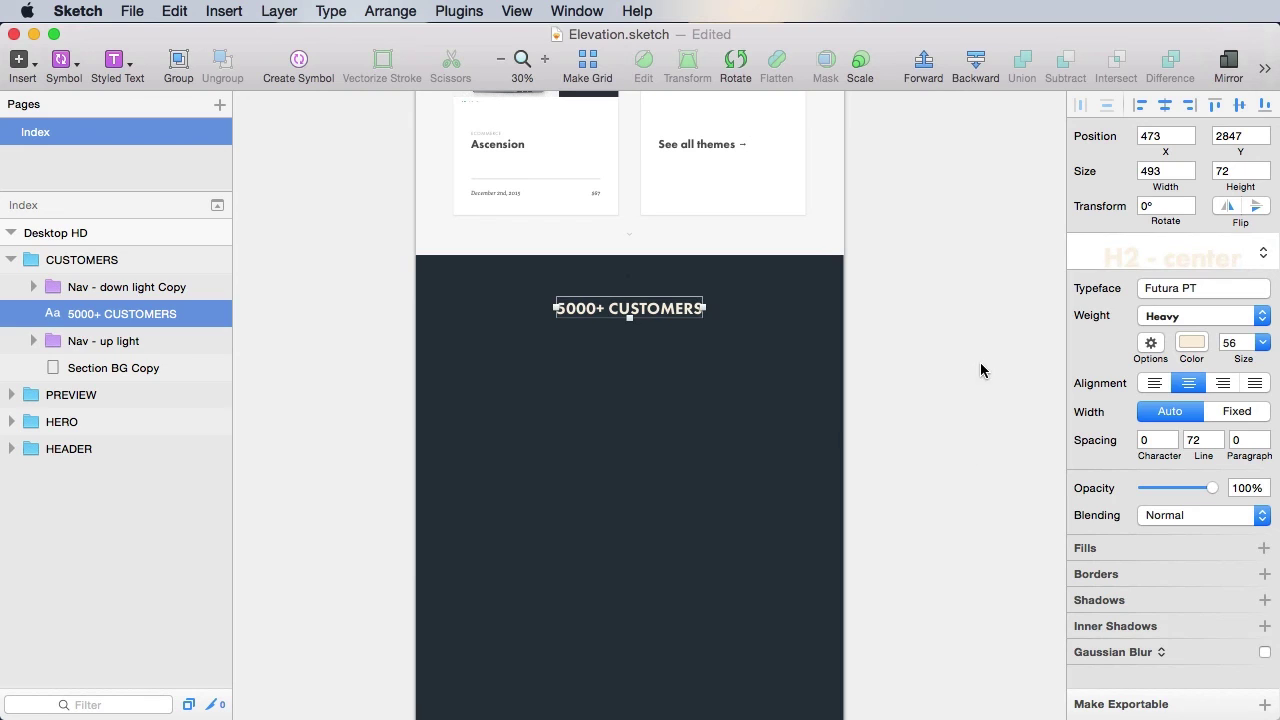
{"action": "left_click", "coordinate": [983, 371]}
{"action": "key", "text": "super+s"}
- Detach the "Nav - up light" arrow group above the "5000+ CUSTOMERS" heading from its symbol
{"action": "key", "text": "z"}
{"action": "left_click_drag", "start_coordinate": [498, 213], "coordinate": [796, 410]}
{"action": "key", "text": "z"}
{"action": "left_click_drag", "start_coordinate": [458, 195], "coordinate": [770, 520]}
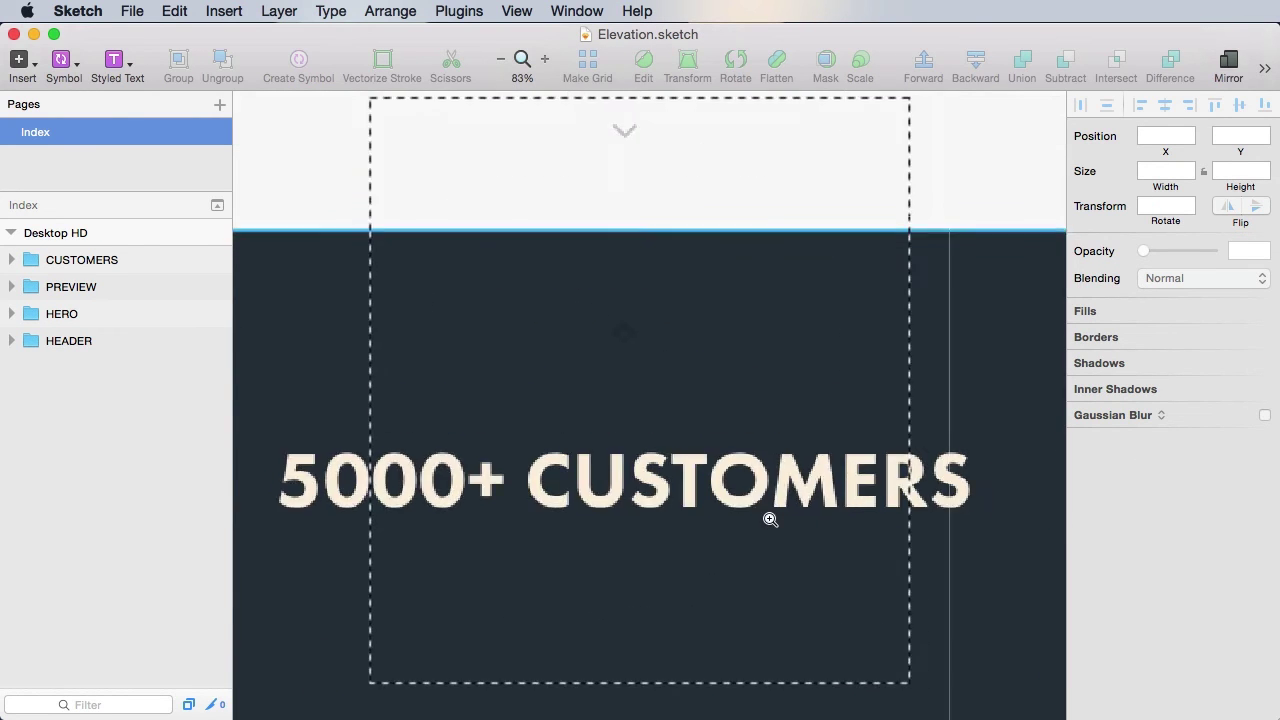
{"action": "left_click", "coordinate": [742, 316], "text": "super"}
{"action": "left_click", "coordinate": [1142, 260]}
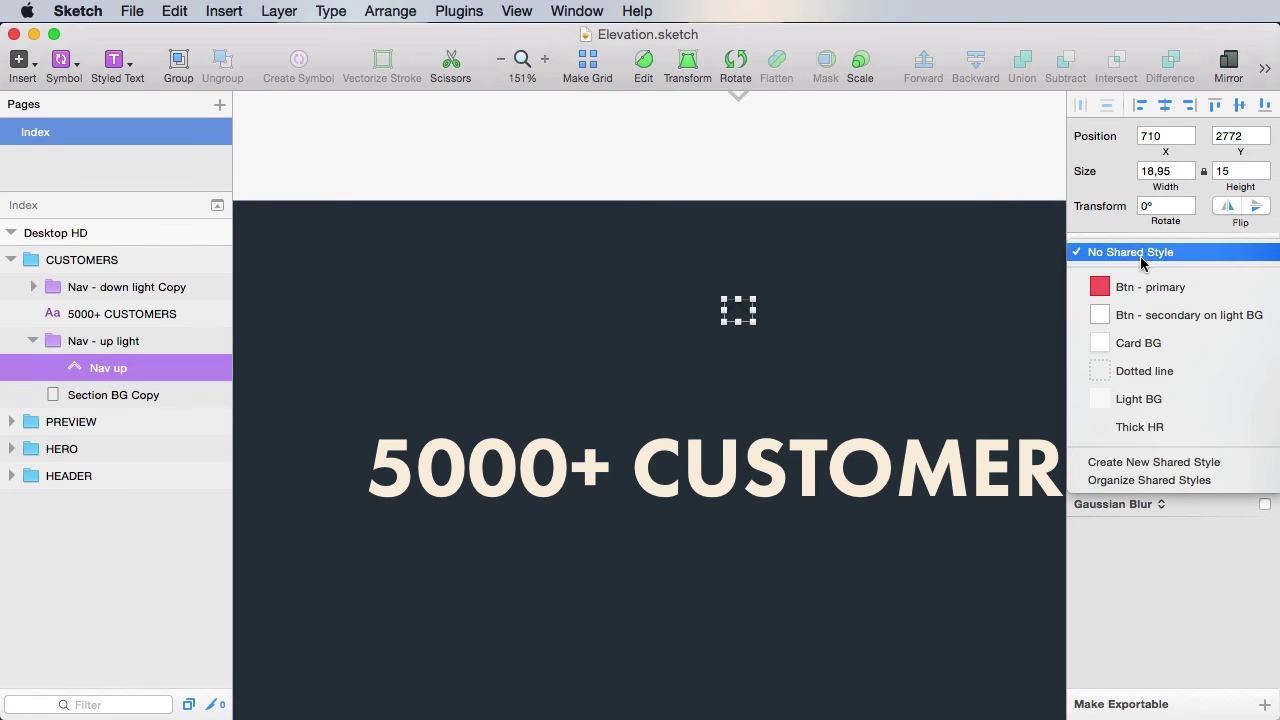
{"action": "left_click", "coordinate": [86, 340]}
{"action": "left_click", "coordinate": [1122, 258]}
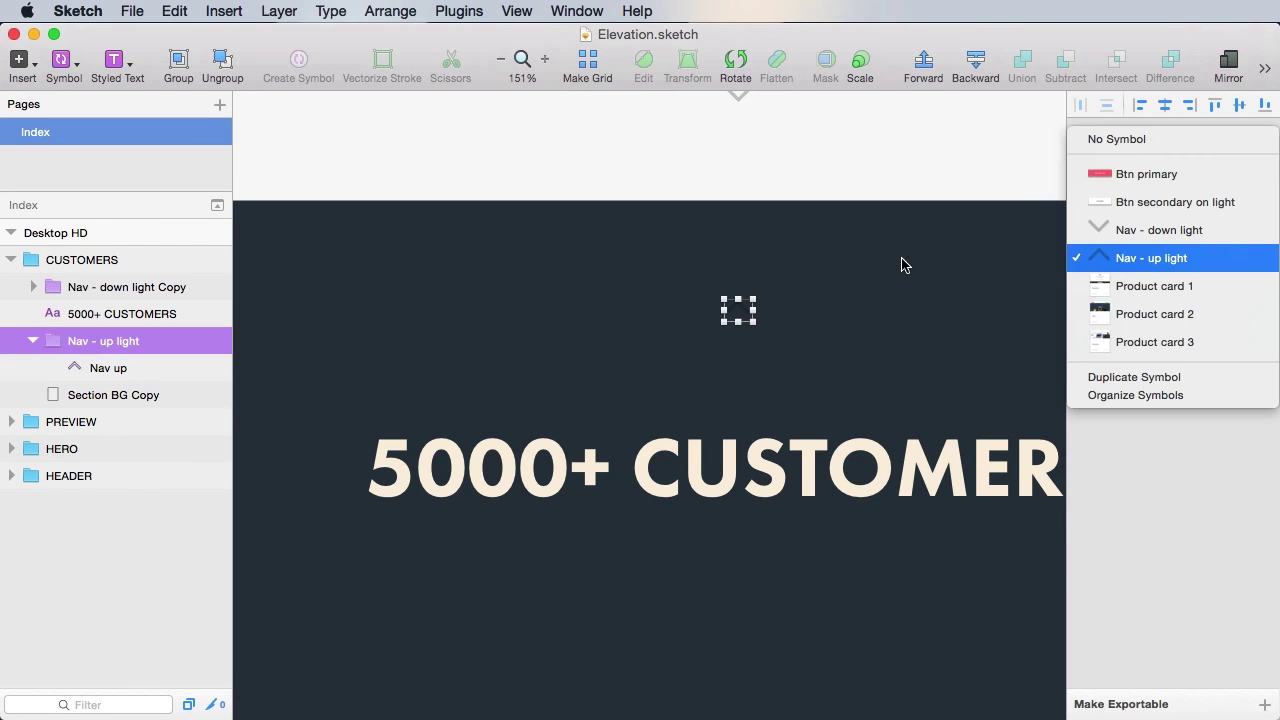
{"action": "left_click", "coordinate": [1150, 140]}
{"action": "left_click", "coordinate": [772, 170]}
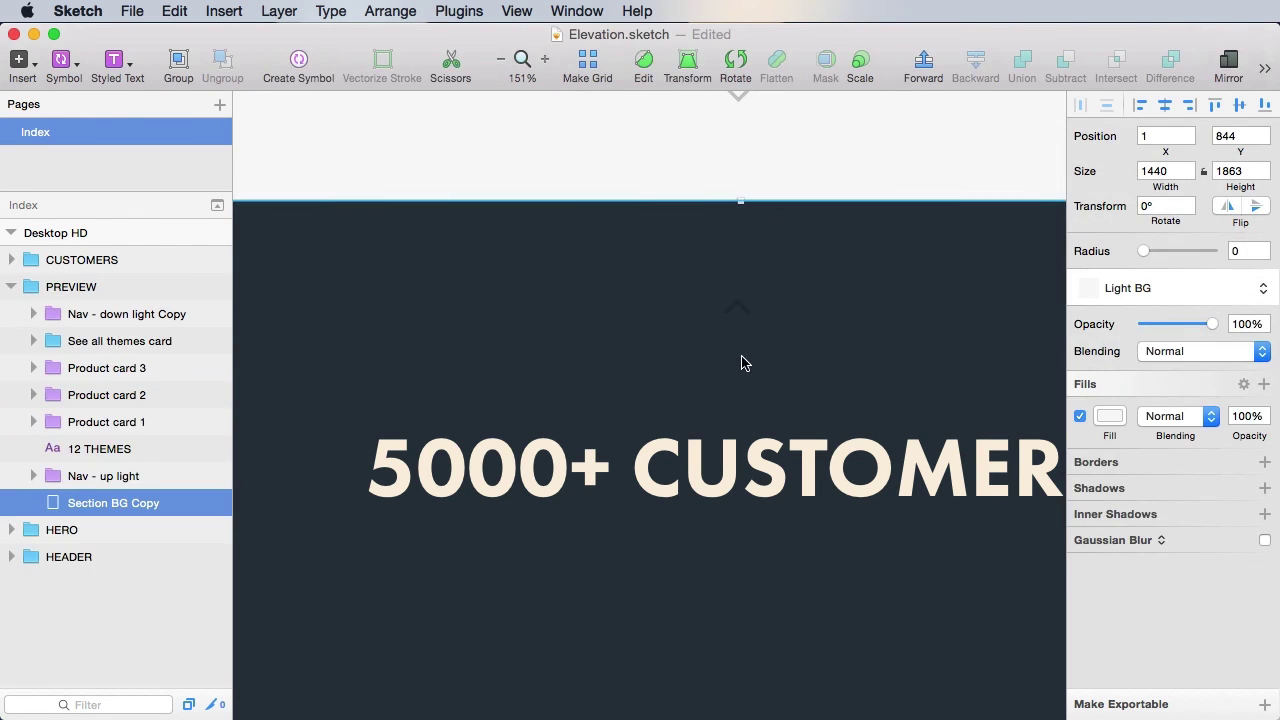
- Set the fill colour of the "Nav up" arrow shape in the CUSTOMERS section to white (FFFFFF)
{"action": "left_click", "coordinate": [737, 309], "text": "super"}
{"action": "left_click", "coordinate": [1109, 380]}
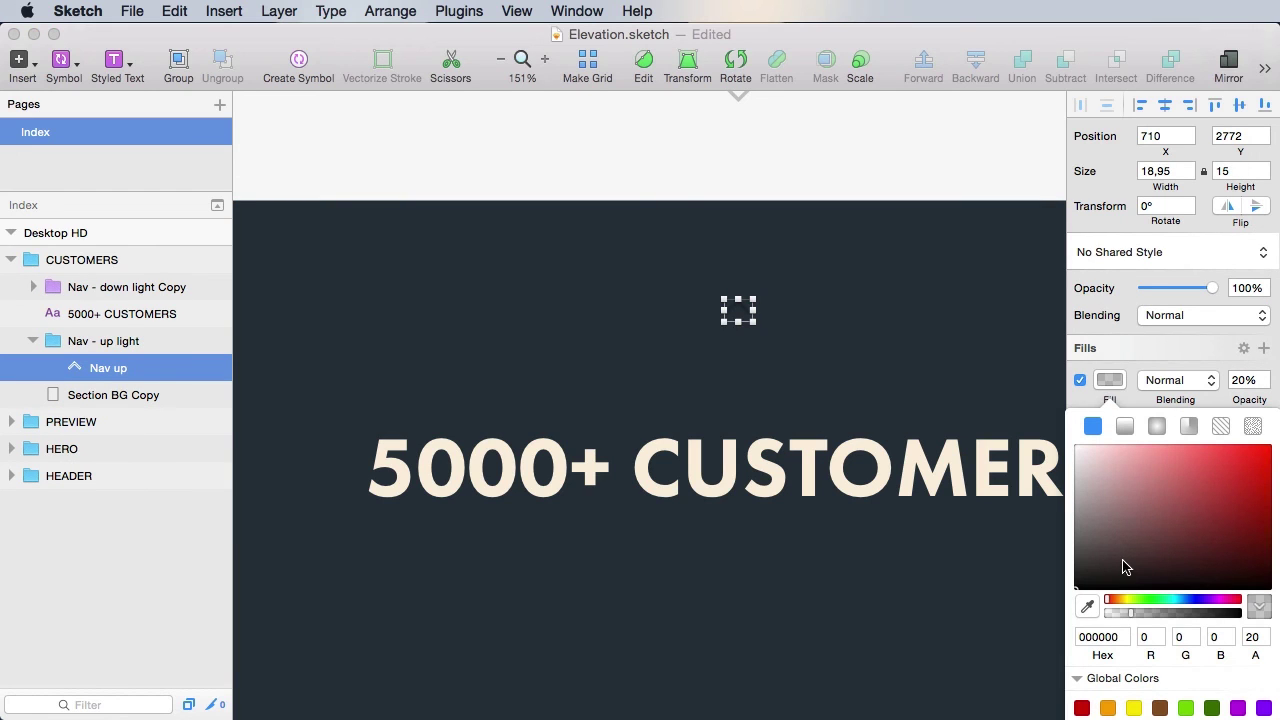
{"action": "left_click_drag", "start_coordinate": [1123, 567], "coordinate": [990, 386]}
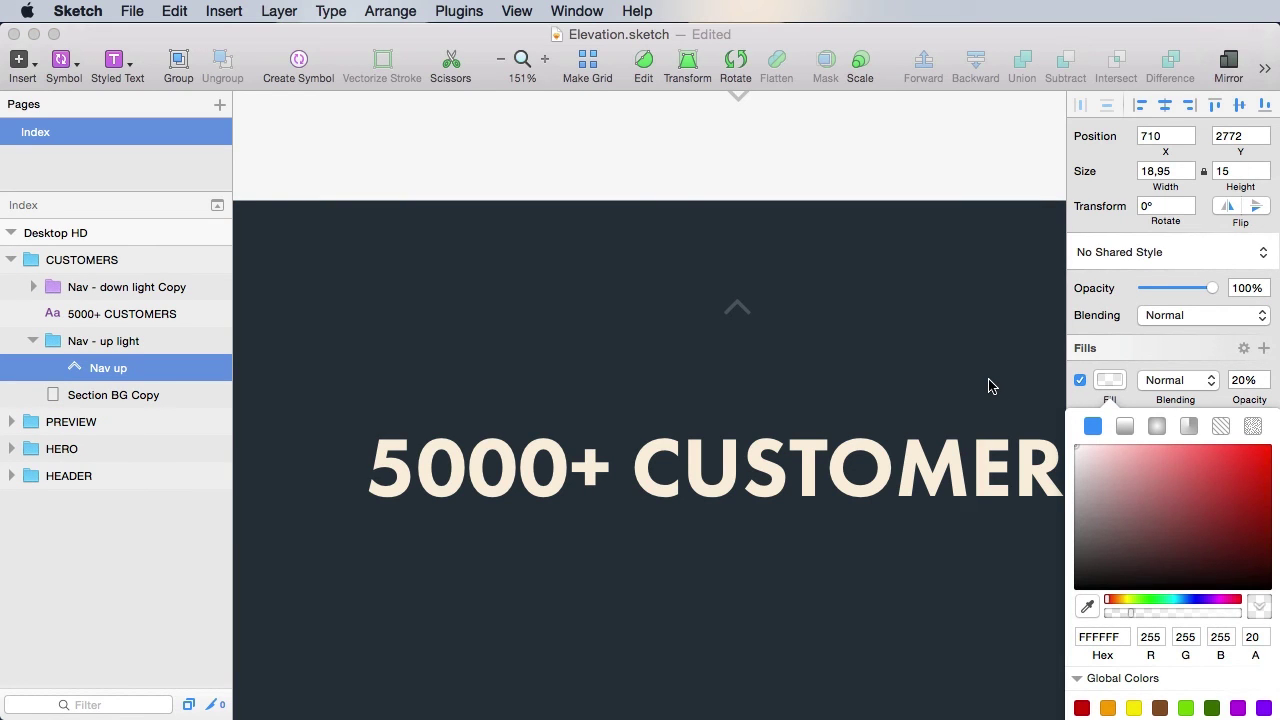
- Rename the "Nav - up light" group in the CUSTOMERS section to "Nav - up dark" and create a symbol from it
{"action": "left_click", "coordinate": [150, 341]}
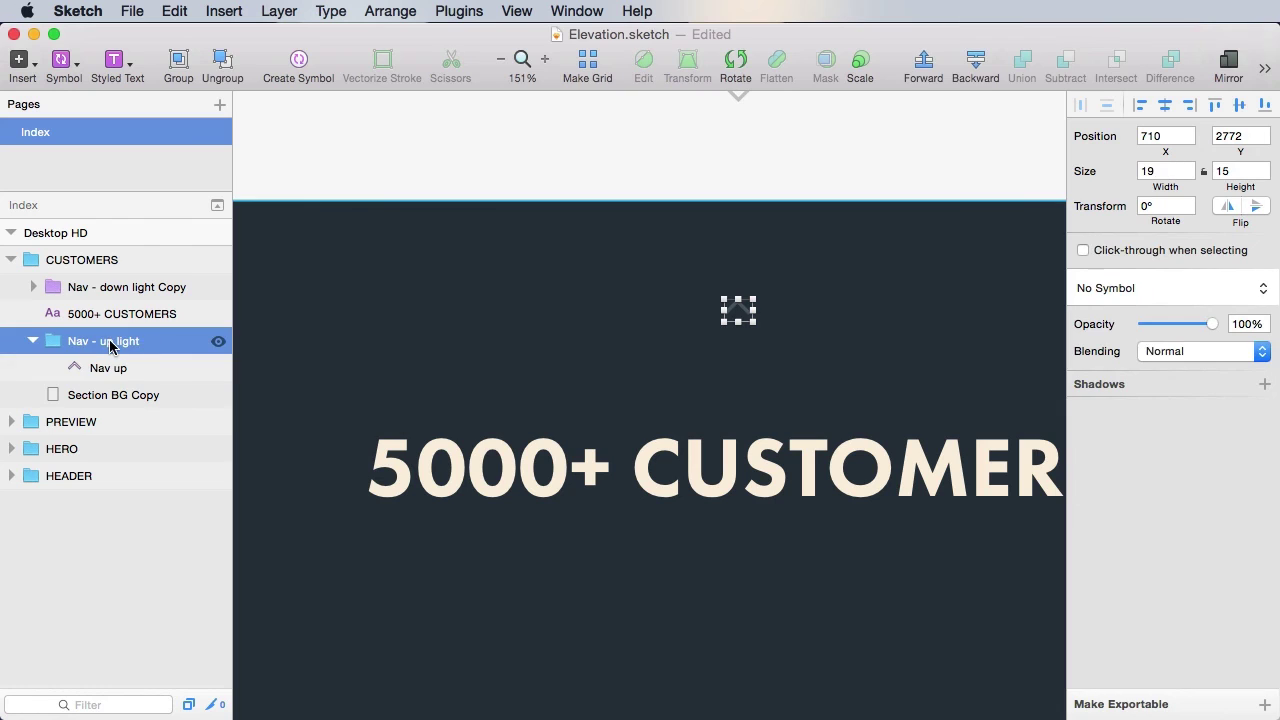
{"action": "double_click", "coordinate": [110, 341]}
{"action": "key", "text": "Right"}
{"action": "key", "text": "alt+shift+Left"}
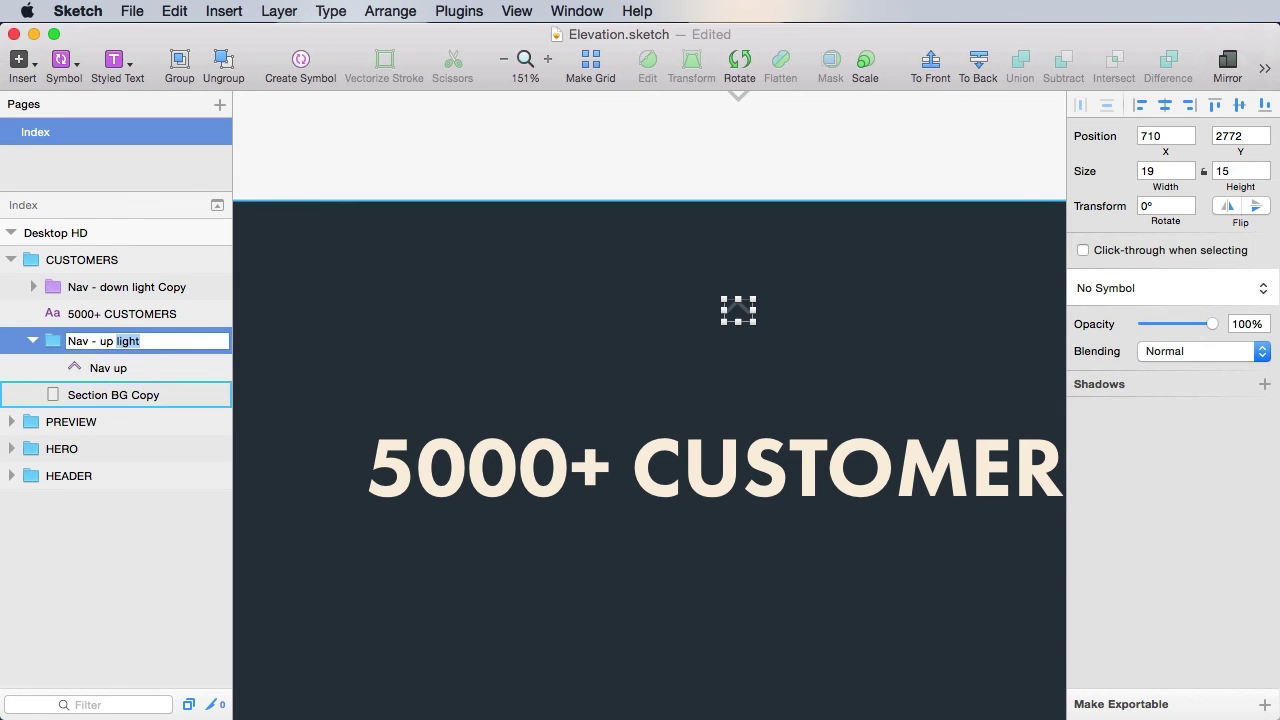
{"action": "type", "text": "dark"}
{"action": "key", "text": "Return"}
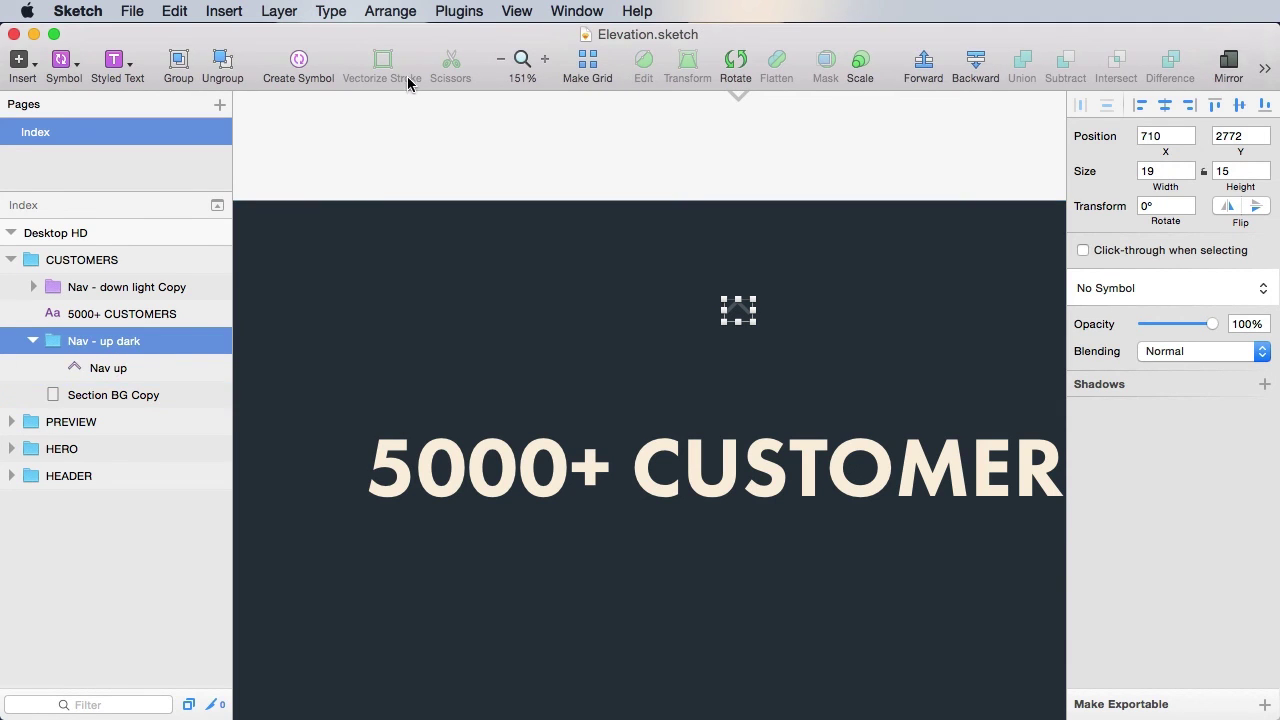
{"action": "left_click", "coordinate": [292, 60]}
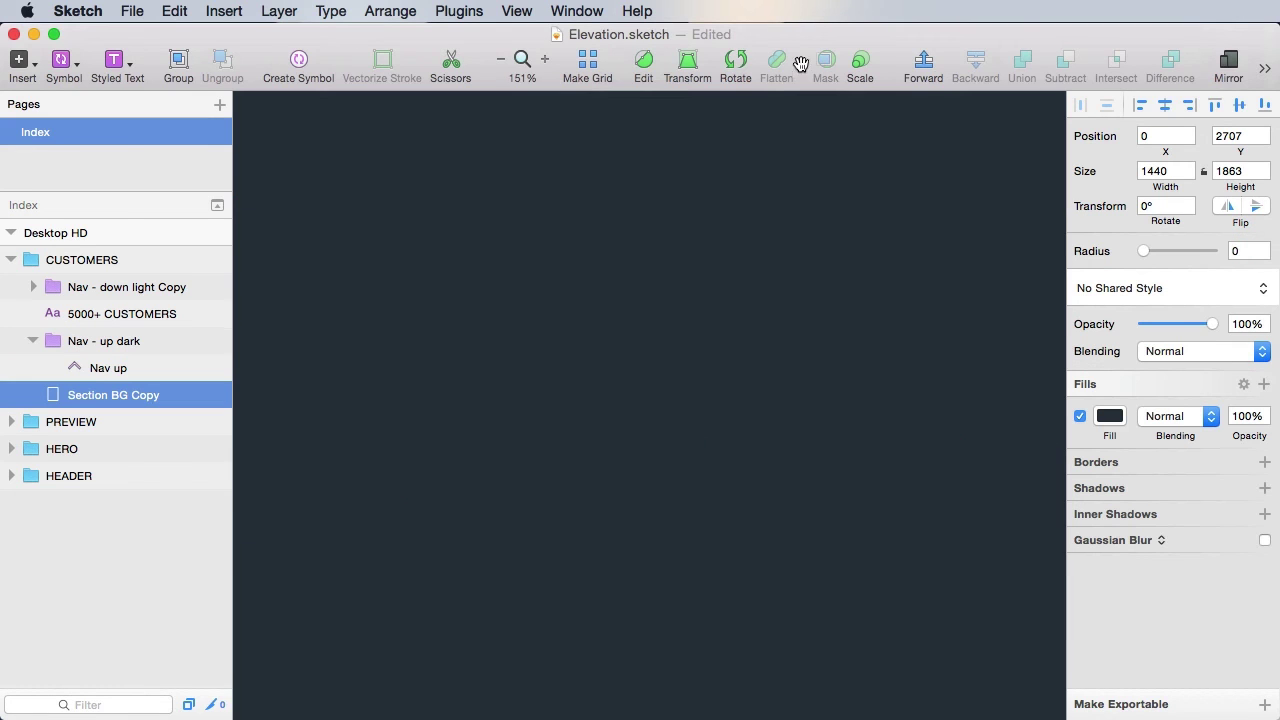
- Detach "Nav - down light Copy" from its symbol, set the Nav Down arrow's fill to FFFFFF at 20% opacity, and save the document
{"action": "left_click_drag", "start_coordinate": [797, 587], "coordinate": [790, 290]}
{"action": "left_click_drag", "start_coordinate": [750, 685], "coordinate": [691, 584]}
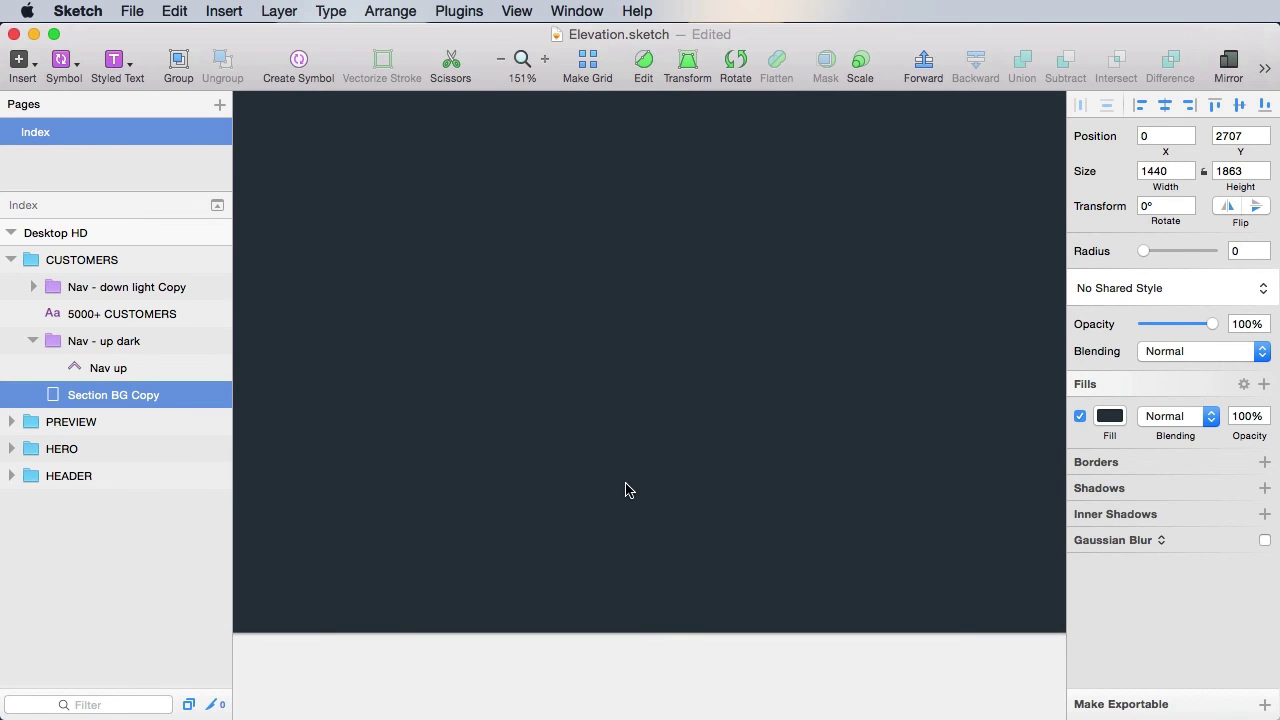
{"action": "left_click", "coordinate": [120, 338]}
{"action": "left_click", "coordinate": [120, 289]}
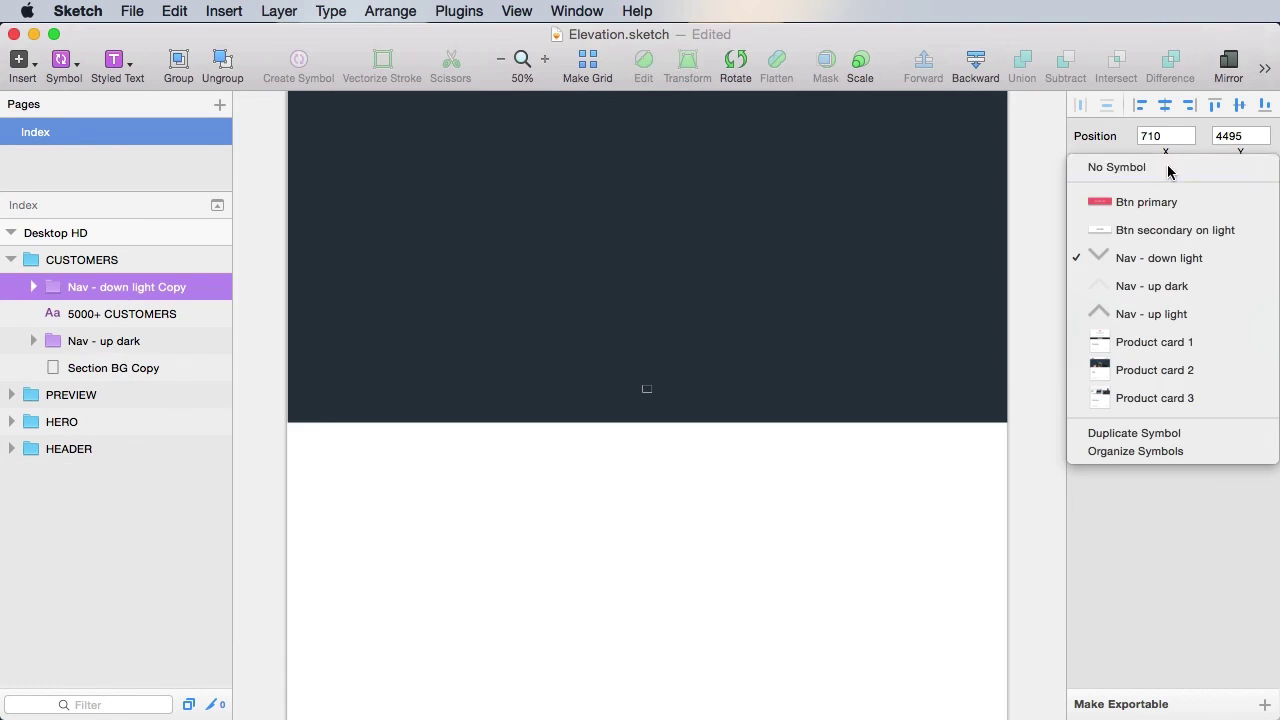
{"action": "left_click", "coordinate": [1168, 168]}
{"action": "left_click", "coordinate": [686, 500]}
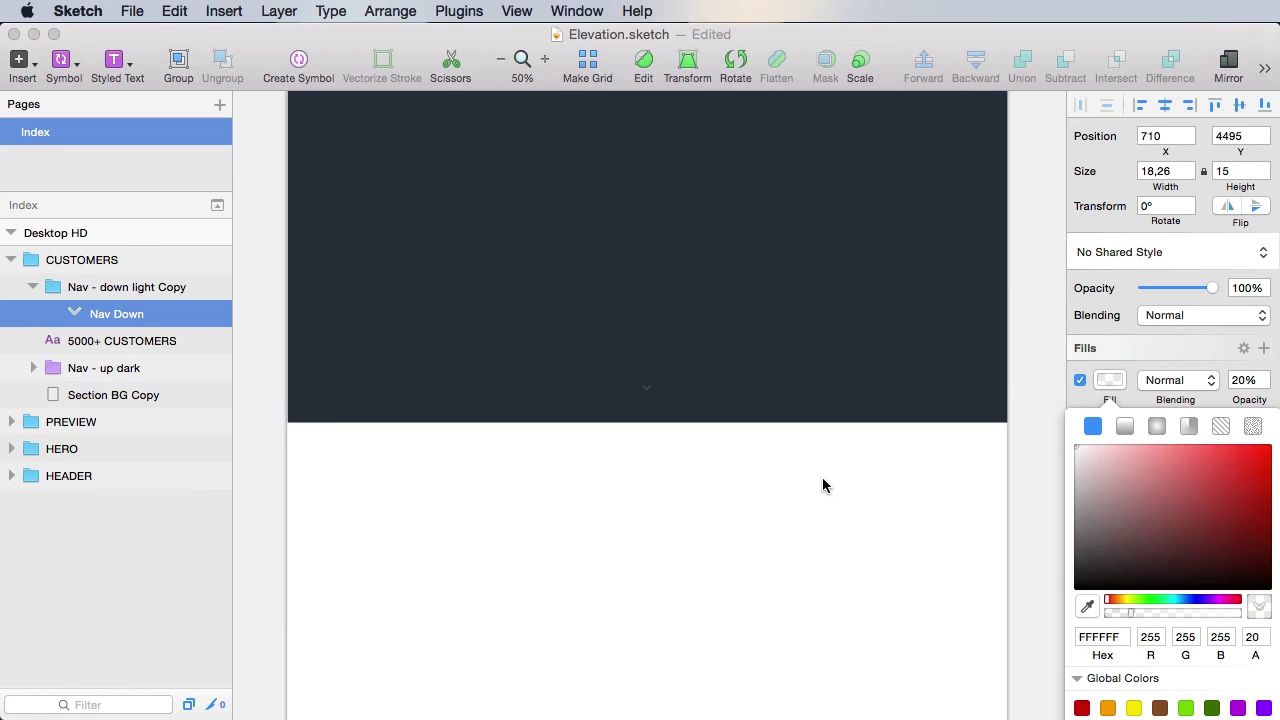
{"action": "key", "text": "Escape"}
{"action": "key", "text": "super+s"}
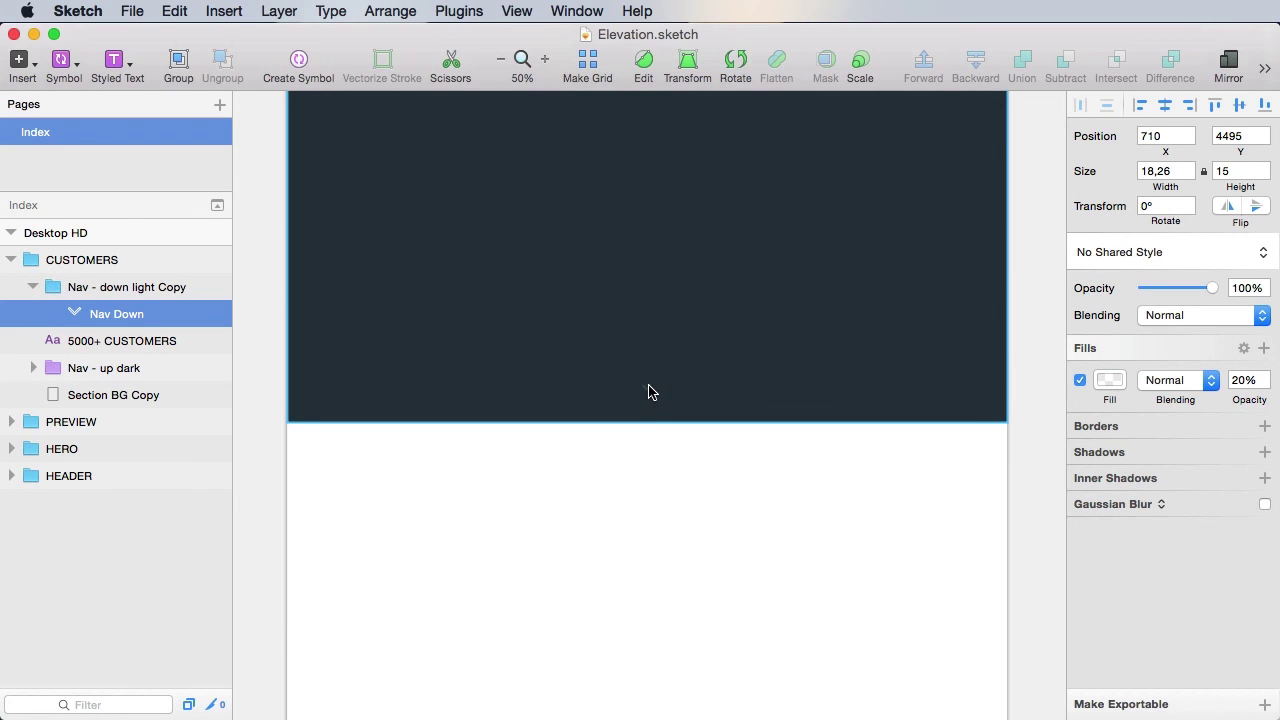
- Rename the "Nav - down light Copy" group in the CUSTOMERS section to "Nav - down dark"
{"action": "double_click", "coordinate": [106, 289]}
{"action": "key", "text": "Right"}
{"action": "key", "text": "alt+shift+Left"}
{"action": "key", "text": "alt+shift+Left"}
{"action": "key", "text": "alt+shift+Left"}
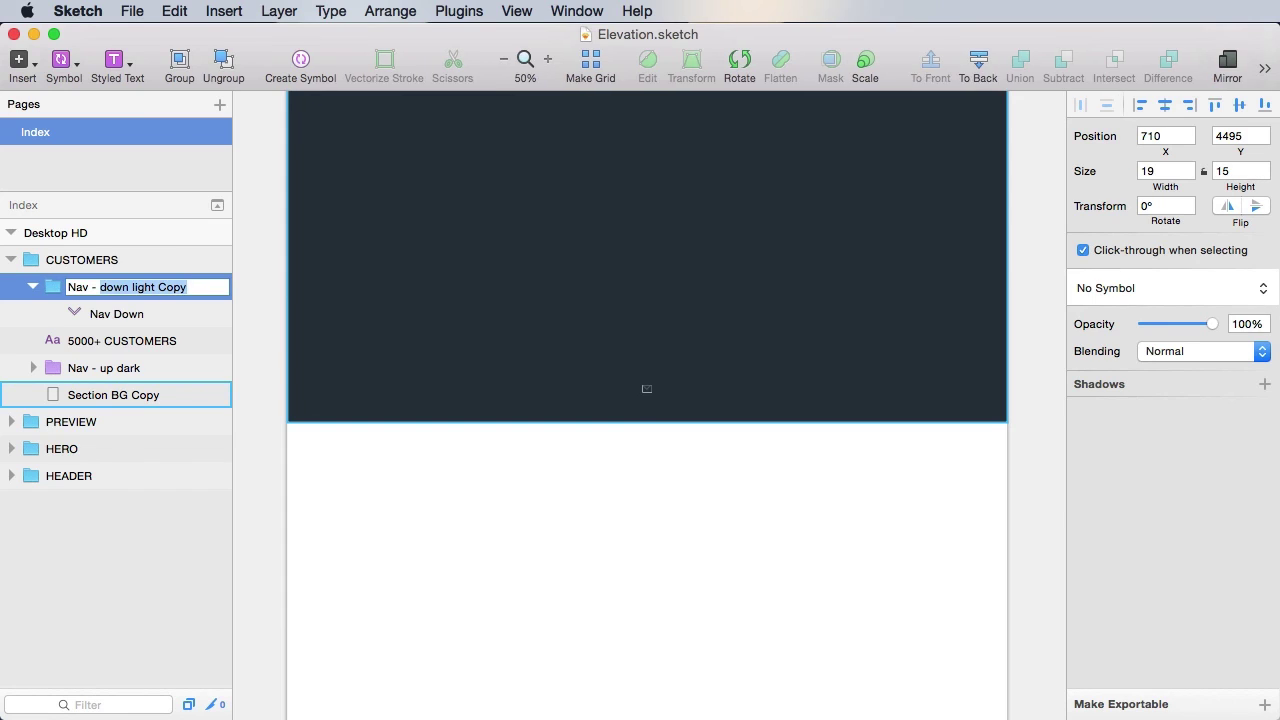
{"action": "key", "text": "alt+shift+Right"}
{"action": "key", "text": "shift+Right"}
{"action": "type", "text": "dar"}
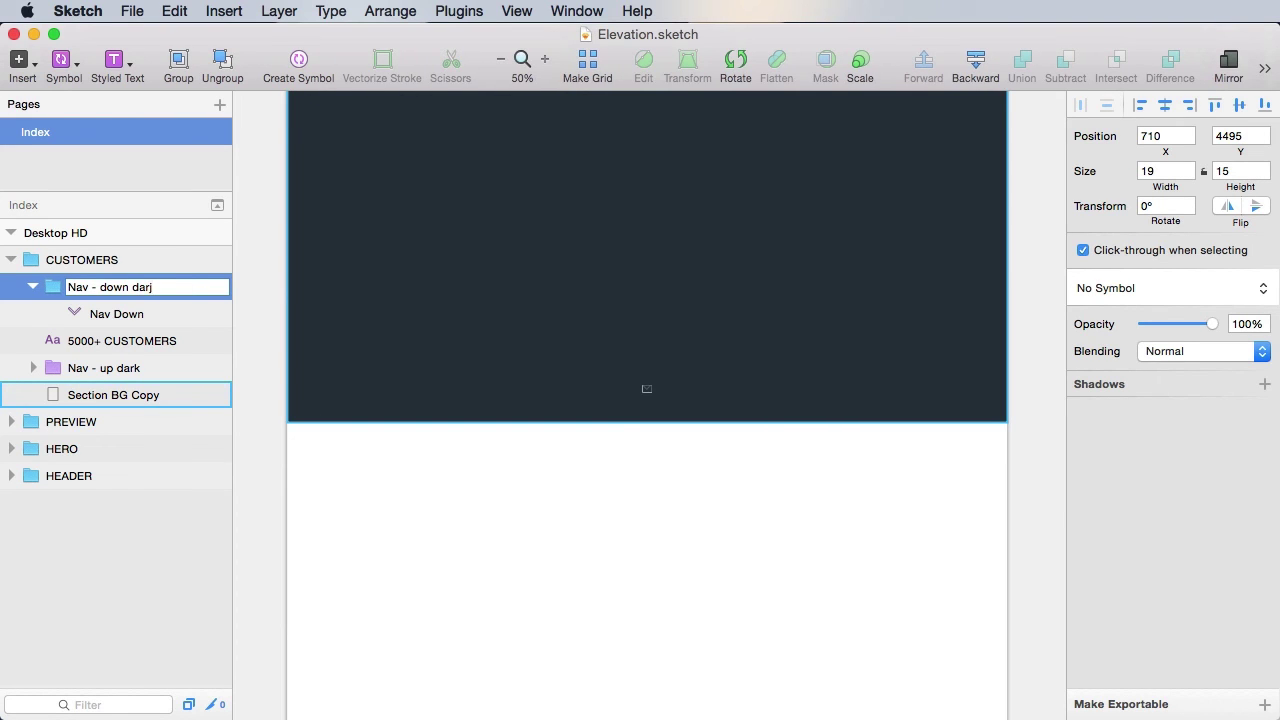
{"action": "type", "text": "k"}
{"action": "key", "text": "Return"}
- Create a symbol named "Nav - down dark" from the down-arrow group and save the document
{"action": "left_click", "coordinate": [290, 64]}
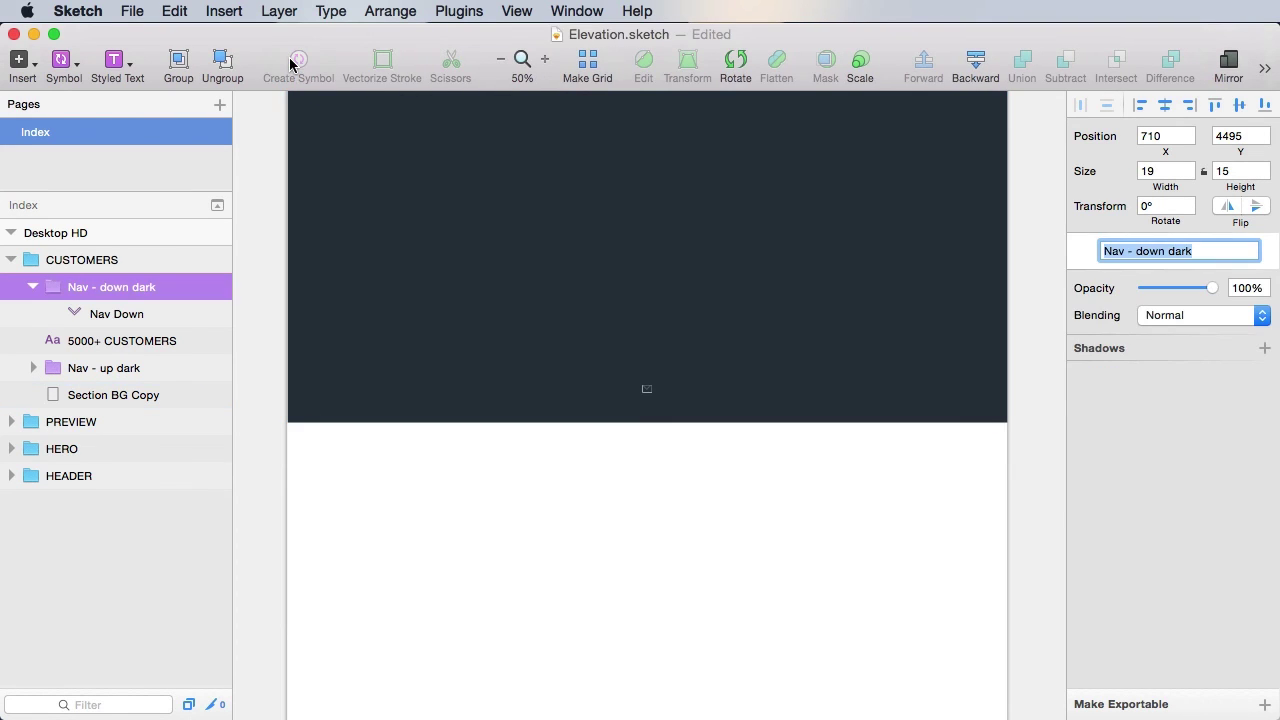
{"action": "key", "text": "Return"}
{"action": "left_click", "coordinate": [882, 555]}
{"action": "key", "text": "super+s"}
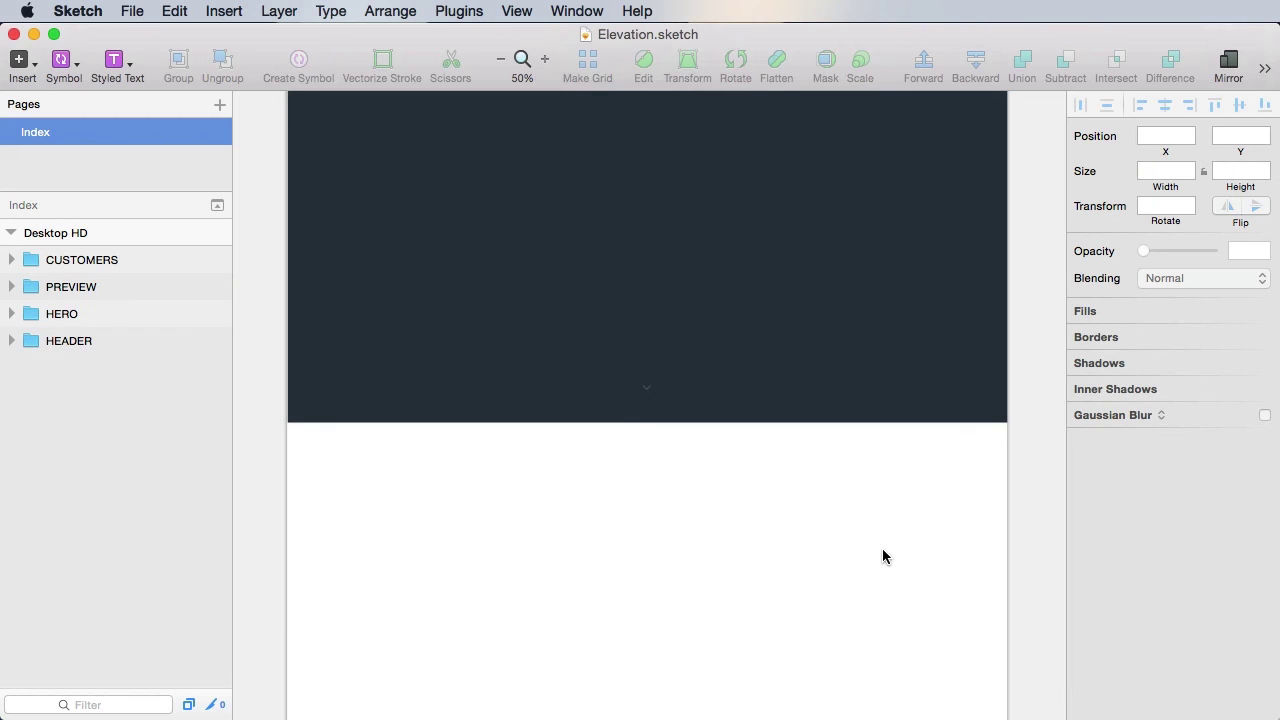
- Insert a new text layer below the "5000+ CUSTOMERS" heading and set its typeface to Tisa Pro
{"action": "left_click_drag", "start_coordinate": [805, 505], "coordinate": [848, 712]}
{"action": "left_click_drag", "start_coordinate": [770, 450], "coordinate": [713, 640]}
{"action": "left_click_drag", "start_coordinate": [698, 450], "coordinate": [723, 543]}
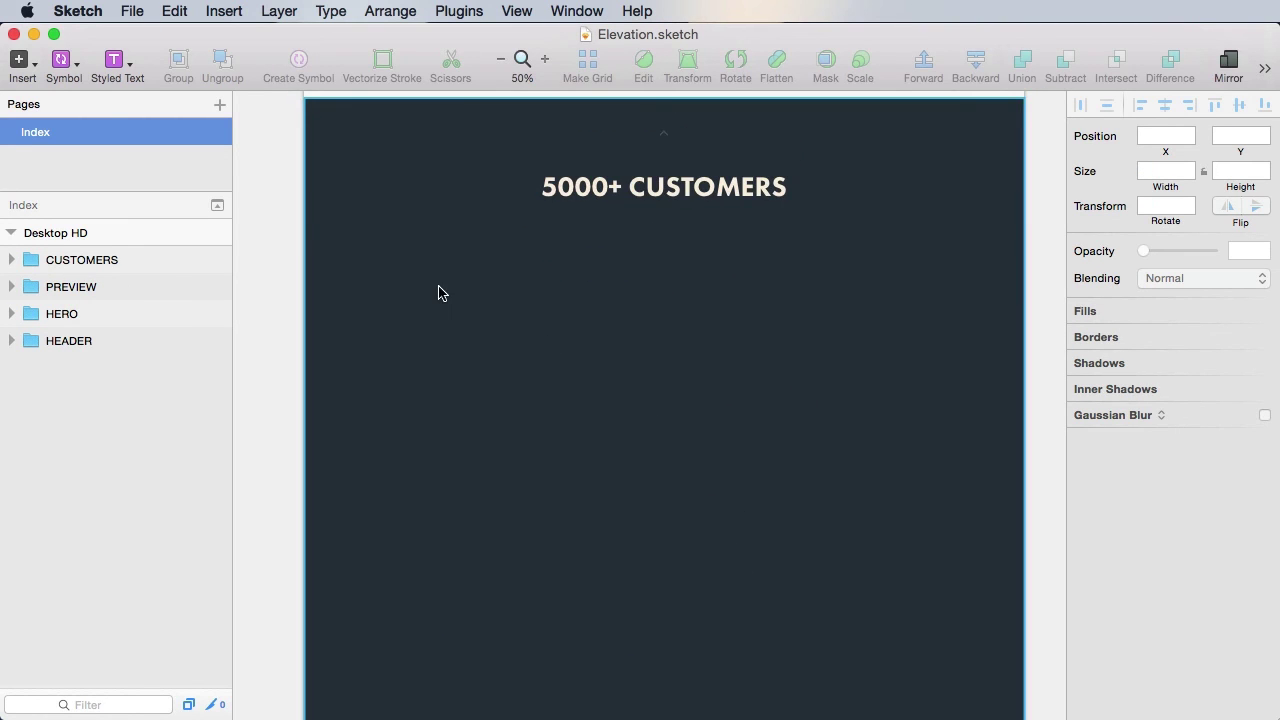
{"action": "left_click", "coordinate": [632, 340]}
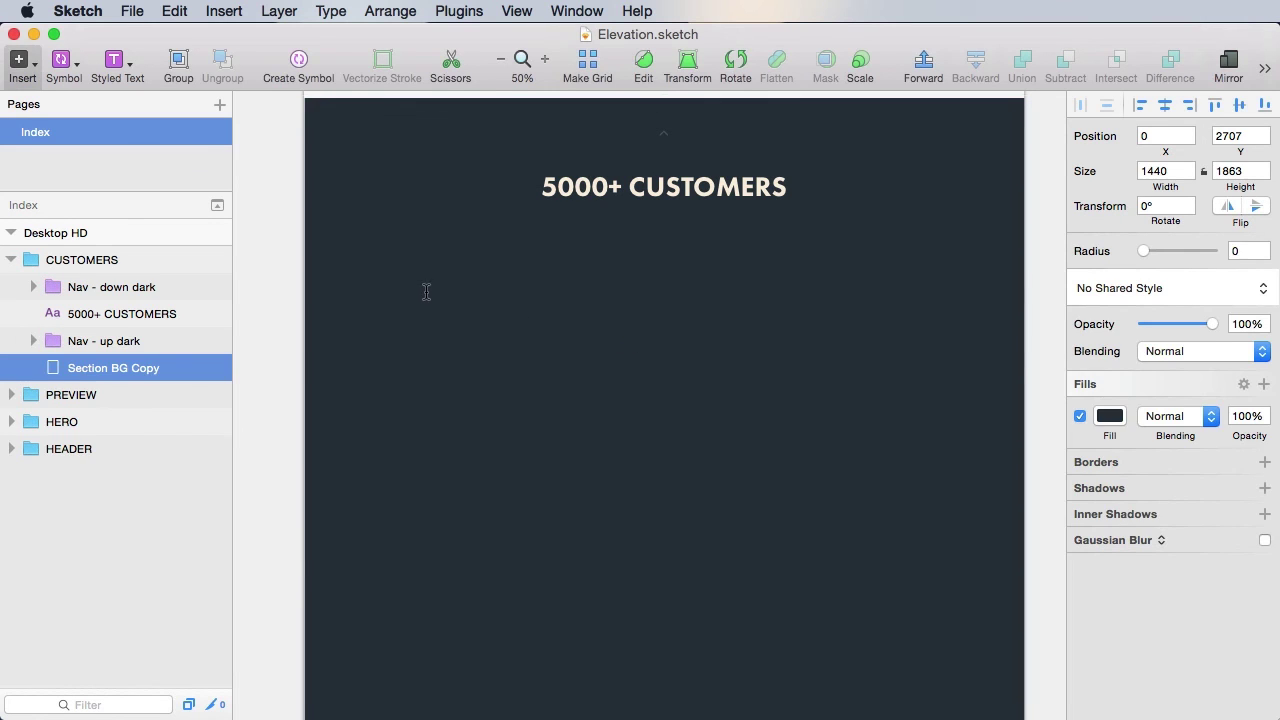
{"action": "left_click", "coordinate": [409, 290]}
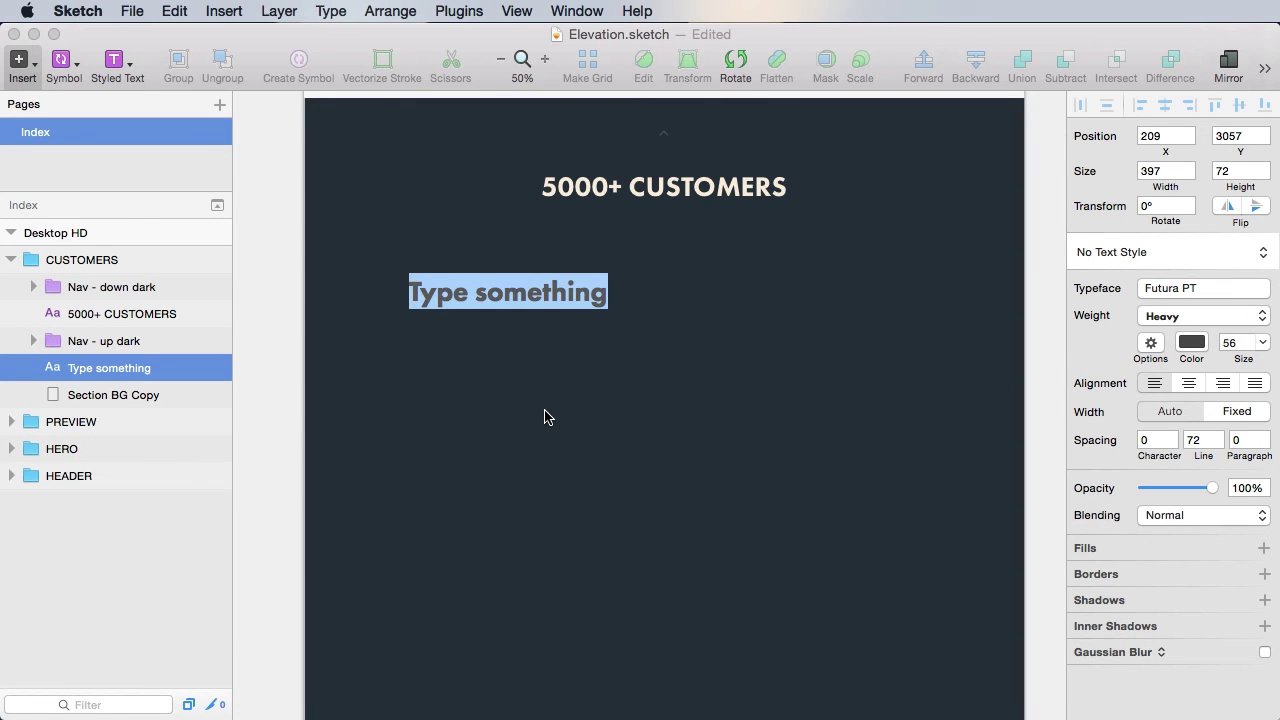
{"action": "key", "text": "Escape"}
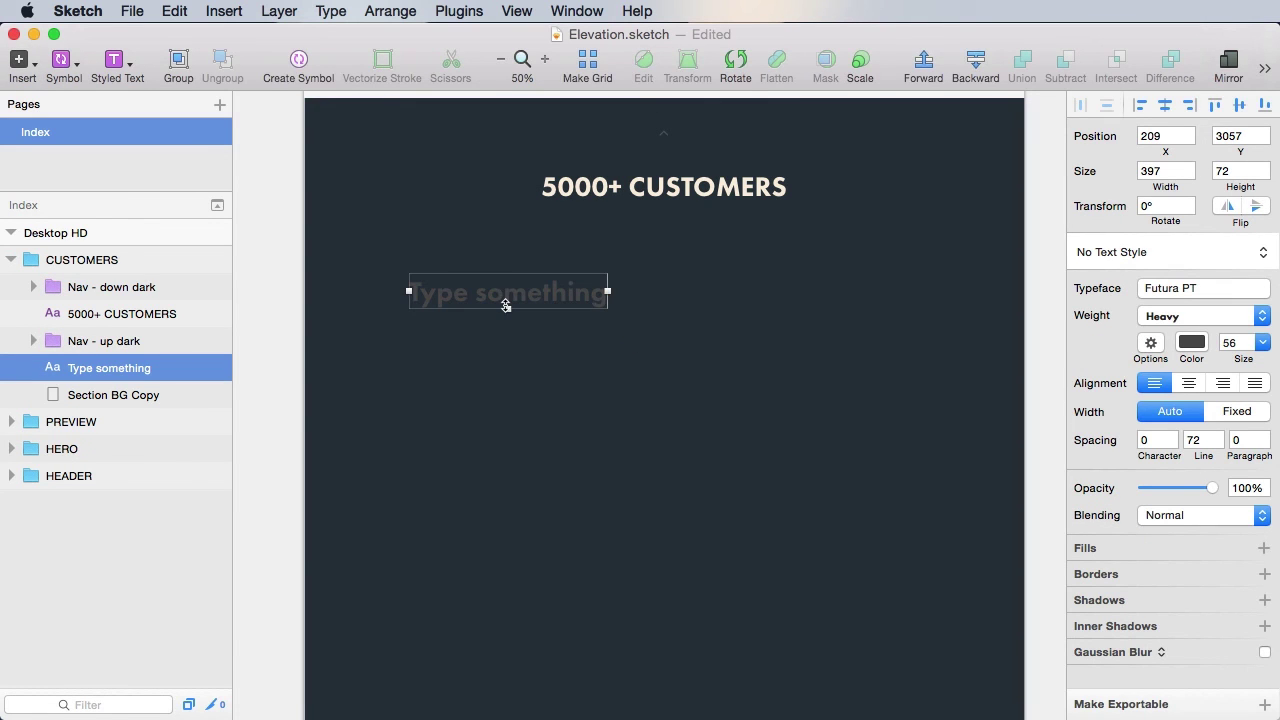
{"action": "left_click", "coordinate": [1186, 288]}
{"action": "left_click", "coordinate": [1119, 393]}
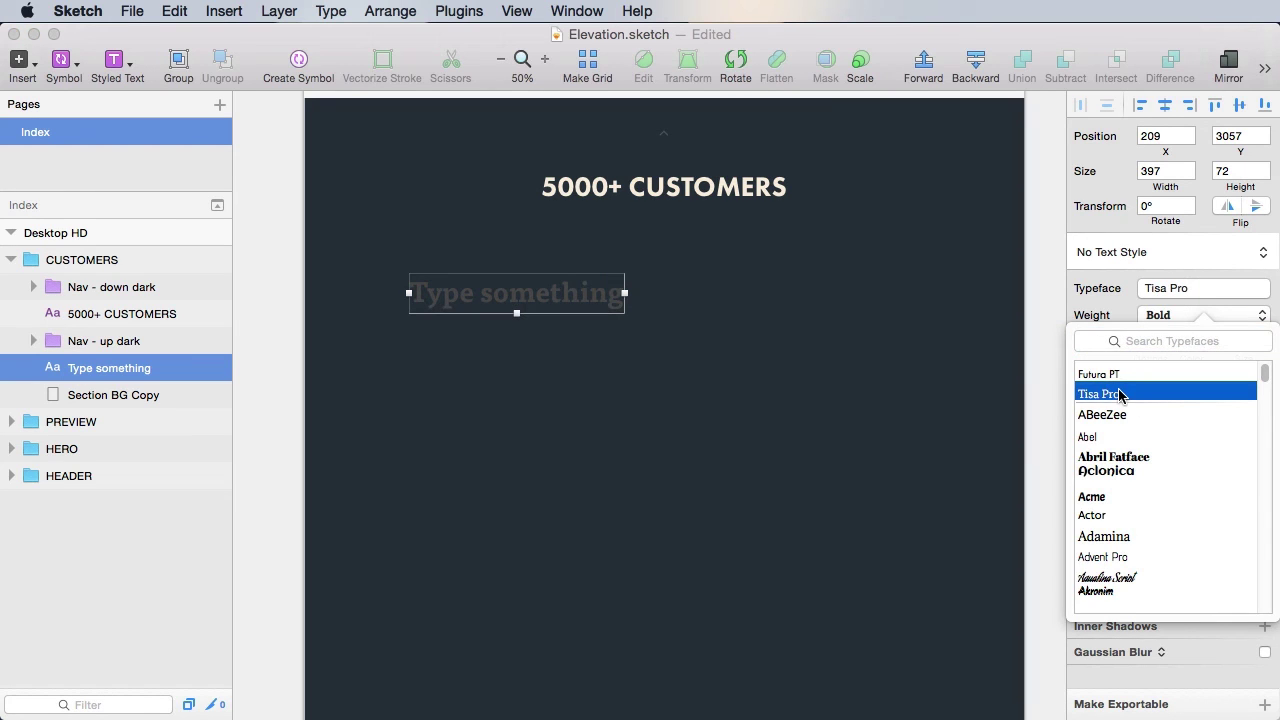
{"action": "left_click", "coordinate": [1106, 316]}
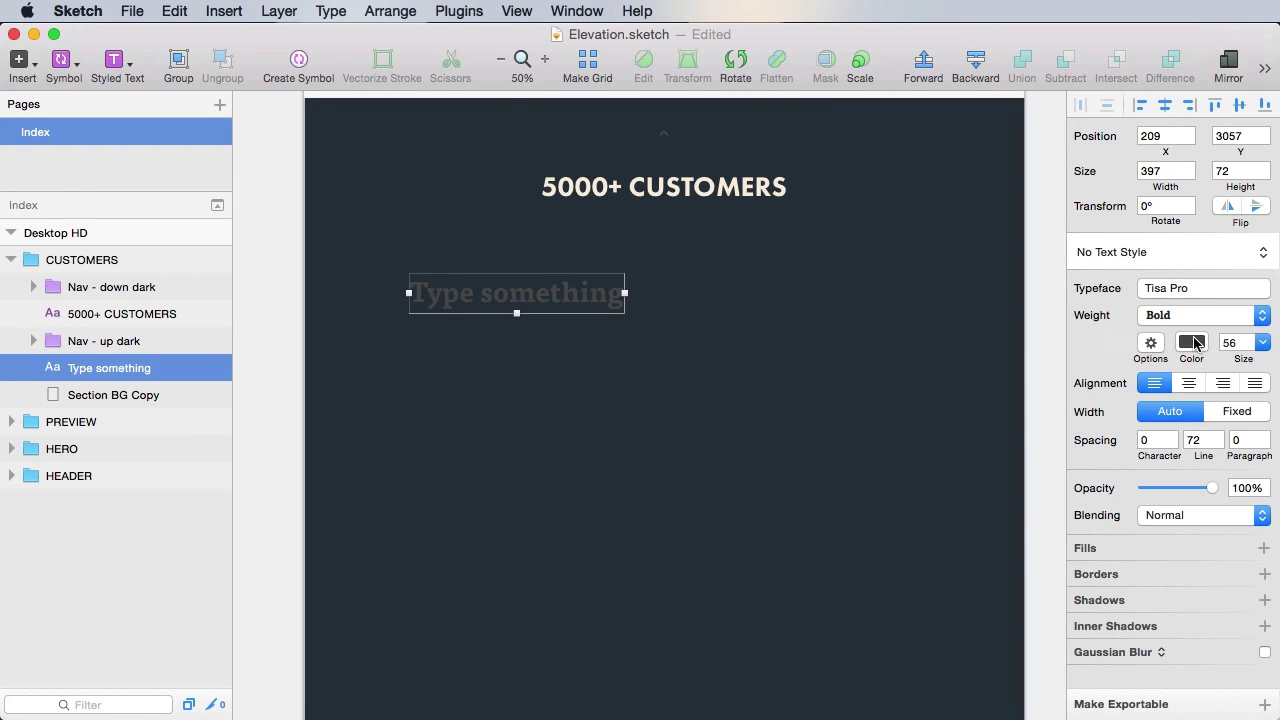
- Set the colour of the "Type something" text to FAEFDF, matching the "5000+ CUSTOMERS" heading
{"action": "left_click", "coordinate": [707, 195]}
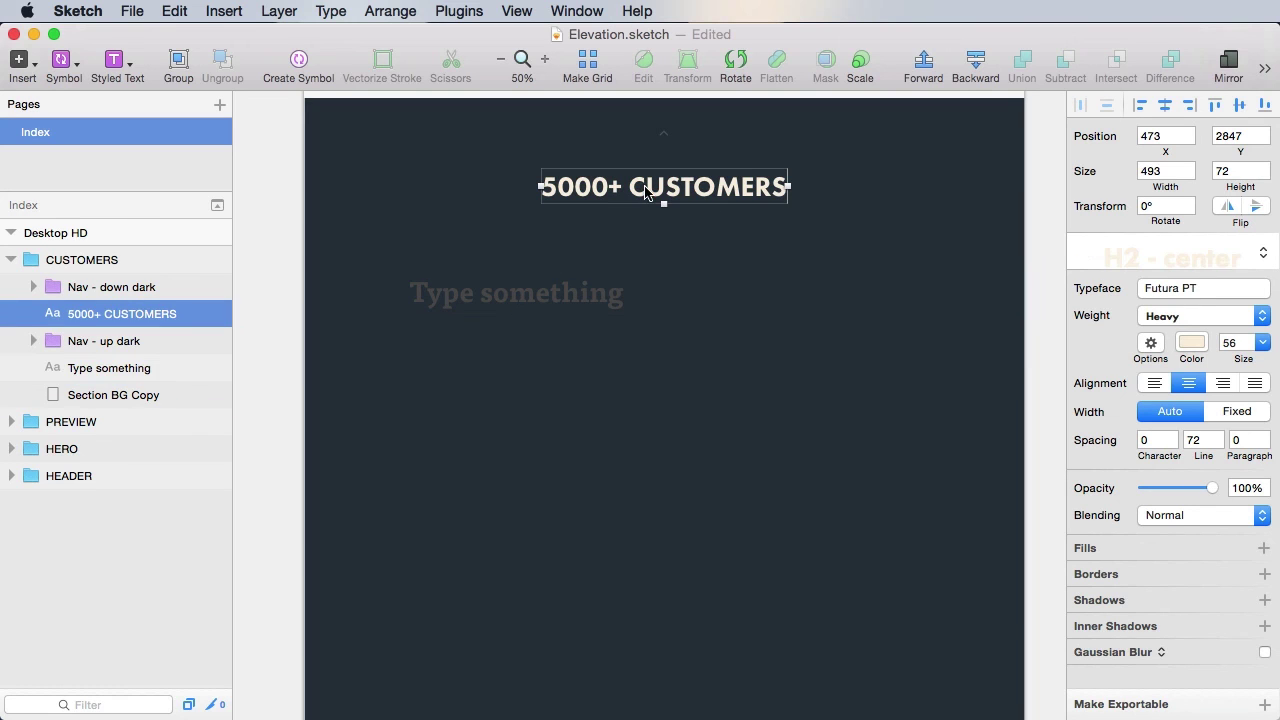
{"action": "left_click", "coordinate": [1190, 344]}
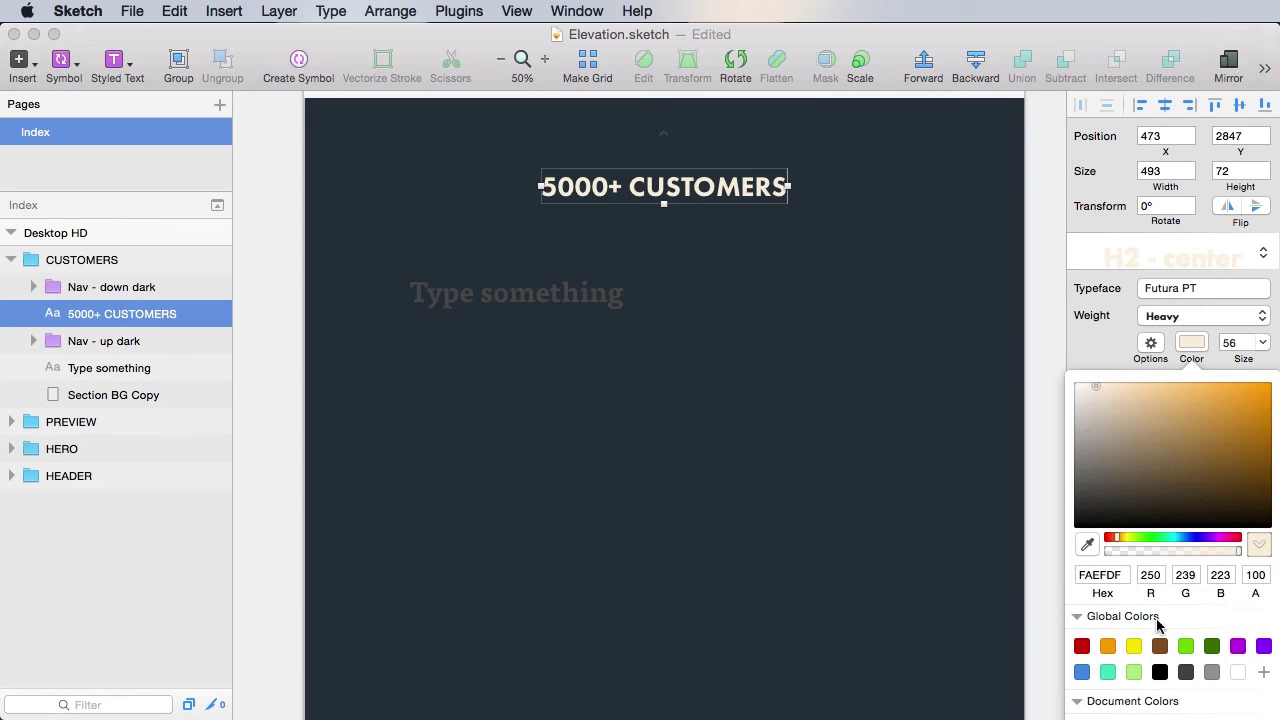
{"action": "double_click", "coordinate": [1104, 575]}
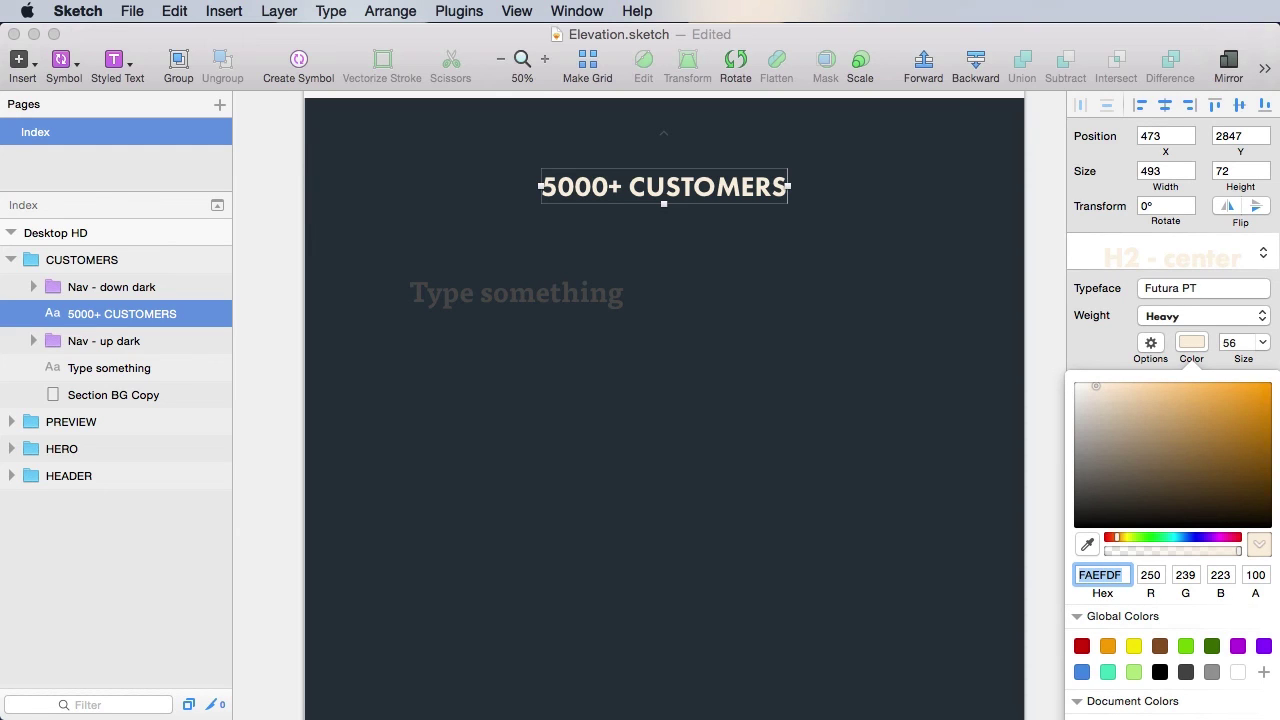
{"action": "key", "text": "Escape"}
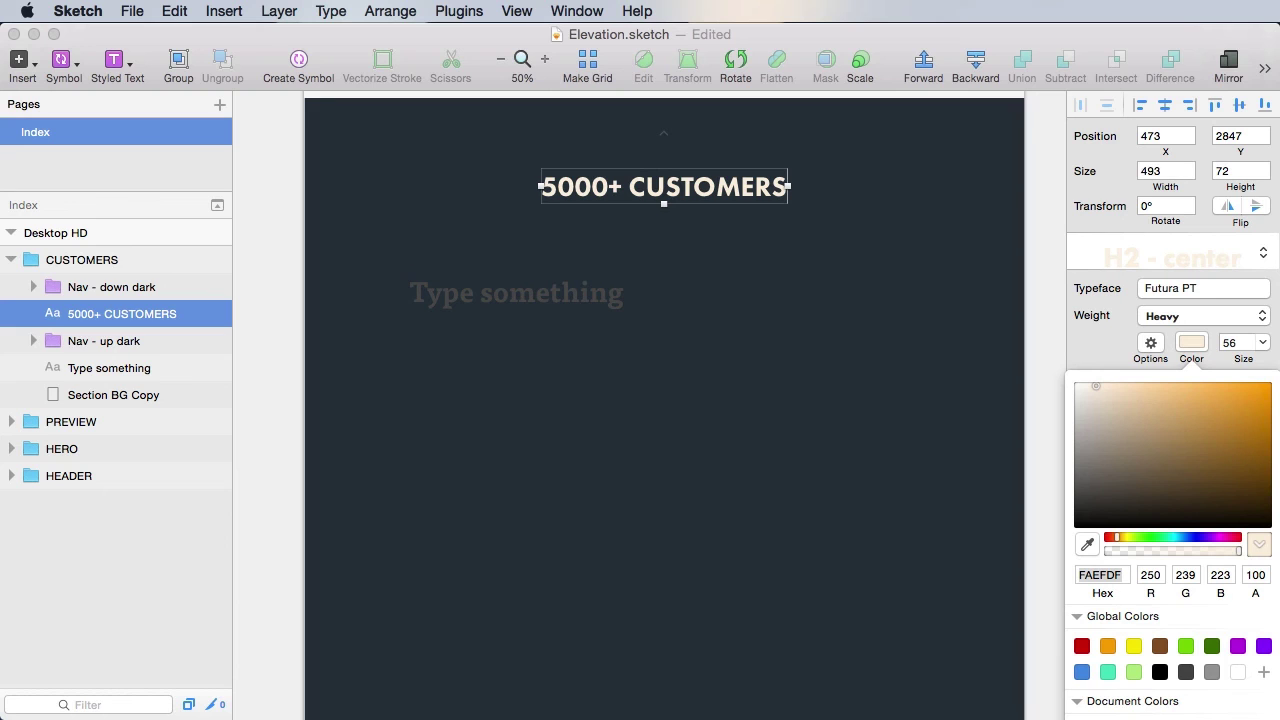
{"action": "left_click_drag", "start_coordinate": [688, 718], "coordinate": [710, 124]}
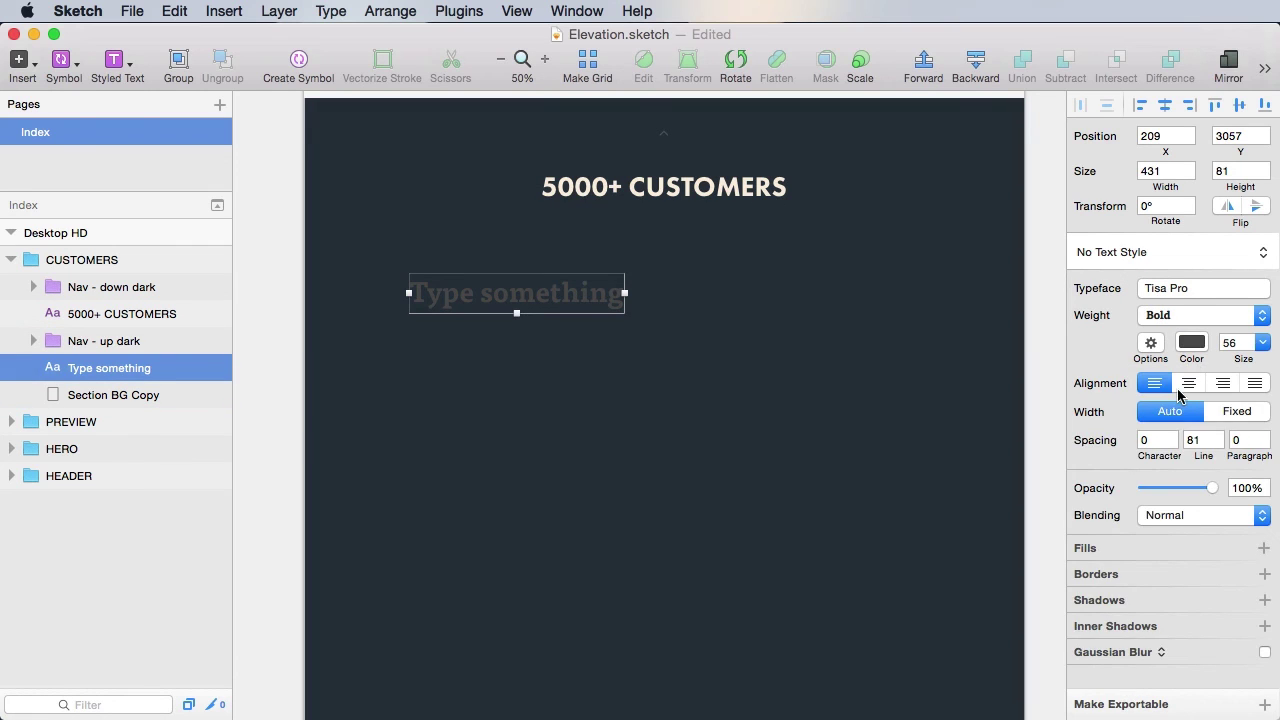
{"action": "left_click", "coordinate": [1199, 343]}
{"action": "left_click", "coordinate": [757, 187]}
{"action": "left_click", "coordinate": [799, 298]}
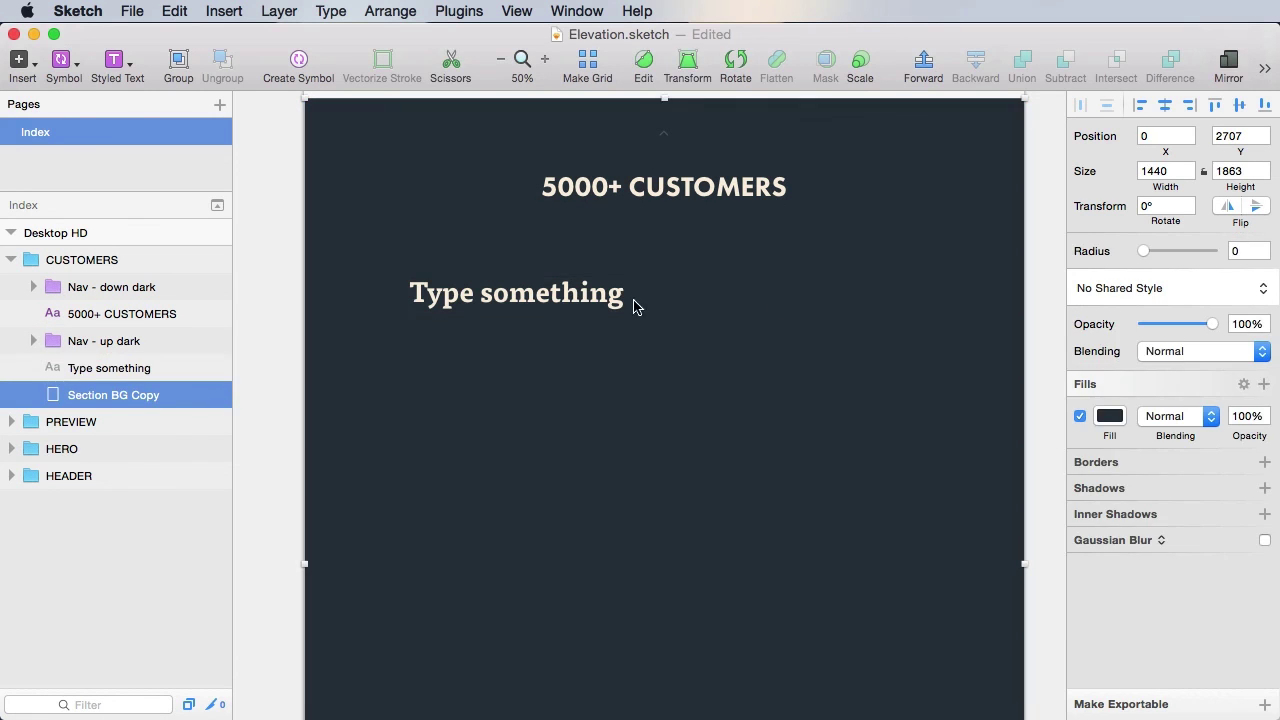
- Set the "Type something" text to Regular Italic weight at size 20
{"action": "left_click", "coordinate": [617, 298]}
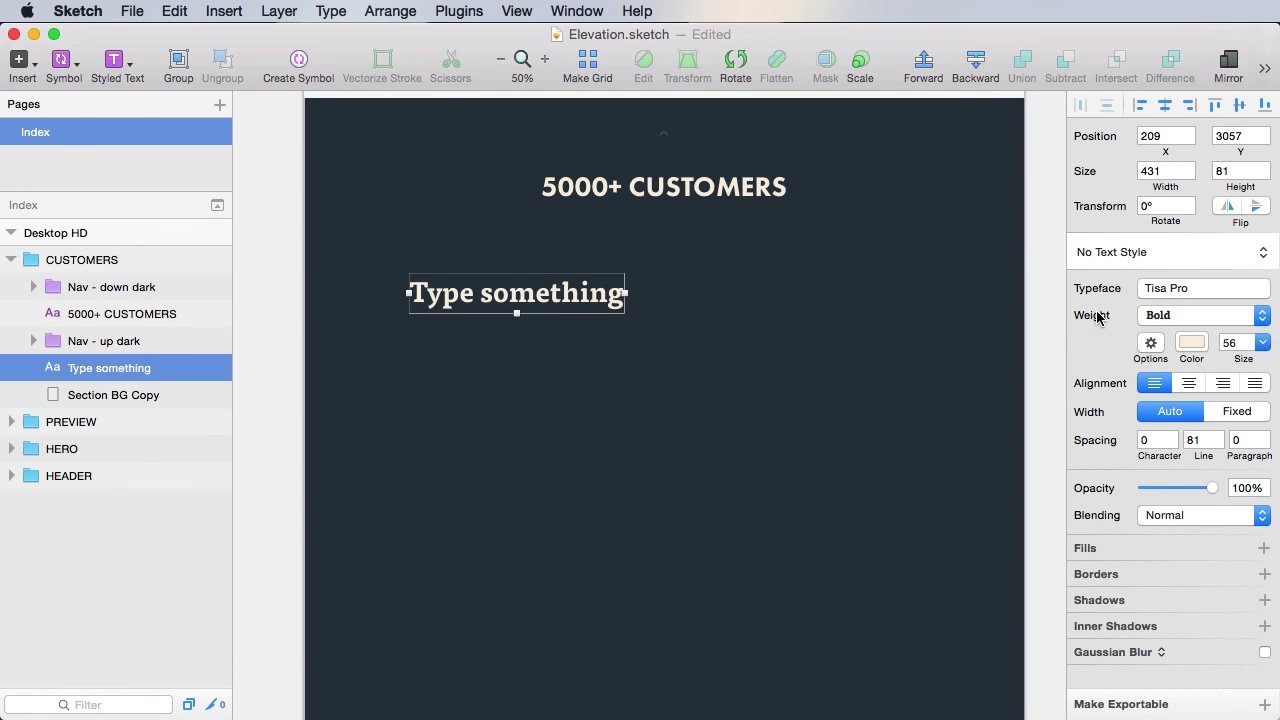
{"action": "left_click", "coordinate": [1179, 320]}
{"action": "left_click", "coordinate": [1188, 297]}
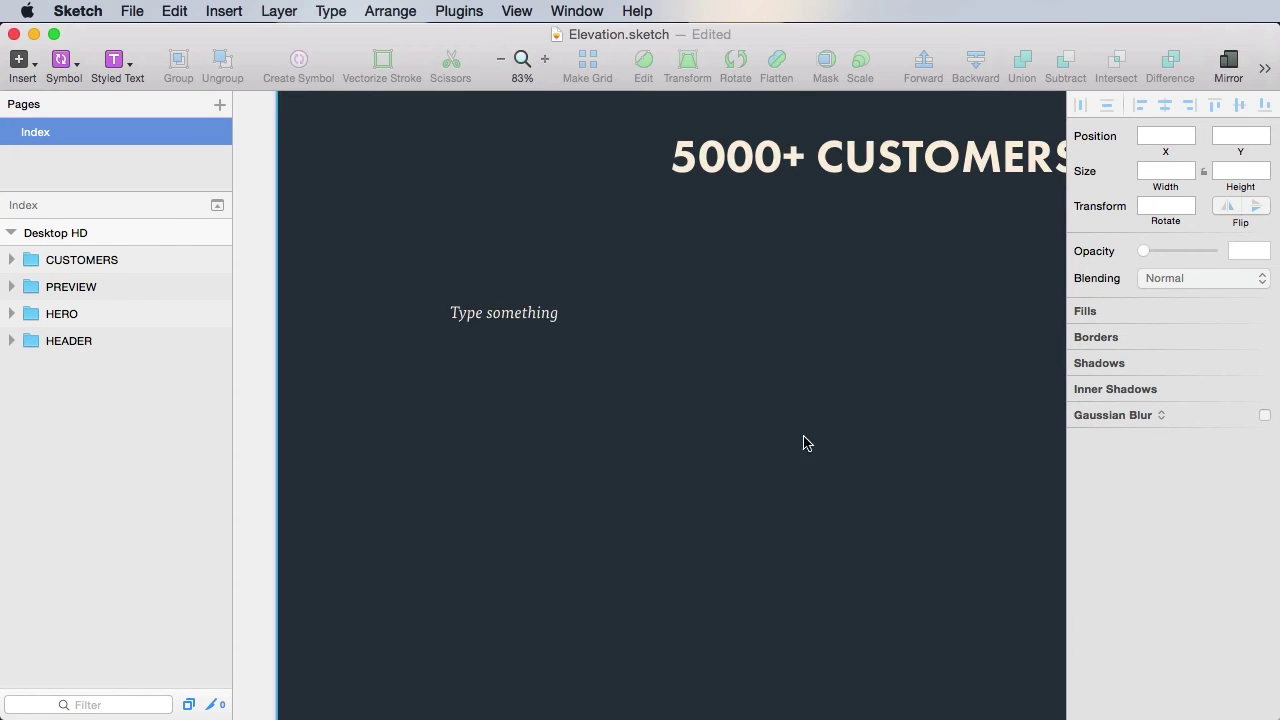
- Widen the text to 341 px across two columns and enter “Fireworks is a fantastic theme. Really well built and easy to install and customize. Thanks ACME!”
{"action": "left_click_drag", "start_coordinate": [850, 446], "coordinate": [644, 427]}
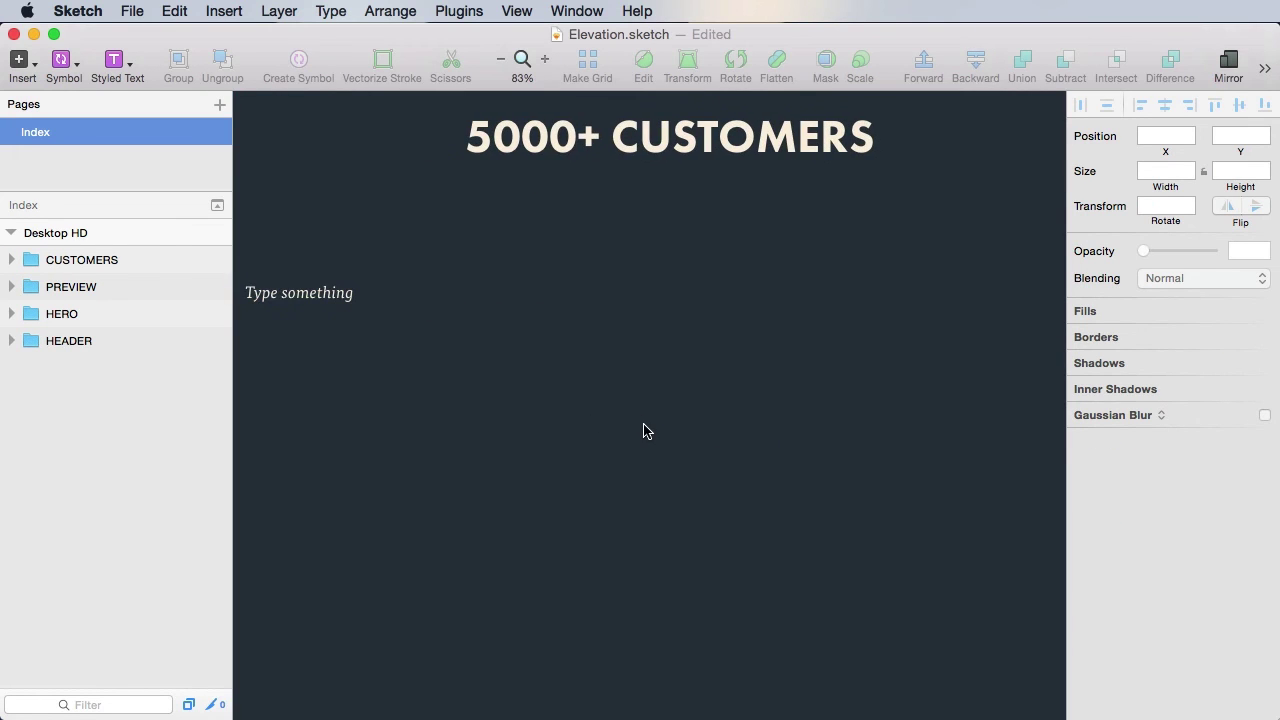
{"action": "key", "text": "super+minus"}
{"action": "key", "text": "ctrl+l"}
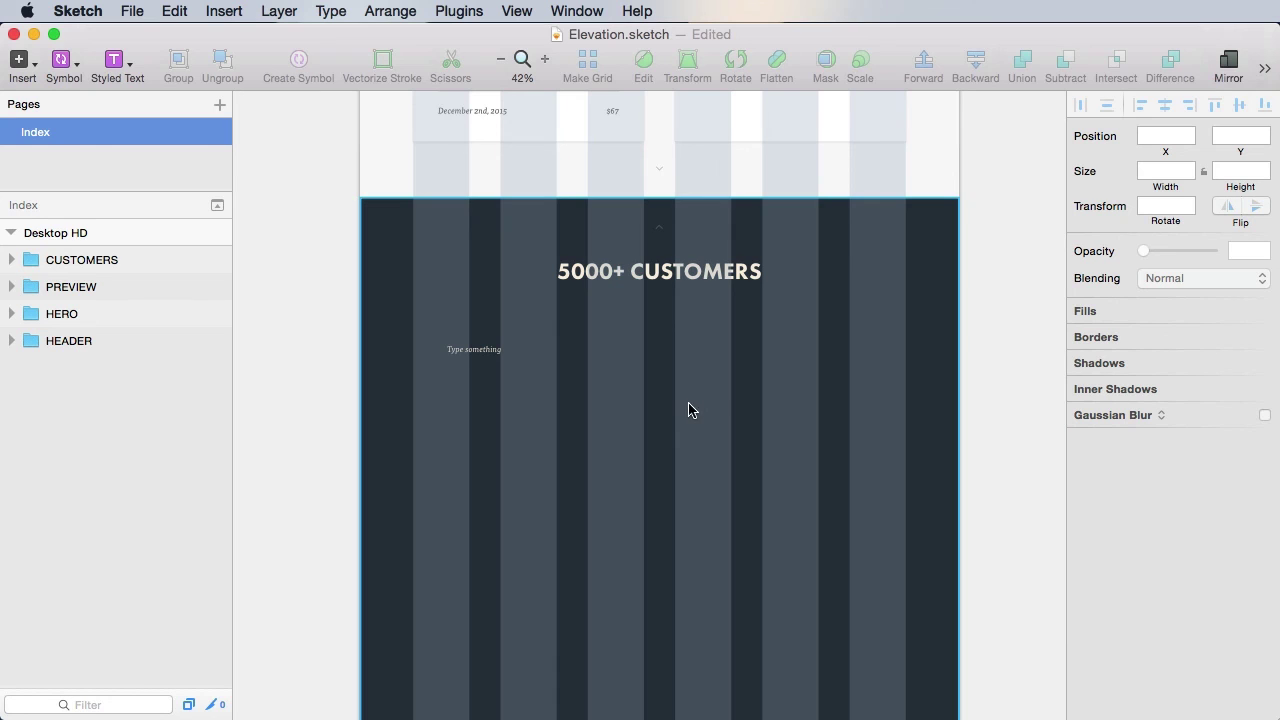
{"action": "left_click", "coordinate": [478, 350]}
{"action": "left_click_drag", "start_coordinate": [502, 350], "coordinate": [556, 366]}
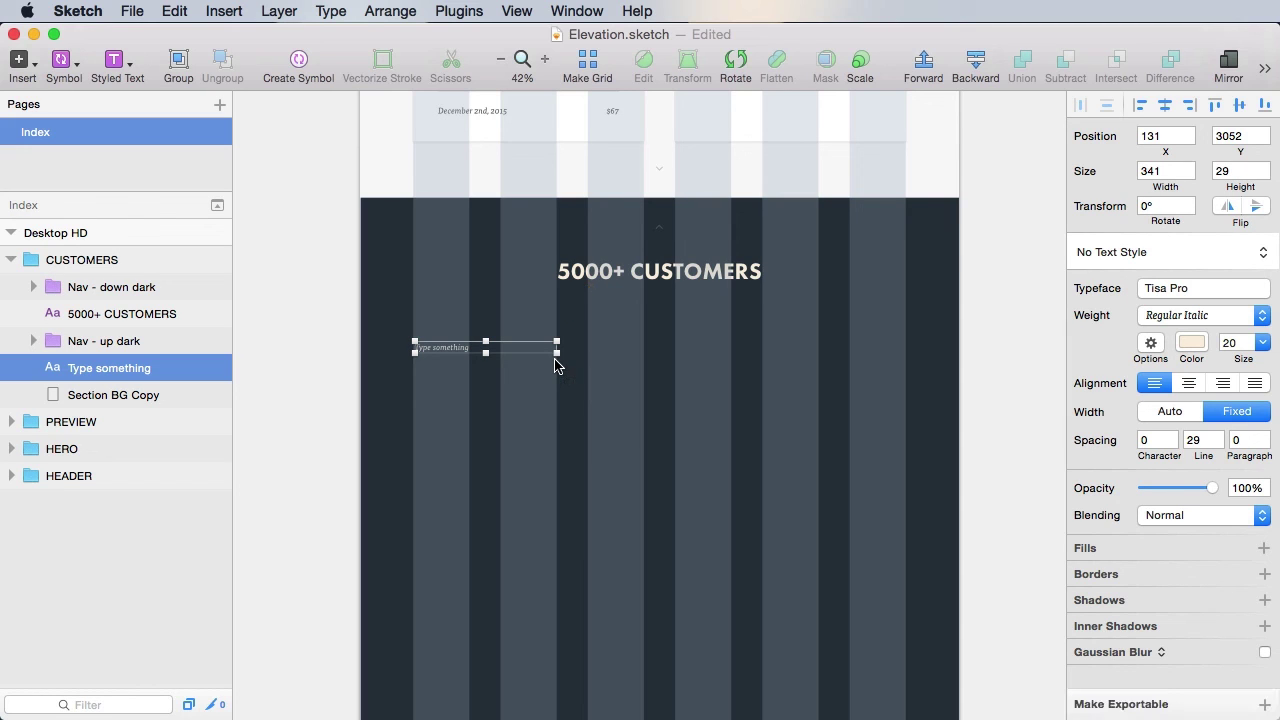
{"action": "scroll", "coordinate": [543, 397], "scroll_direction": "up", "scroll_amount": 5}
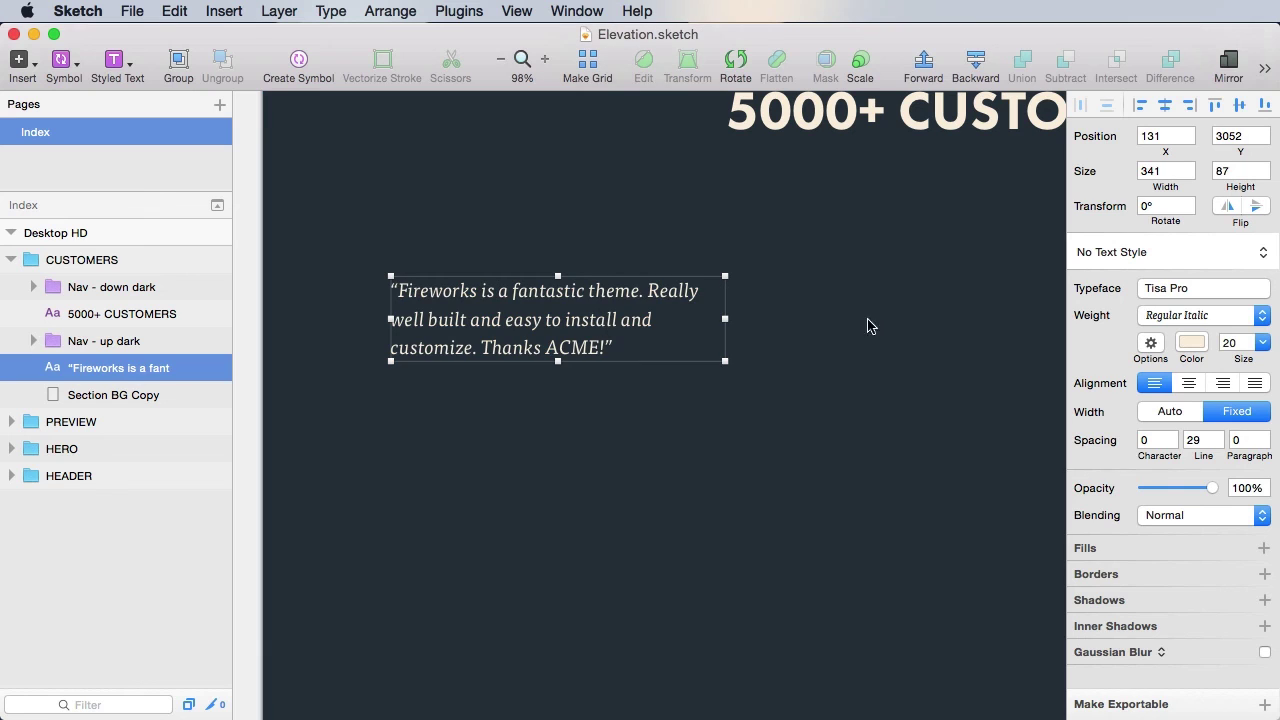
- Create a new text style named "Blockquote - dark BG" from the Fireworks quote and save the document
{"action": "left_click", "coordinate": [1114, 256]}
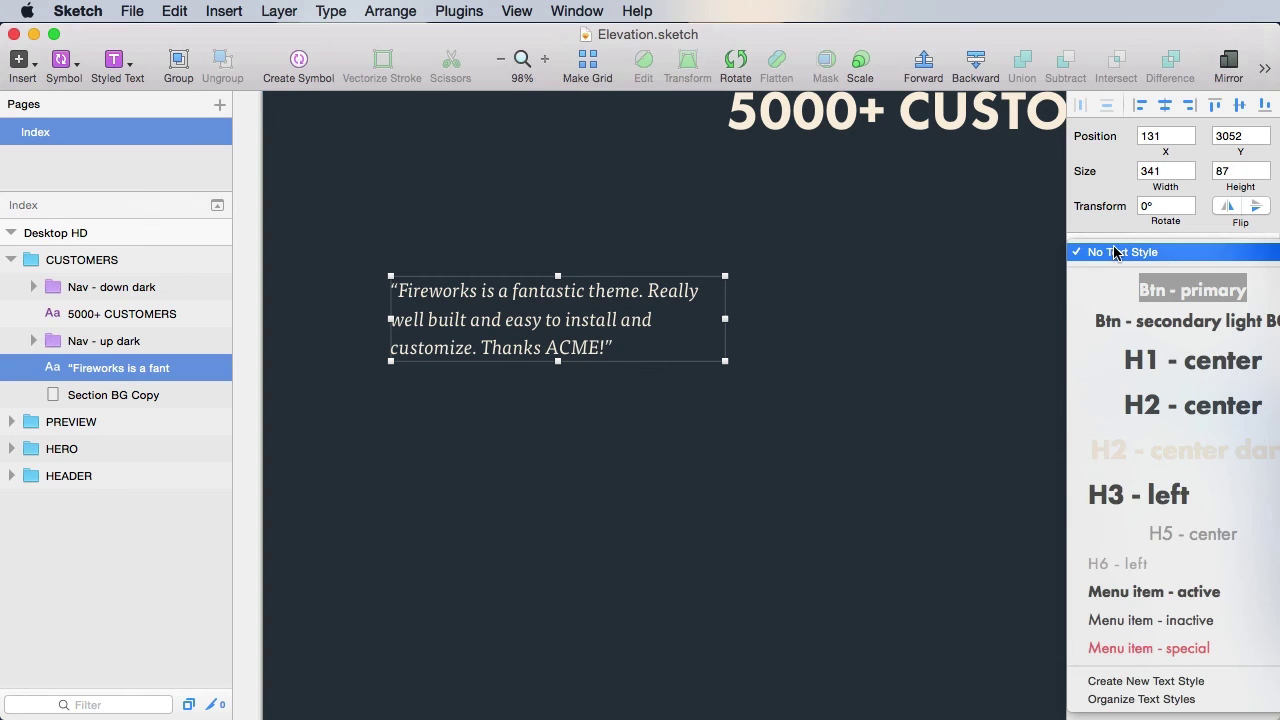
{"action": "left_click", "coordinate": [1163, 681]}
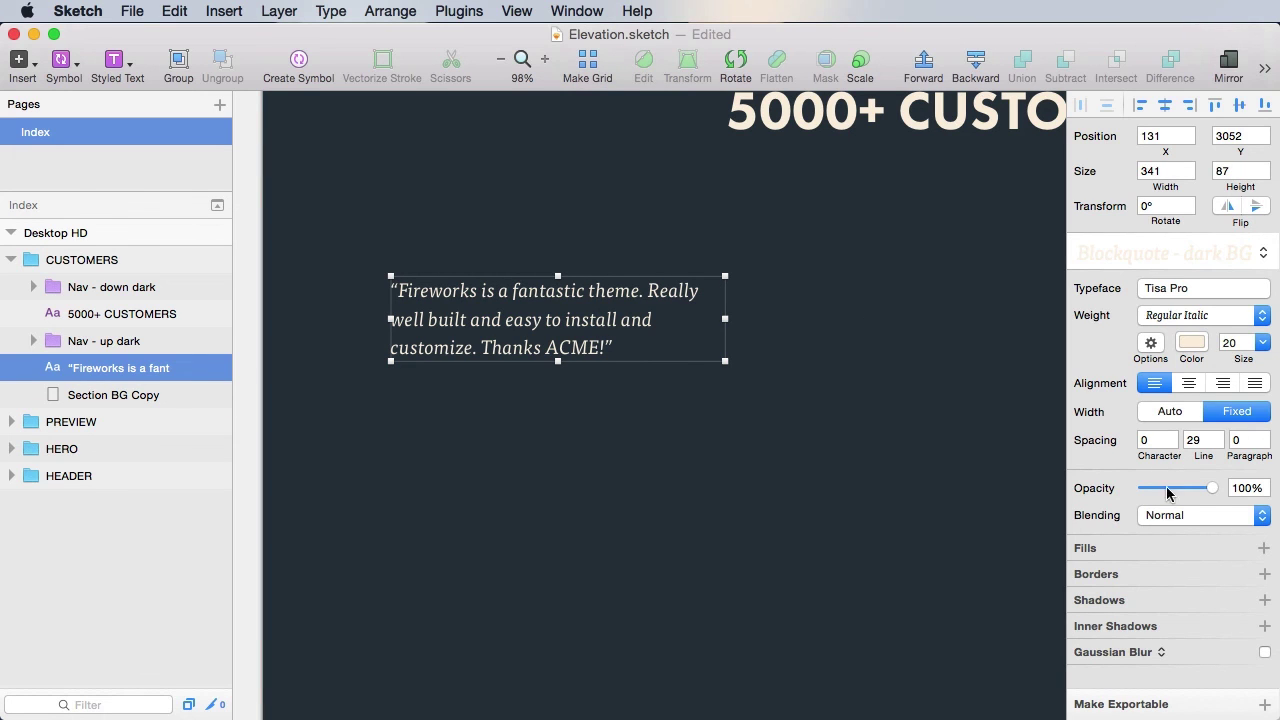
{"action": "left_click", "coordinate": [271, 440]}
{"action": "key", "text": "super+s"}
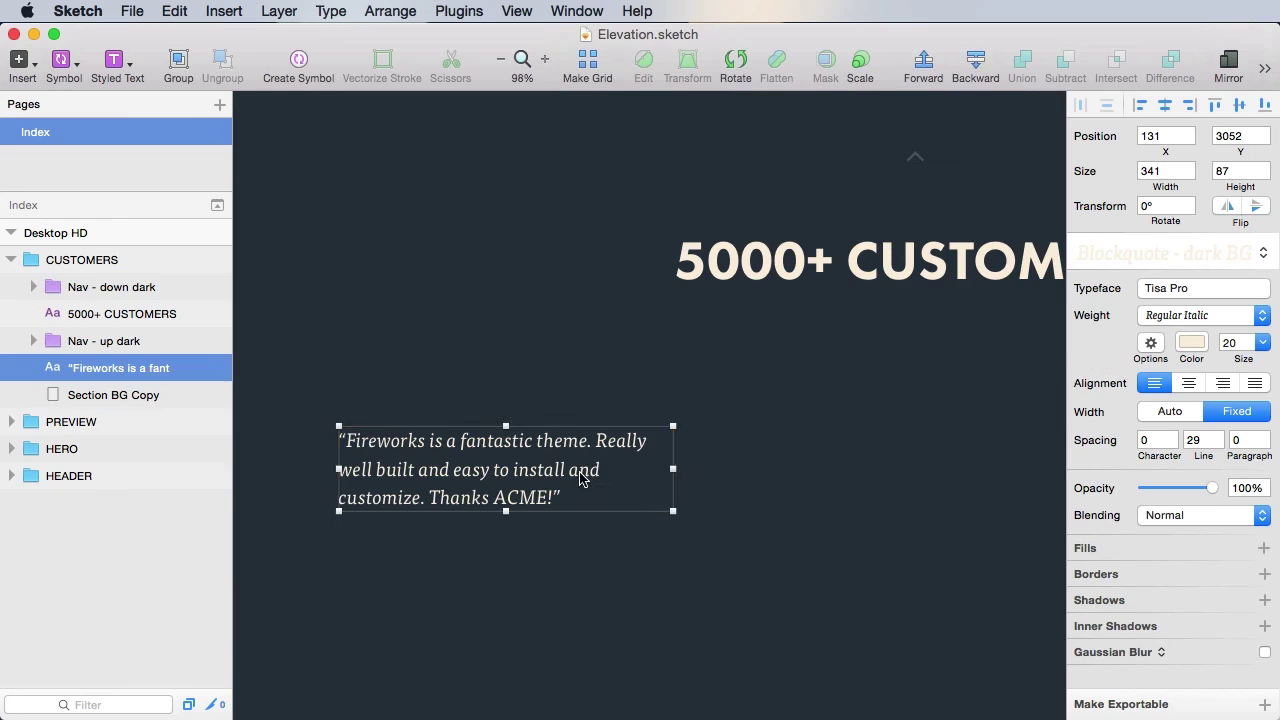
- Move the Fireworks quote up to Y position 3039 below the "5000+ CUSTOMERS" heading and save the document
{"action": "key", "text": "alt"}
{"action": "key", "text": "shift+Up"}
{"action": "key", "text": "Up"}
{"action": "key", "text": "Up"}
{"action": "key", "text": "Up"}
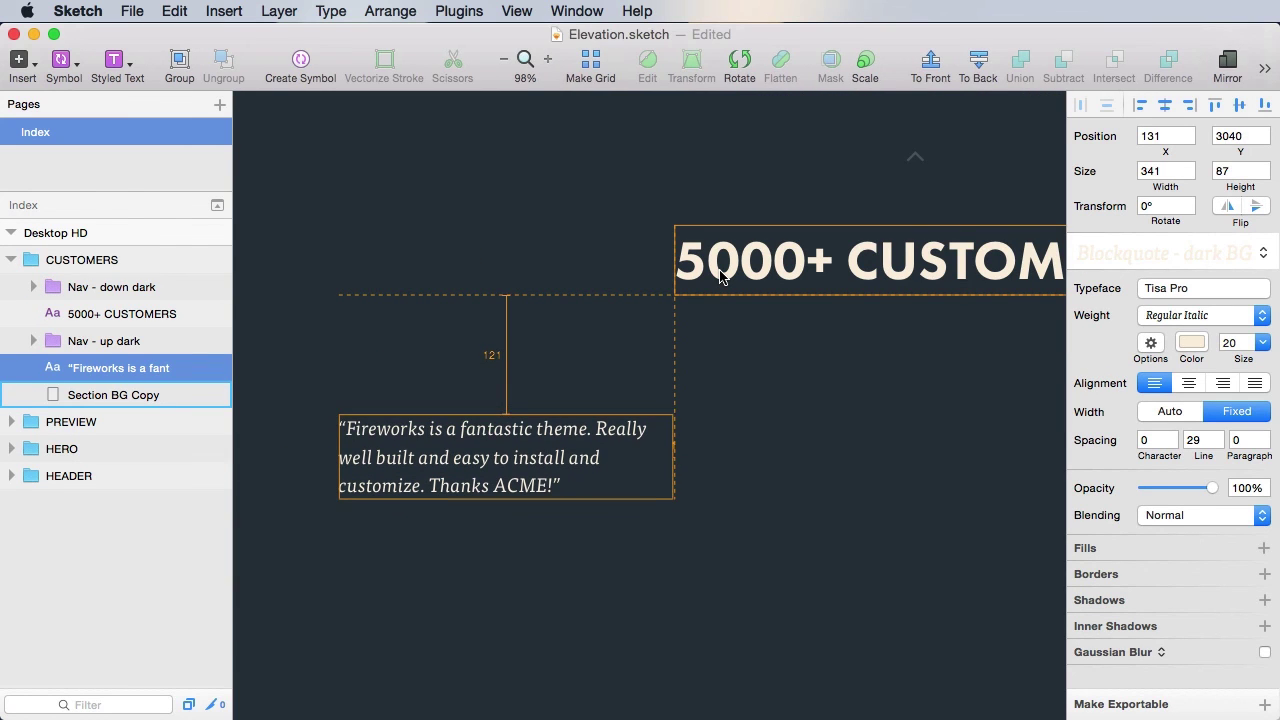
{"action": "key", "text": "super+s"}
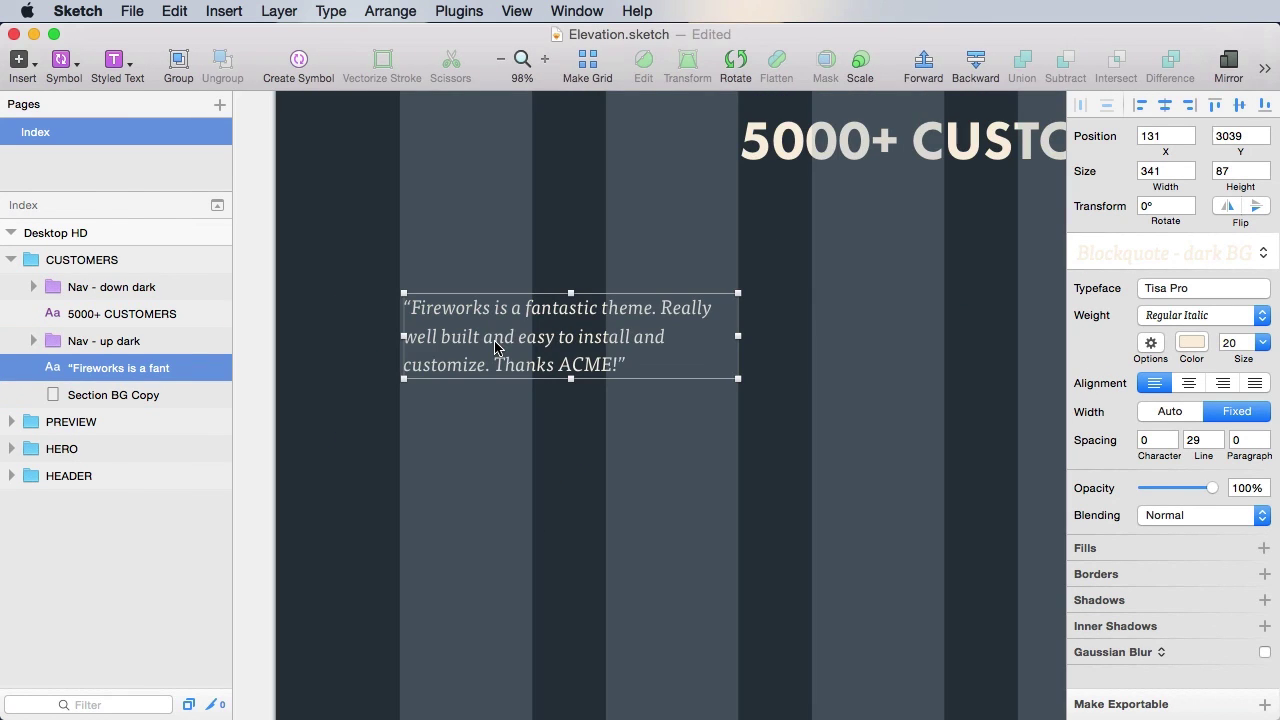
- Align the Fireworks quote with the column edge at X 127, Y 3035 and widen it to 345 px
{"action": "key", "text": "alt"}
{"action": "left_click_drag", "start_coordinate": [487, 343], "coordinate": [483, 339]}
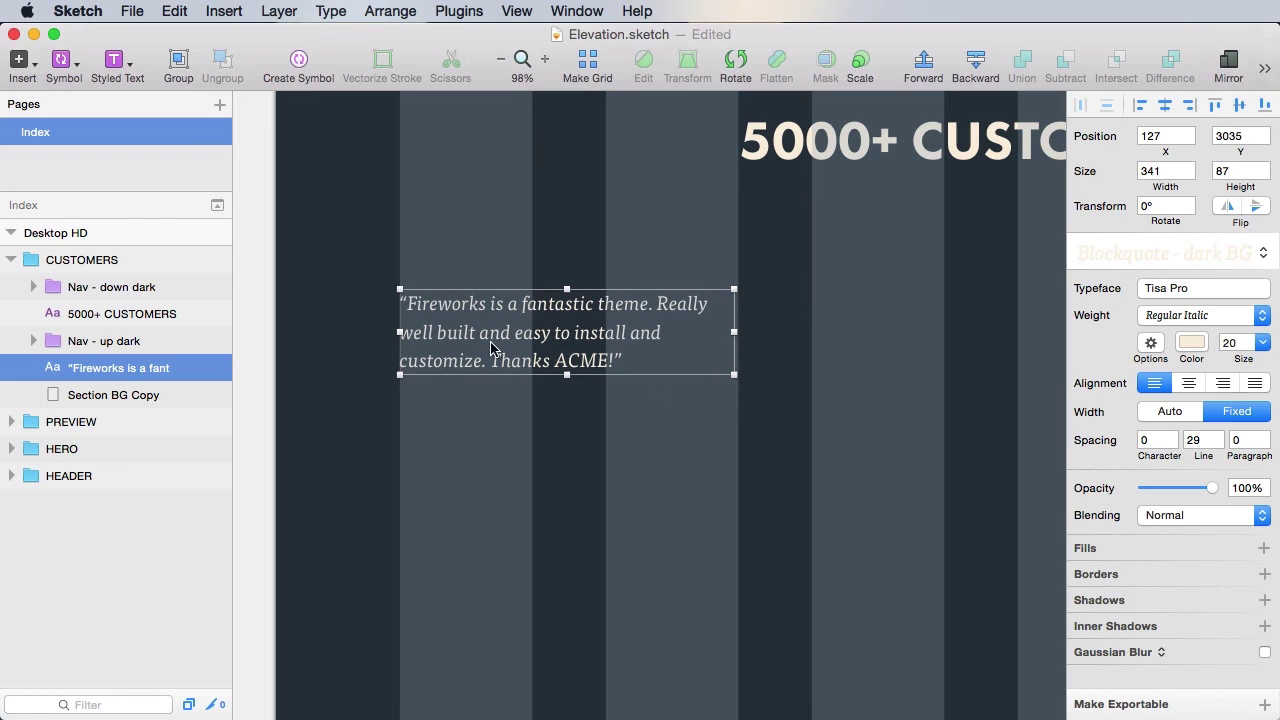
{"action": "left_click_drag", "start_coordinate": [732, 374], "coordinate": [737, 374]}
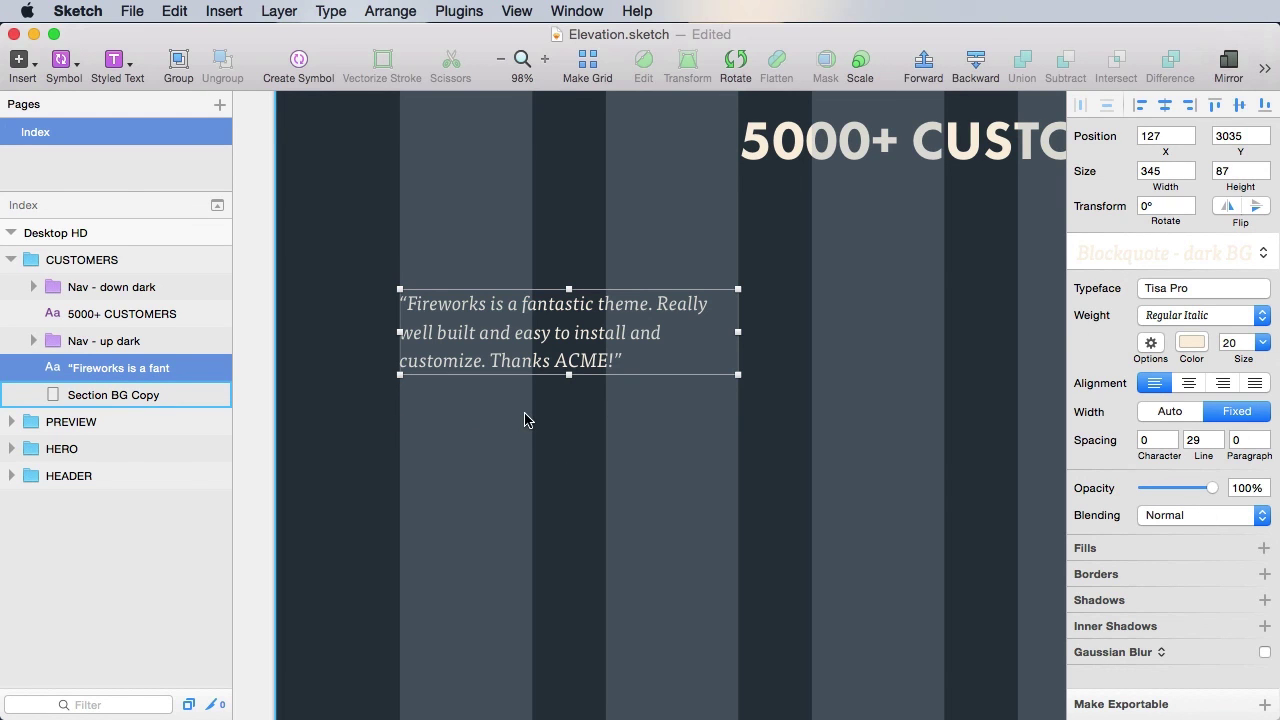
- Add a text line below the Fireworks quote with the customer's first name in capitals followed by ", DEVELOPER AT 123 MEDIA"
{"action": "key", "text": "t"}
{"action": "left_click", "coordinate": [455, 430]}
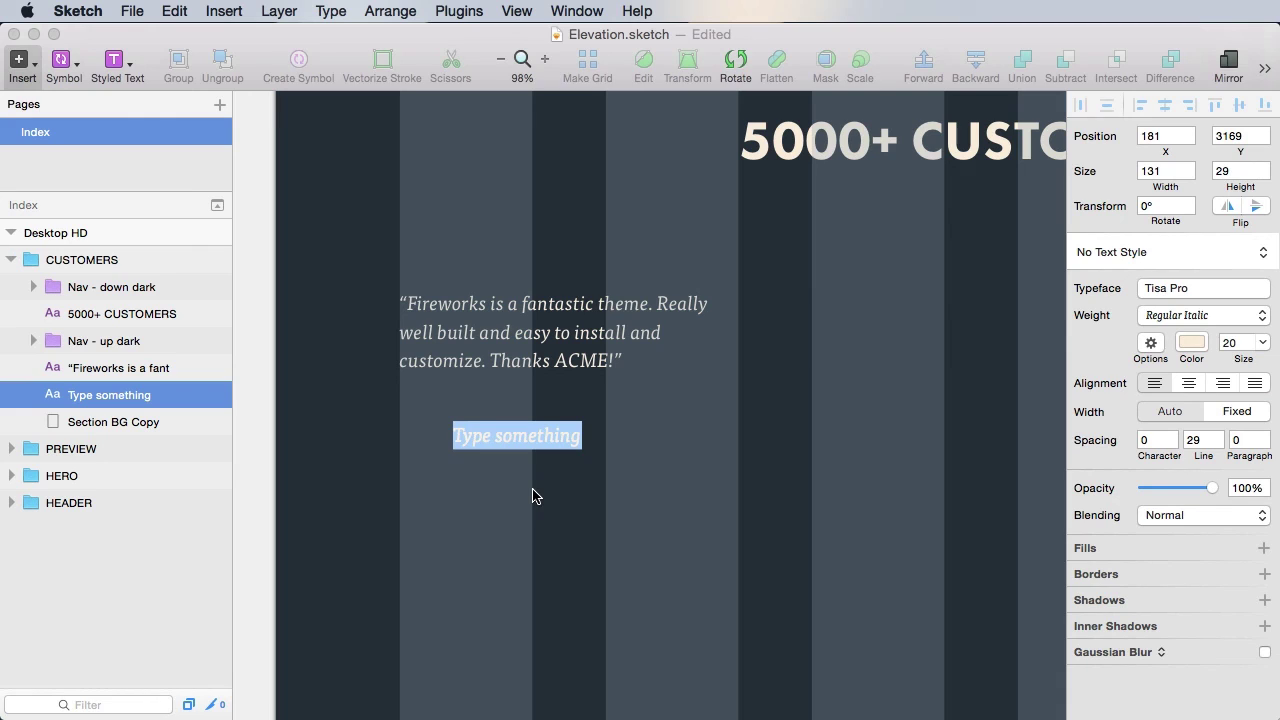
{"action": "type", "text": "JAMES"}
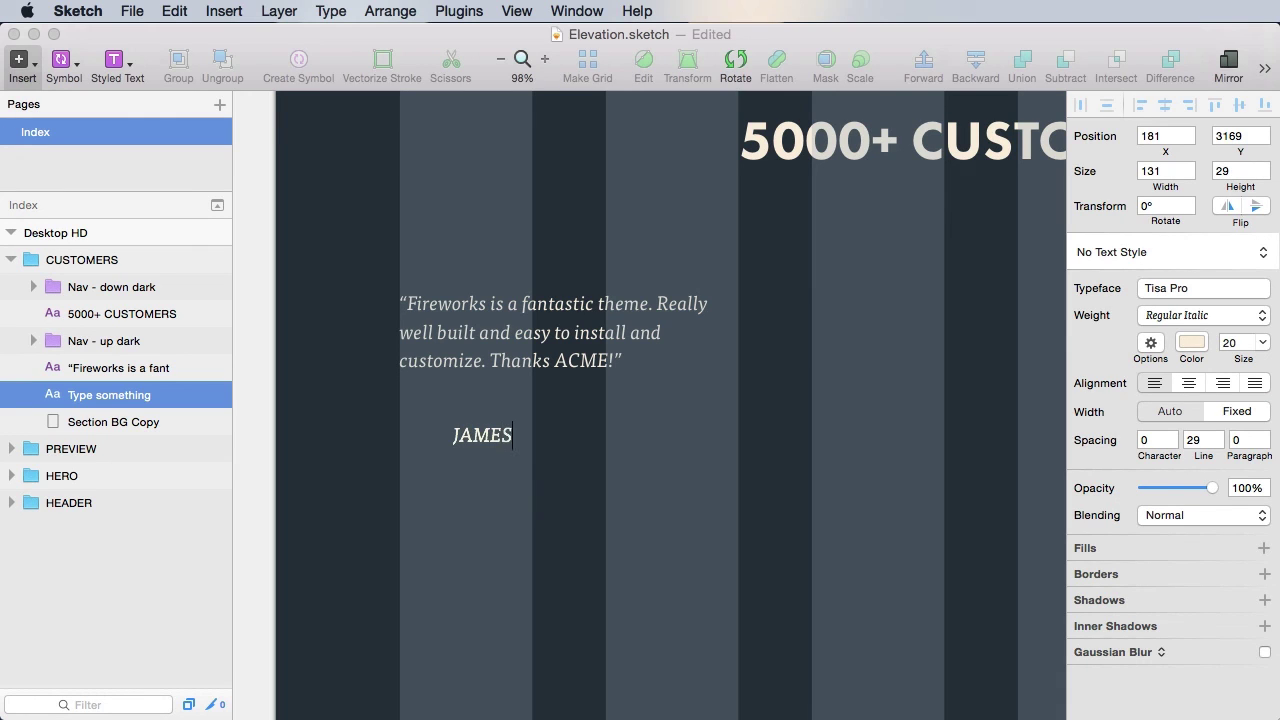
{"action": "type", "text": ", DEVELOPER AT 123"}
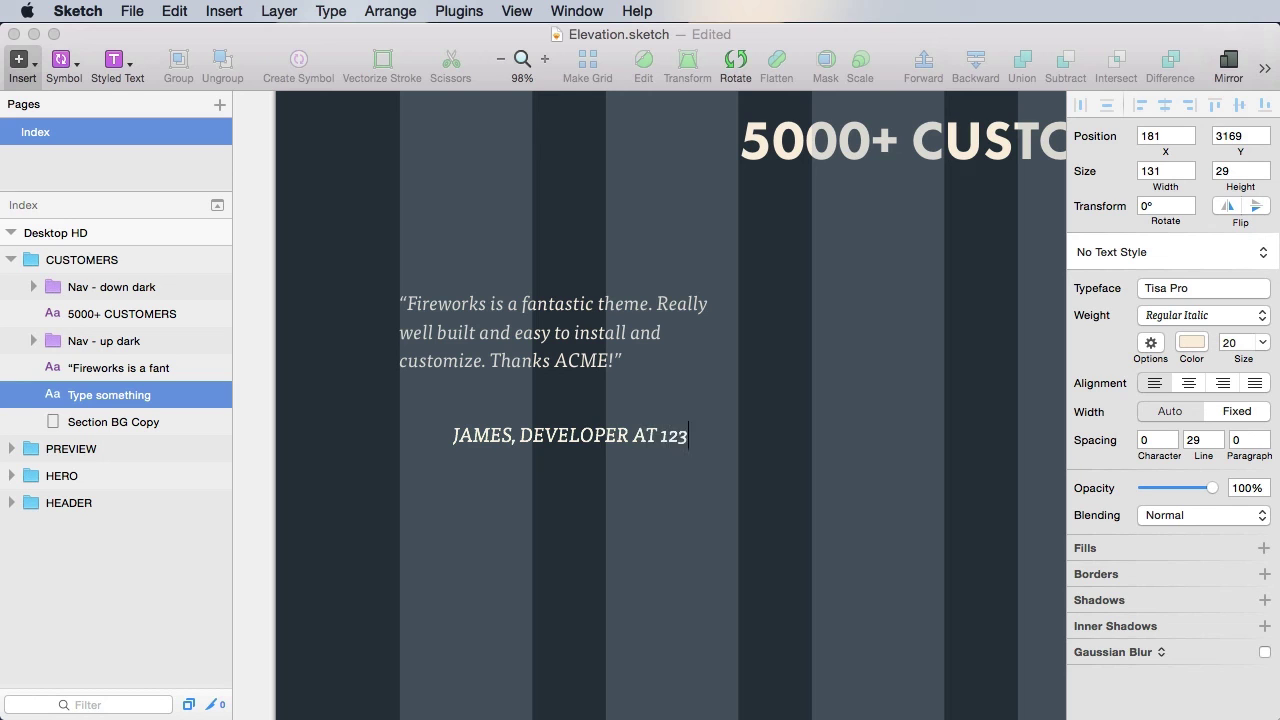
{"action": "type", "text": " MEDIA"}
{"action": "left_click", "coordinate": [540, 493]}
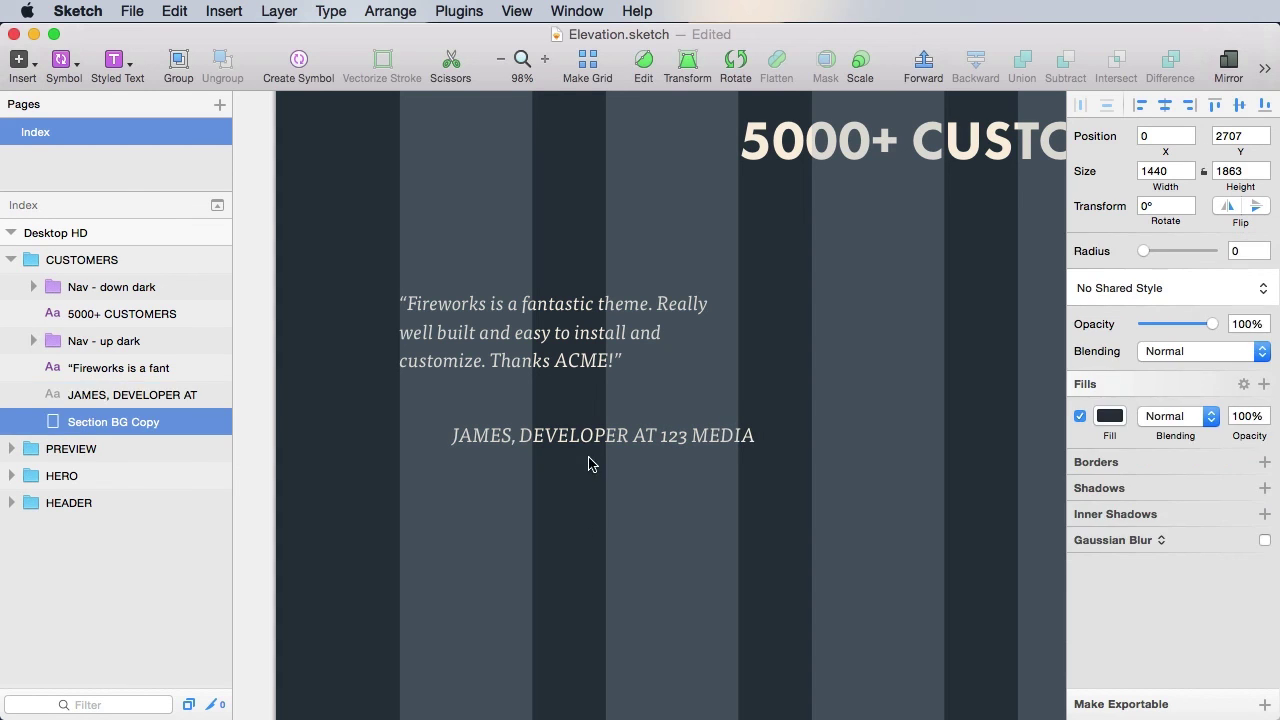
- Set the customer attribution line to Futura PT in Book weight at size 16
{"action": "left_click", "coordinate": [592, 436]}
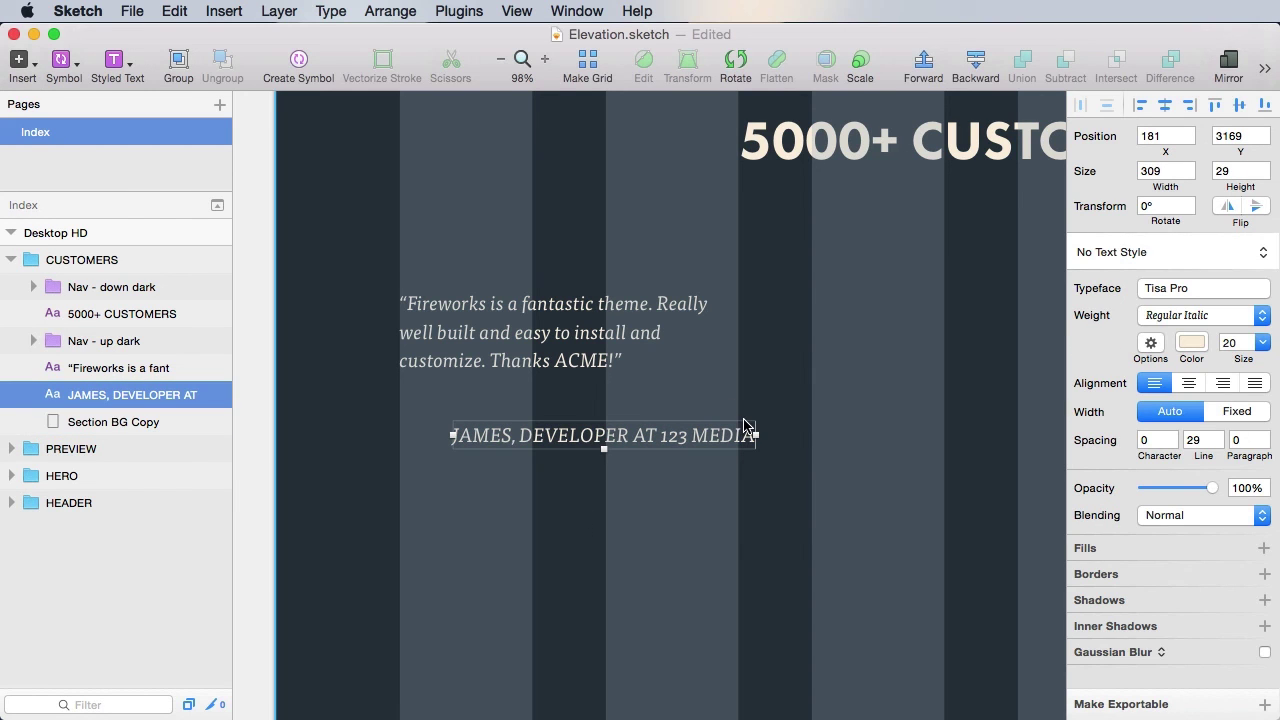
{"action": "left_click", "coordinate": [1200, 296]}
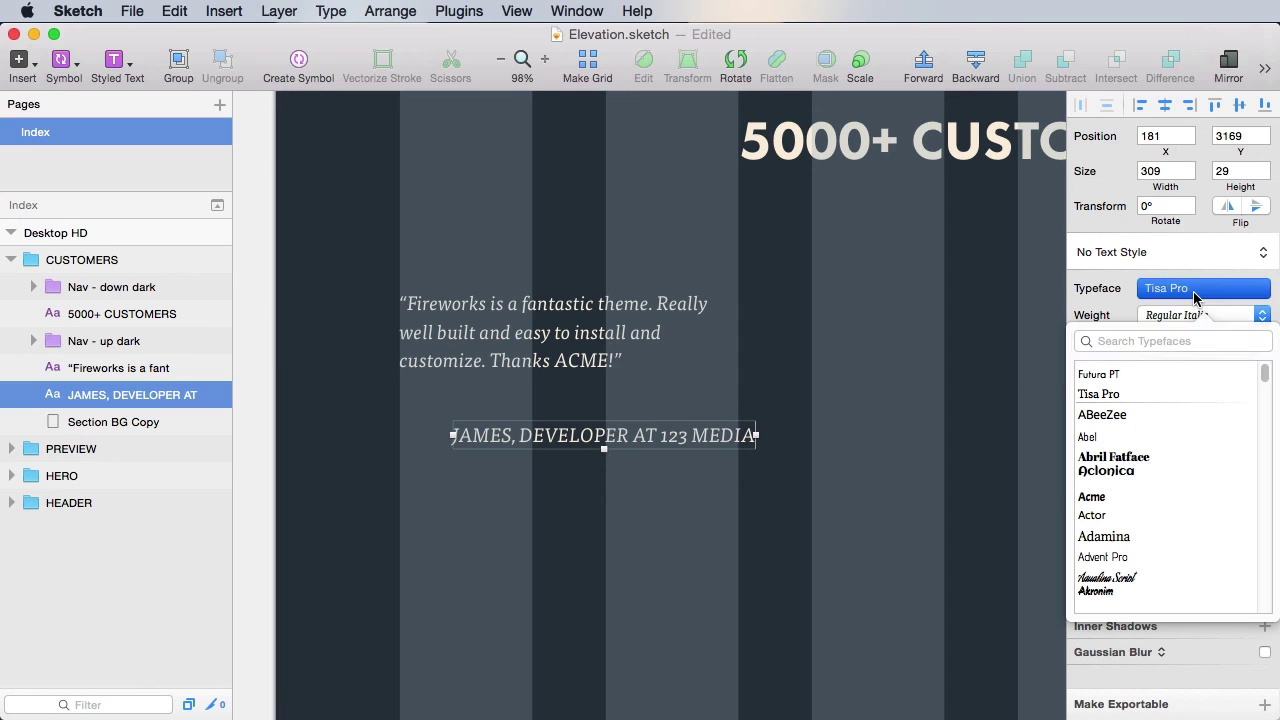
{"action": "left_click", "coordinate": [1120, 377]}
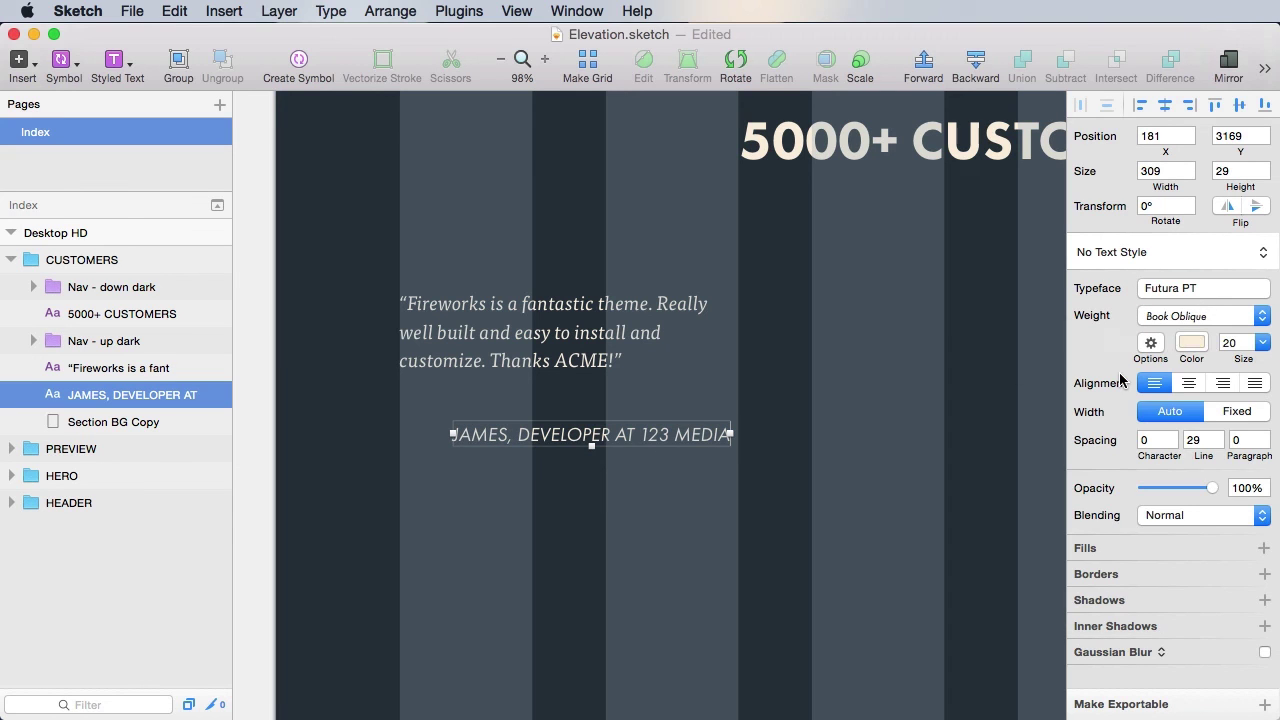
{"action": "left_click", "coordinate": [1186, 314]}
{"action": "left_click", "coordinate": [1186, 296]}
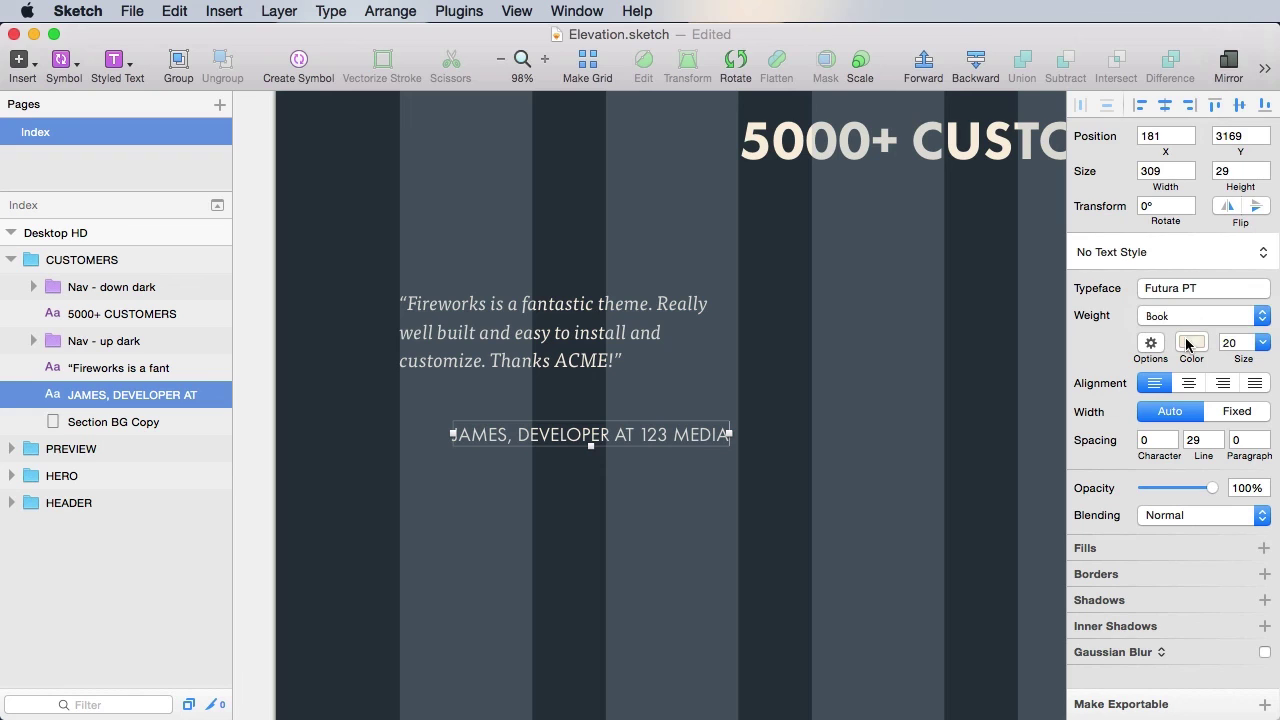
{"action": "left_click", "coordinate": [1231, 342]}
{"action": "type", "text": "16"}
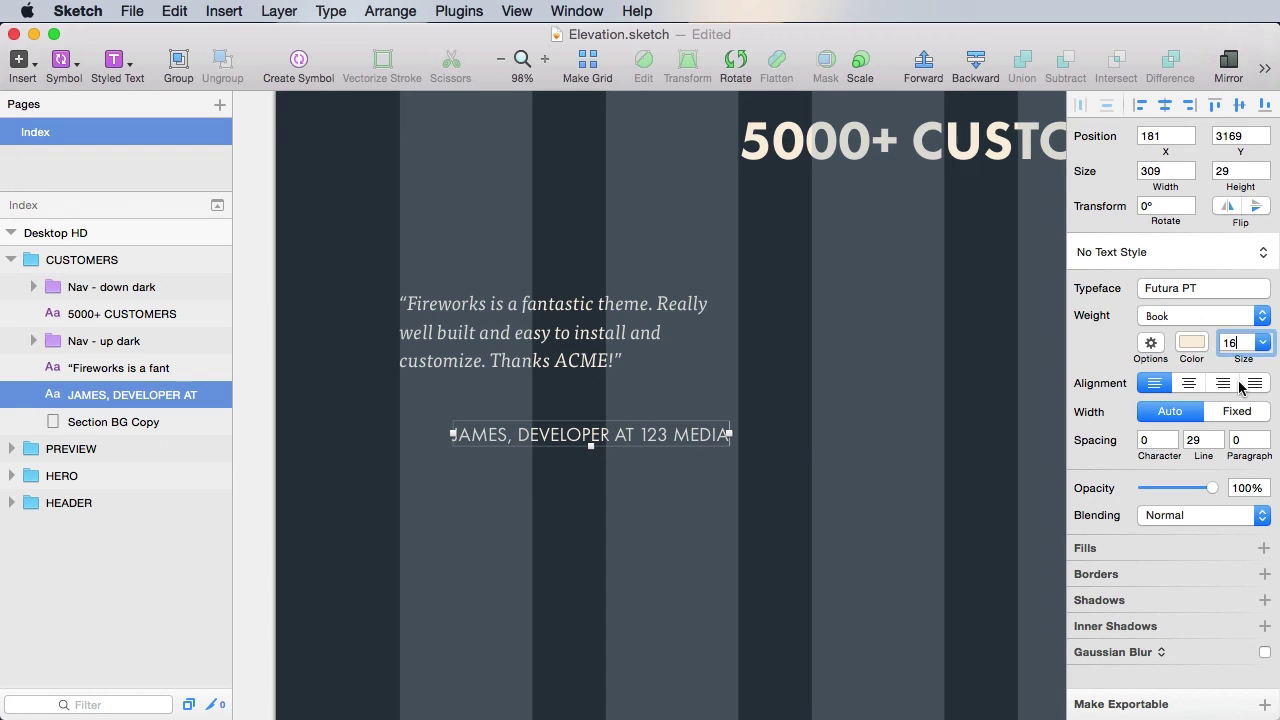
{"action": "key", "text": "Tab"}
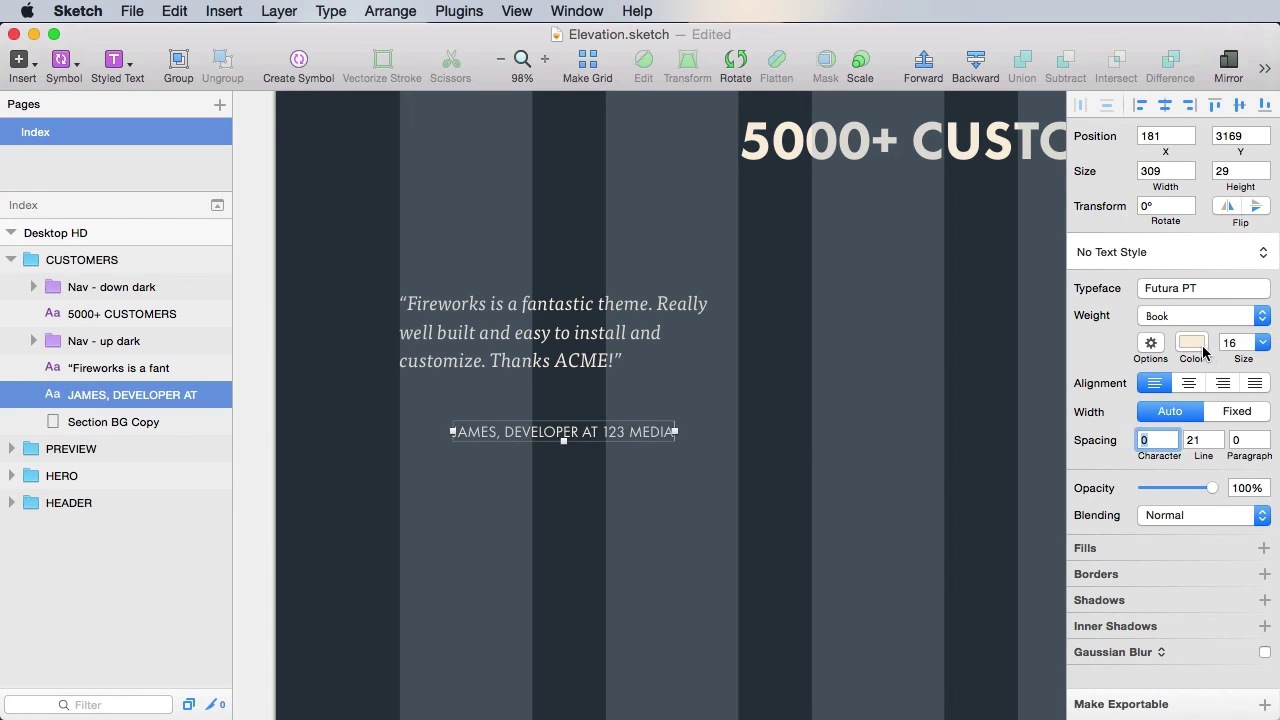
{"action": "key", "text": "Return"}
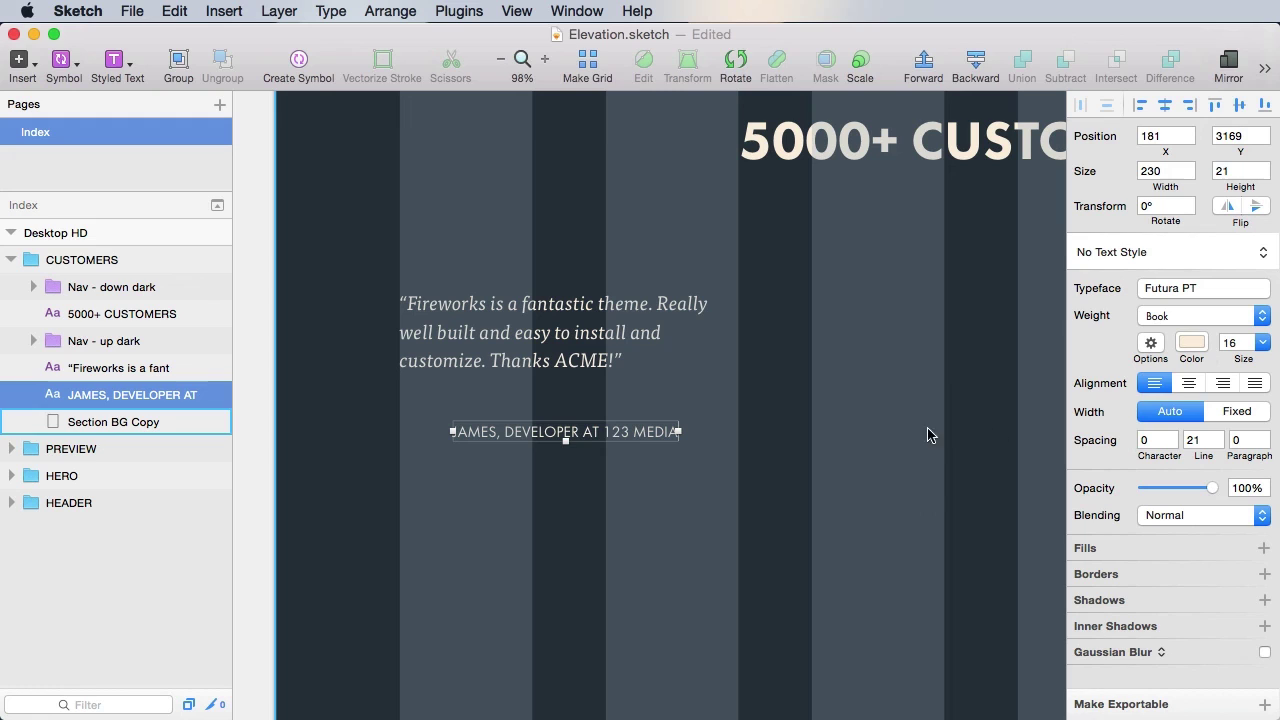
- Color the customer attribution line with hex 81AACD
{"action": "left_click", "coordinate": [1200, 358]}
{"action": "left_click", "coordinate": [1100, 575]}
{"action": "type", "text": "81AACD"}
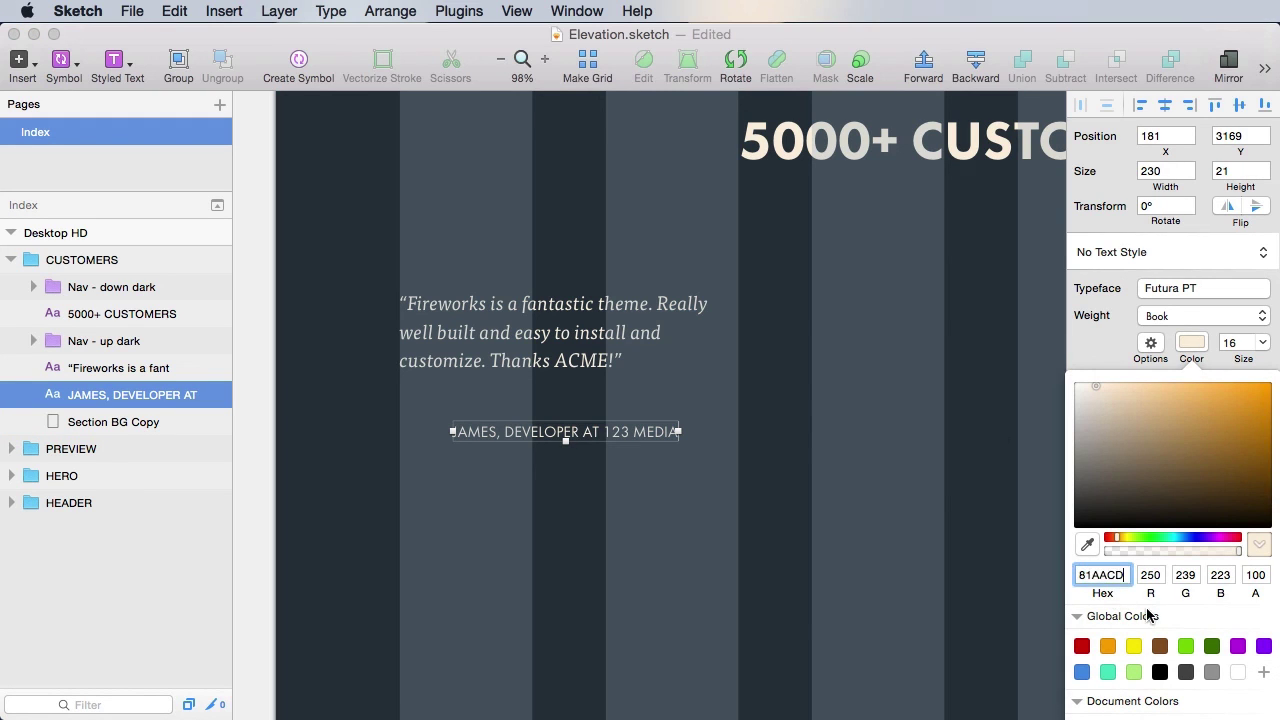
{"action": "key", "text": "Tab"}
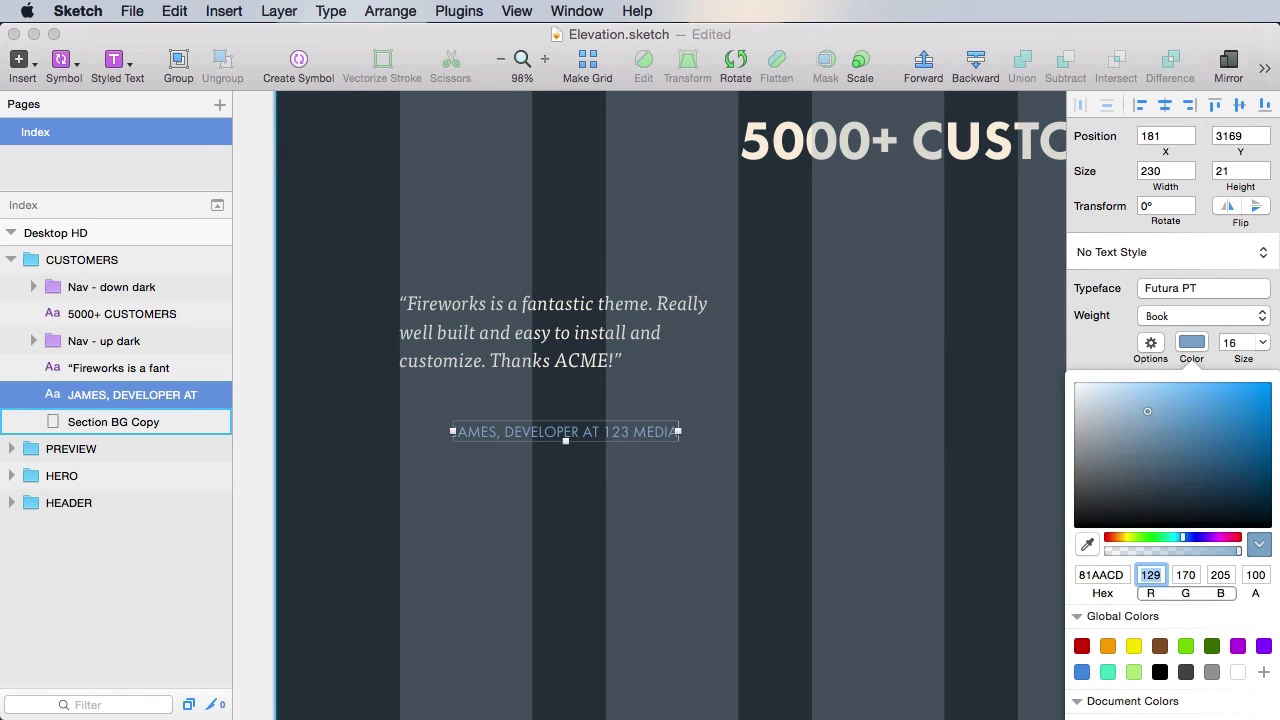
{"action": "key", "text": "Escape"}
- Create a new text style named "Cite" from the customer attribution line
{"action": "left_click", "coordinate": [1172, 252]}
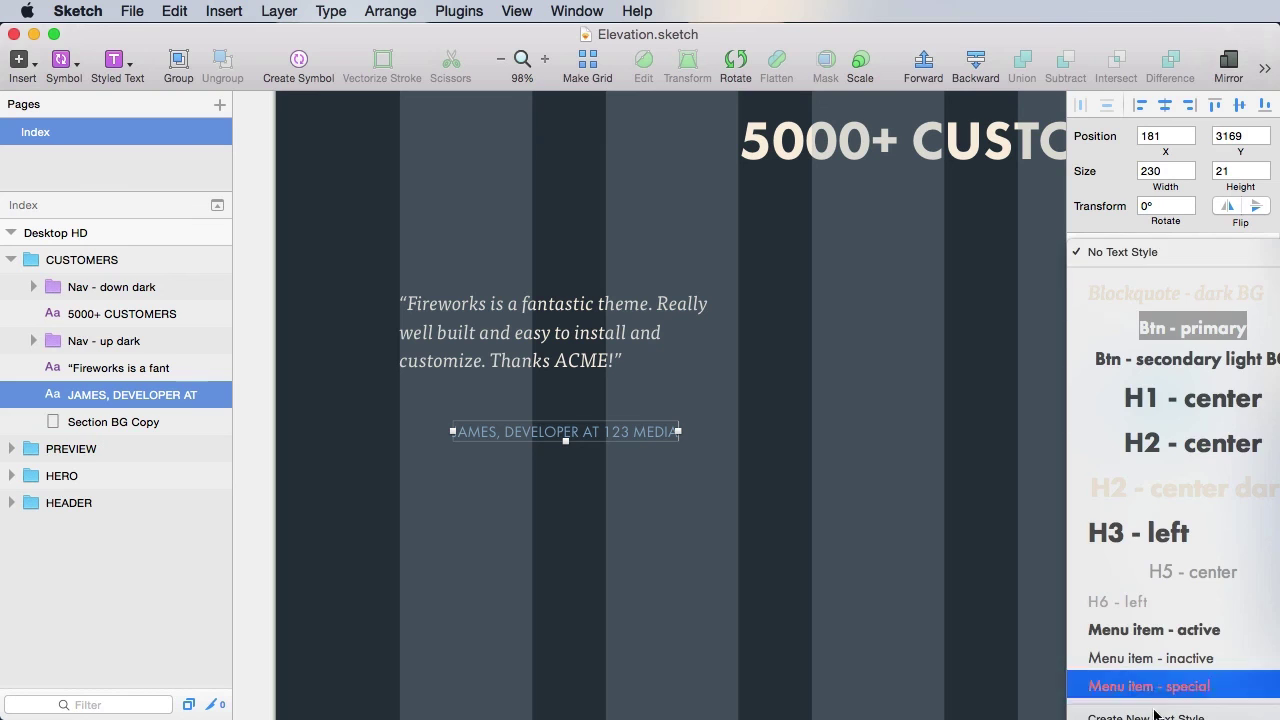
{"action": "left_click", "coordinate": [1170, 703]}
{"action": "type", "text": "C"}
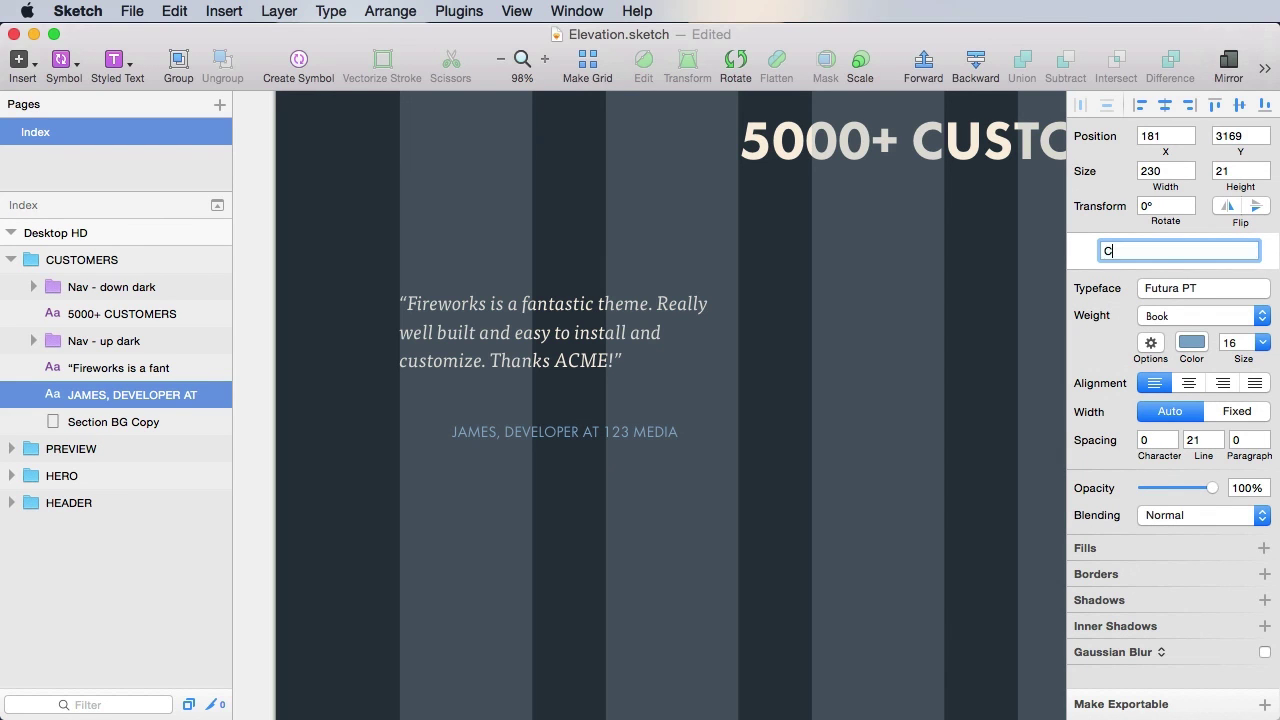
{"action": "type", "text": "ite"}
{"action": "key", "text": "Return"}
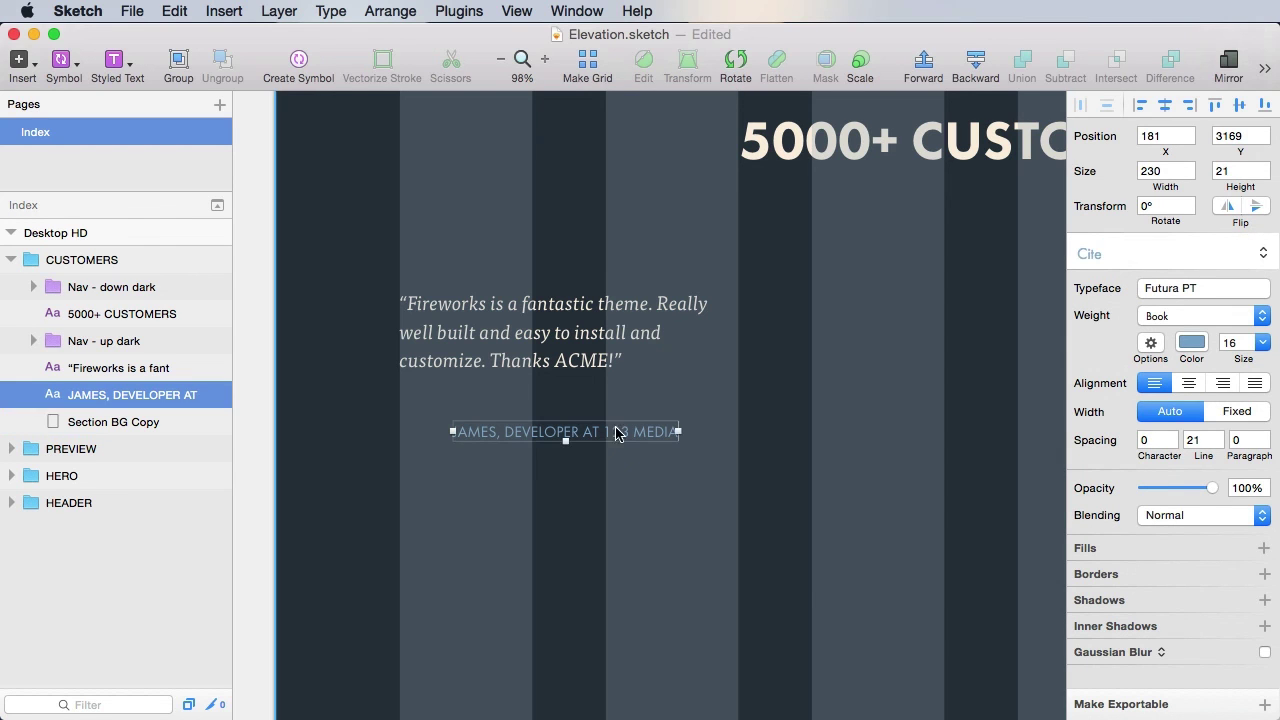
- Place the attribution line 30 px below the Fireworks quote at X 127, Y 3152 and save the document
{"action": "left_click_drag", "start_coordinate": [617, 431], "coordinate": [563, 418]}
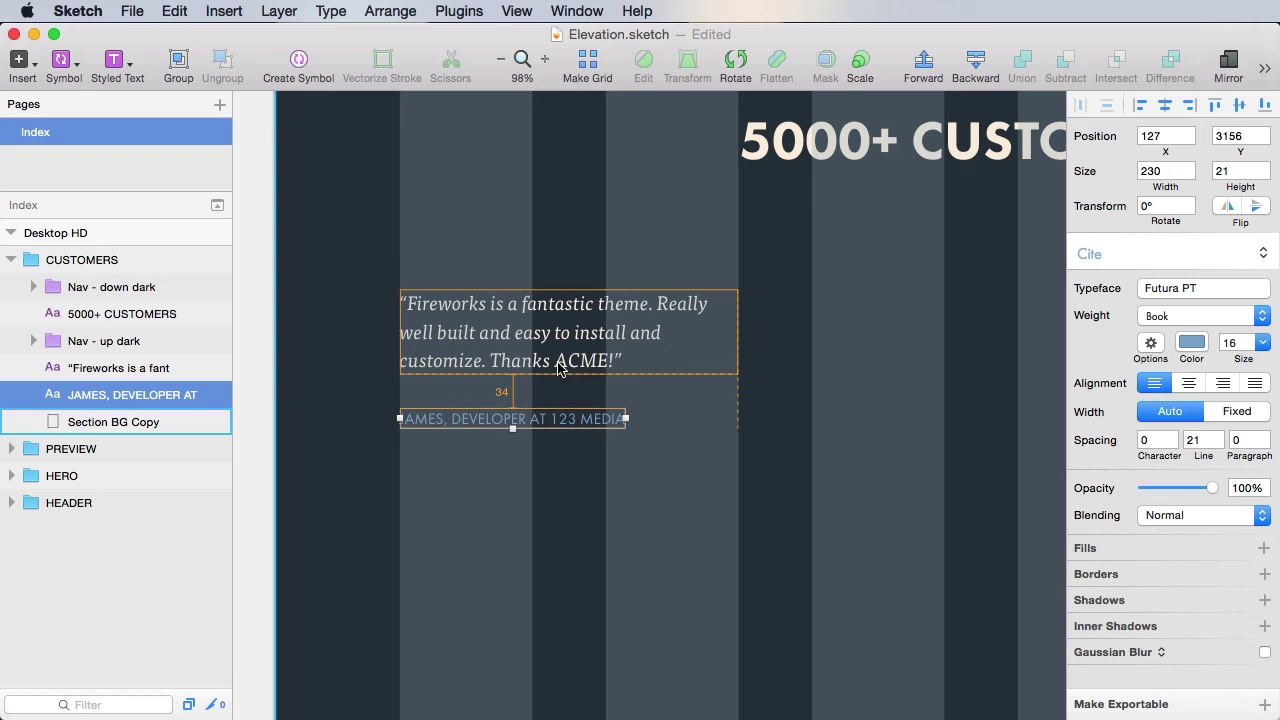
{"action": "key", "text": "Up"}
{"action": "key", "text": "Up"}
{"action": "key", "text": "Up"}
{"action": "key", "text": "Up"}
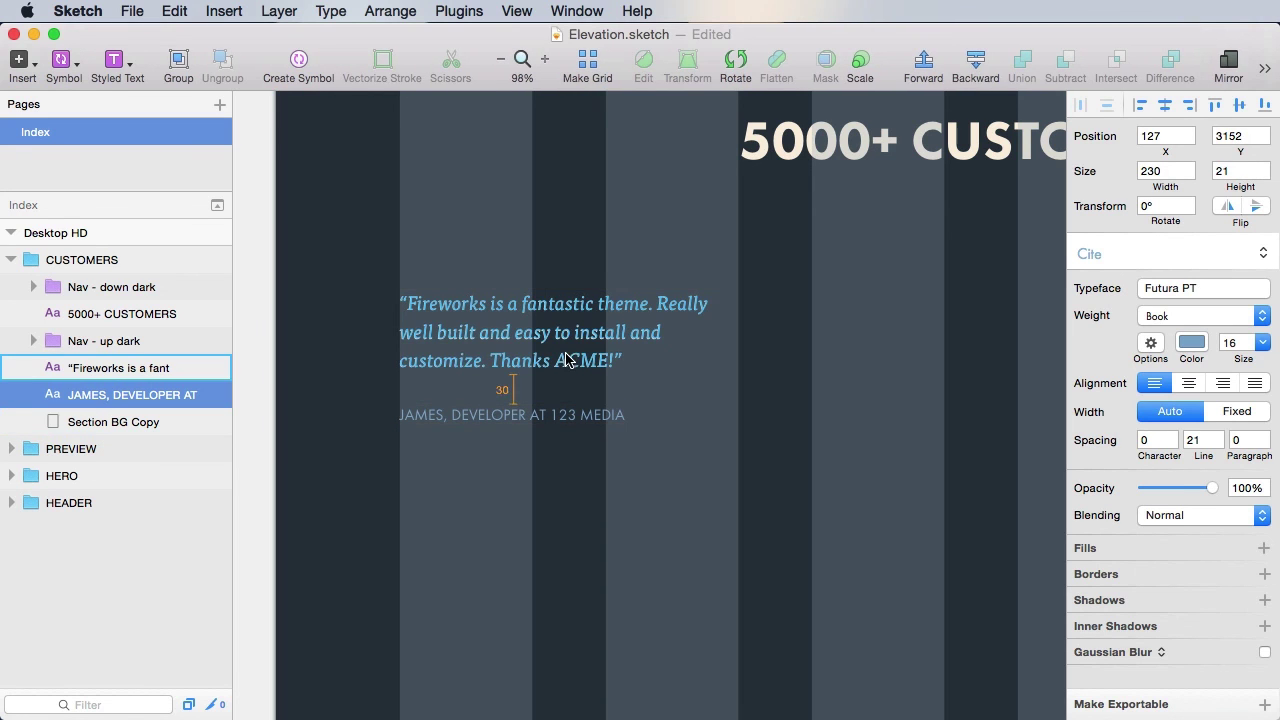
{"action": "key", "text": "super+s"}
{"action": "left_click", "coordinate": [585, 521]}
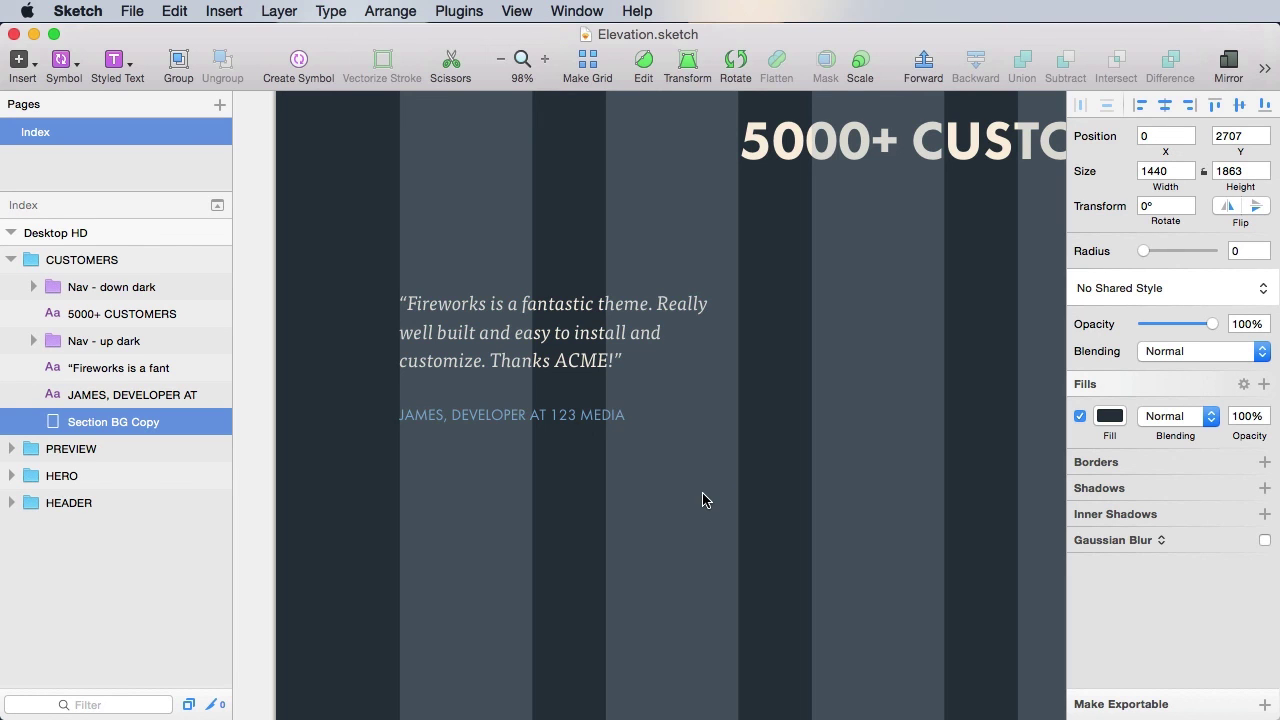
- Set the Cite style's character spacing to 1 on the first Fireworks attribution and check the second testimonial's attribution
{"action": "left_click_drag", "start_coordinate": [690, 532], "coordinate": [579, 487]}
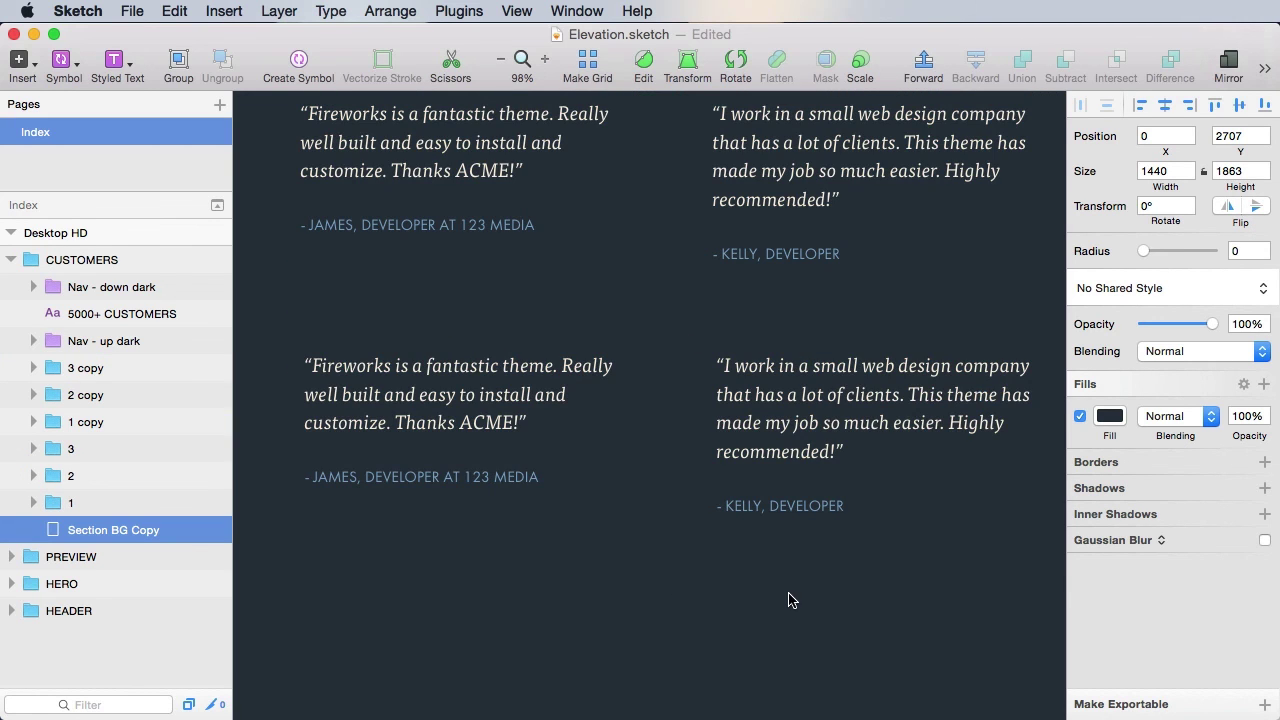
{"action": "scroll", "coordinate": [790, 600], "scroll_direction": "right", "scroll_amount": 5}
{"action": "scroll", "coordinate": [563, 623], "scroll_direction": "left", "scroll_amount": 6}
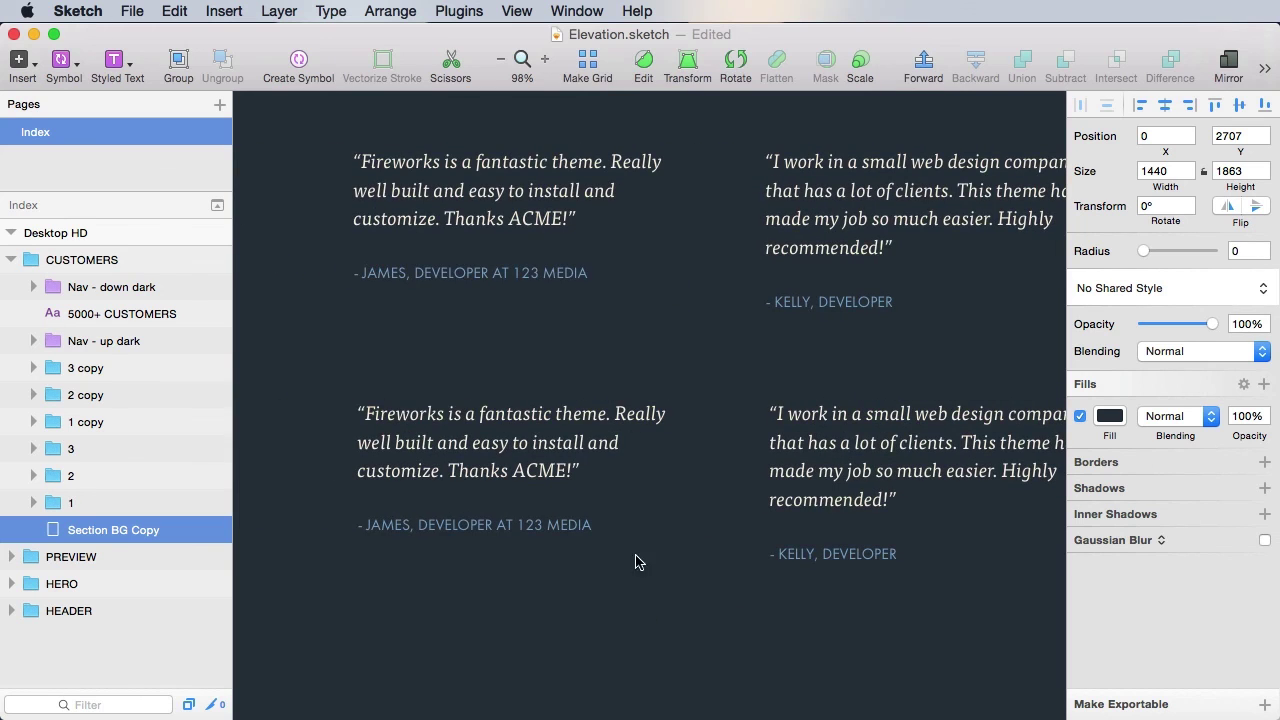
{"action": "left_click", "coordinate": [506, 271], "text": "super"}
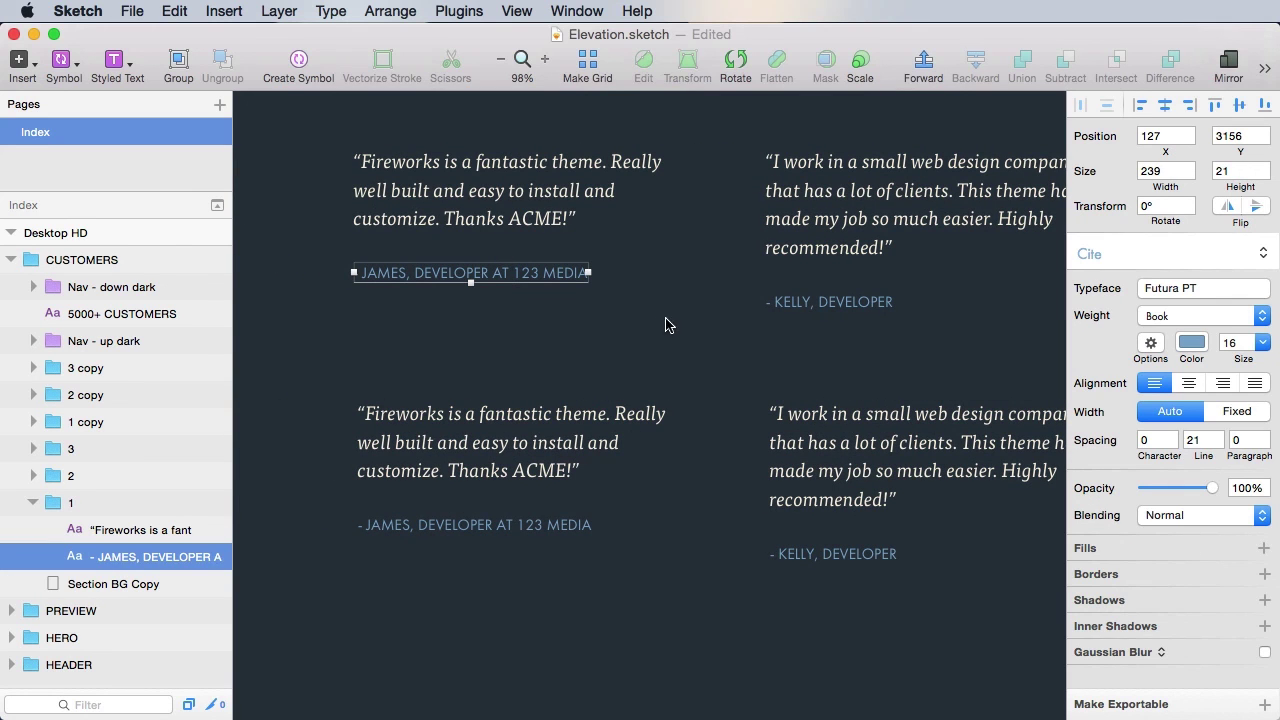
{"action": "left_click", "coordinate": [1155, 439]}
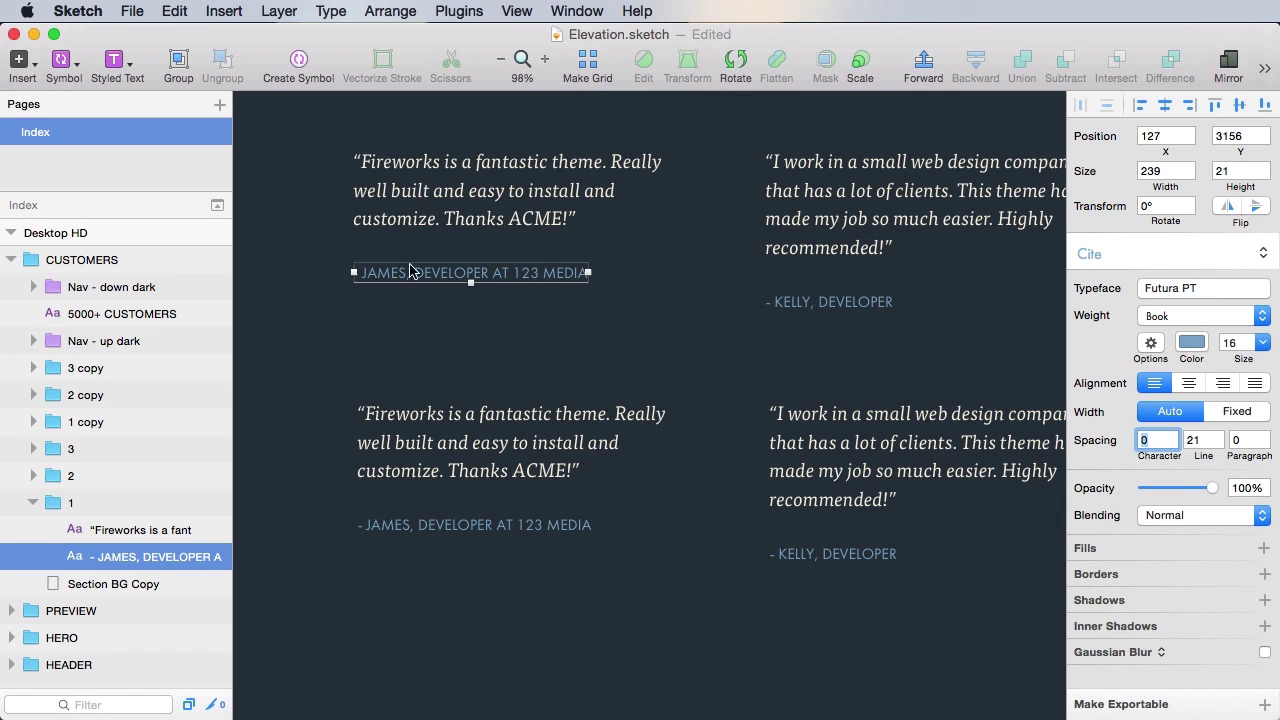
{"action": "key", "text": "Up"}
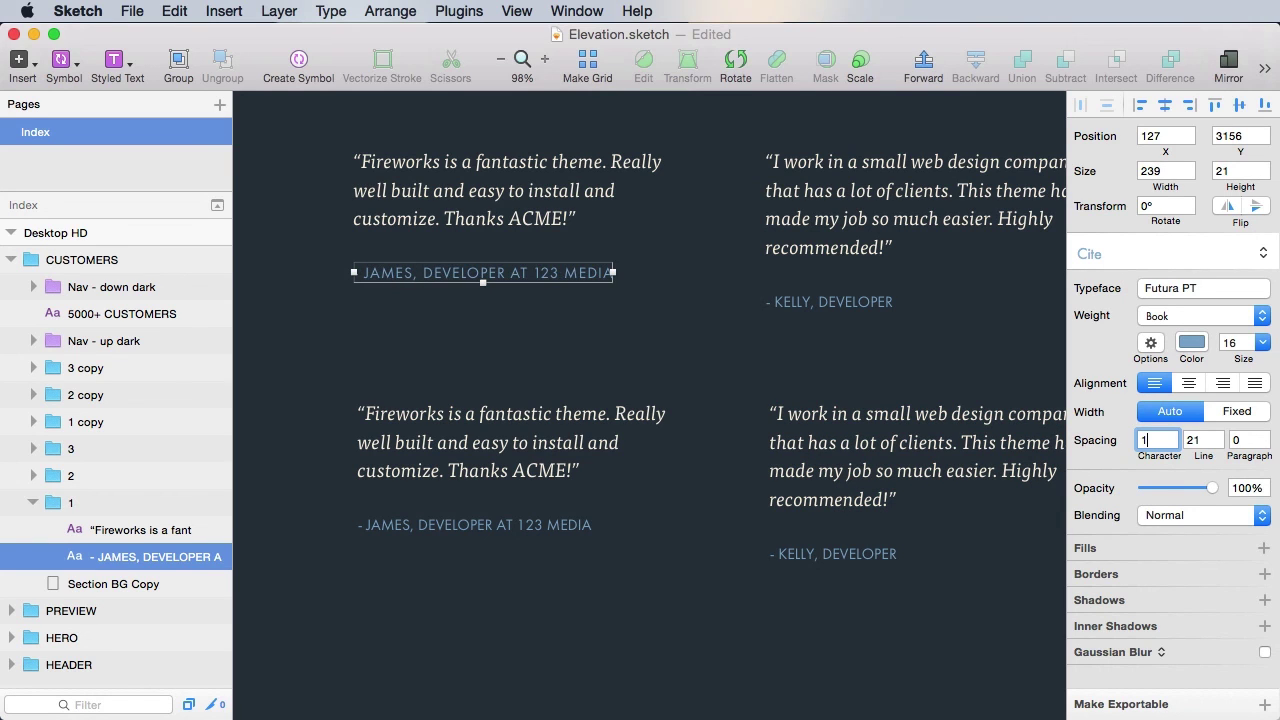
{"action": "left_click", "coordinate": [612, 378]}
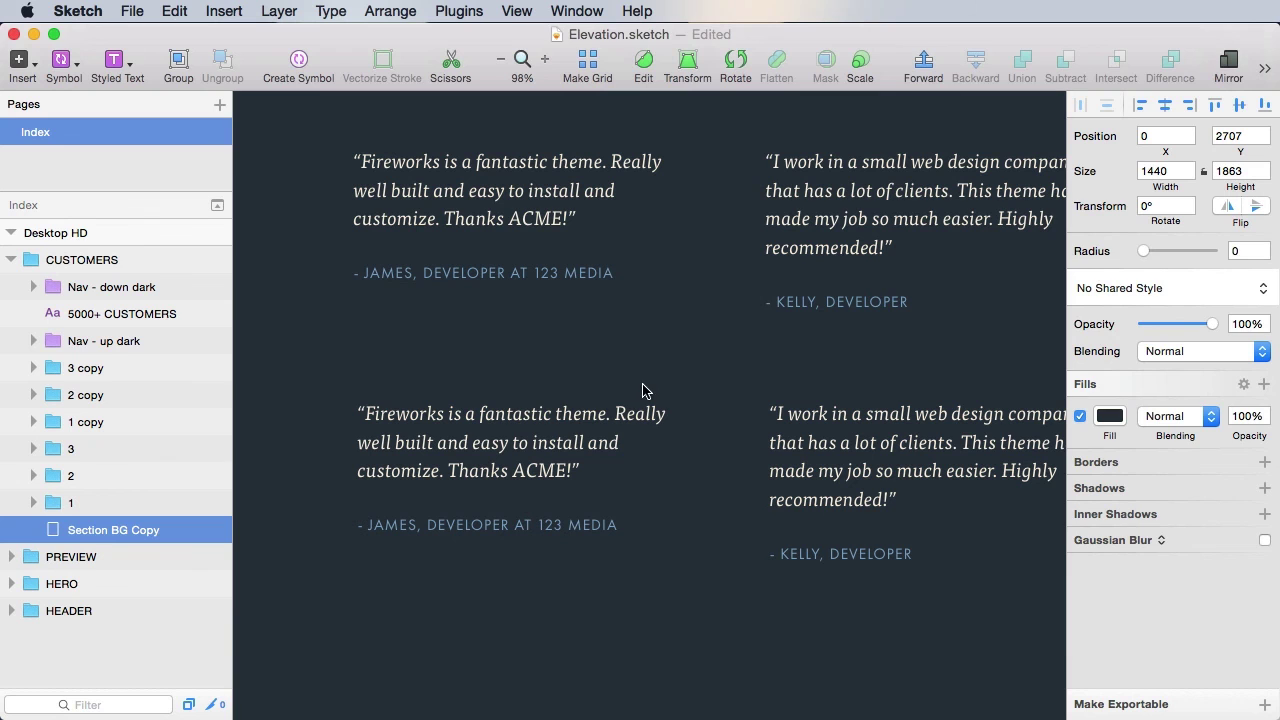
{"action": "left_click", "coordinate": [841, 302]}
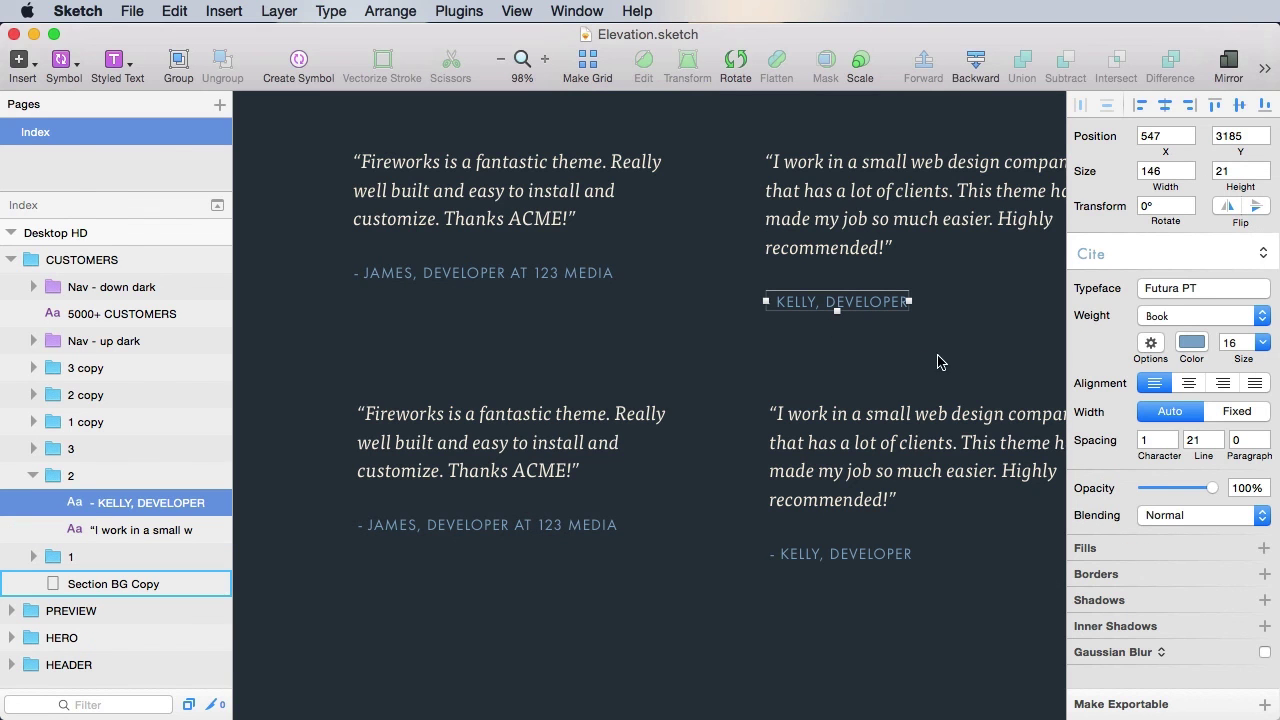
{"action": "left_click", "coordinate": [926, 391]}
- Move the "Nav - down dark" arrow up to Y position 3523 below the lower testimonial row and save the document
{"action": "scroll", "coordinate": [926, 391], "scroll_direction": "right", "scroll_amount": 10}
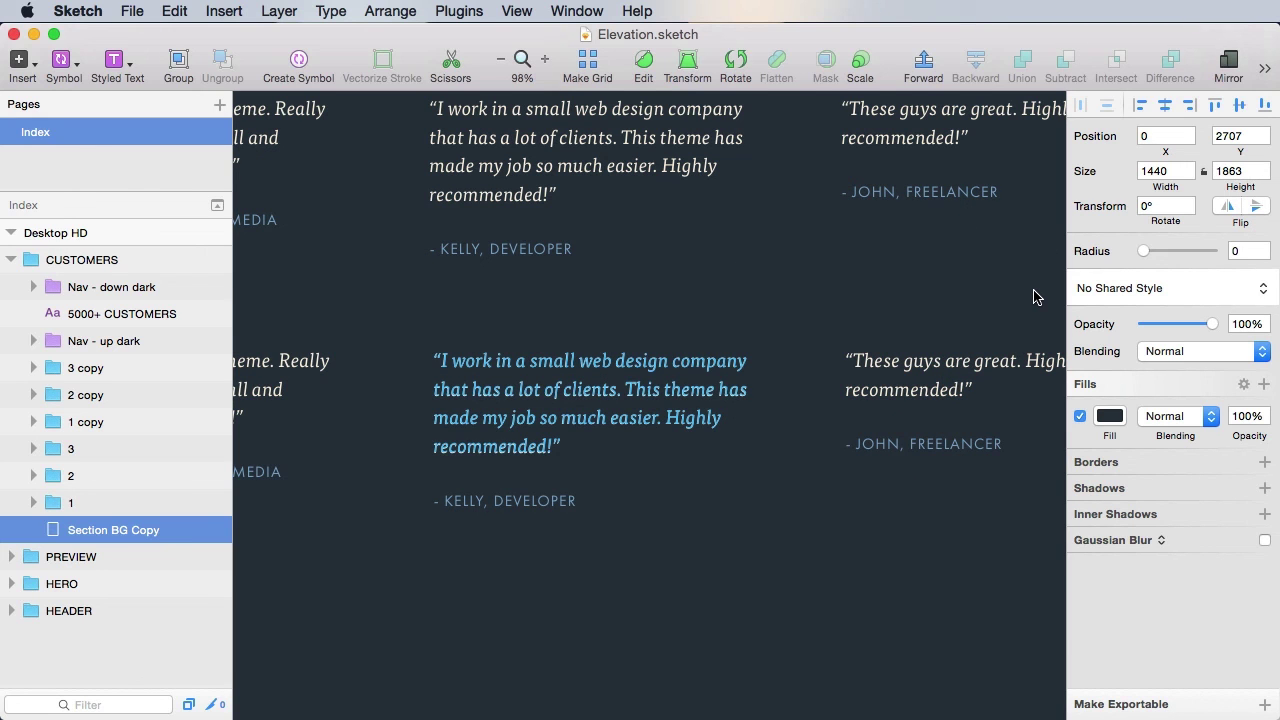
{"action": "scroll", "coordinate": [663, 608], "scroll_direction": "down", "scroll_amount": 10}
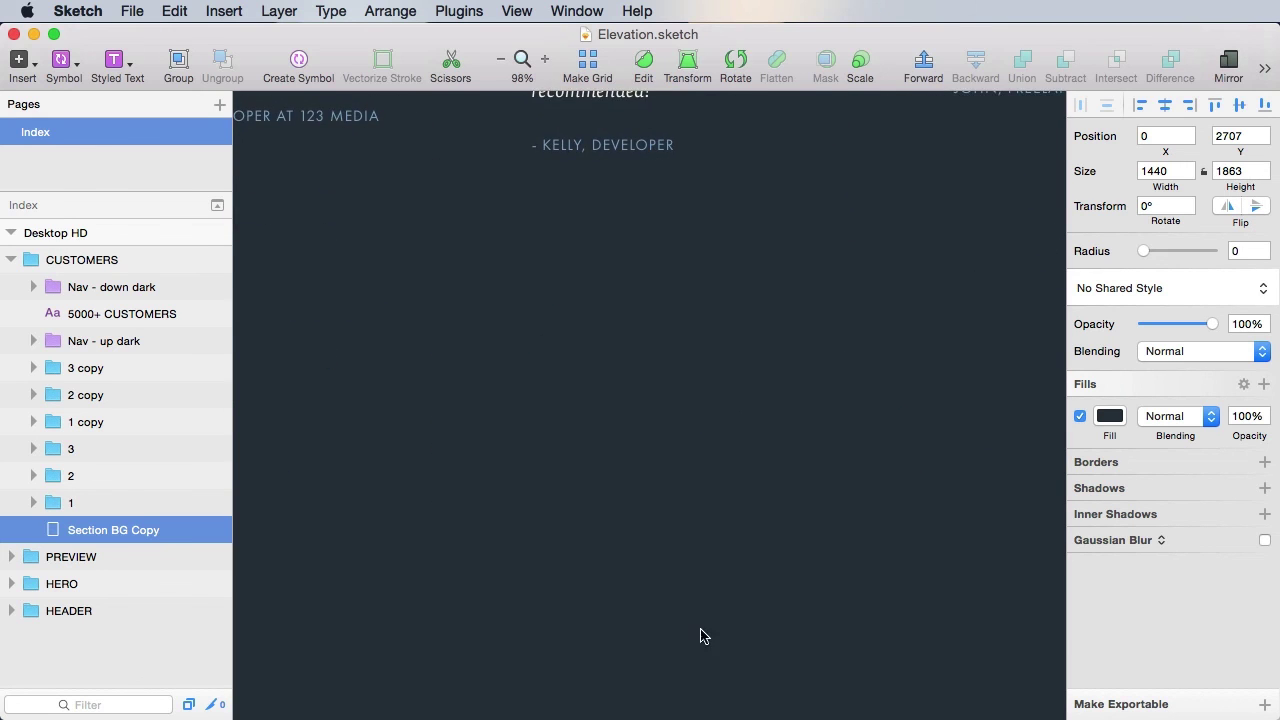
{"action": "left_click_drag", "start_coordinate": [751, 541], "coordinate": [763, 463]}
{"action": "scroll", "coordinate": [789, 640], "scroll_direction": "up", "scroll_amount": 2}
{"action": "left_click_drag", "start_coordinate": [749, 608], "coordinate": [783, 136]}
{"action": "scroll", "coordinate": [831, 426], "scroll_direction": "up", "scroll_amount": 5}
{"action": "key", "text": "shift+Up"}
{"action": "key", "text": "shift+Up"}
{"action": "key", "text": "shift+Up"}
{"action": "key", "text": "shift+Up"}
{"action": "key", "text": "shift+Up"}
{"action": "key", "text": "shift+Up"}
{"action": "key", "text": "shift+Up"}
{"action": "key", "text": "shift+Up"}
{"action": "key", "text": "shift+Up"}
{"action": "key", "text": "super+s"}
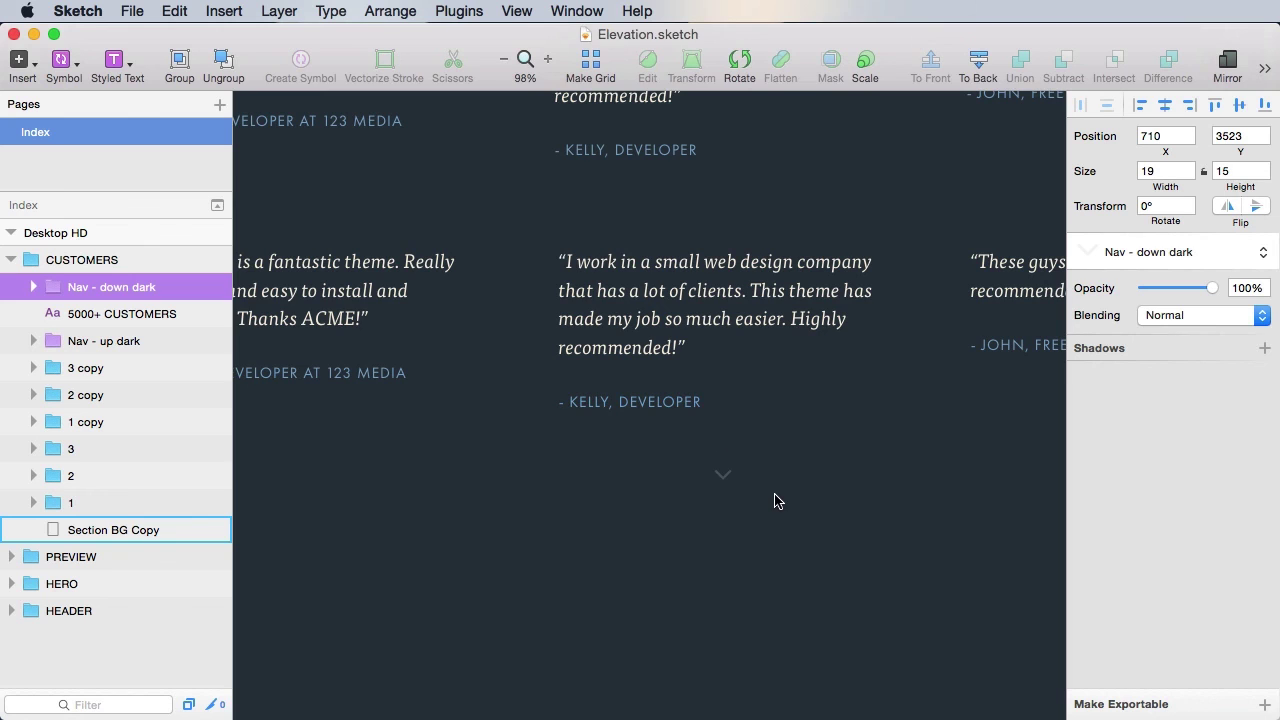
- Shorten the dark "Section BG Copy" background to a height of 940 and measure the down arrow's distance to its bottom edge
{"action": "key", "text": "z"}
{"action": "left_click_drag", "start_coordinate": [530, 315], "coordinate": [854, 580]}
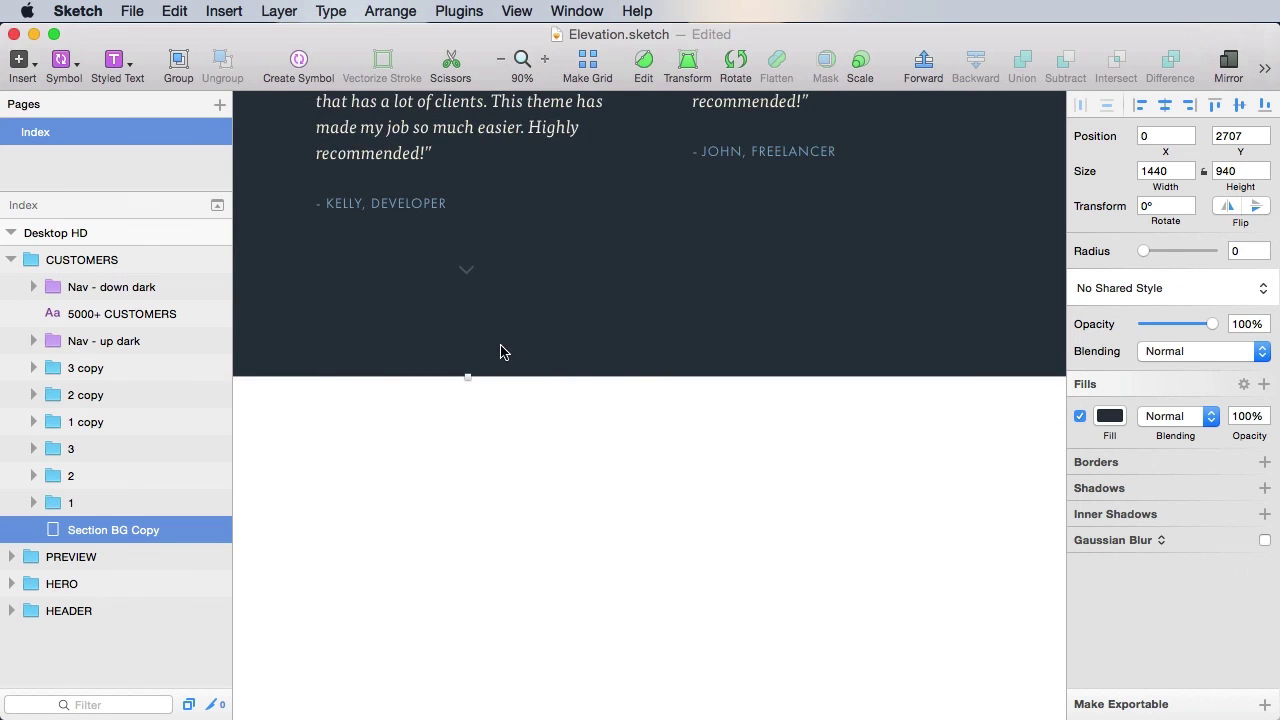
{"action": "key", "text": "z"}
{"action": "left_click_drag", "start_coordinate": [376, 209], "coordinate": [690, 540]}
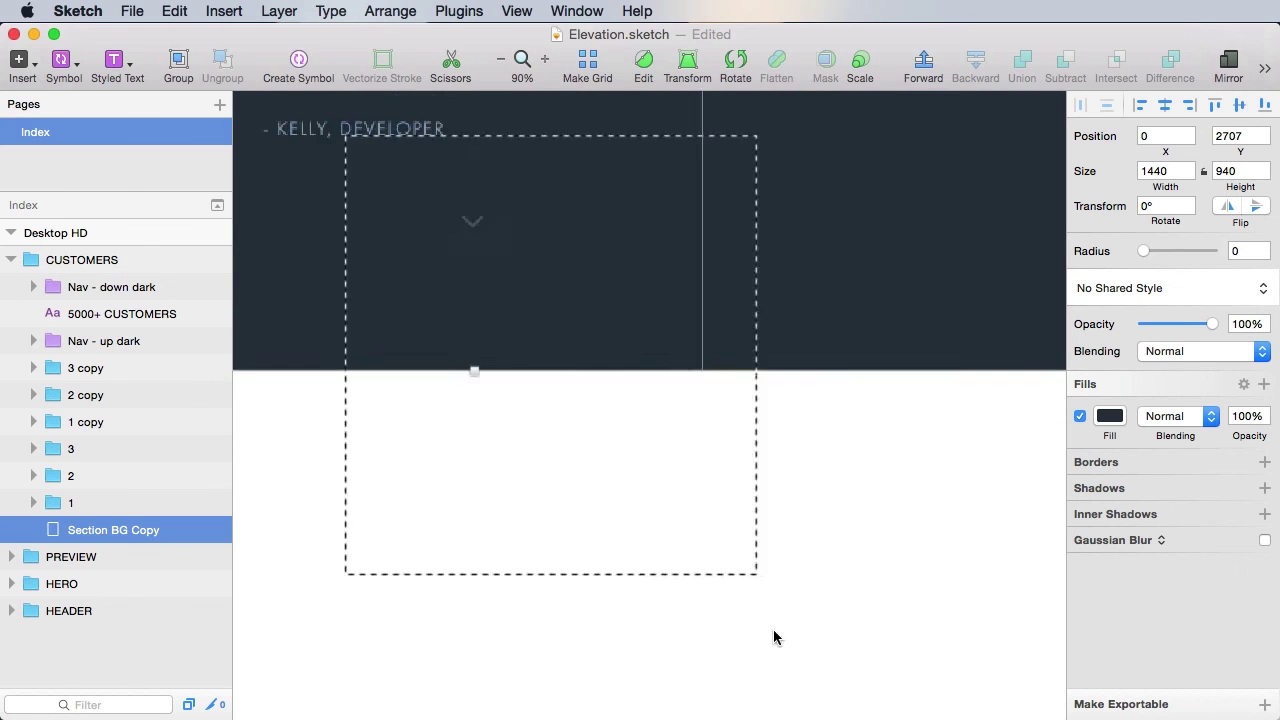
{"action": "scroll", "coordinate": [700, 460], "scroll_direction": "up", "scroll_amount": 4}
{"action": "scroll", "coordinate": [700, 460], "scroll_direction": "left", "scroll_amount": 4}
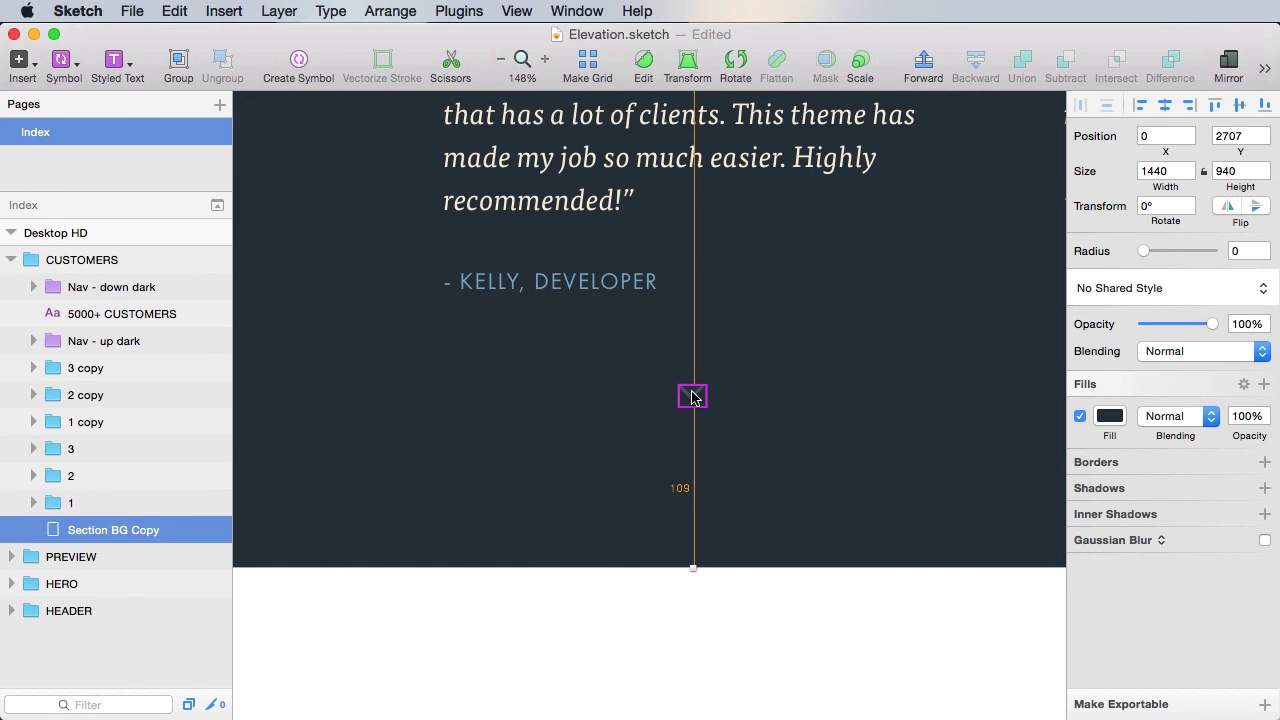
- Reduce the dark section background's height with 940-49 and save the document
{"action": "left_click", "coordinate": [1240, 171]}
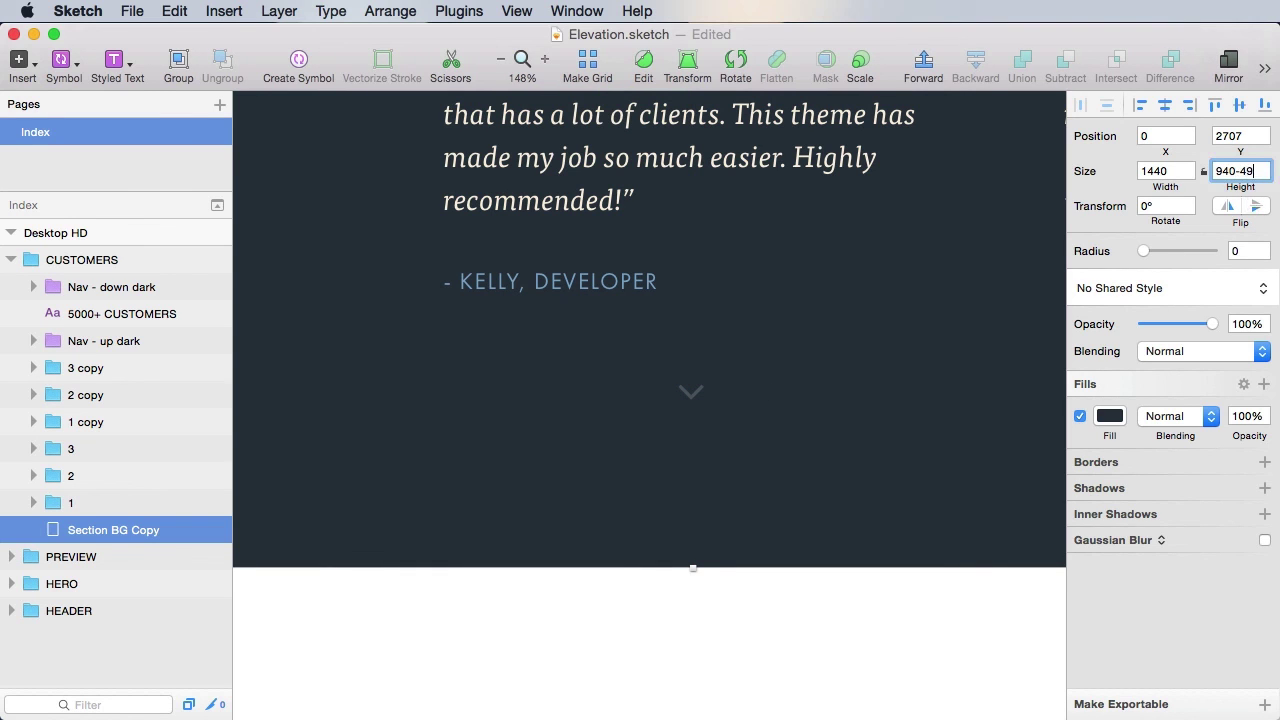
{"action": "key", "text": "Return"}
{"action": "left_click", "coordinate": [726, 549]}
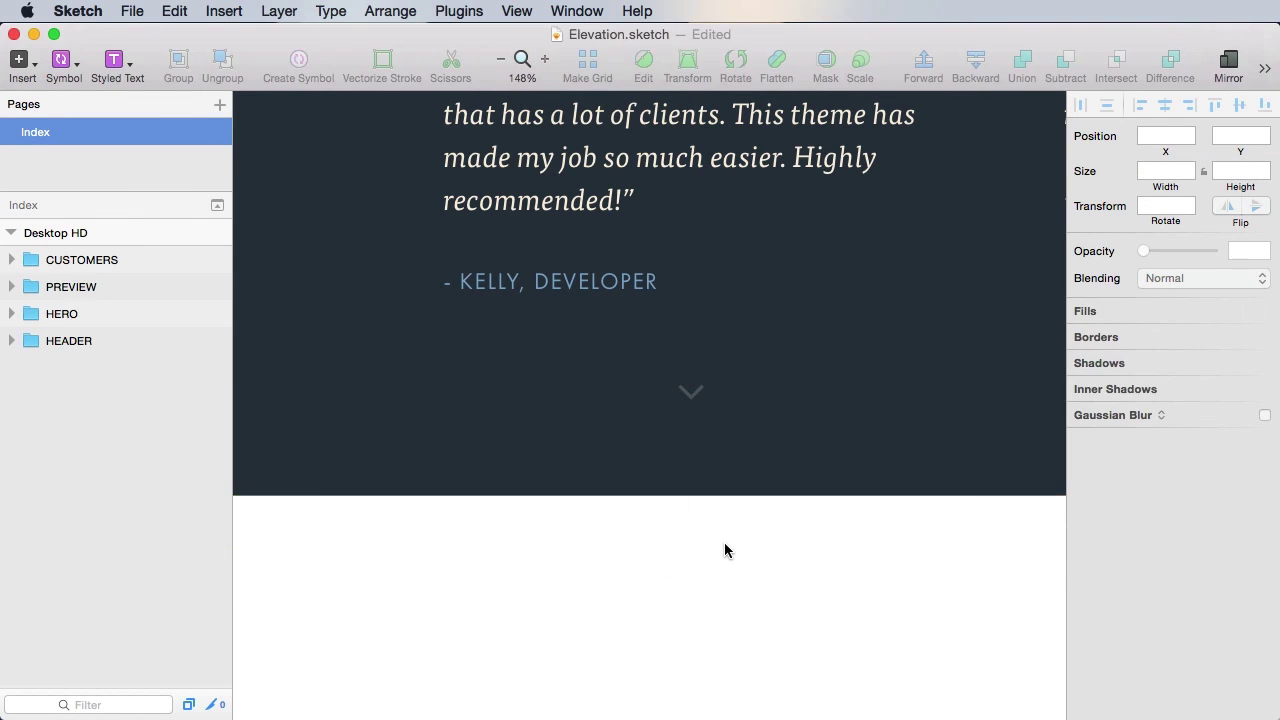
{"action": "key", "text": "super+s"}
- Review the theme preview cards and the whole 5000+ CUSTOMERS section at 50% zoom
{"action": "key", "text": "super+minus"}
{"action": "key", "text": "super+minus"}
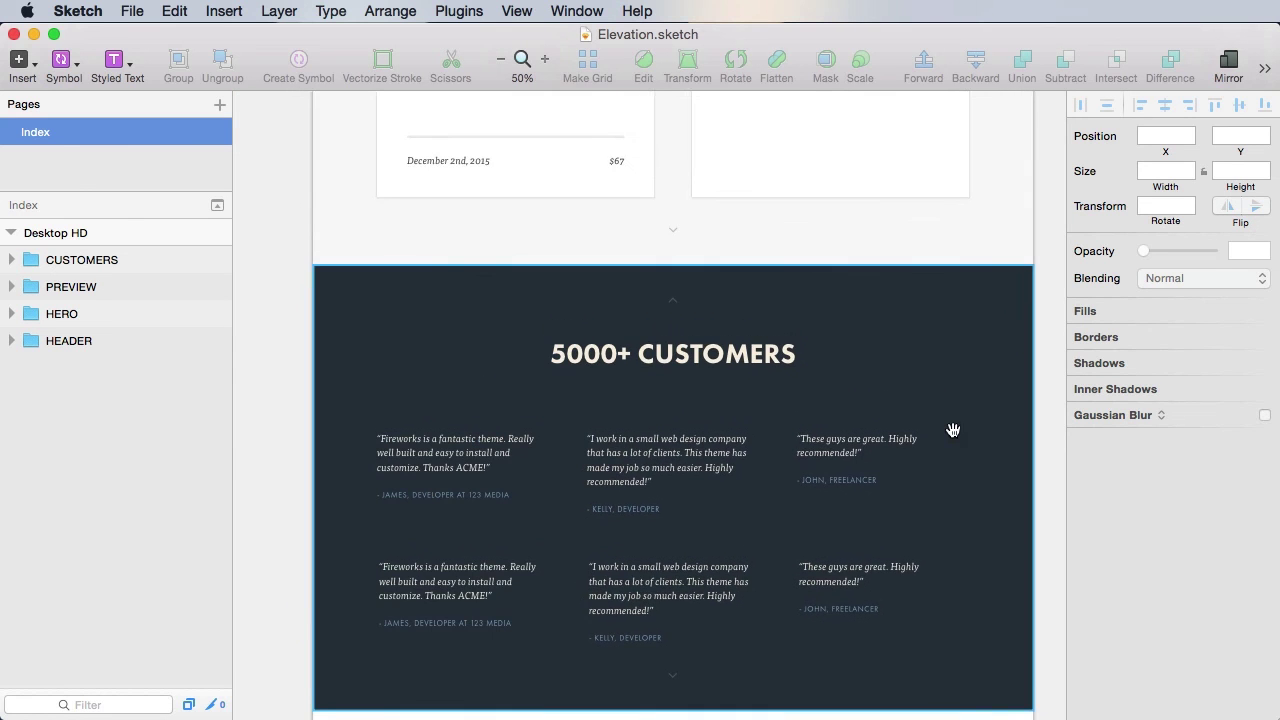
{"action": "left_click_drag", "start_coordinate": [952, 430], "coordinate": [942, 431]}
{"action": "scroll", "coordinate": [790, 305], "scroll_direction": "up", "scroll_amount": 10}
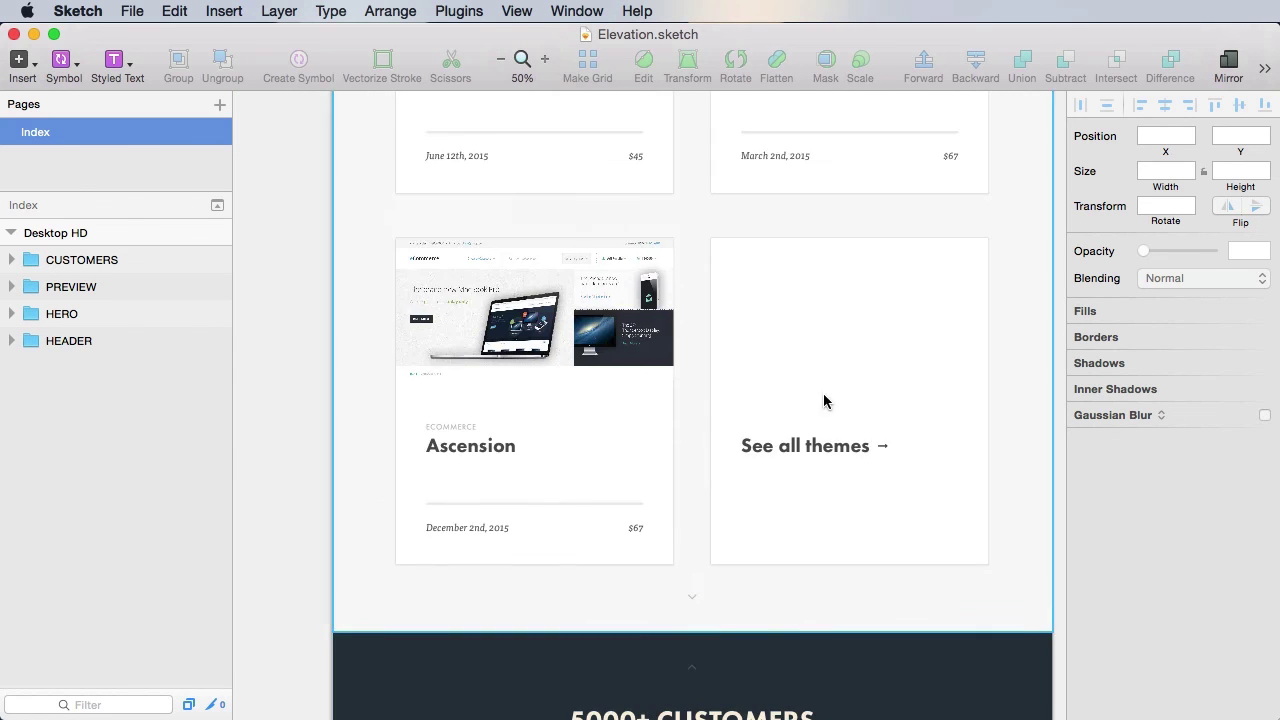
{"action": "scroll", "coordinate": [815, 258], "scroll_direction": "up", "scroll_amount": 4}
{"action": "scroll", "coordinate": [820, 523], "scroll_direction": "down", "scroll_amount": 13}
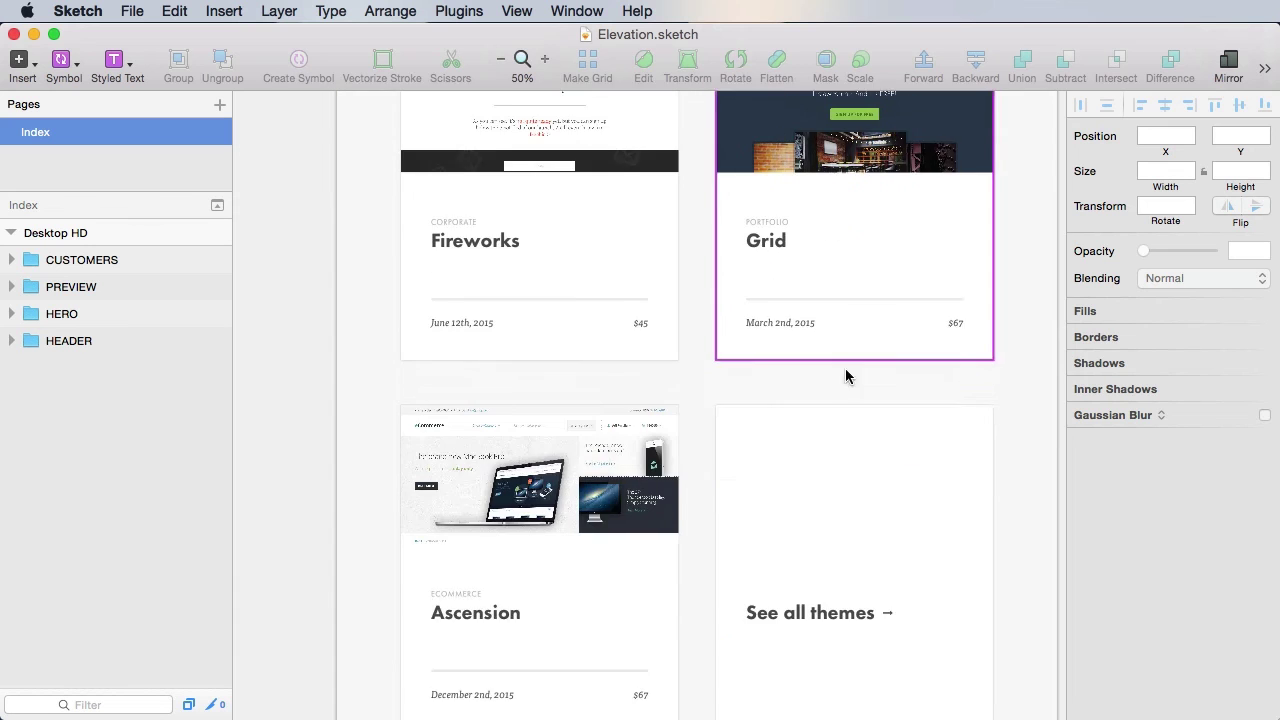
{"action": "scroll", "coordinate": [855, 333], "scroll_direction": "down", "scroll_amount": 3}
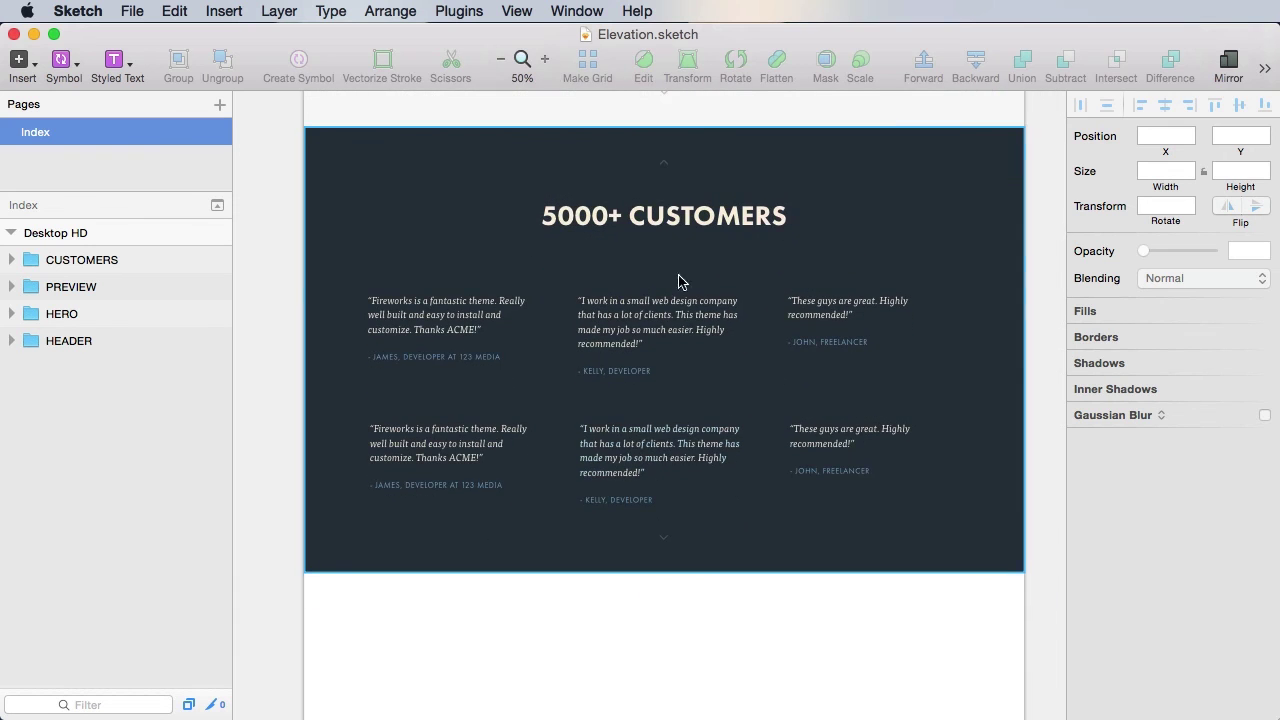